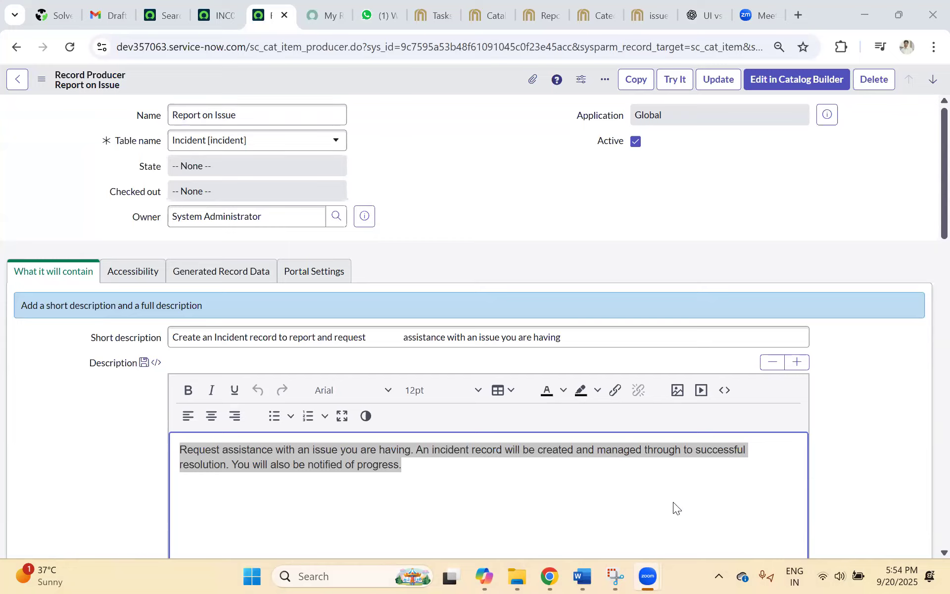
# Switch to the Word document Topics_Day_21_Record Producer and review the section "What is a Record Producer in ServiceNow?"
pyautogui.click(574, 567)
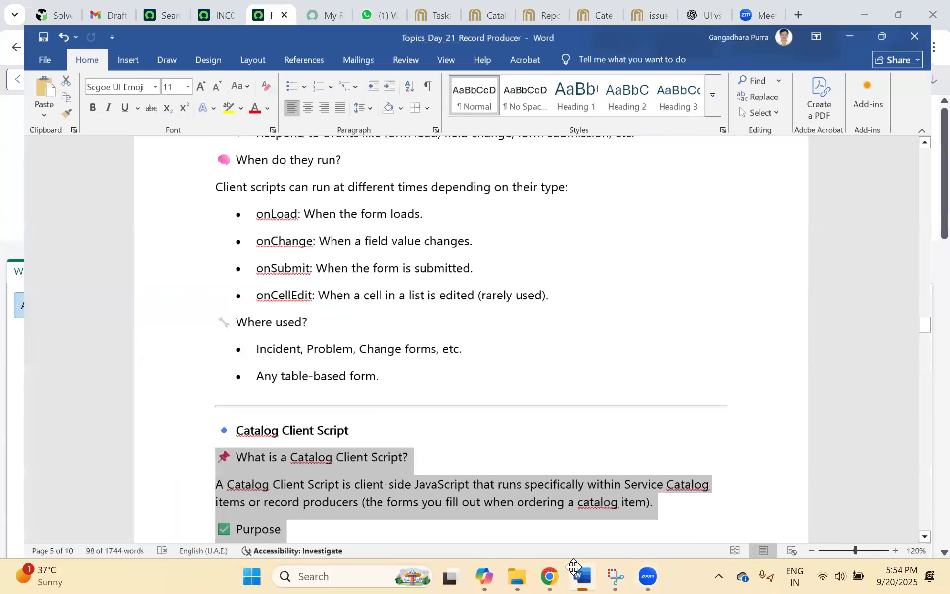
pyautogui.moveTo(940, 317); pyautogui.dragTo(929, 140)
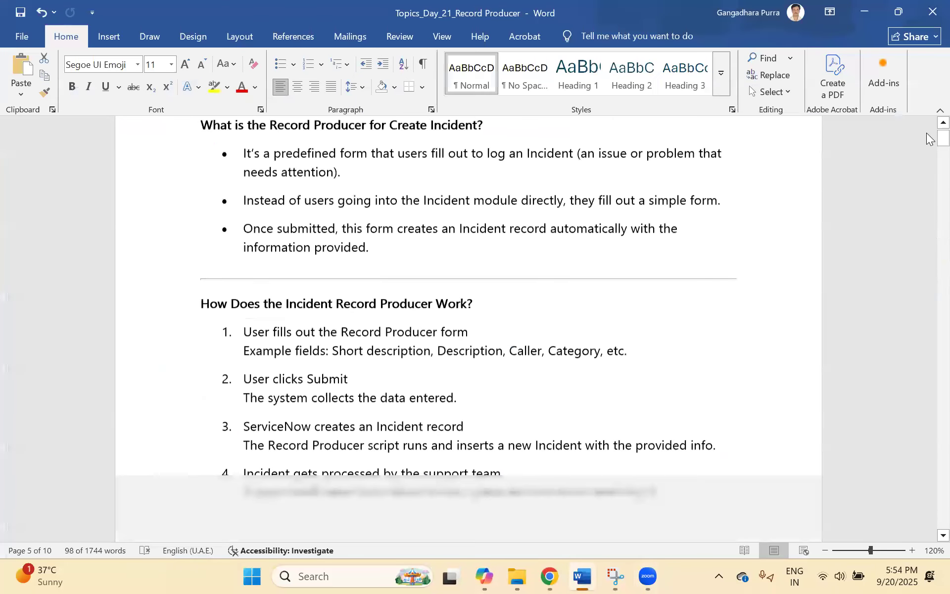
pyautogui.scroll(-6, 313, 328)
pyautogui.moveTo(288, 259); pyautogui.dragTo(411, 258)
pyautogui.moveTo(256, 287); pyautogui.dragTo(436, 286)
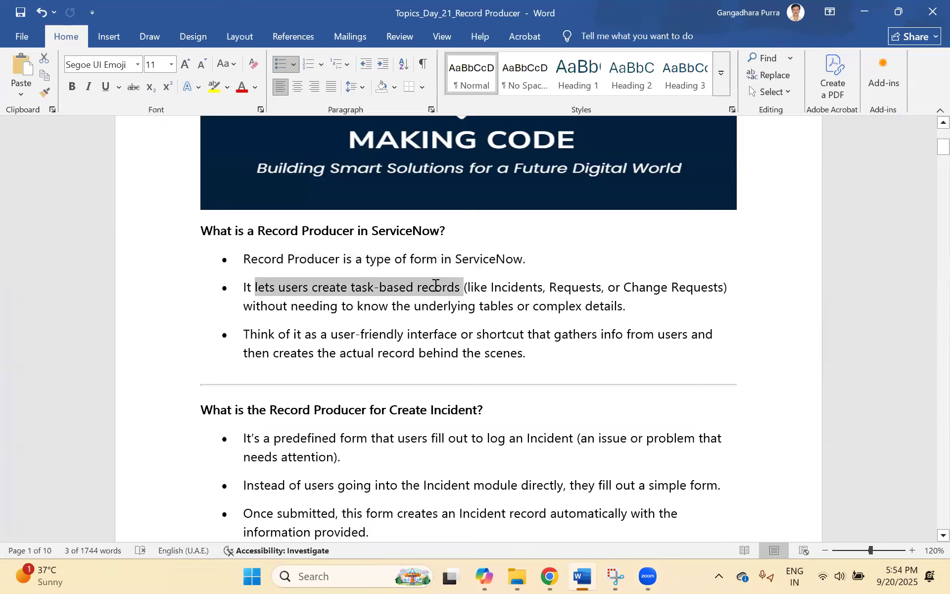
pyautogui.click(367, 290)
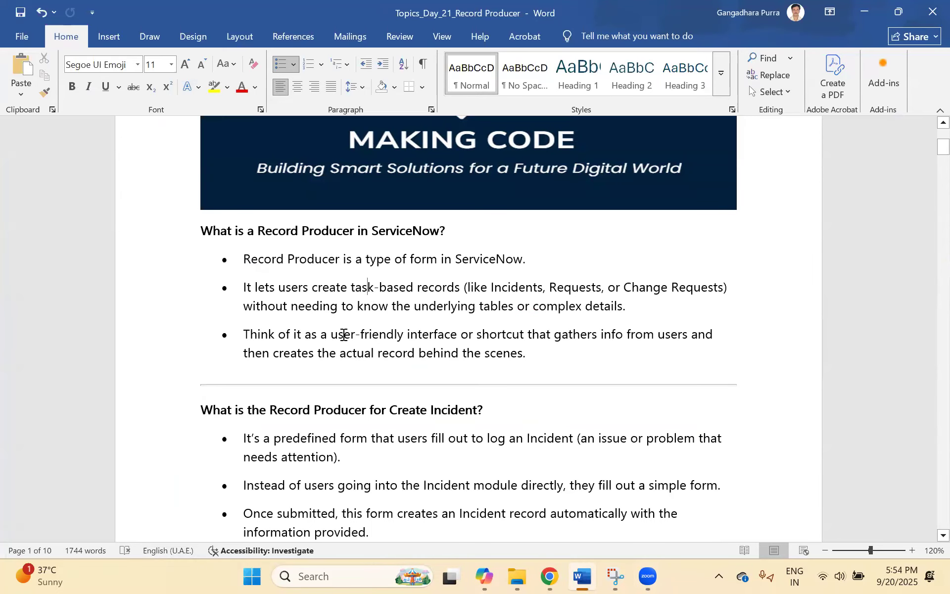
pyautogui.scroll(-1, 427, 335)
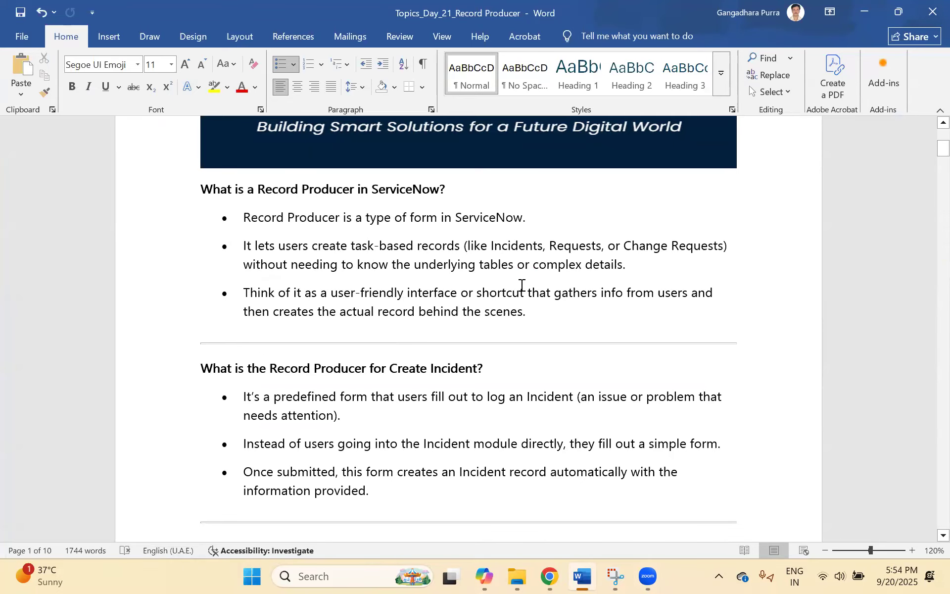
pyautogui.moveTo(502, 291); pyautogui.dragTo(590, 288)
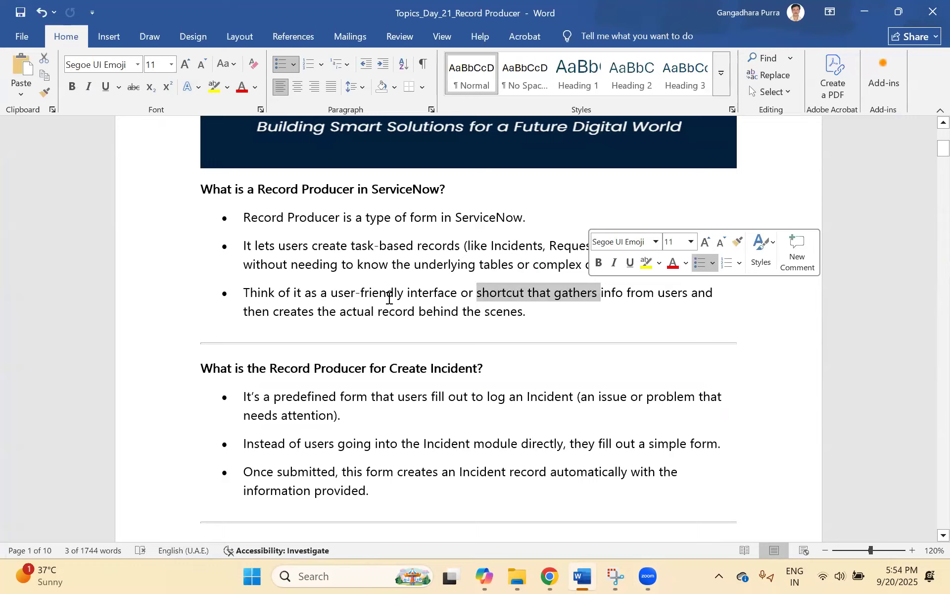
pyautogui.moveTo(312, 312); pyautogui.dragTo(525, 312)
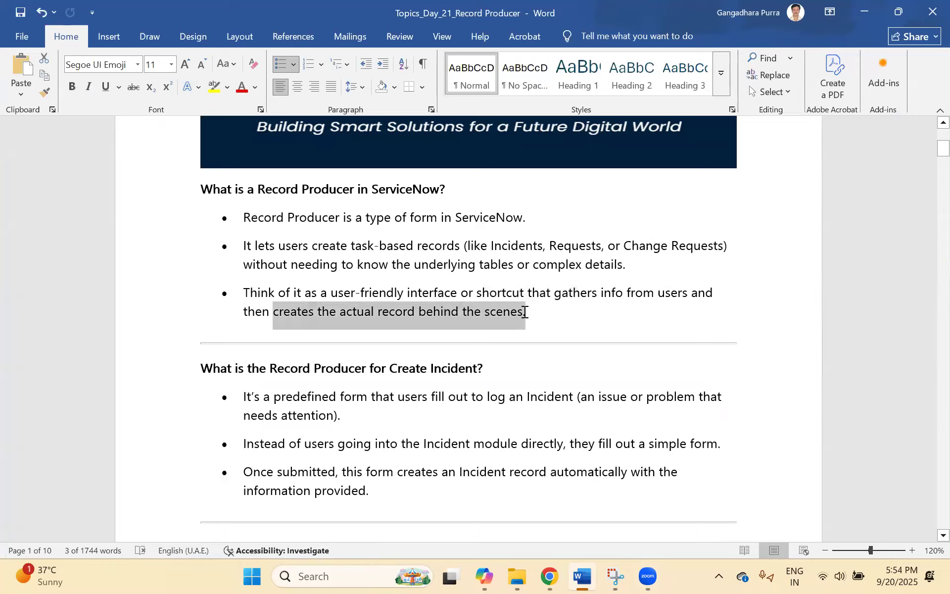
pyautogui.click(423, 312)
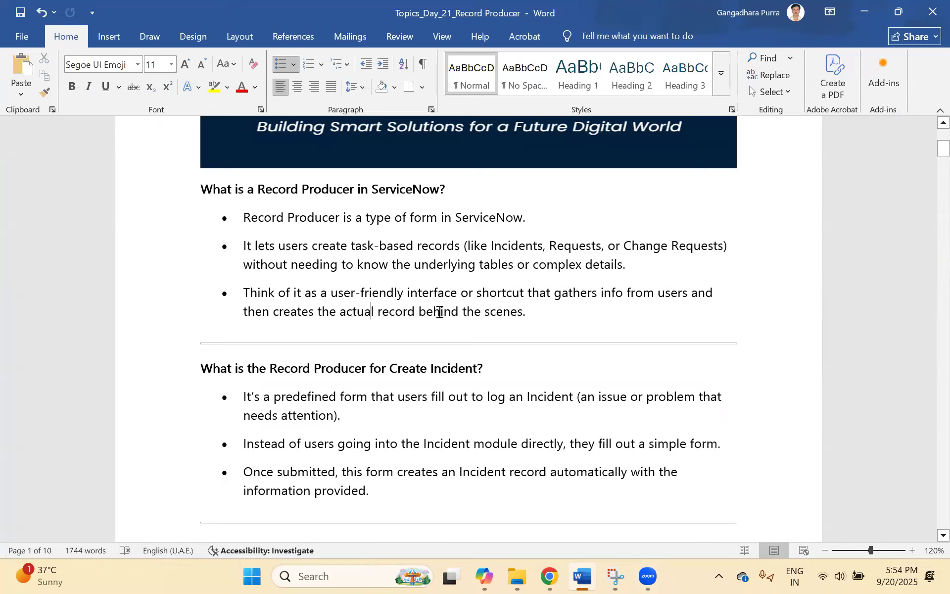
pyautogui.moveTo(423, 311); pyautogui.dragTo(505, 312)
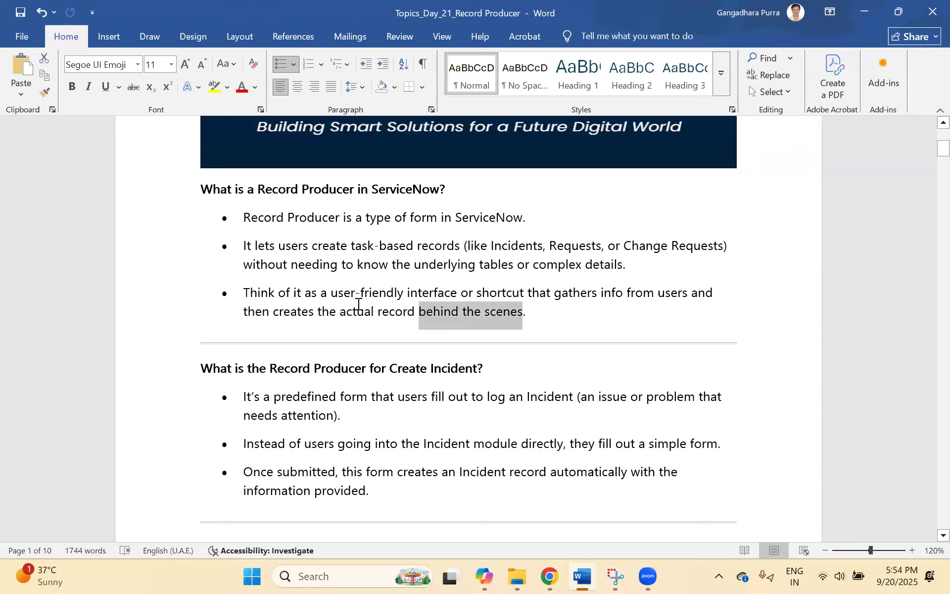
pyautogui.scroll(-2, 349, 292)
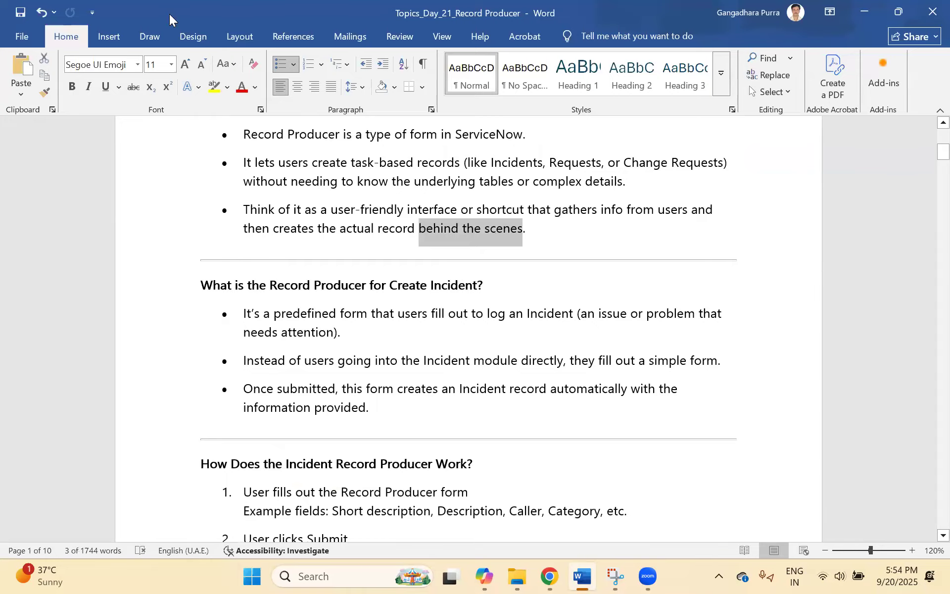
# Return to the incident record in Chrome and examine its caller, number and short description
pyautogui.hotkey('alt', 'Tab')
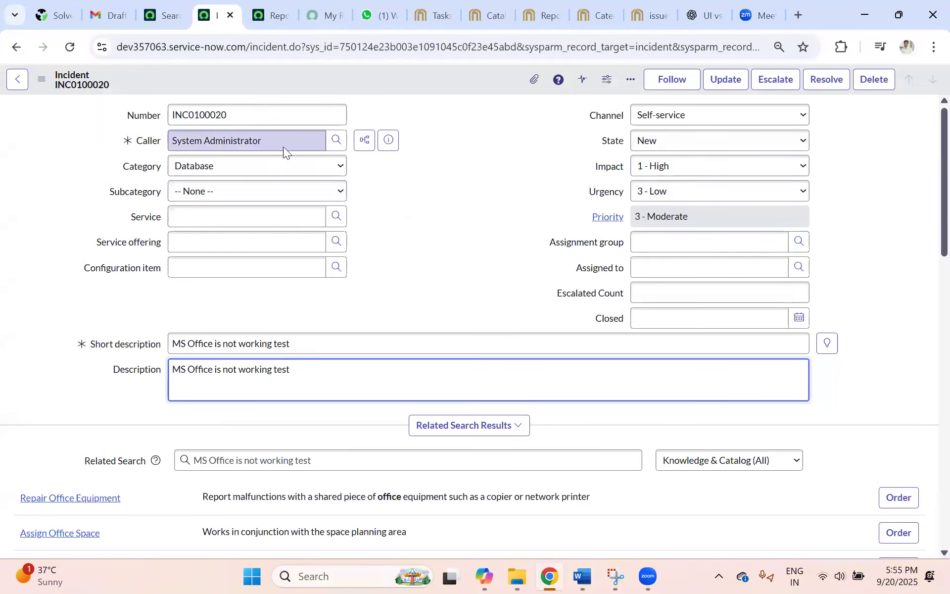
pyautogui.moveTo(282, 141); pyautogui.dragTo(13, 204)
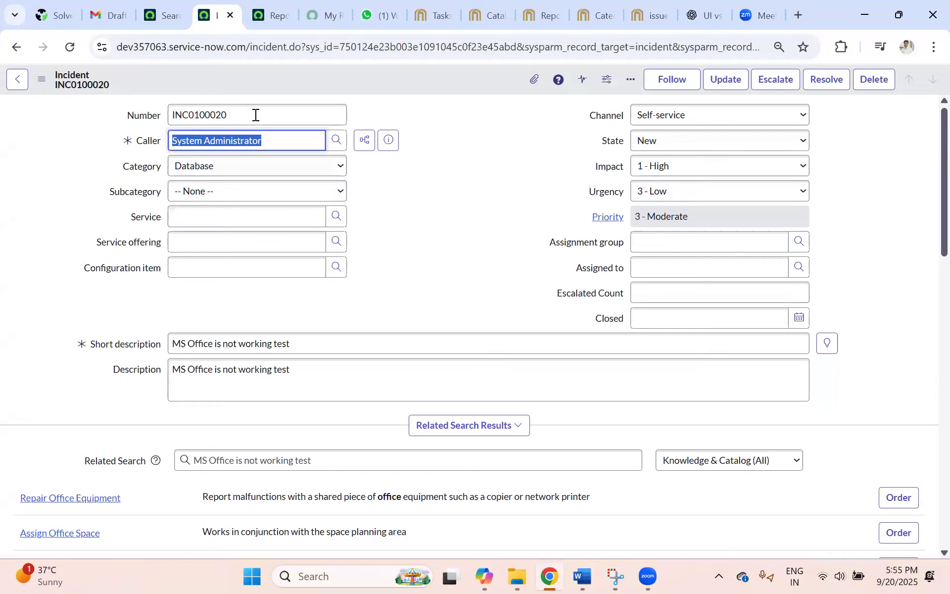
pyautogui.moveTo(255, 114); pyautogui.dragTo(4, 121)
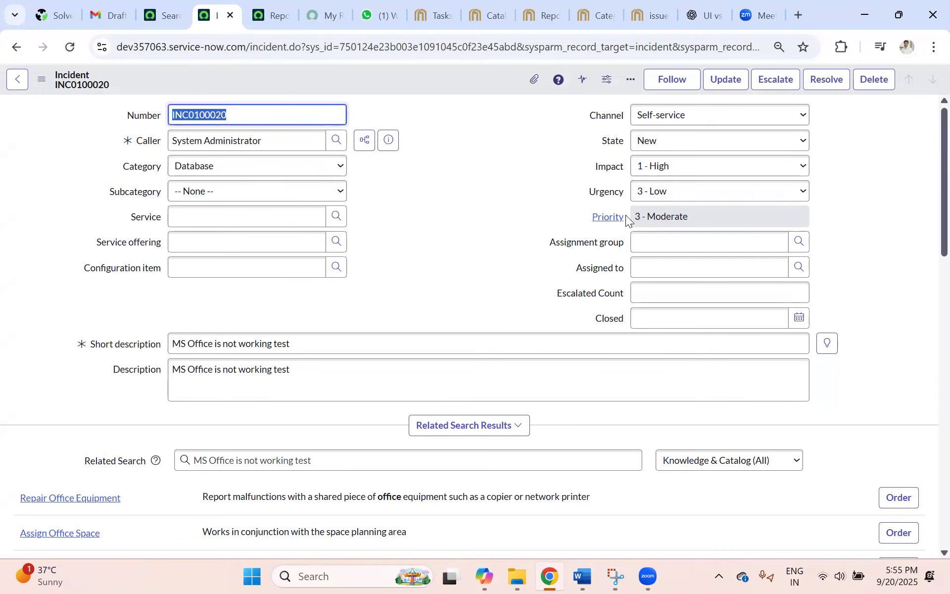
pyautogui.click(123, 350)
pyautogui.hotkey('ctrl', 'a')
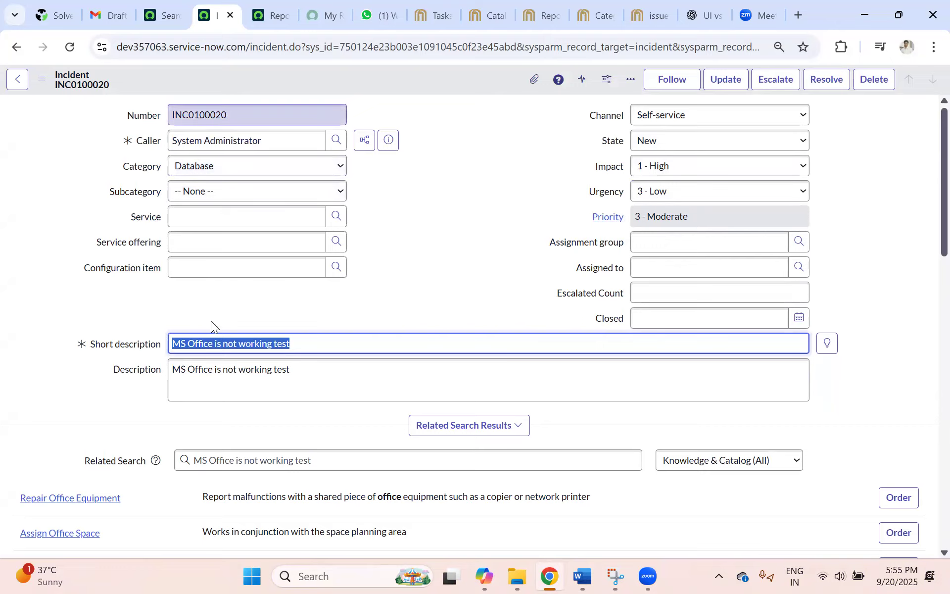
# Go from the submitted request in the service portal back to the Report on Issue form
pyautogui.click(264, 10)
pyautogui.click(313, 17)
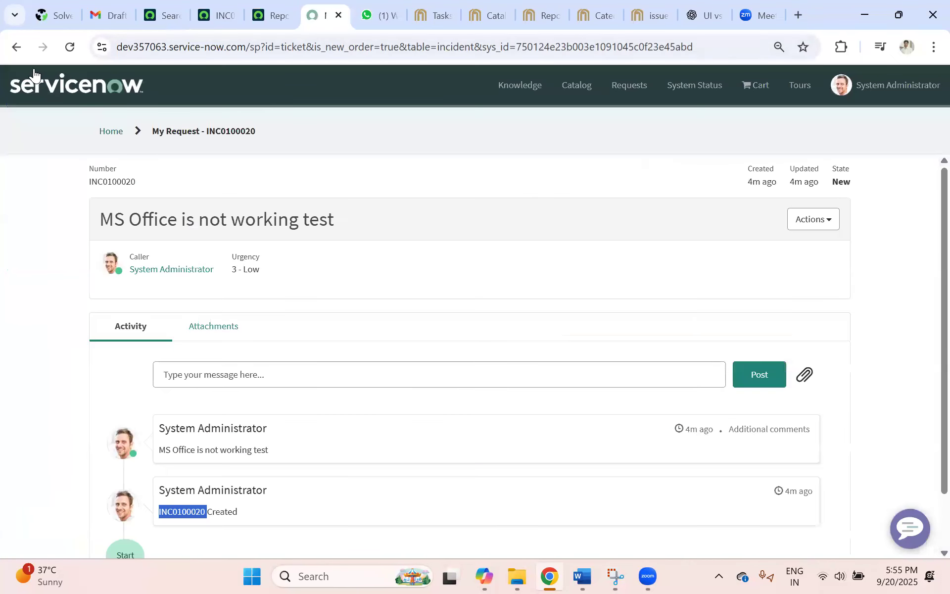
pyautogui.click(16, 47)
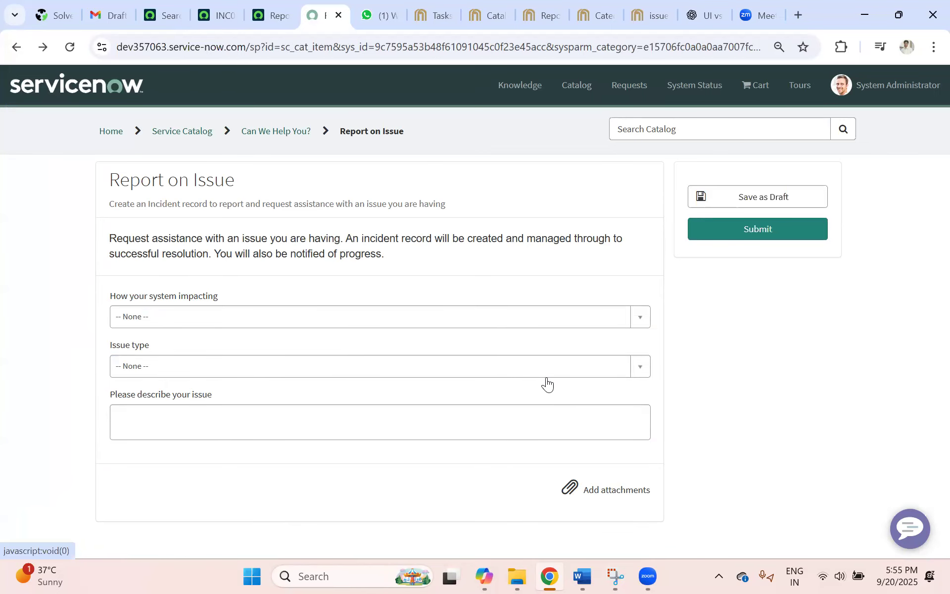
# Return to the incident record and preview the caller's user record, checking the department
pyautogui.click(213, 14)
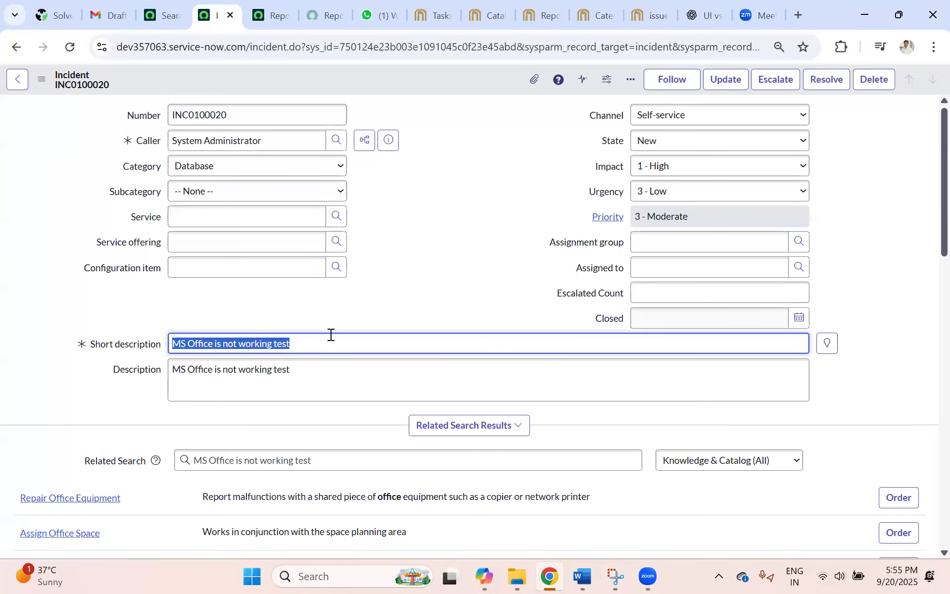
pyautogui.click(392, 141)
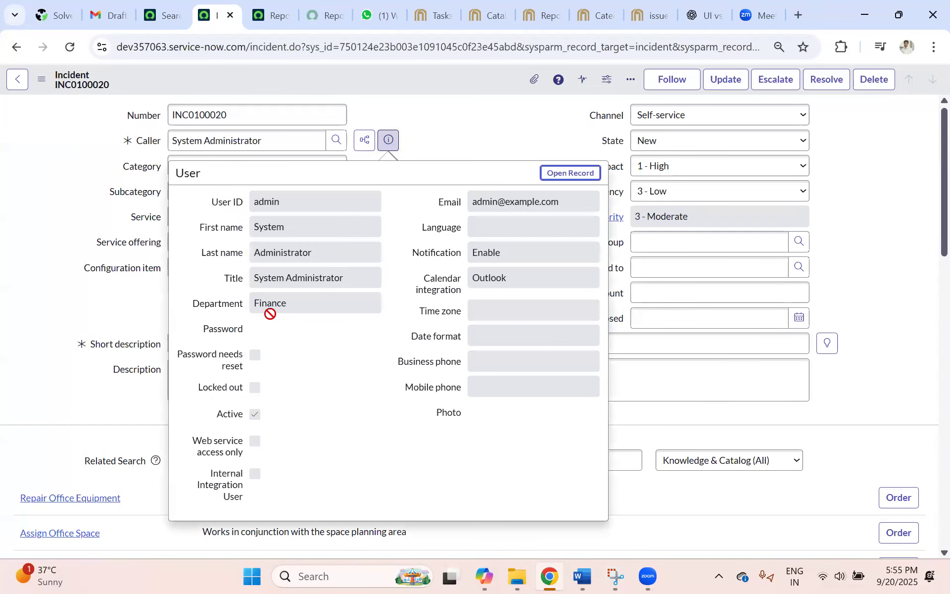
pyautogui.moveTo(297, 304); pyautogui.dragTo(166, 305)
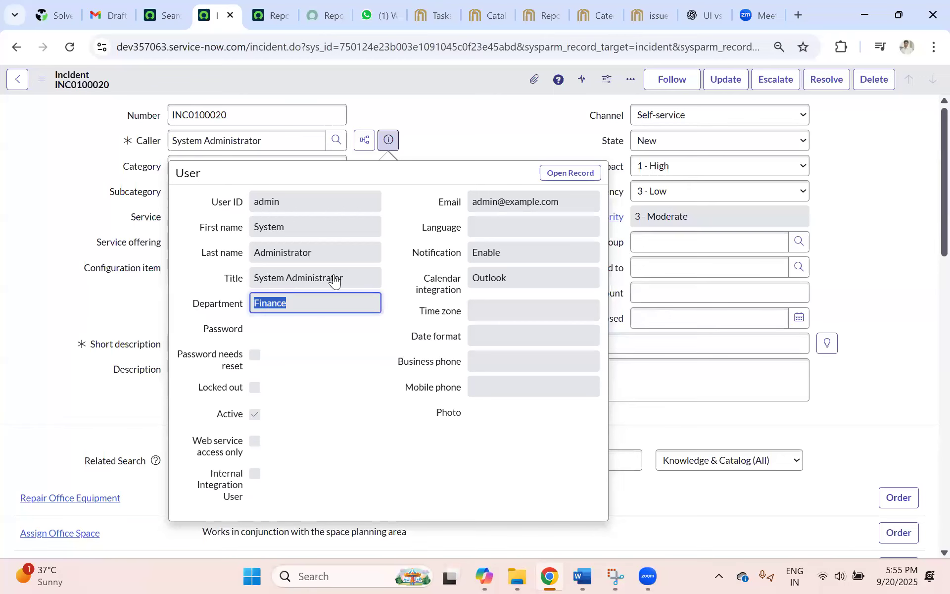
pyautogui.click(380, 148)
pyautogui.click(386, 140)
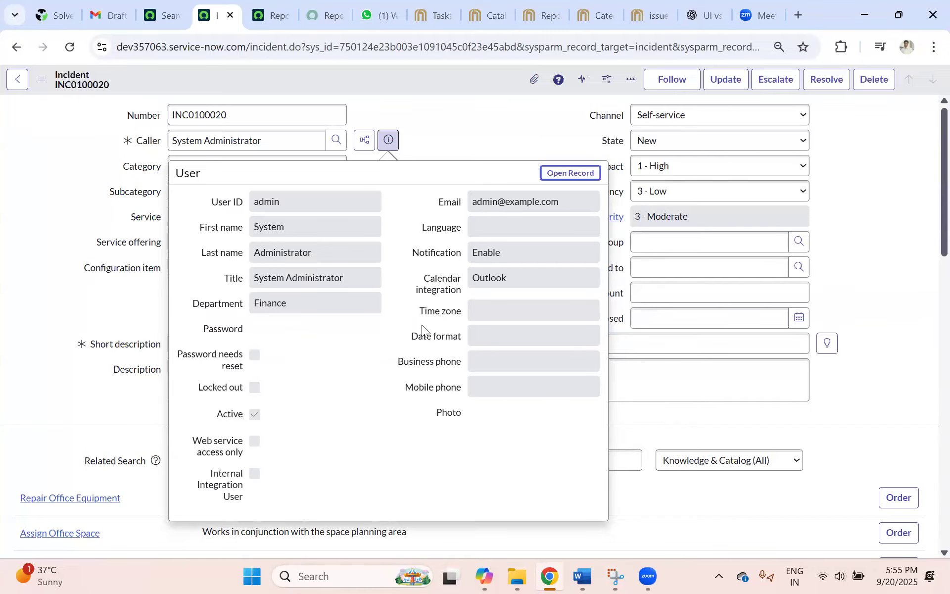
pyautogui.click(463, 107)
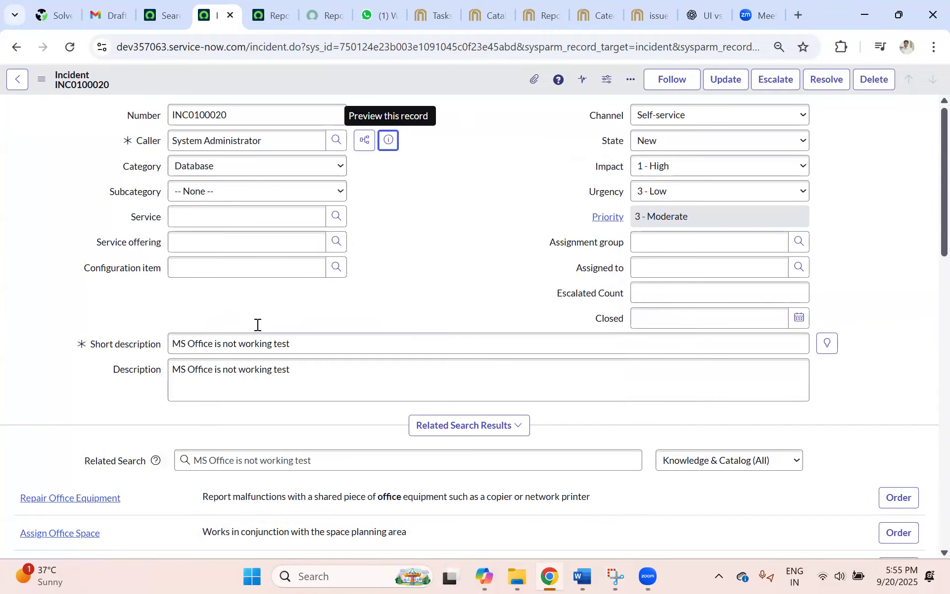
# Set the incident's state to On Hold with the on hold reason Awaiting Caller
pyautogui.scroll(-4, 406, 325)
pyautogui.scroll(4, 445, 296)
pyautogui.click(658, 142)
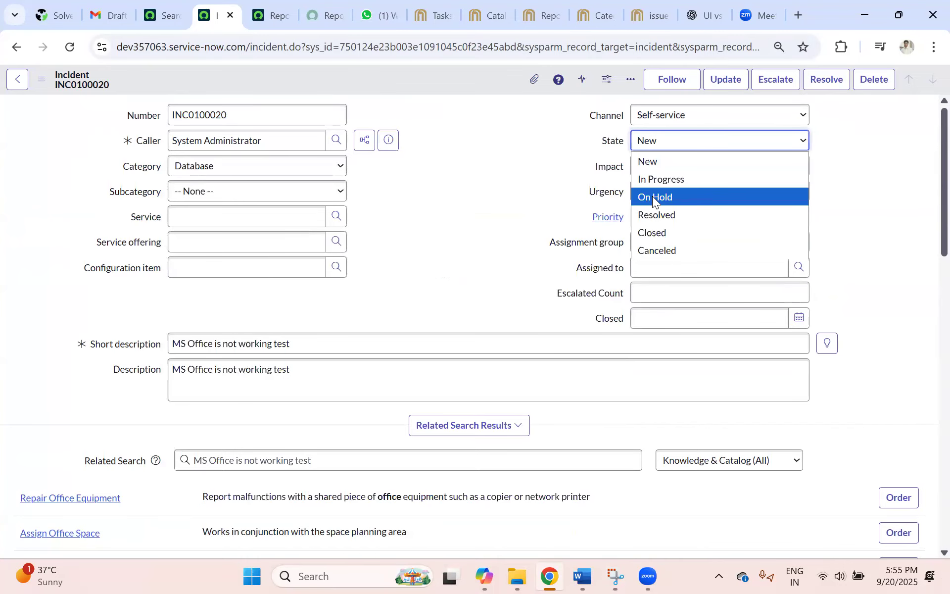
pyautogui.click(642, 197)
pyautogui.press('Return')
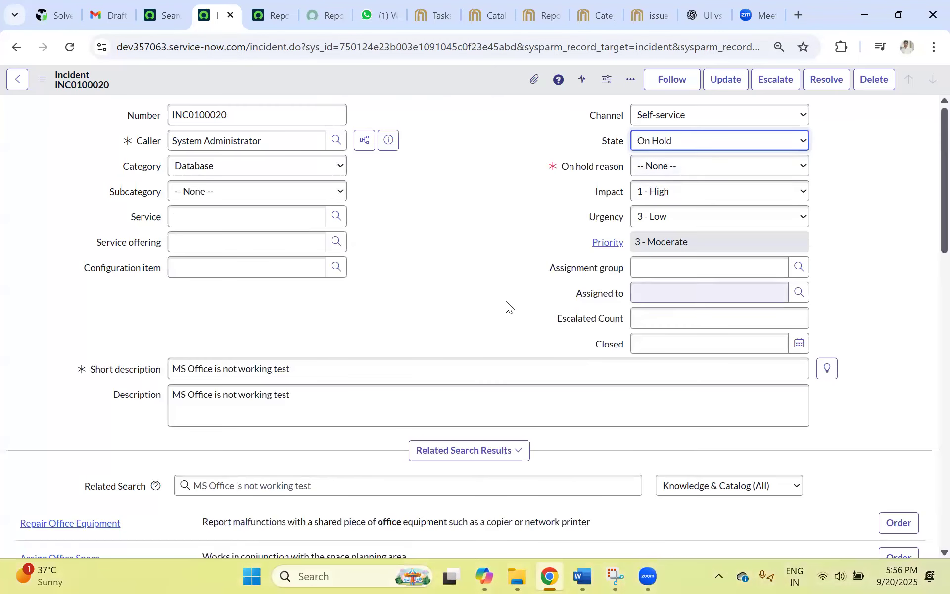
pyautogui.click(670, 170)
pyautogui.click(674, 204)
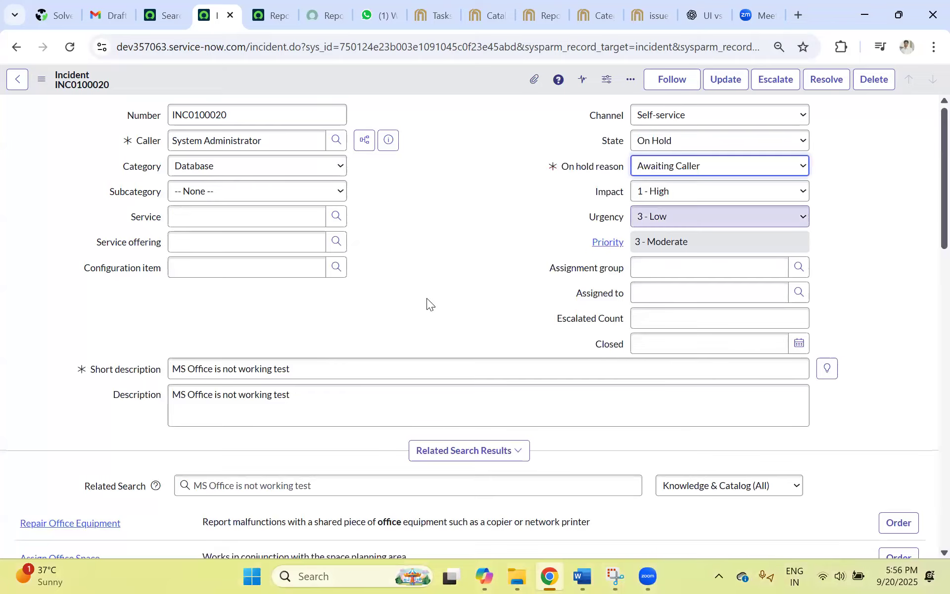
# Check the mandatory customer-visible Additional comments field in the incident's notes
pyautogui.scroll(-4, 385, 294)
pyautogui.scroll(-4, 383, 295)
pyautogui.scroll(-3, 149, 352)
pyautogui.click(215, 353)
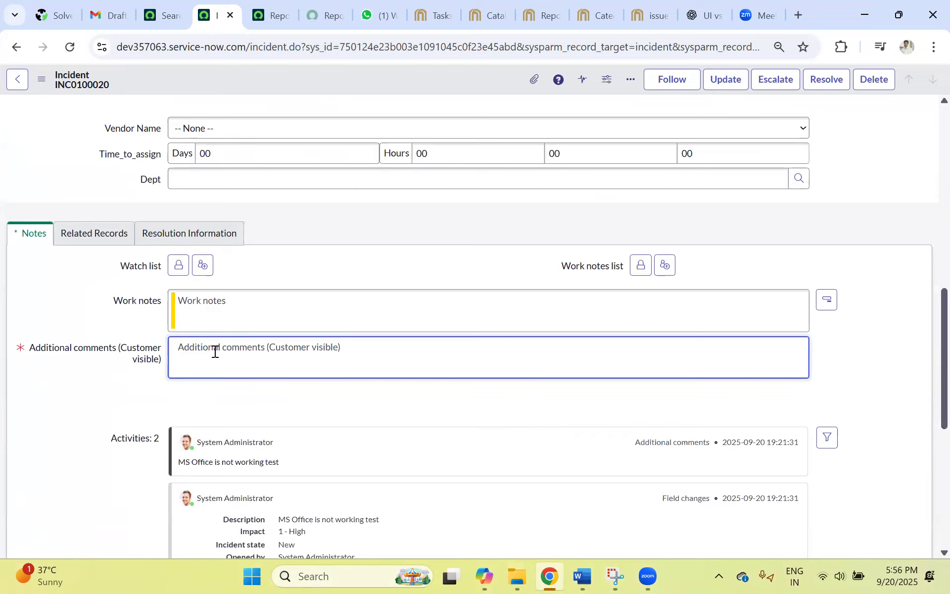
pyautogui.scroll(8, 233, 320)
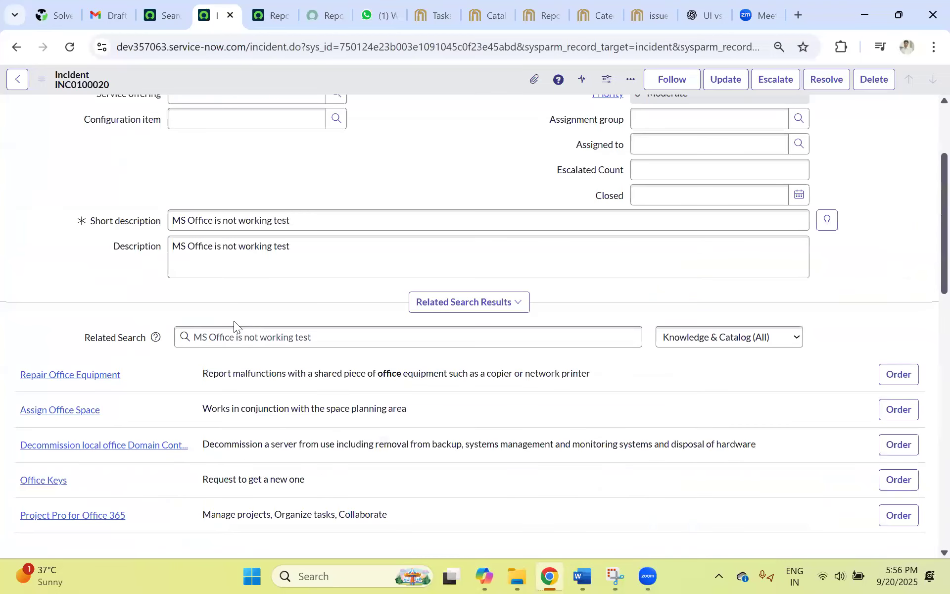
pyautogui.scroll(3, 233, 324)
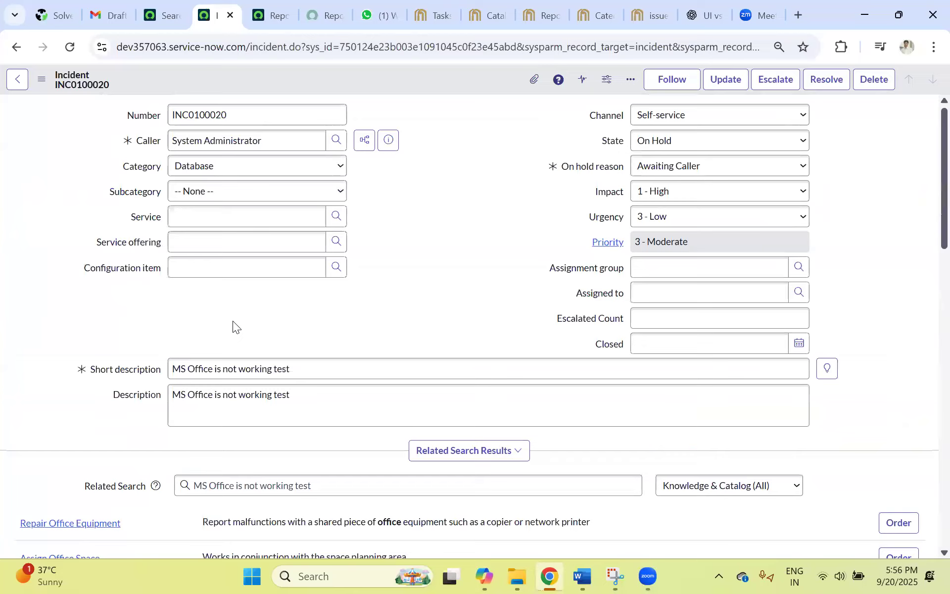
# Set the incident's category to Hardware and its subcategory to Mouse
pyautogui.click(198, 197)
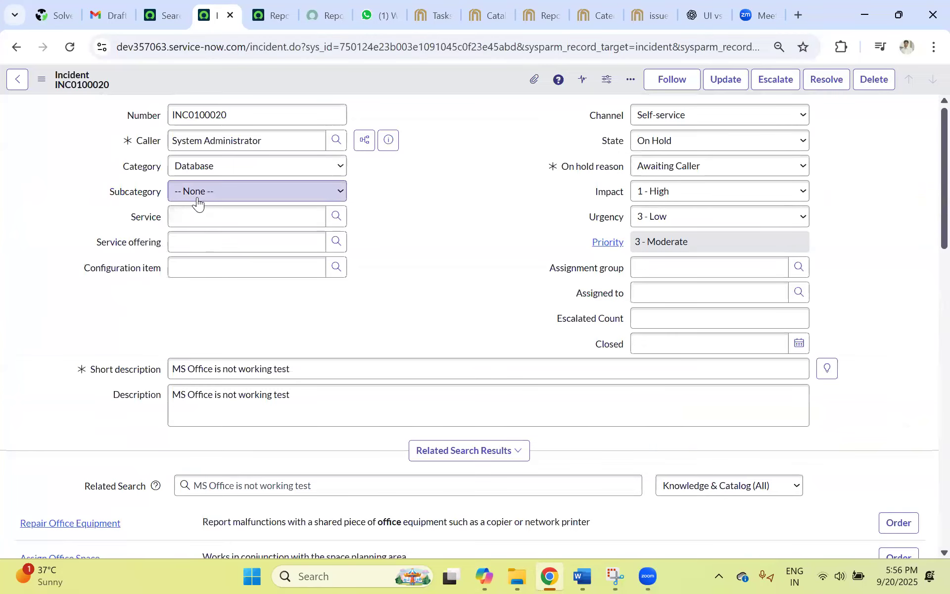
pyautogui.click(203, 168)
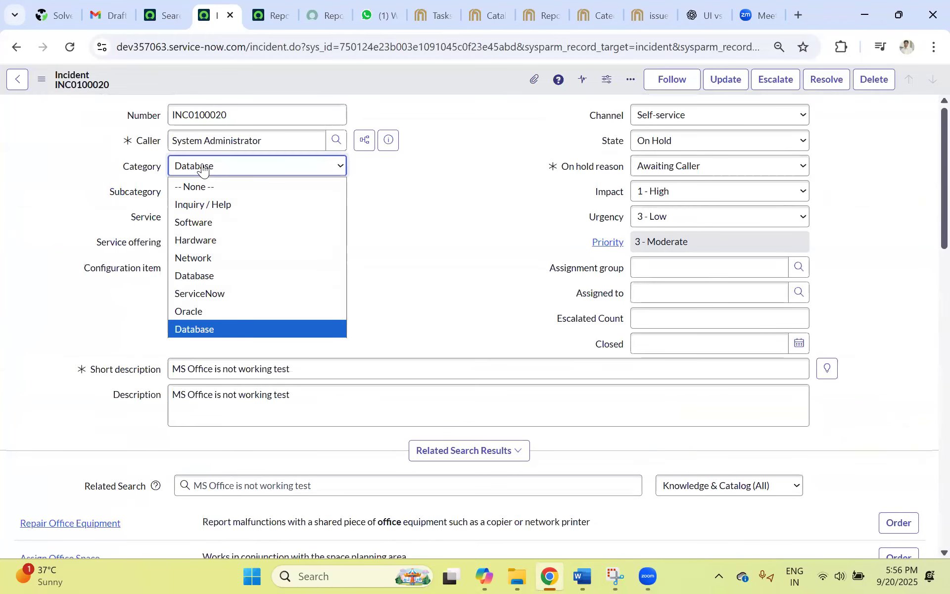
pyautogui.click(198, 239)
pyautogui.click(191, 193)
pyautogui.click(193, 227)
pyautogui.click(195, 194)
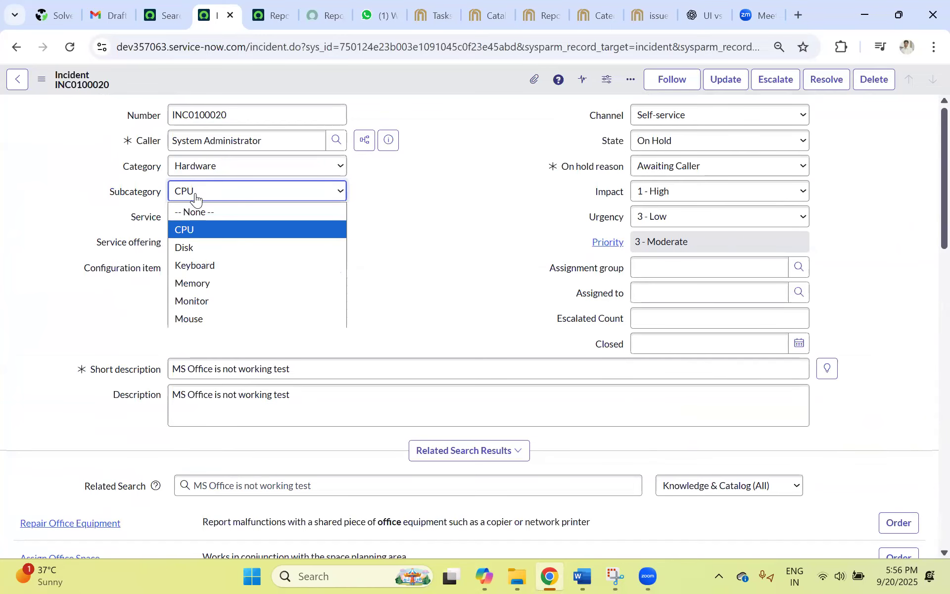
pyautogui.click(198, 316)
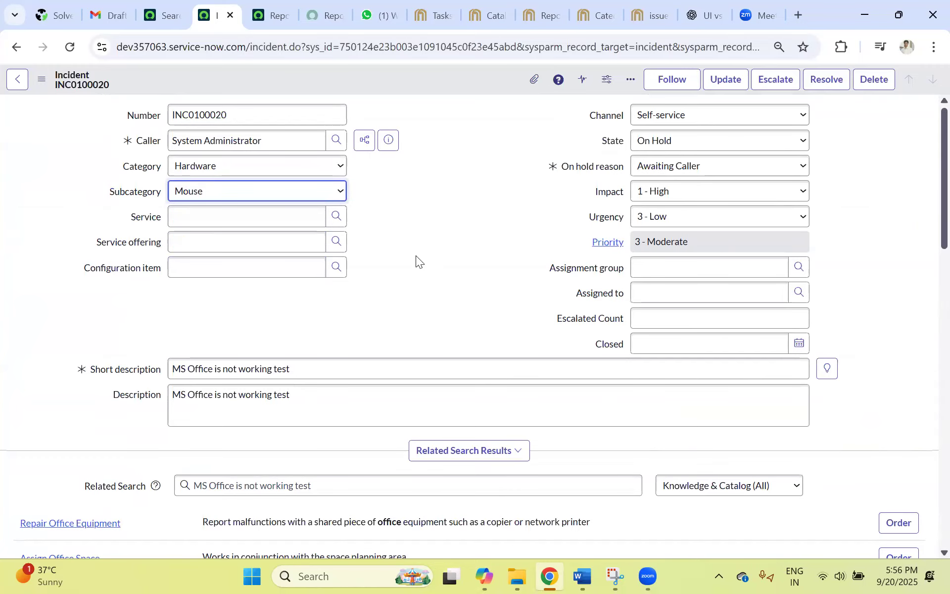
# Set the incident's assignment group to Service Desk and replace it with Hardware
pyautogui.click(643, 268)
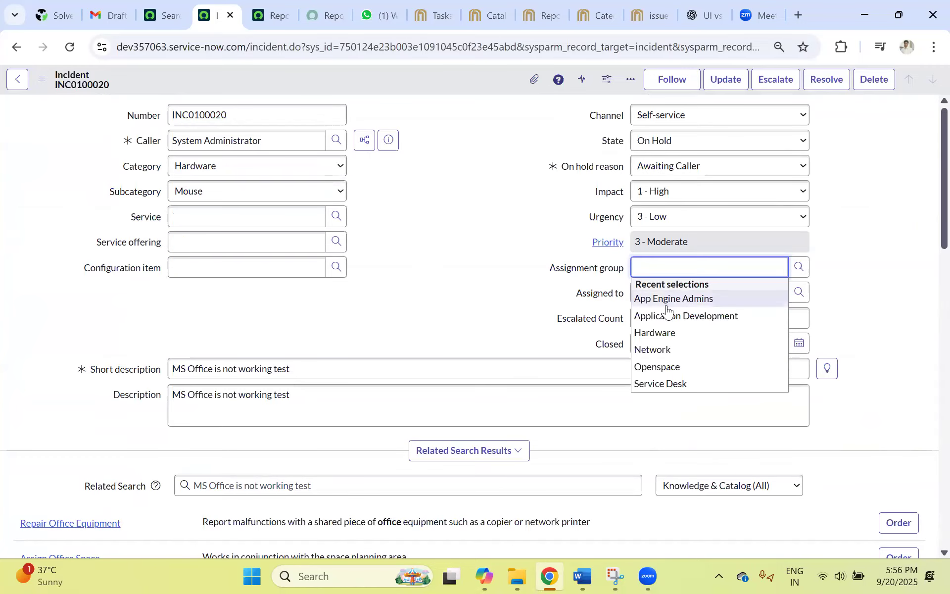
pyautogui.click(638, 383)
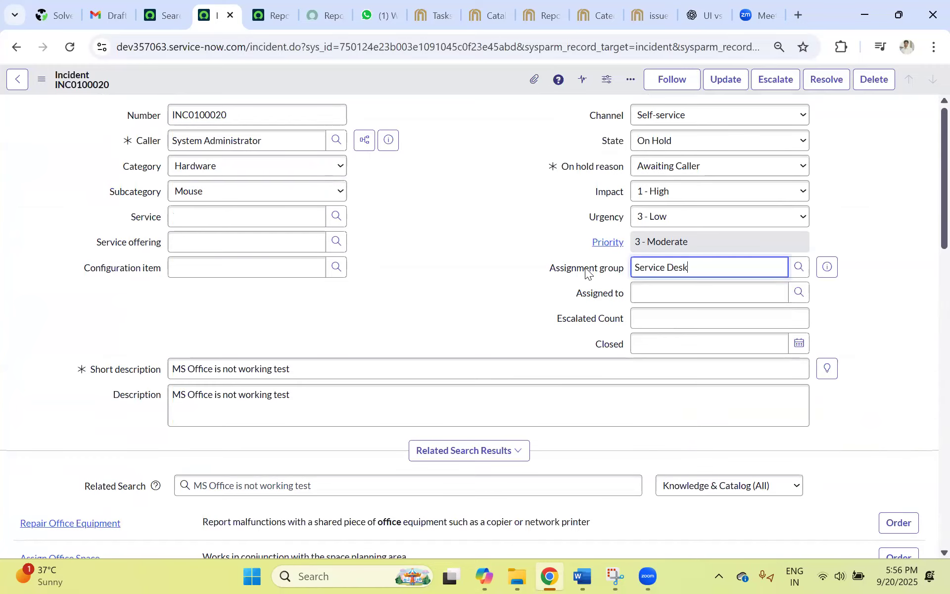
pyautogui.moveTo(700, 267); pyautogui.dragTo(632, 271)
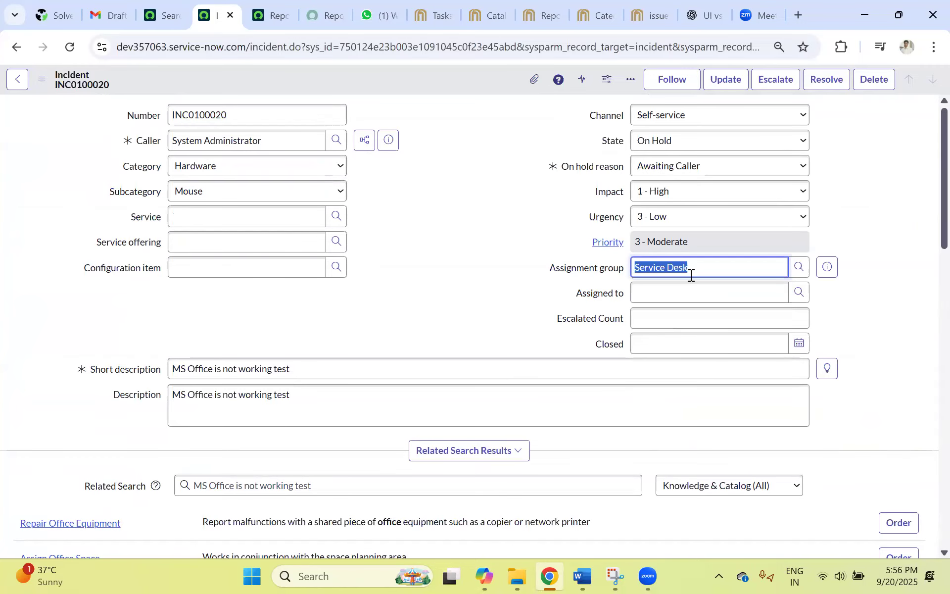
pyautogui.write('h')
pyautogui.click(662, 301)
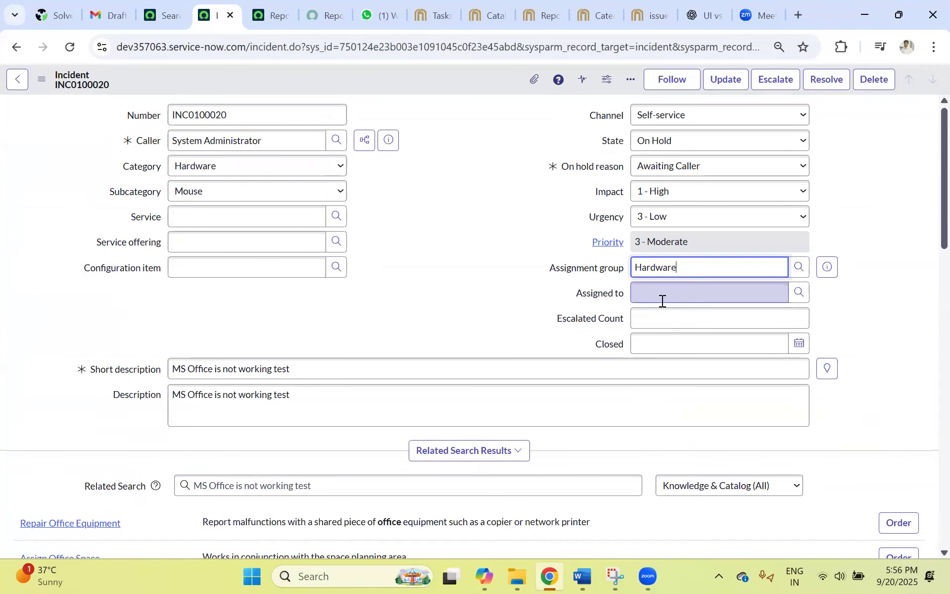
# Enter the customer-visible additional comment "test" on the incident and save the record
pyautogui.rightClick(381, 82)
pyautogui.click(399, 93)
pyautogui.write('test')
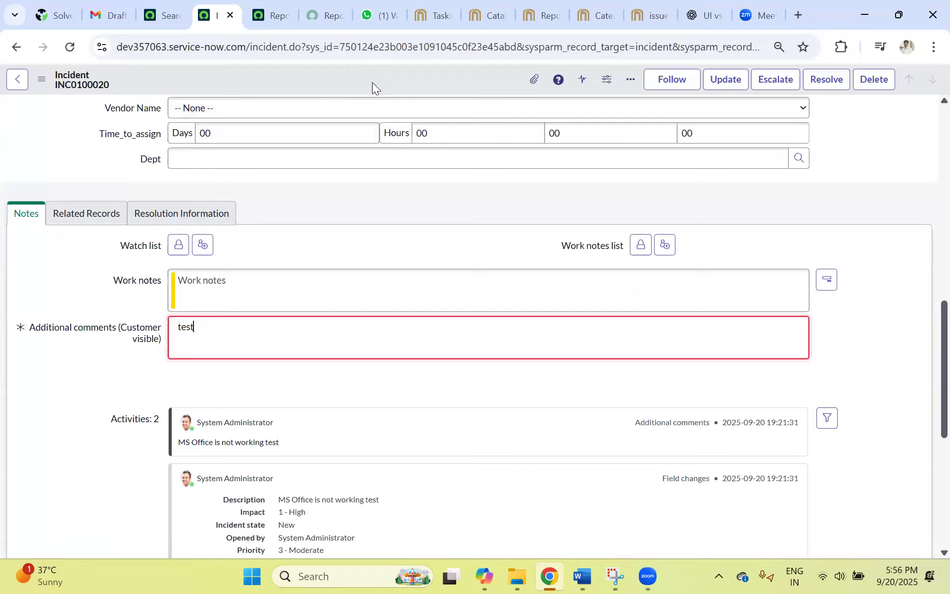
pyautogui.rightClick(353, 76)
pyautogui.click(374, 82)
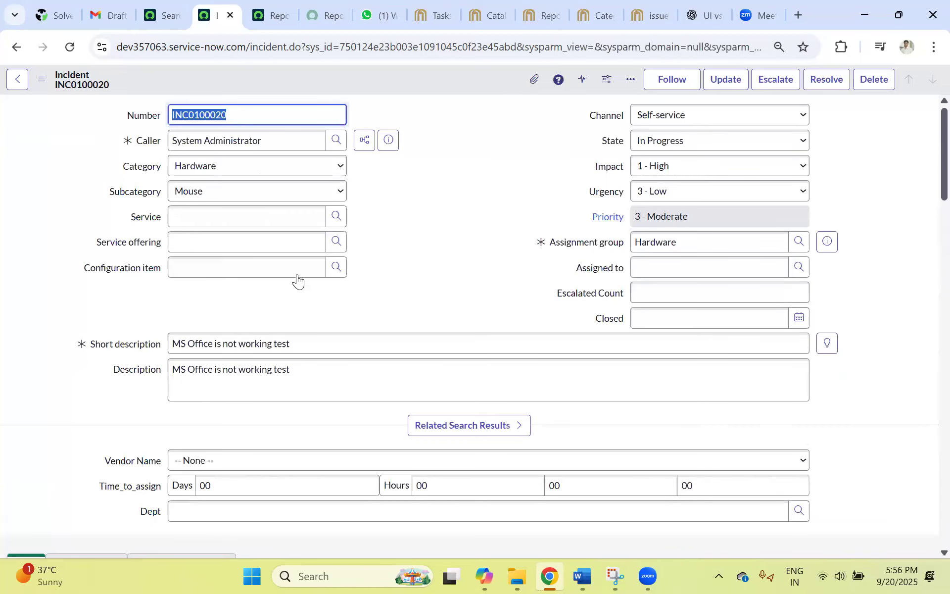
# Examine the script of the Report on Issue record producer alongside its portal form
pyautogui.click(323, 15)
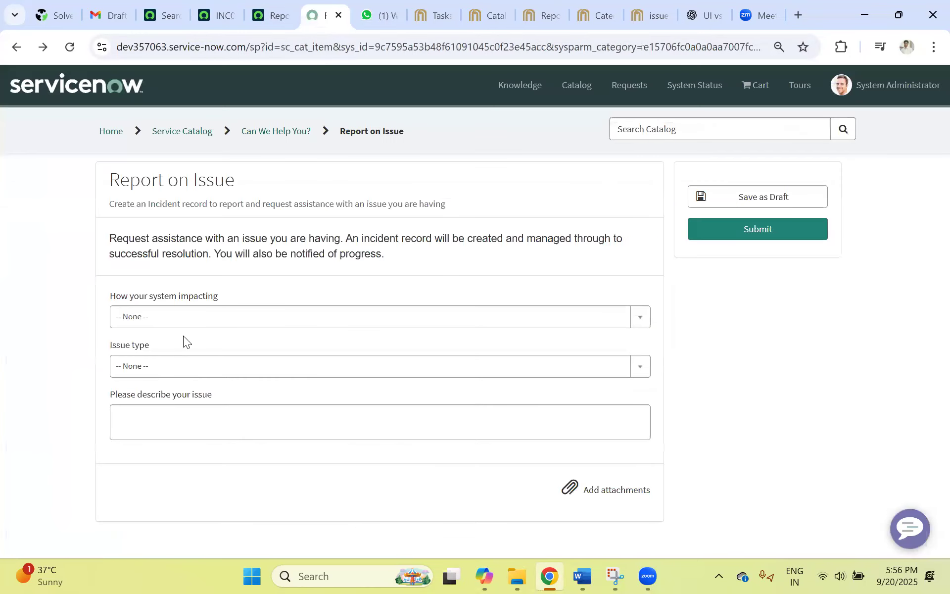
pyautogui.click(287, 14)
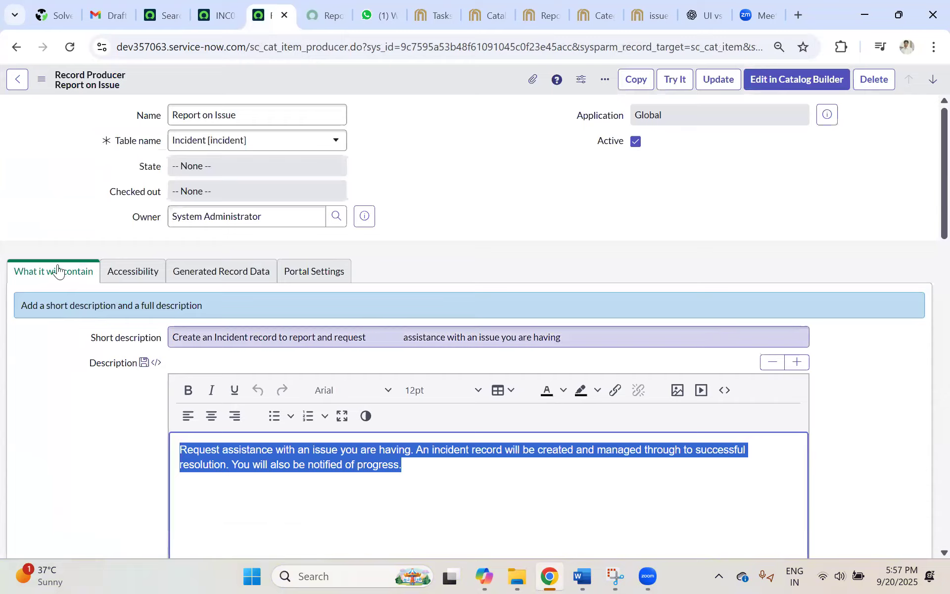
pyautogui.scroll(-10, 379, 343)
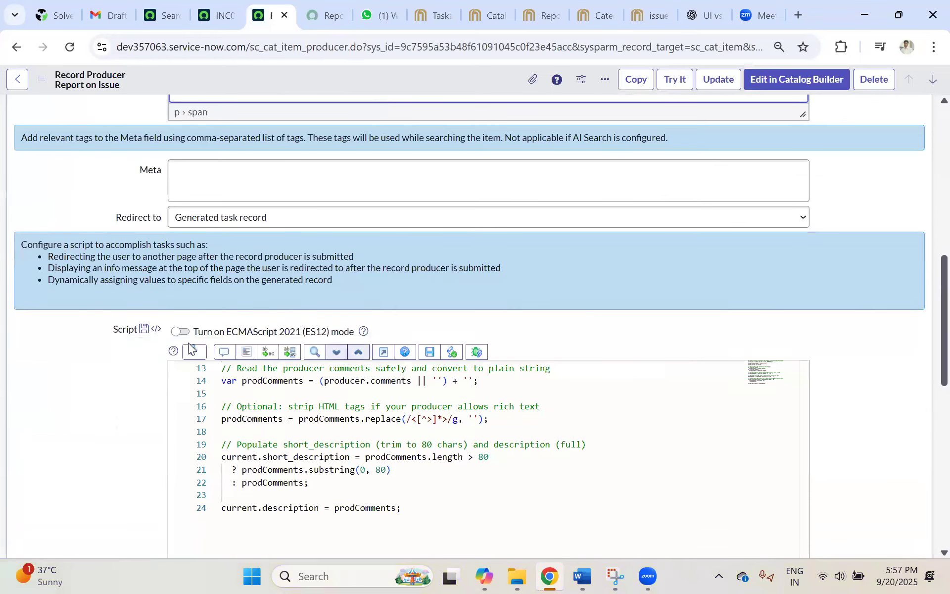
pyautogui.scroll(-3, 187, 346)
pyautogui.scroll(3, 413, 350)
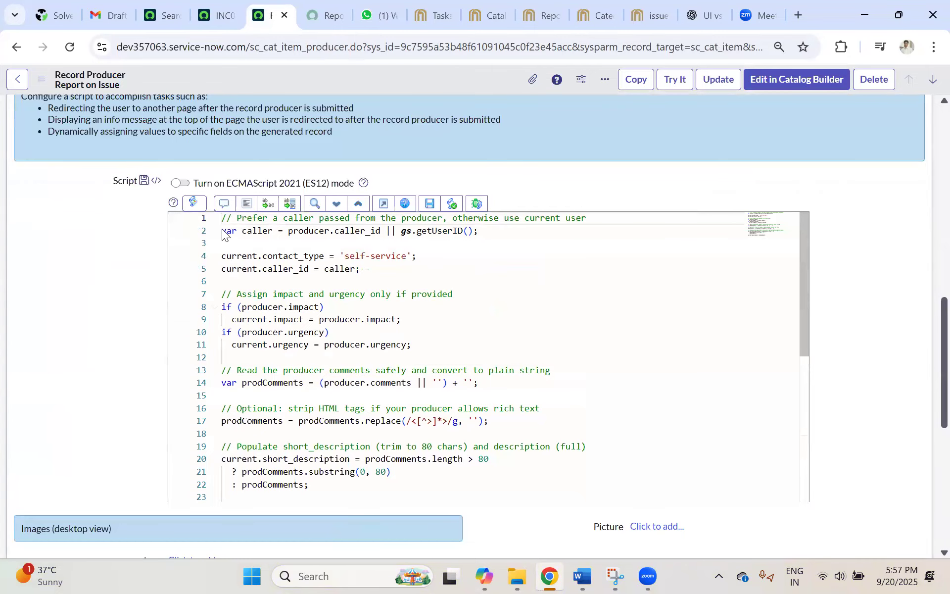
pyautogui.click(321, 12)
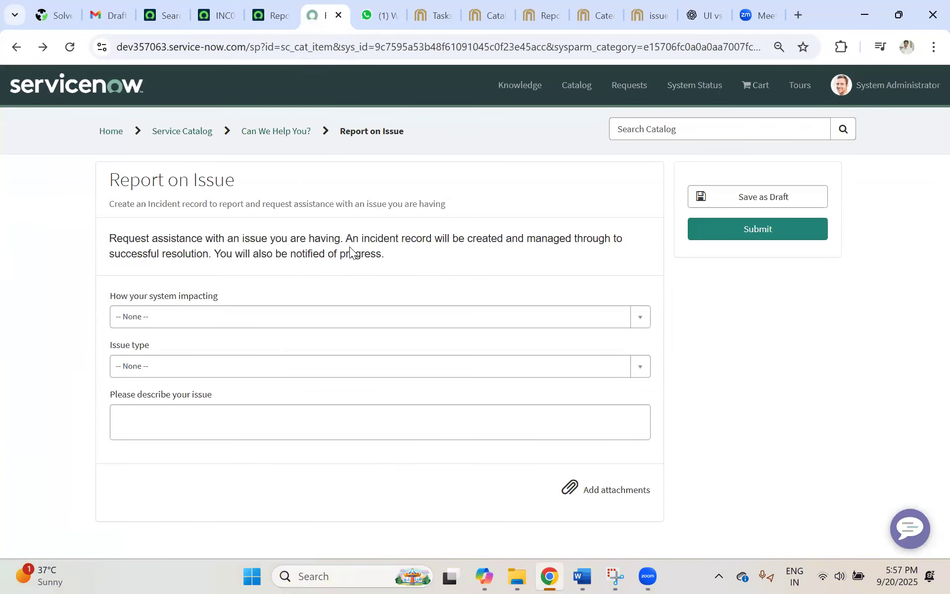
pyautogui.click(274, 12)
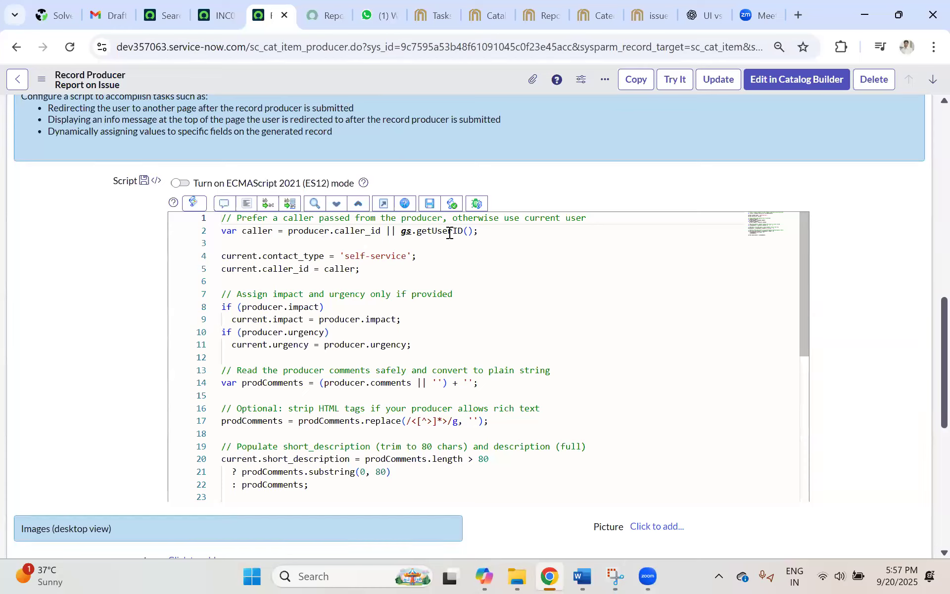
# Highlight the script's "var caller" line and compare it with the Caller field of the saved incident
pyautogui.moveTo(488, 231); pyautogui.dragTo(391, 230)
pyautogui.moveTo(483, 234); pyautogui.dragTo(219, 231)
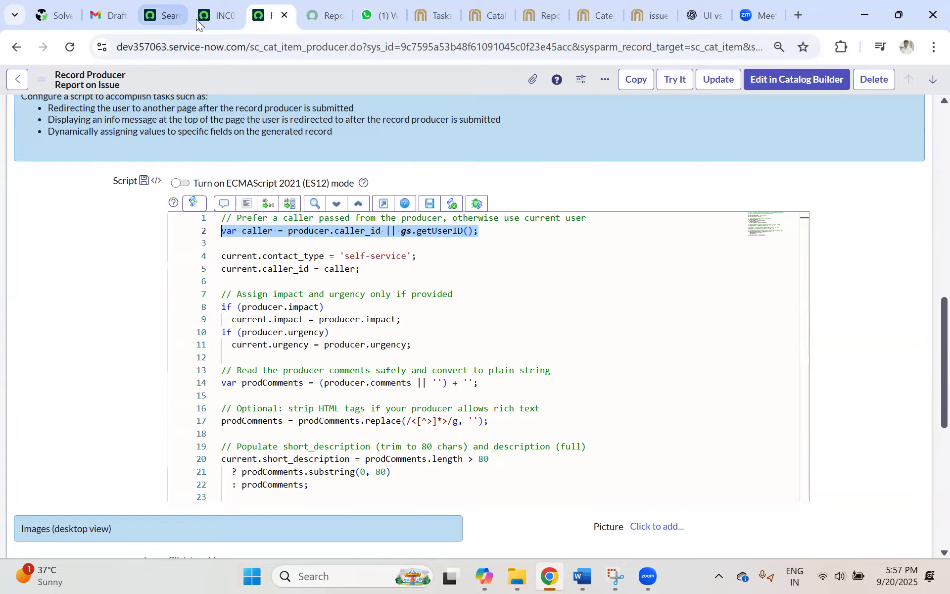
pyautogui.click(211, 15)
pyautogui.press('Tab')
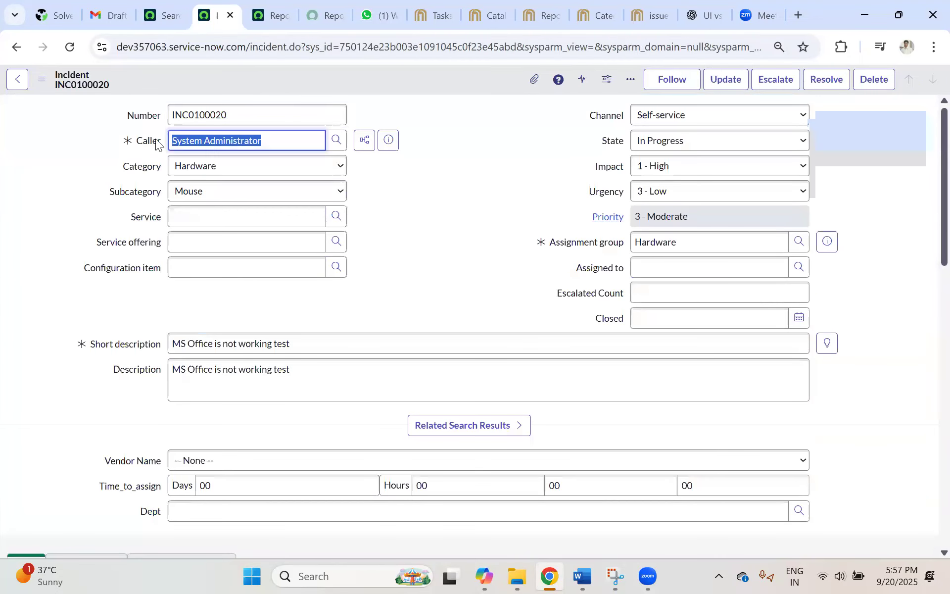
pyautogui.click(271, 15)
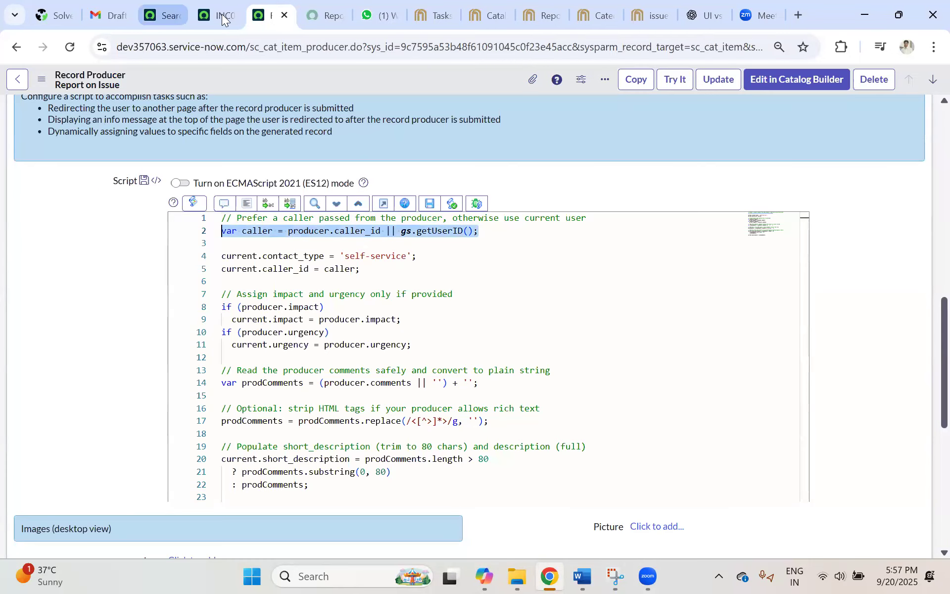
# Impersonate the fourth user in the recent impersonations list
pyautogui.click(165, 15)
pyautogui.click(928, 84)
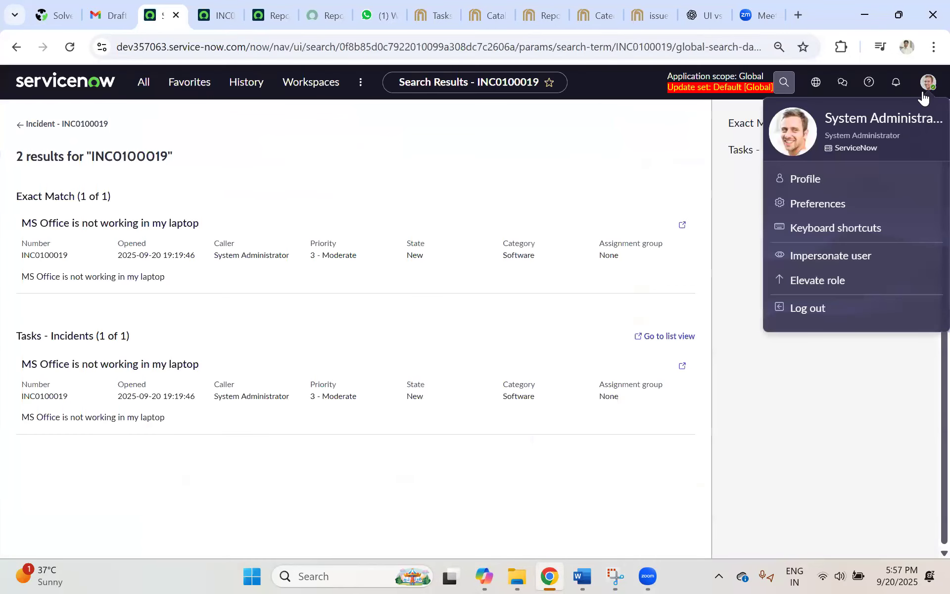
pyautogui.click(812, 258)
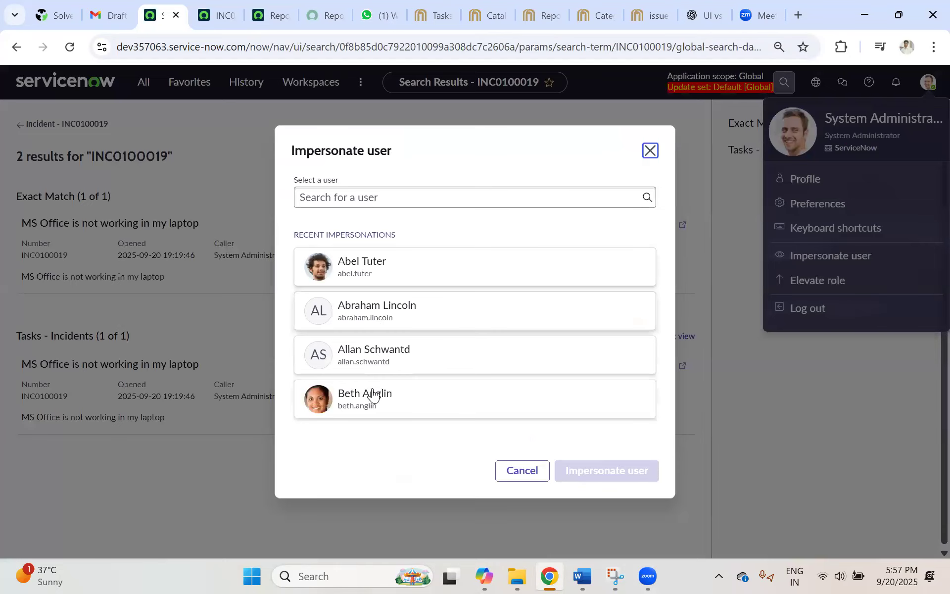
pyautogui.click(494, 401)
pyautogui.click(600, 473)
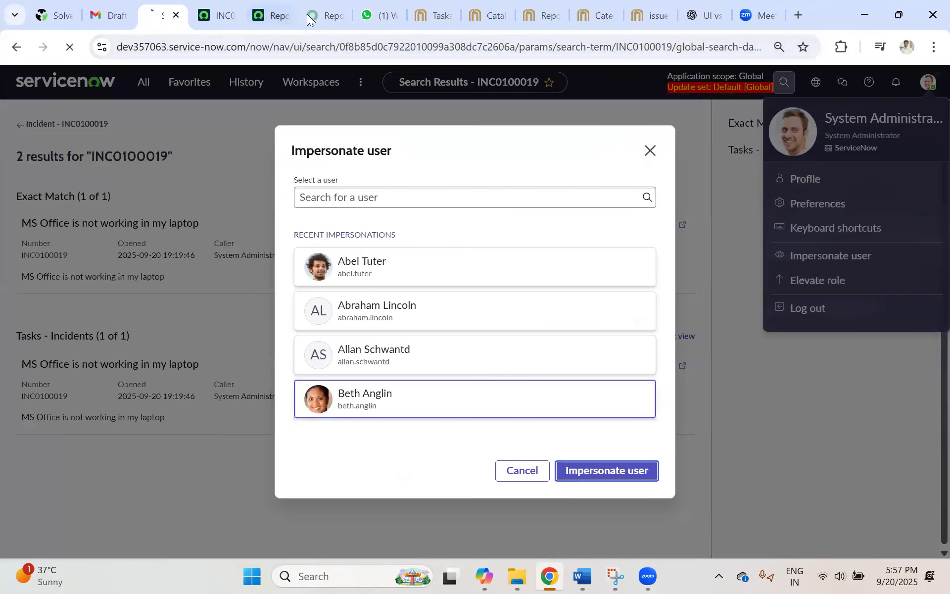
# Submit the Report on Issue form with system impact 2 - Medium, issue type Hardware and the description "test"
pyautogui.click(319, 15)
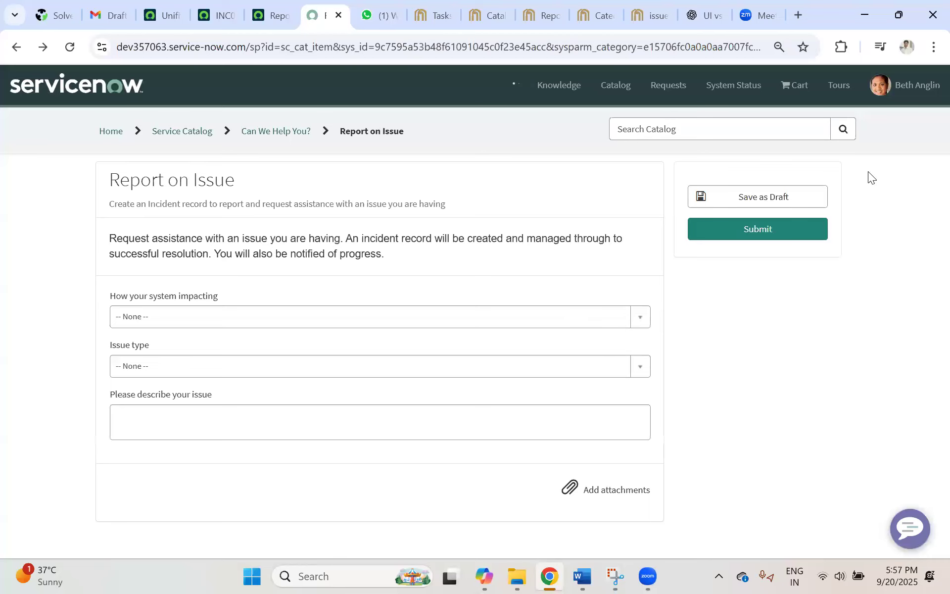
pyautogui.click(132, 317)
pyautogui.click(131, 394)
pyautogui.click(163, 368)
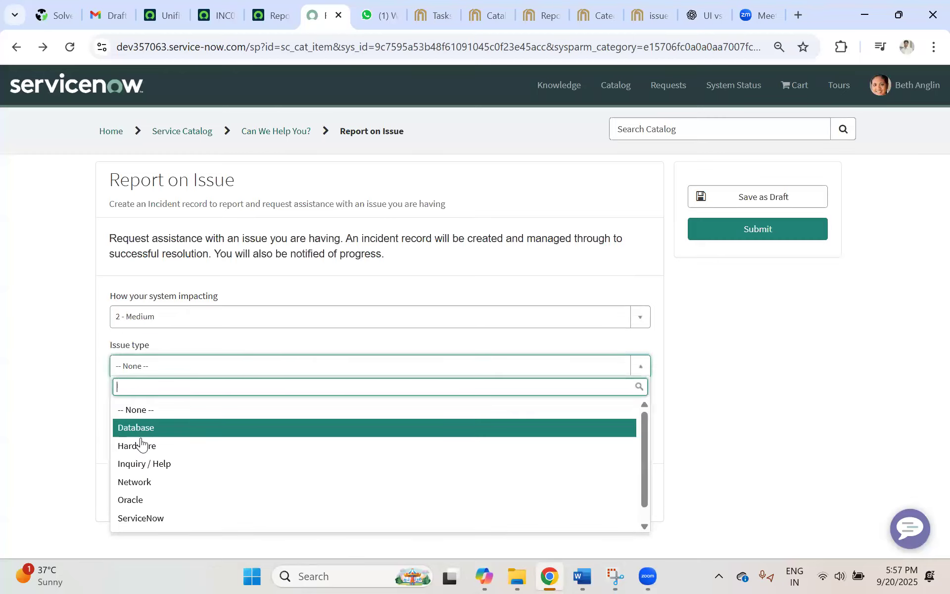
pyautogui.click(140, 446)
pyautogui.click(156, 419)
pyautogui.write('test')
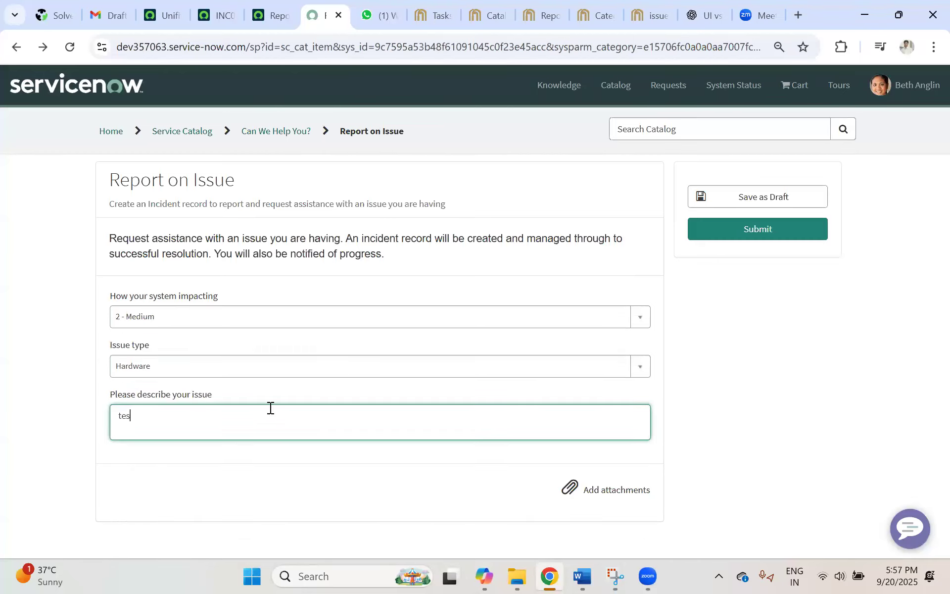
pyautogui.click(712, 236)
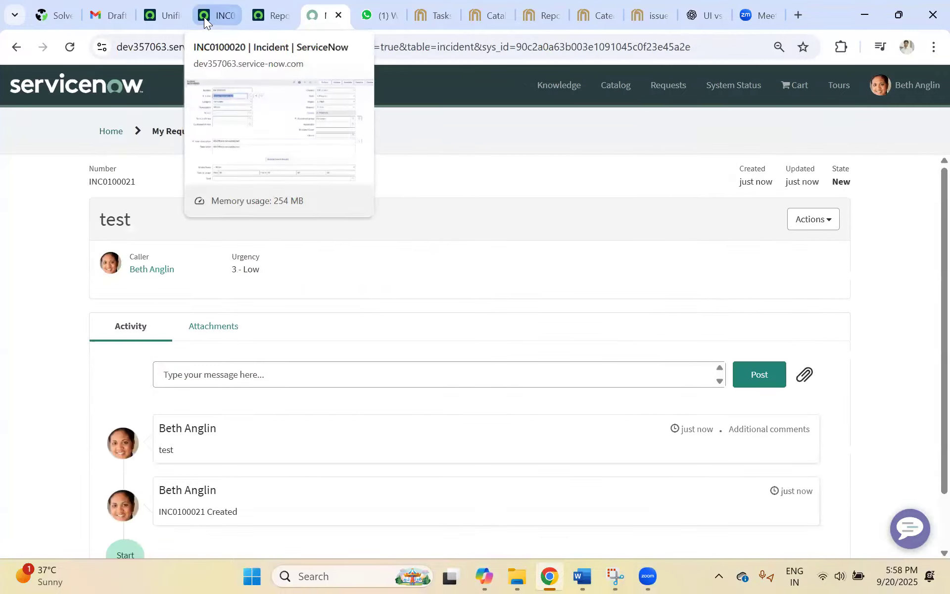
pyautogui.click(204, 16)
pyautogui.click(10, 82)
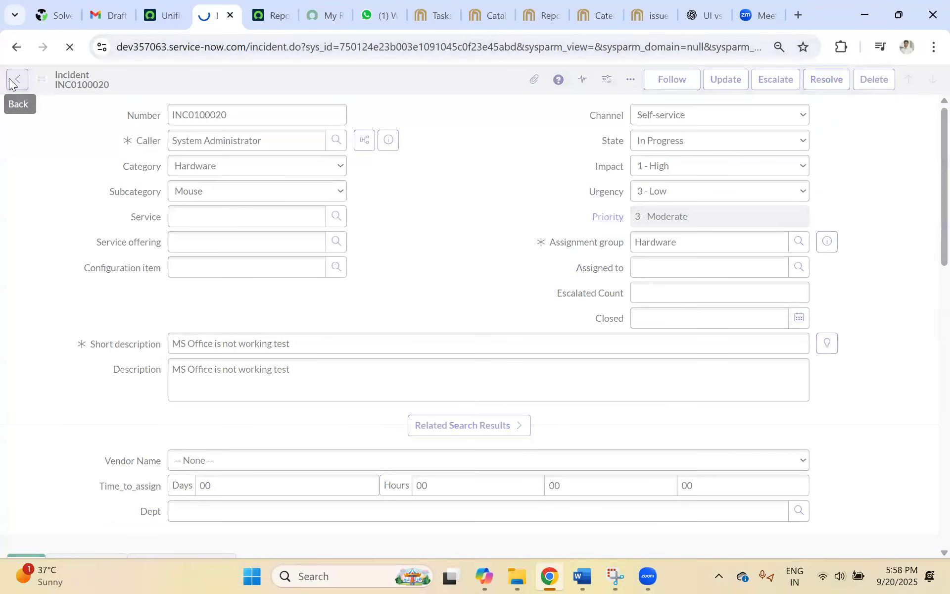
pyautogui.click(16, 47)
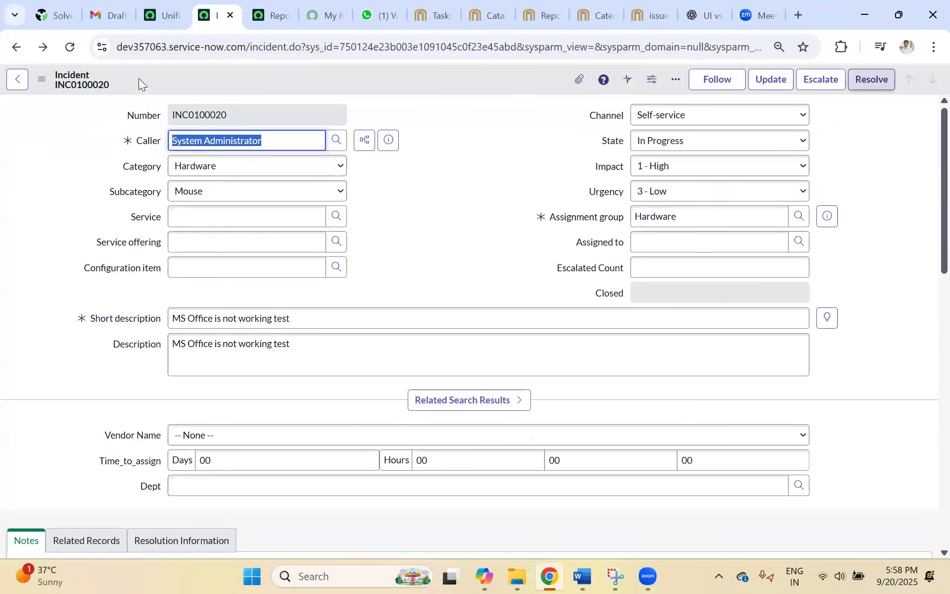
pyautogui.click(14, 83)
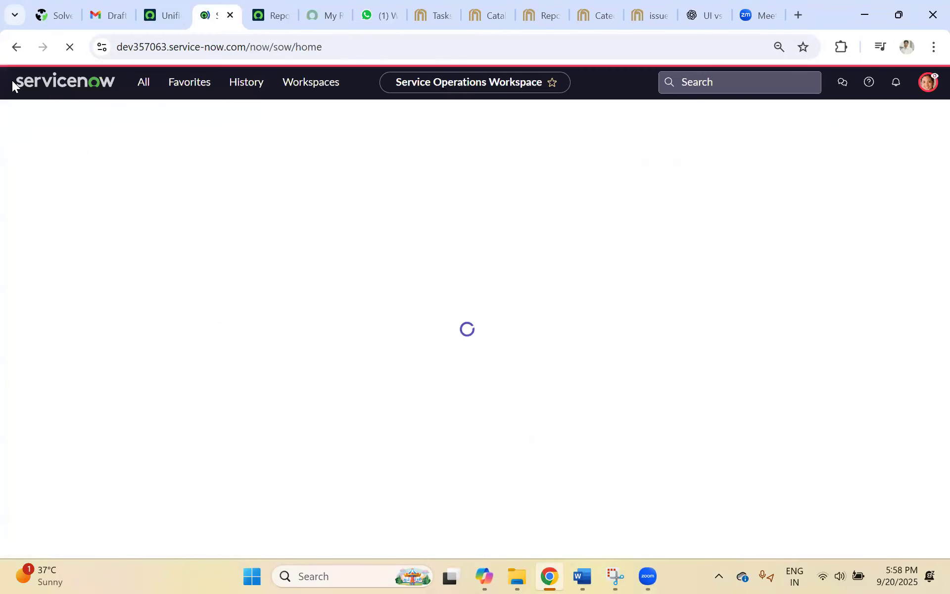
pyautogui.click(143, 81)
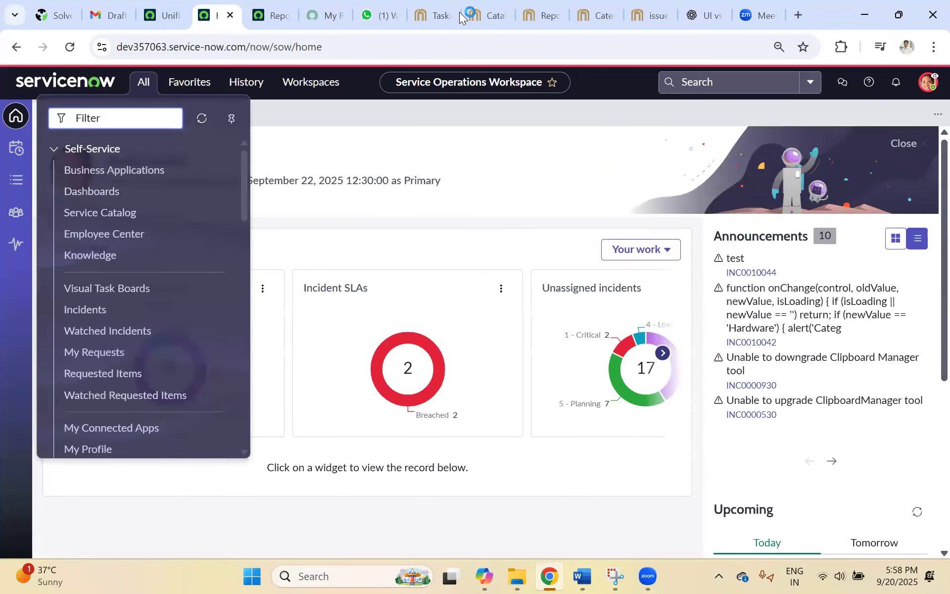
# End the impersonation to return to the System Administrator account
pyautogui.click(167, 9)
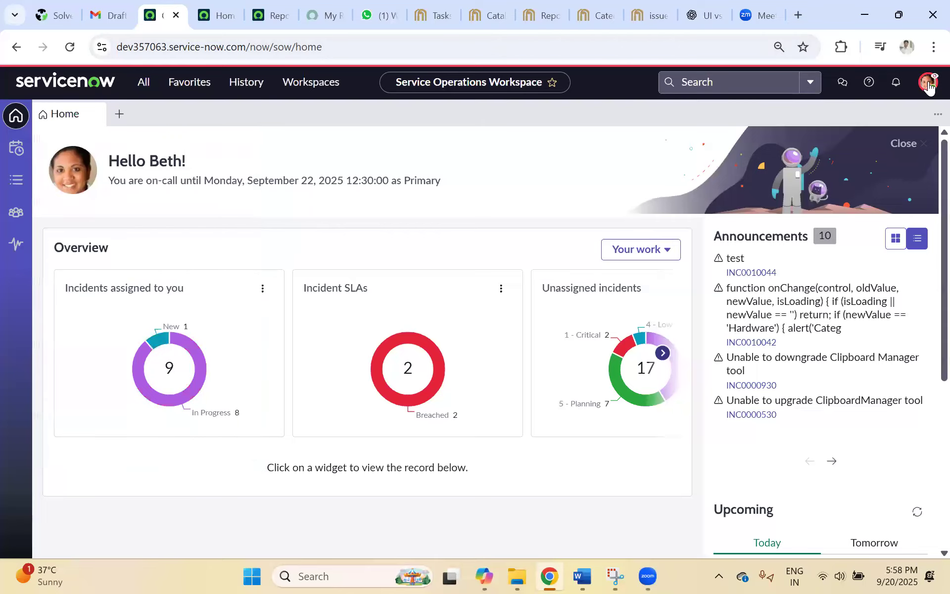
pyautogui.click(925, 83)
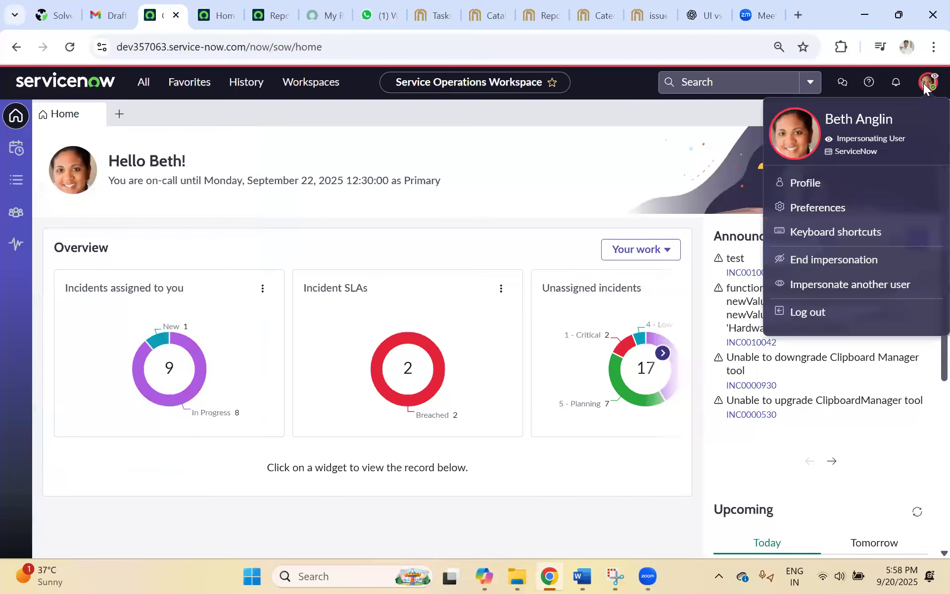
pyautogui.click(17, 148)
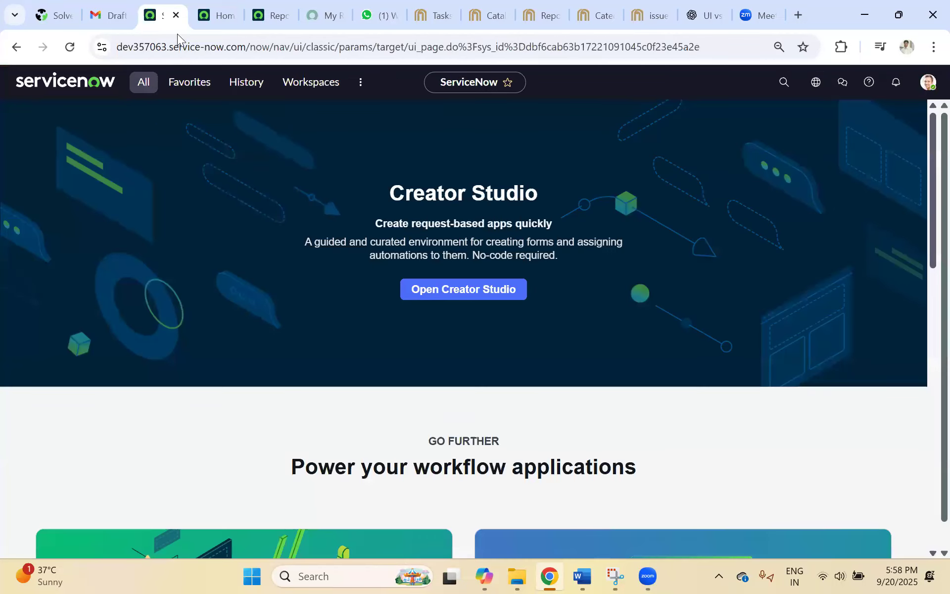
# Search the application navigator for "incidents" and open the Incidents list under Service Desk
pyautogui.click(151, 81)
pyautogui.write('incidne')
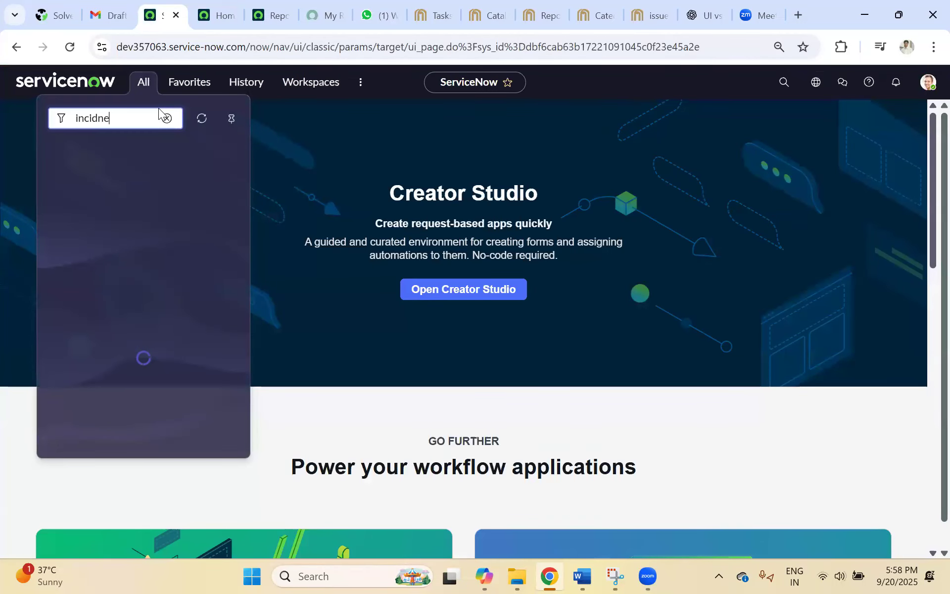
pyautogui.write('ts')
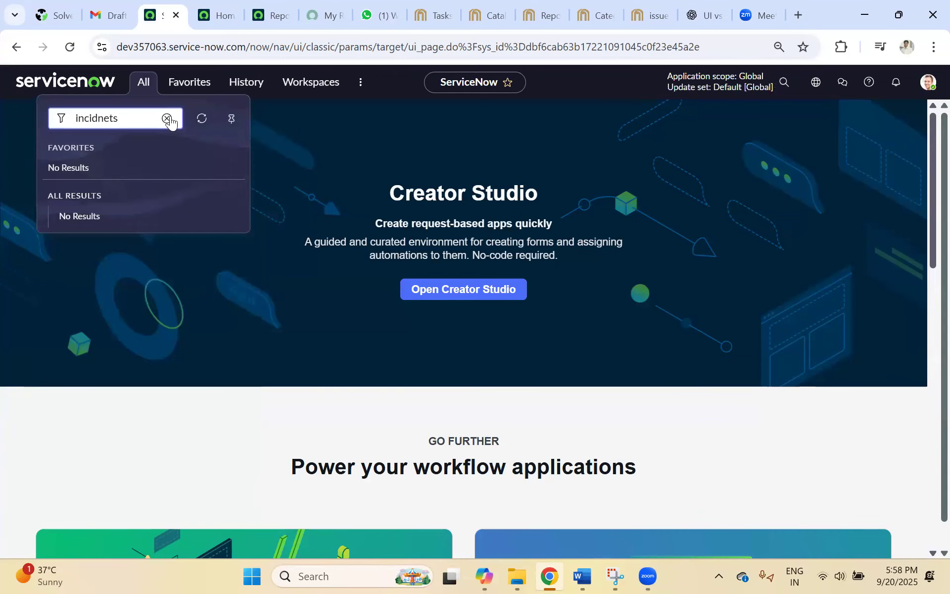
pyautogui.doubleClick(135, 114)
pyautogui.write('inciden')
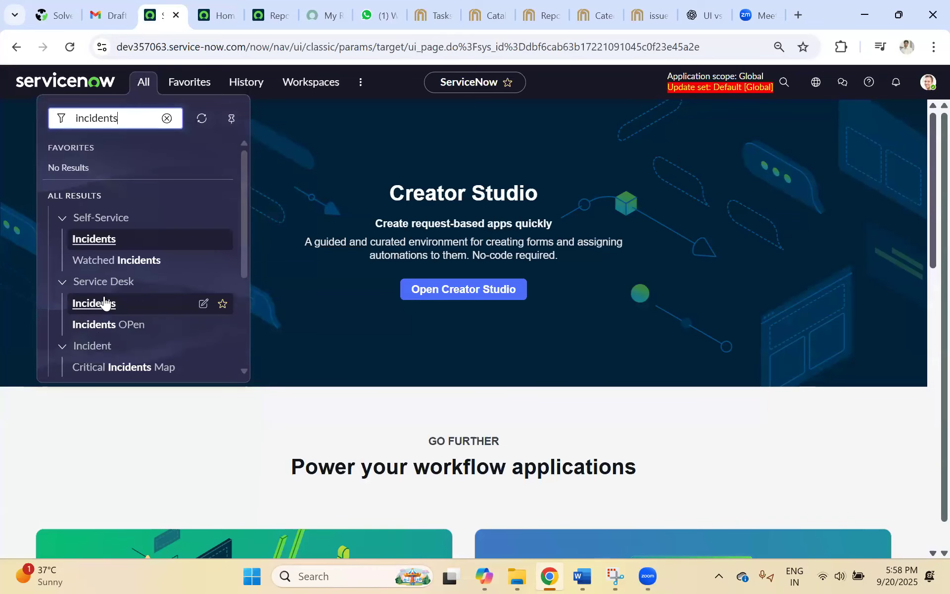
pyautogui.click(102, 304)
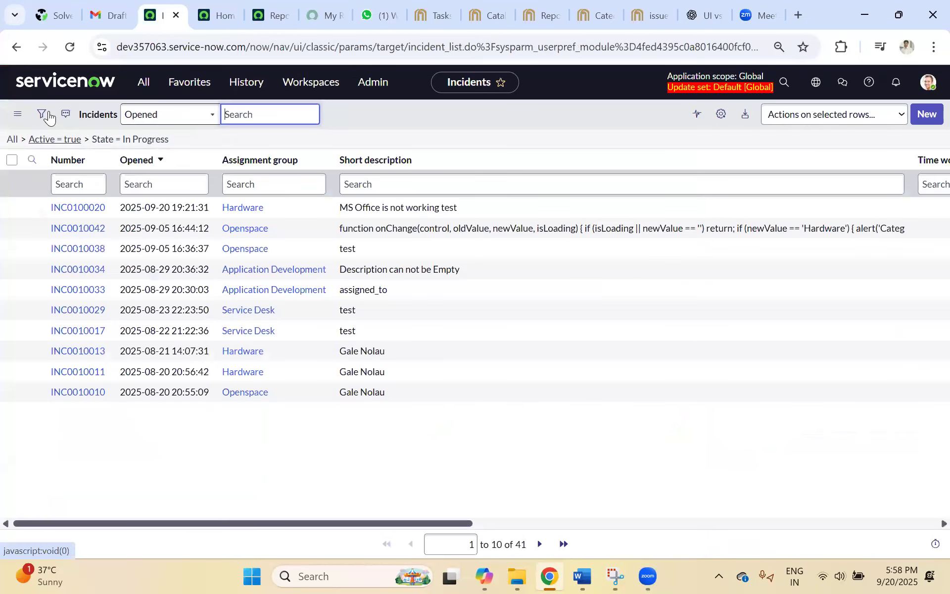
# Remove the State is In Progress condition from the list filter, run it and open the newest incident
pyautogui.click(42, 115)
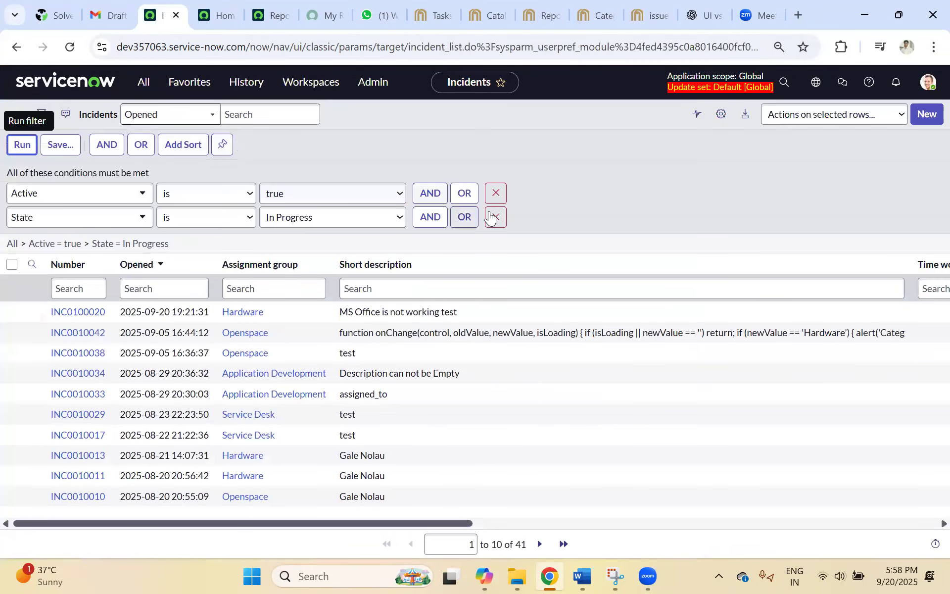
pyautogui.click(495, 219)
pyautogui.click(22, 145)
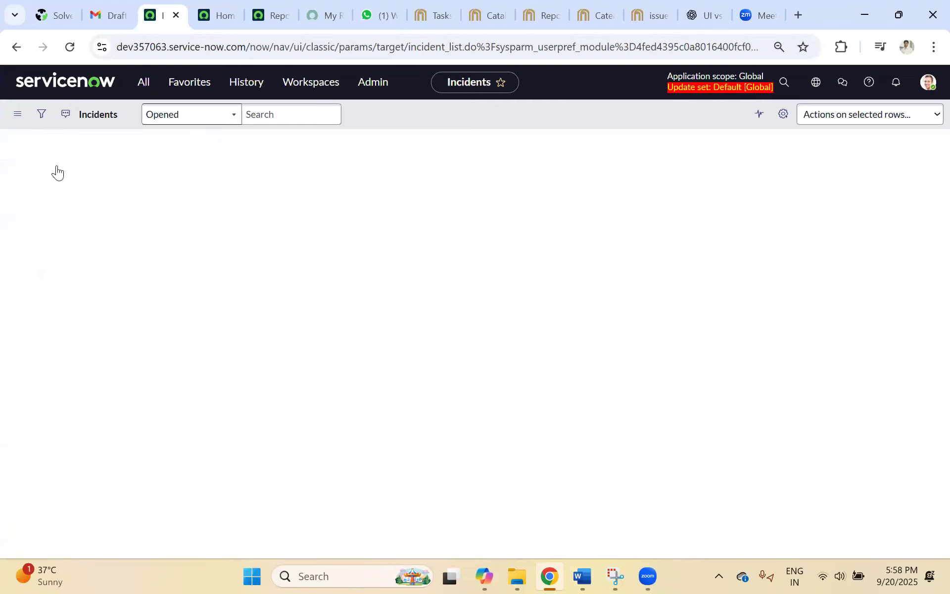
pyautogui.click(79, 208)
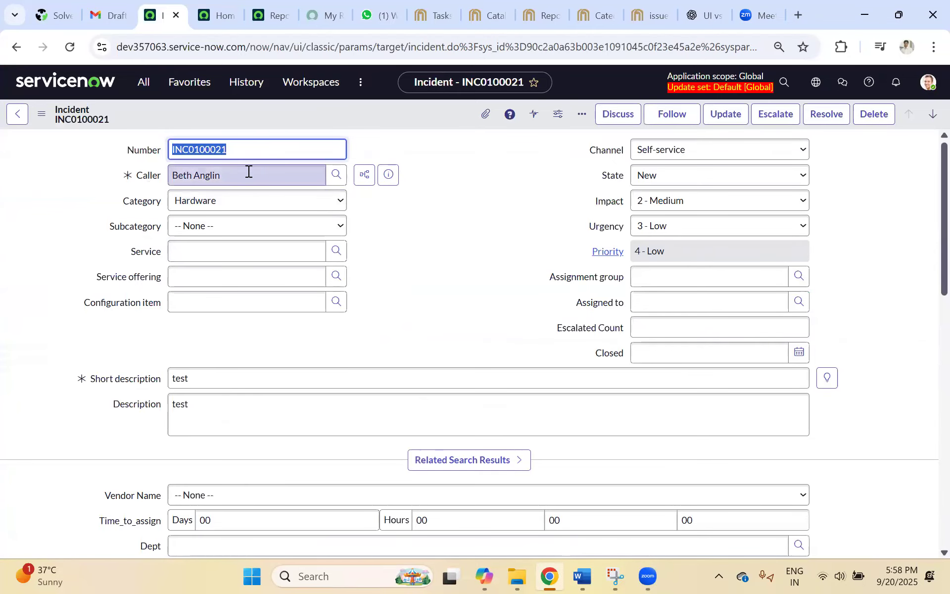
# Review how the record producer script sets the caller, highlighting the producer.caller_id || gs.getUserID() line
pyautogui.click(315, 13)
pyautogui.click(270, 10)
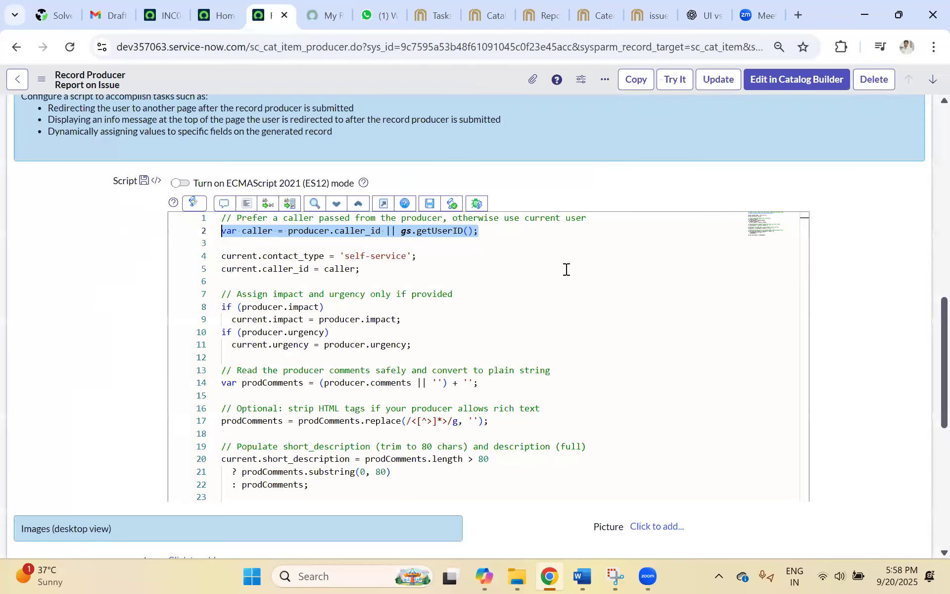
pyautogui.click(509, 255)
pyautogui.moveTo(514, 232); pyautogui.dragTo(221, 231)
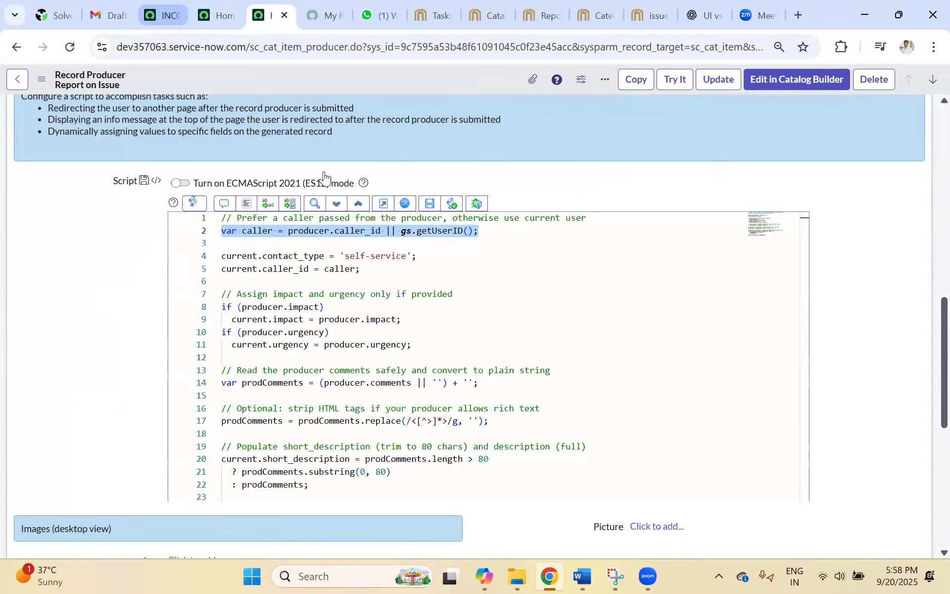
pyautogui.click(271, 265)
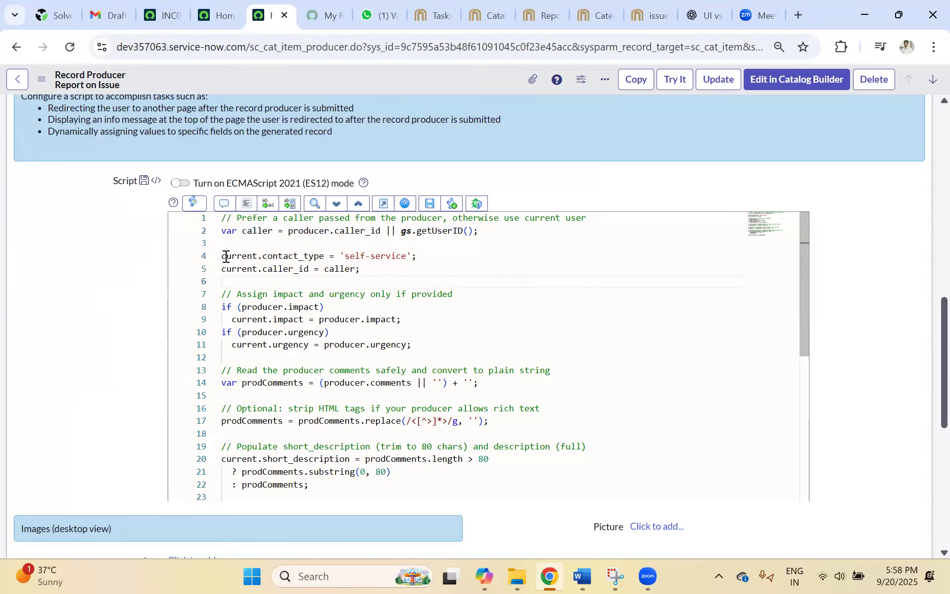
# Compare the script line current.contact_type = 'self-service' with the Channel field on the incident record
pyautogui.moveTo(227, 256); pyautogui.dragTo(412, 256)
pyautogui.click(340, 20)
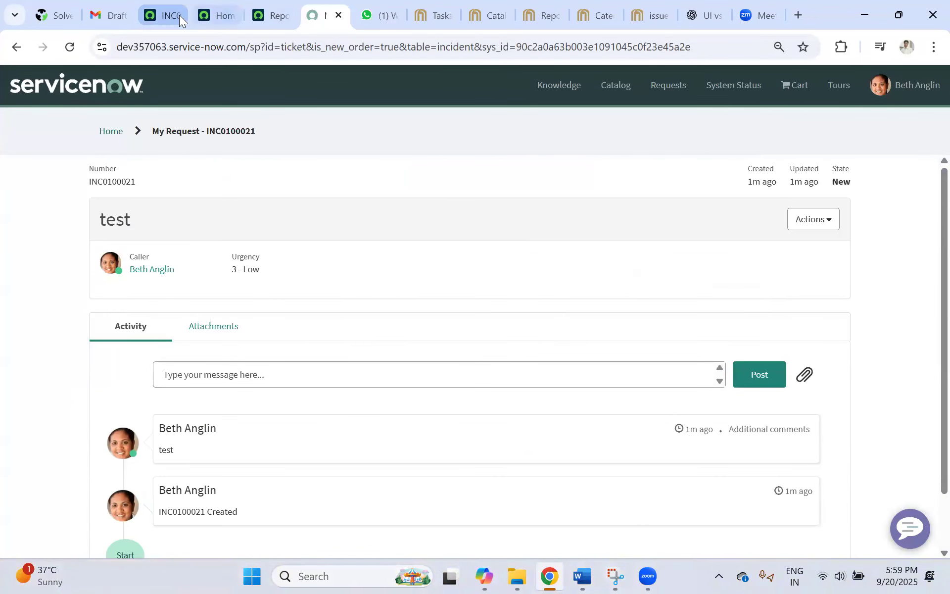
pyautogui.click(166, 14)
pyautogui.click(215, 13)
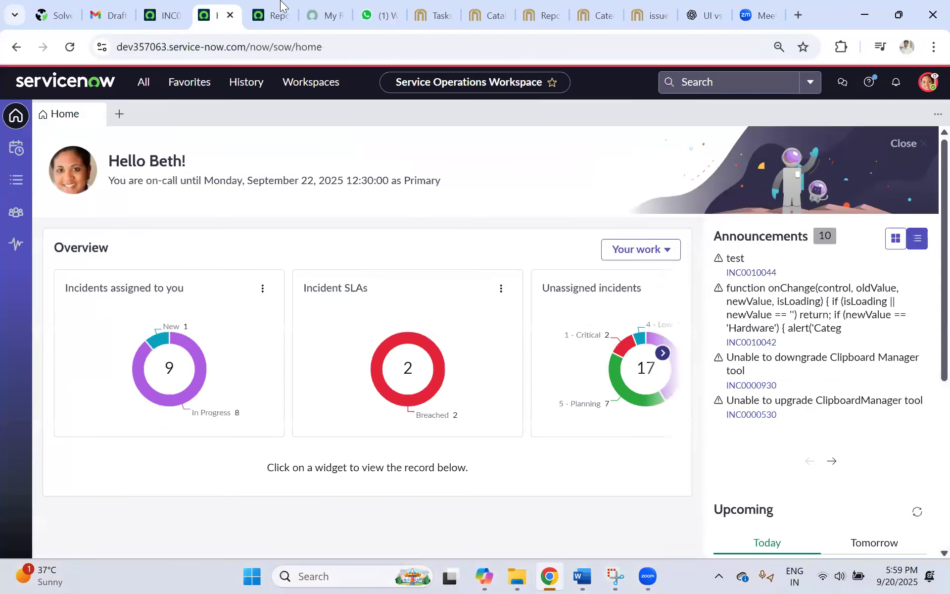
pyautogui.click(271, 14)
pyautogui.click(490, 256)
pyautogui.moveTo(417, 255); pyautogui.dragTo(206, 246)
pyautogui.click(169, 15)
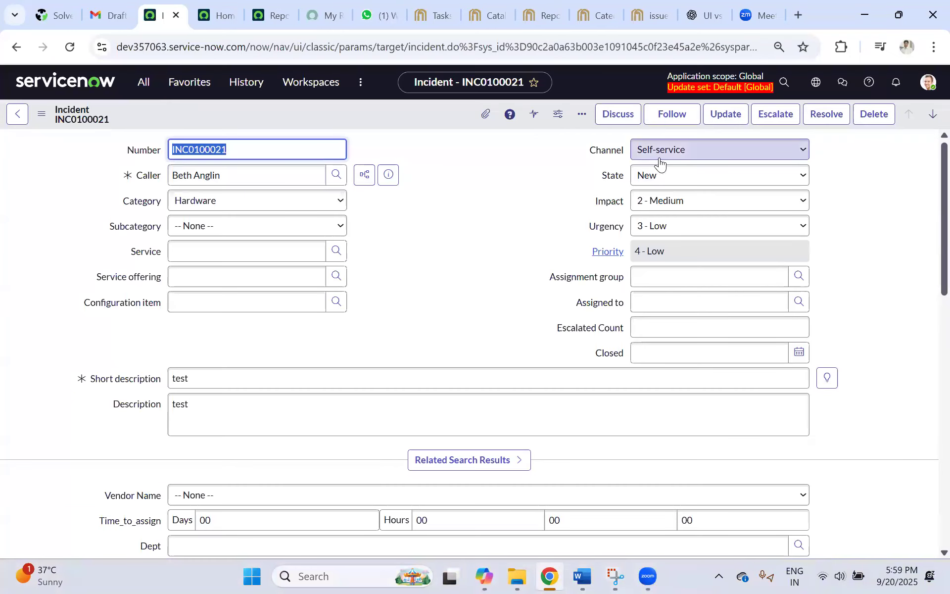
pyautogui.click(211, 13)
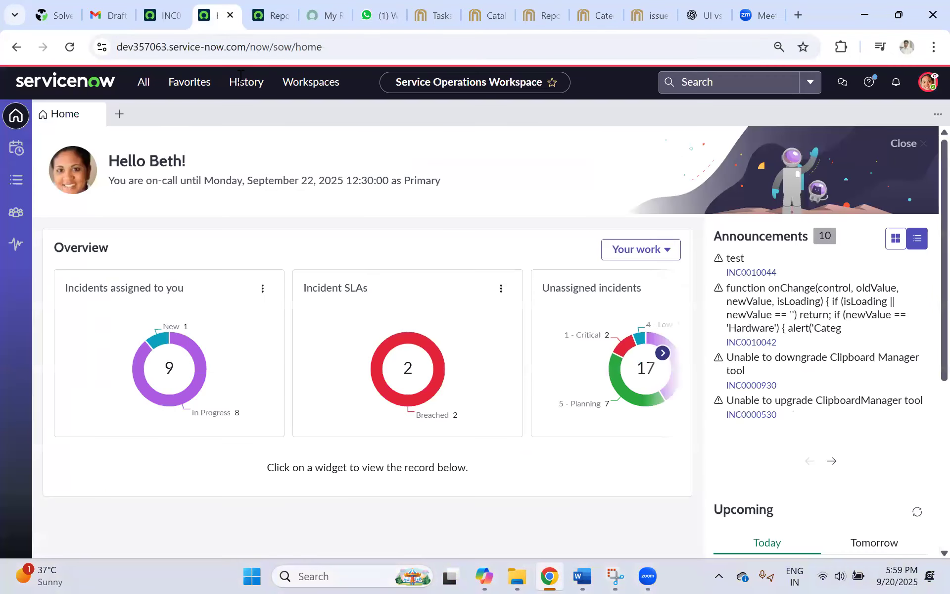
# Highlight the current.caller_id = caller line in the script and compare it with the incident's Caller field
pyautogui.click(271, 15)
pyautogui.click(406, 270)
pyautogui.moveTo(350, 269); pyautogui.dragTo(227, 269)
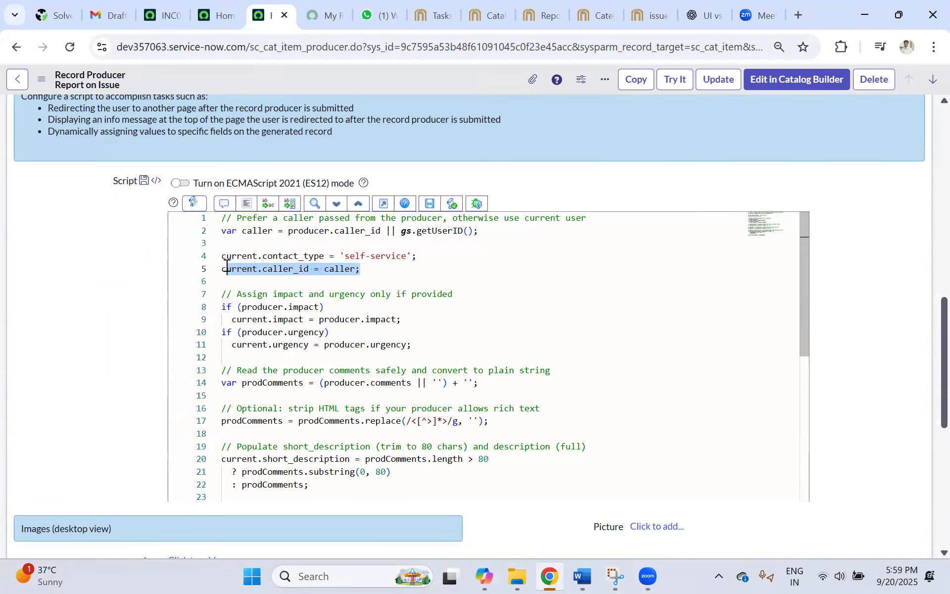
pyautogui.click(326, 269)
pyautogui.moveTo(394, 269); pyautogui.dragTo(268, 268)
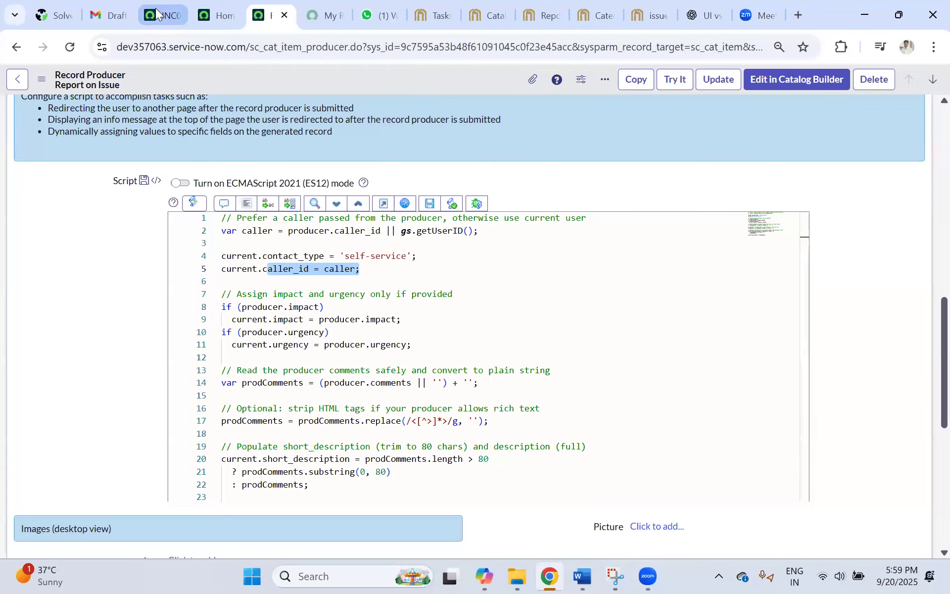
pyautogui.click(155, 8)
pyautogui.tripleClick(233, 179)
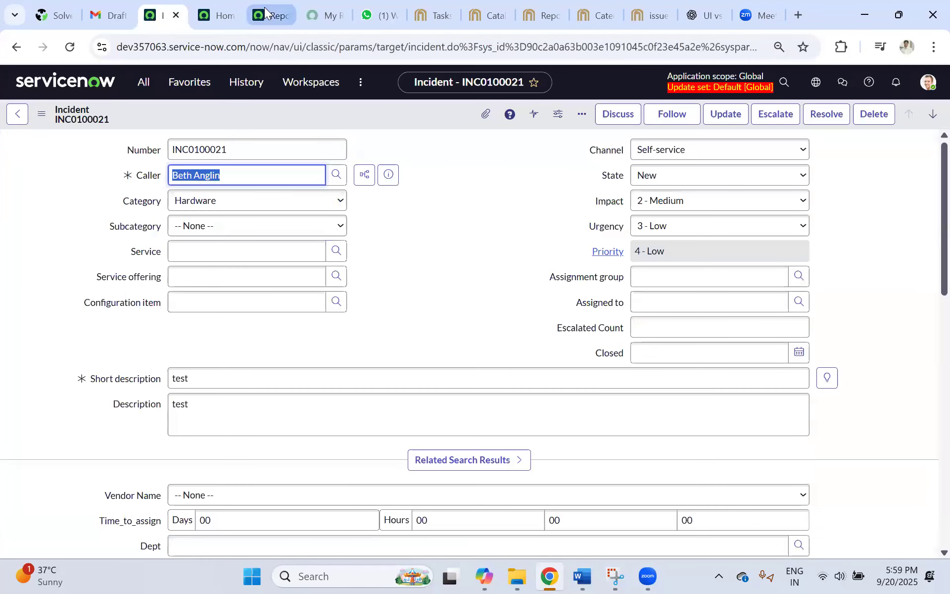
# Highlight the var caller = producer.caller_id || gs.getUserID() line and check it against the submitted request in the portal
pyautogui.click(265, 7)
pyautogui.click(422, 255)
pyautogui.moveTo(502, 231); pyautogui.dragTo(222, 230)
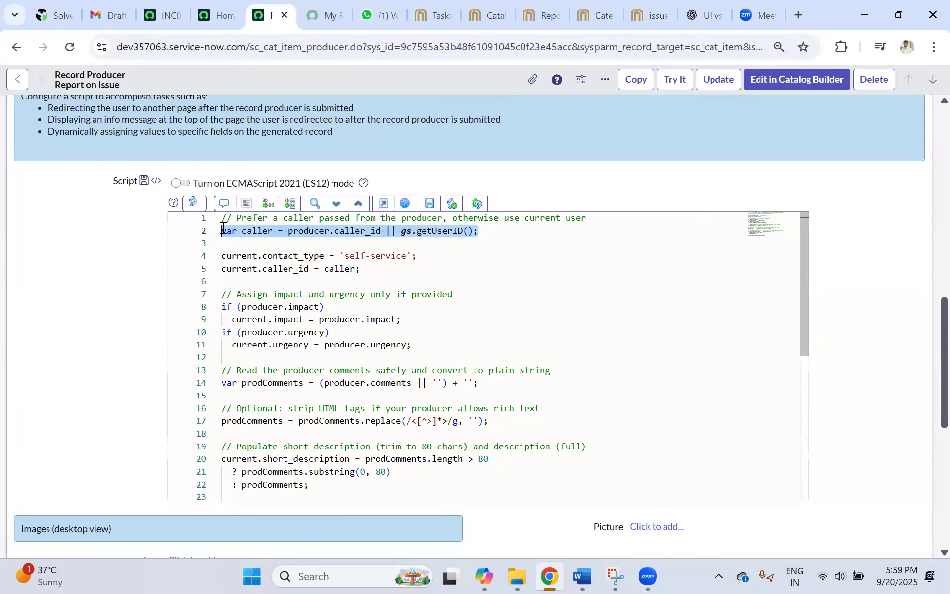
pyautogui.click(315, 11)
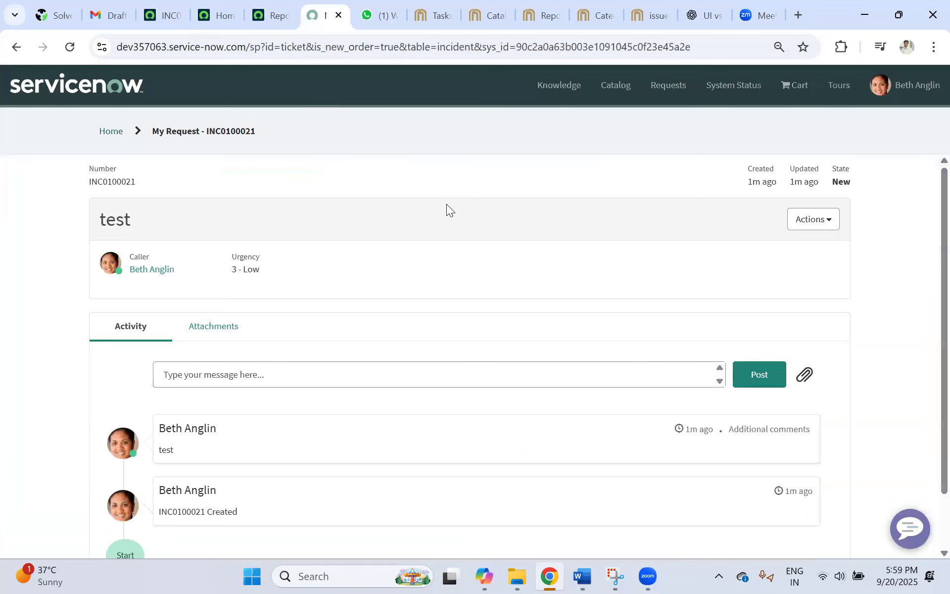
pyautogui.click(212, 16)
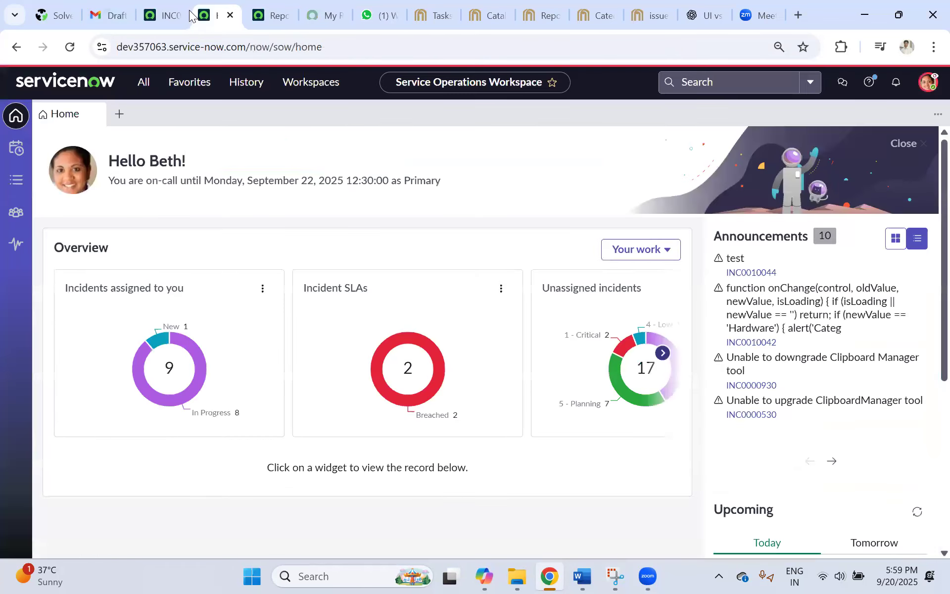
# Highlight the contact_type and caller_id assignments in the script and check both against the incident record
pyautogui.click(270, 15)
pyautogui.moveTo(418, 255); pyautogui.dragTo(230, 256)
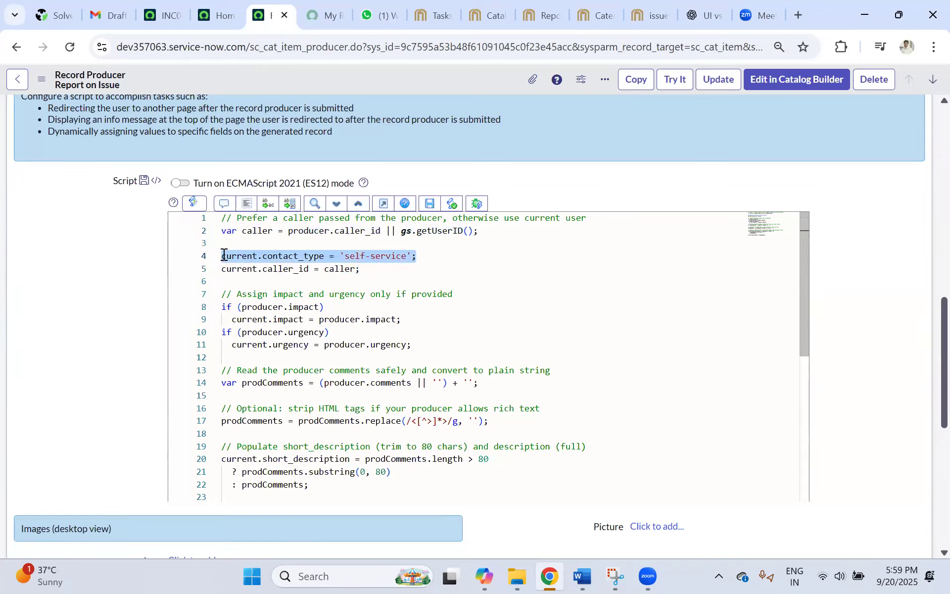
pyautogui.moveTo(366, 268); pyautogui.dragTo(209, 268)
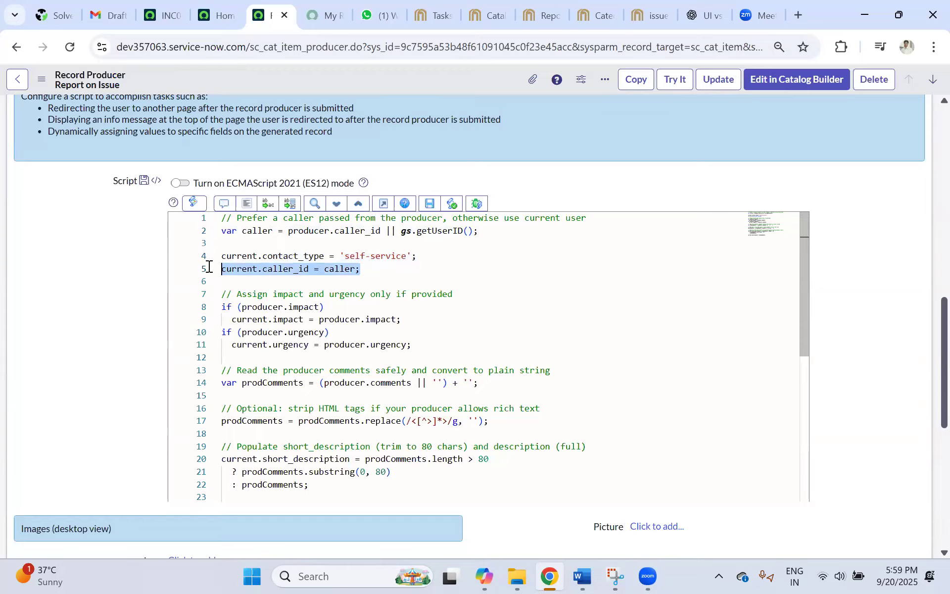
pyautogui.click(389, 273)
pyautogui.moveTo(374, 270); pyautogui.dragTo(220, 256)
pyautogui.click(163, 15)
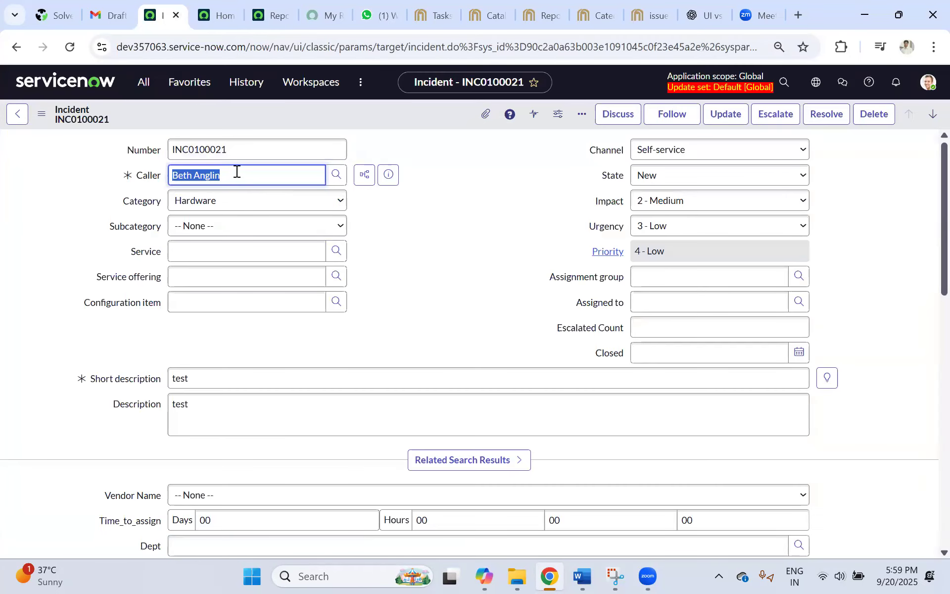
# Return to the record producer script and examine the current.caller_id = caller assignment on line 5
pyautogui.click(272, 14)
pyautogui.click(283, 256)
pyautogui.click(384, 268)
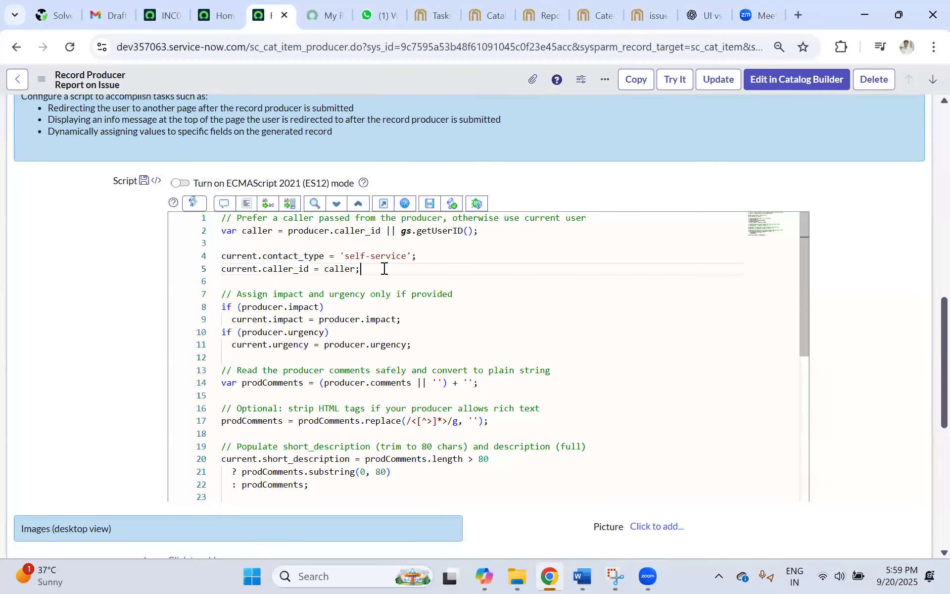
pyautogui.moveTo(385, 269); pyautogui.dragTo(218, 269)
pyautogui.click(369, 272)
pyautogui.moveTo(372, 268); pyautogui.dragTo(221, 269)
pyautogui.click(380, 269)
pyautogui.moveTo(364, 269); pyautogui.dragTo(221, 269)
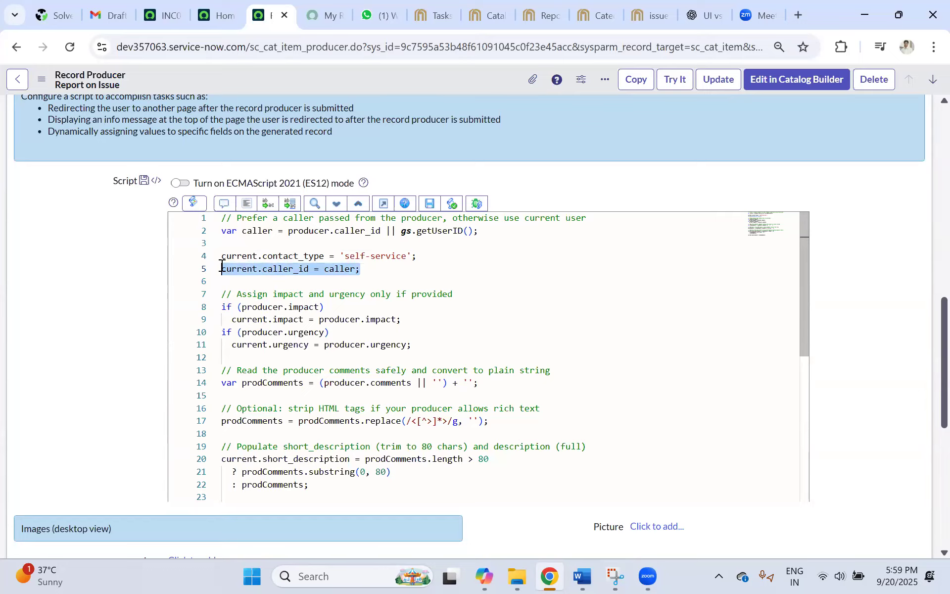
pyautogui.moveTo(380, 271); pyautogui.dragTo(211, 270)
pyautogui.click(380, 269)
pyautogui.moveTo(380, 270); pyautogui.dragTo(222, 268)
# Highlight the if (producer.impact) condition in the impact and urgency section of the script
pyautogui.scroll(-1, 444, 271)
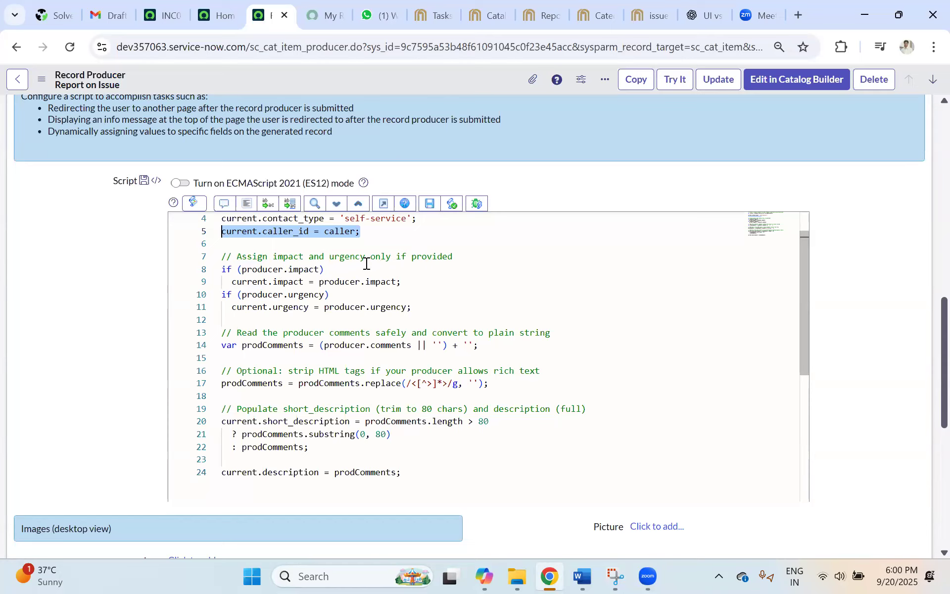
pyautogui.click(351, 266)
pyautogui.moveTo(248, 263); pyautogui.dragTo(223, 267)
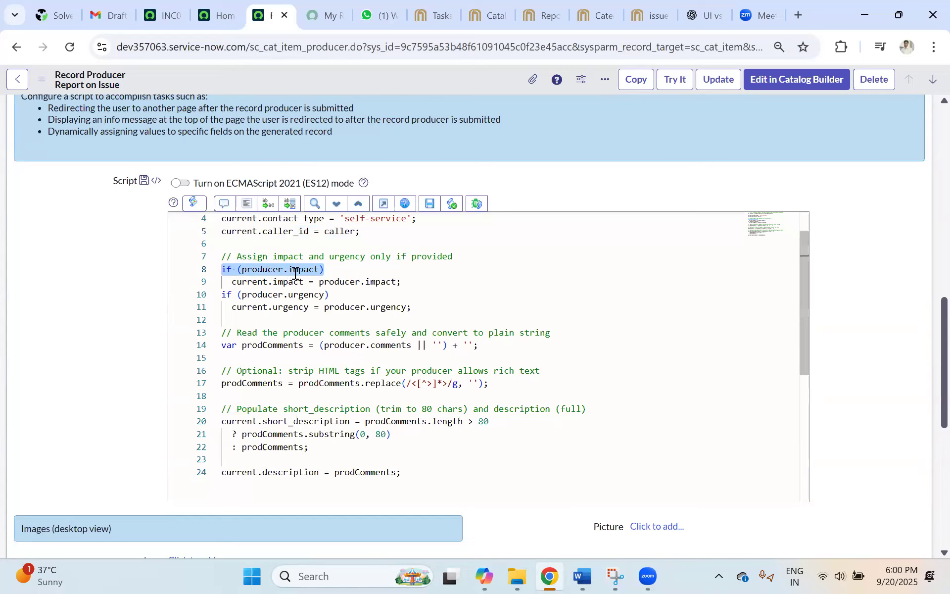
# Go back to the Report on Issue form in the portal and set How your system impacting to 1 - High
pyautogui.click(325, 15)
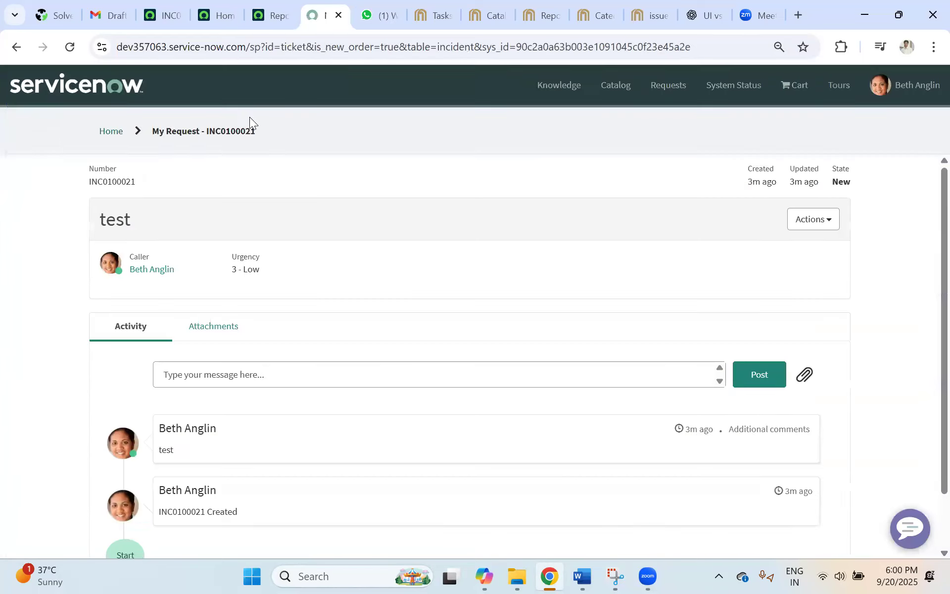
pyautogui.click(19, 47)
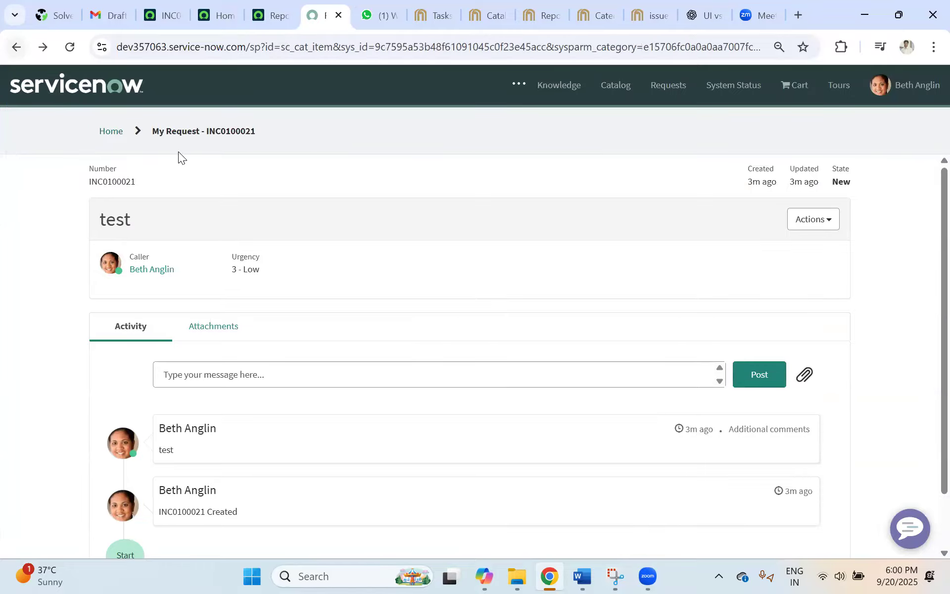
pyautogui.click(157, 321)
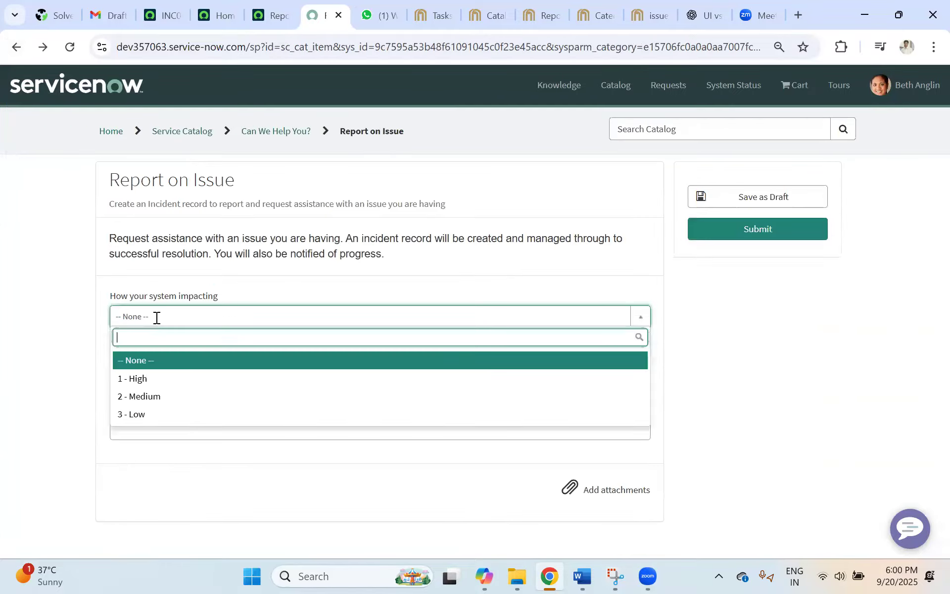
pyautogui.click(141, 377)
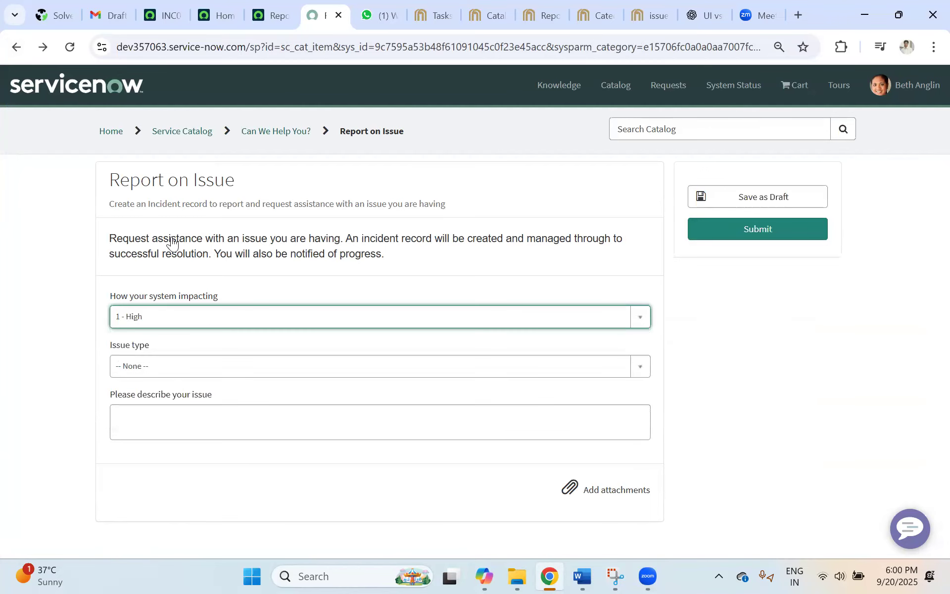
# Review the current.impact = producer.impact line and compare it with the Impact field on the incident record
pyautogui.click(221, 7)
pyautogui.click(164, 15)
pyautogui.click(257, 15)
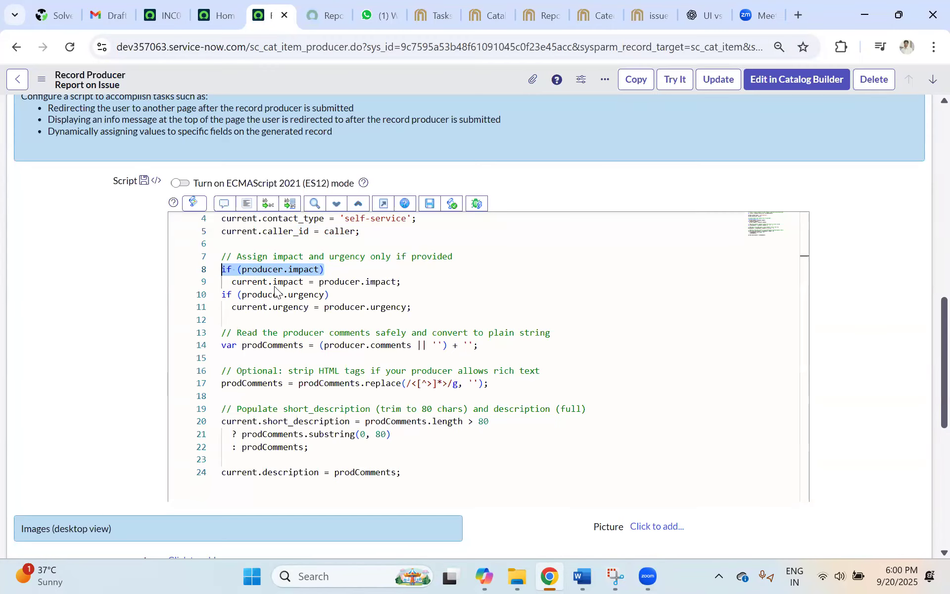
pyautogui.click(340, 282)
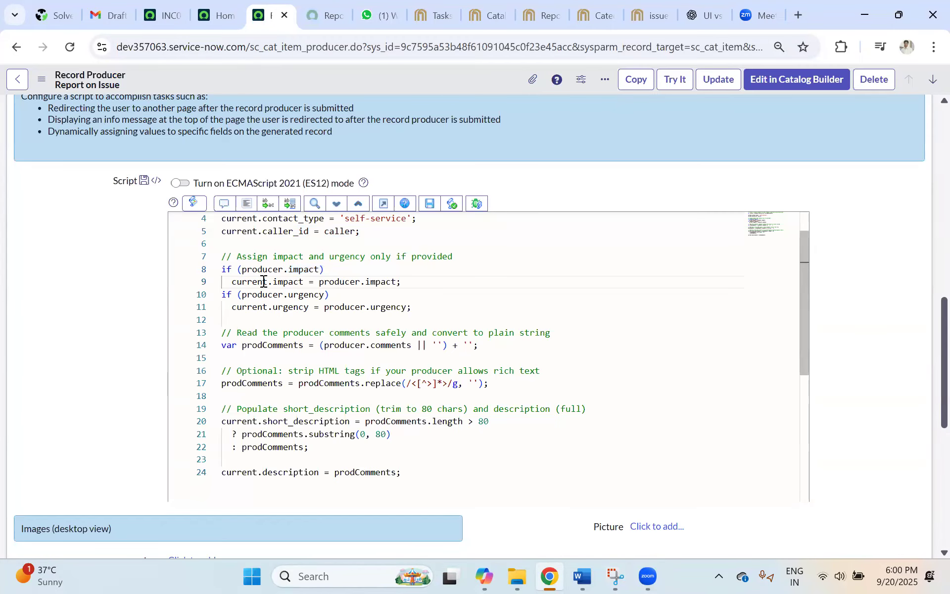
pyautogui.doubleClick(287, 281)
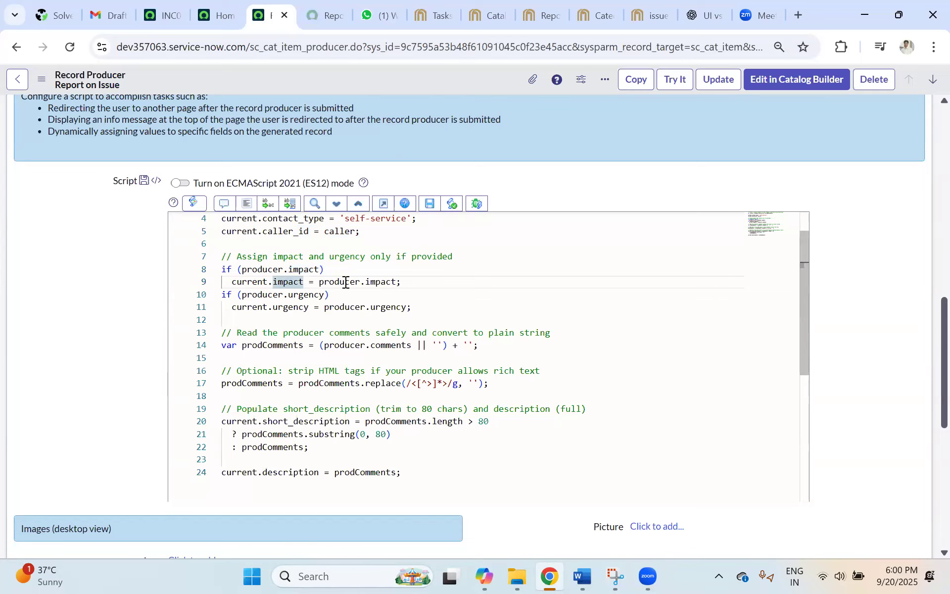
pyautogui.click(371, 282)
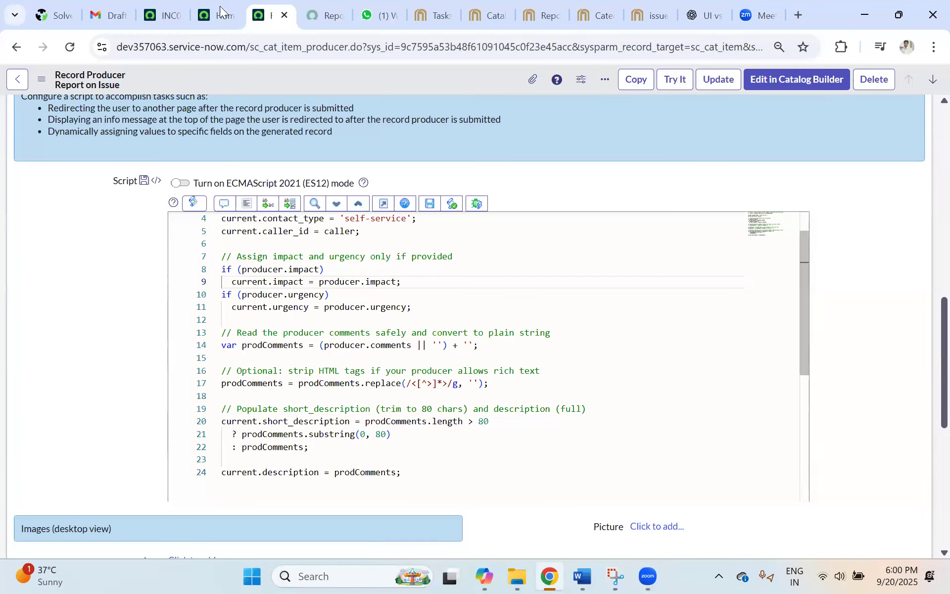
pyautogui.click(174, 15)
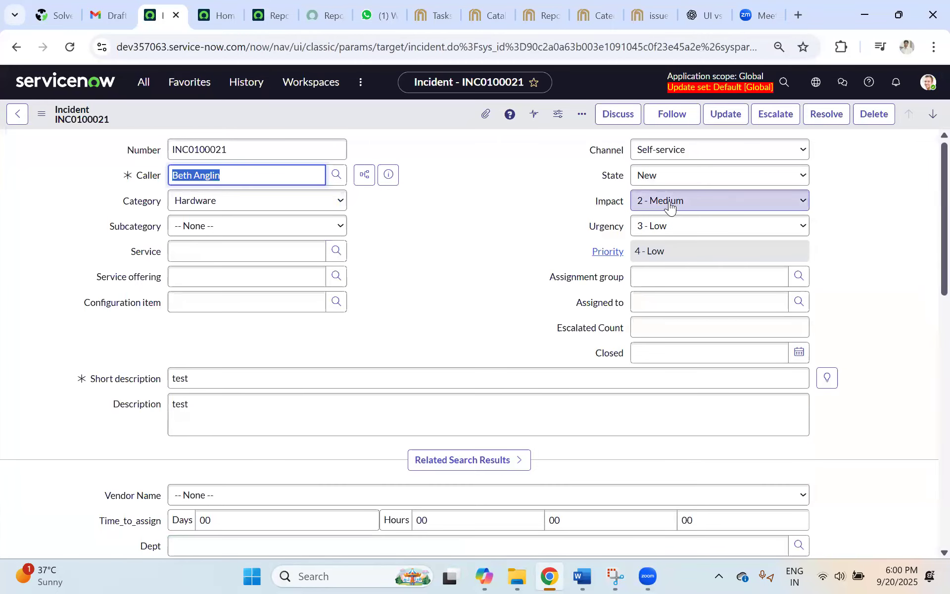
pyautogui.click(324, 15)
pyautogui.click(272, 15)
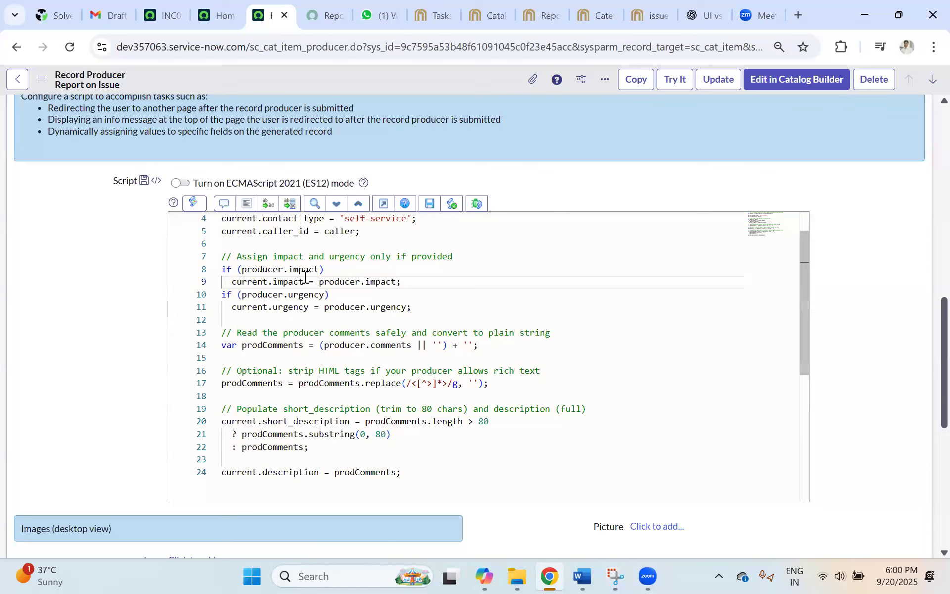
pyautogui.moveTo(247, 281); pyautogui.dragTo(413, 281)
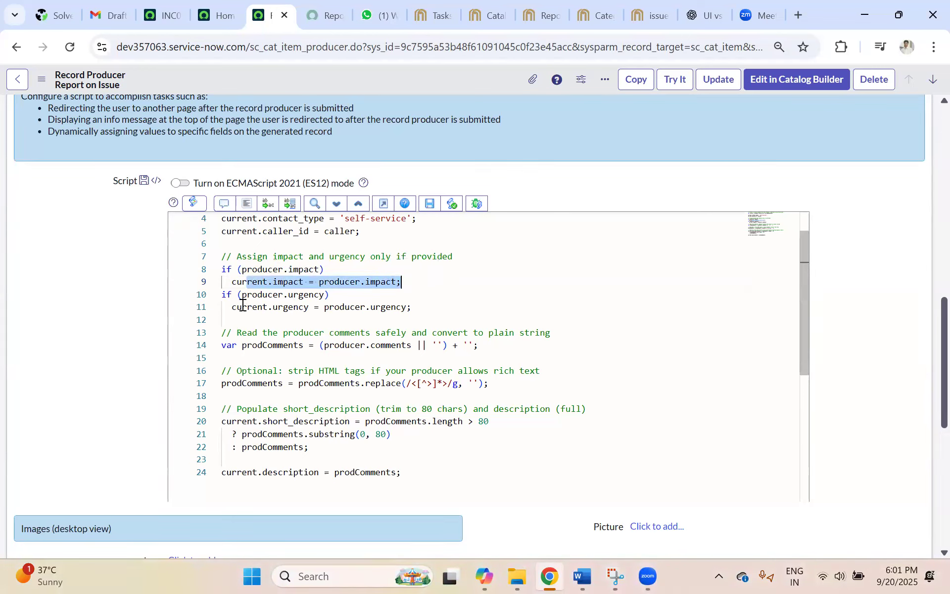
# Review the if (producer.urgency) condition and its current.urgency = producer.urgency assignment in the script
pyautogui.moveTo(223, 294); pyautogui.dragTo(309, 295)
pyautogui.moveTo(421, 300); pyautogui.dragTo(432, 305)
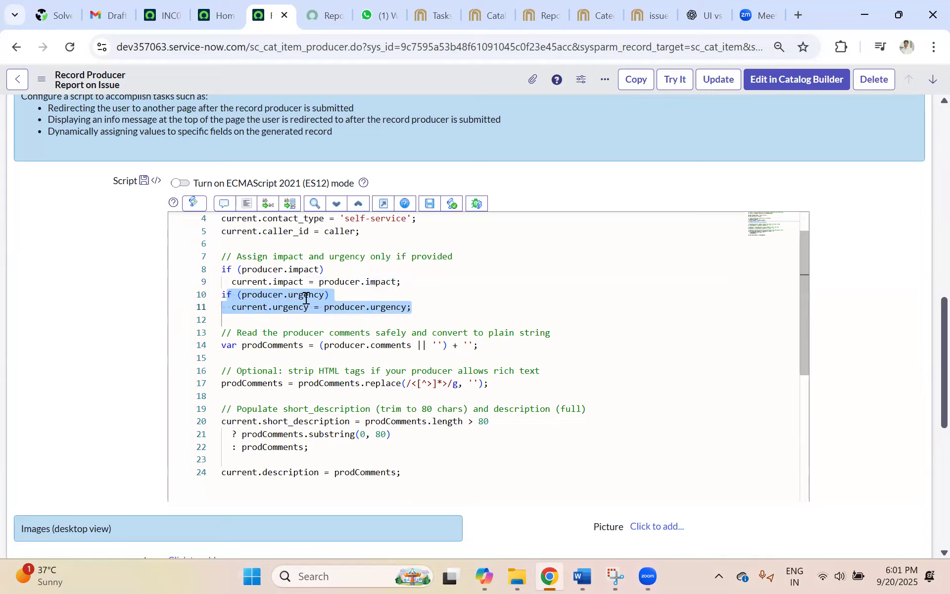
pyautogui.click(241, 295)
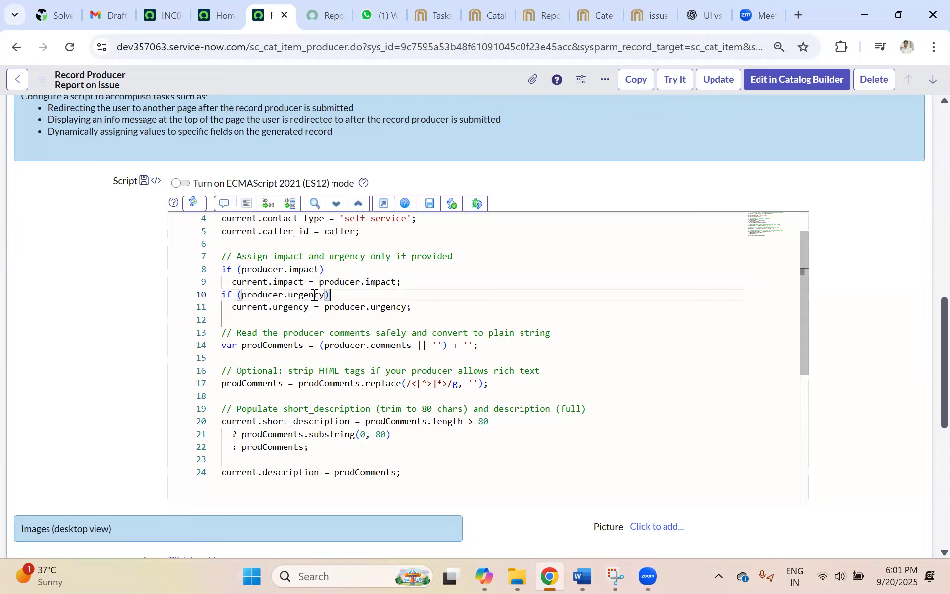
pyautogui.press('End')
pyautogui.click(279, 307)
pyautogui.doubleClick(292, 307)
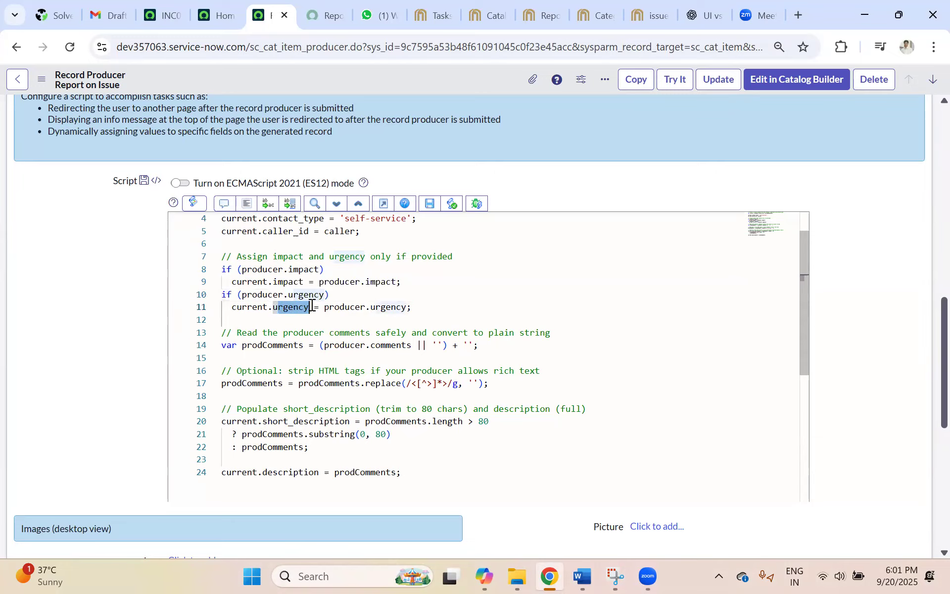
pyautogui.click(366, 306)
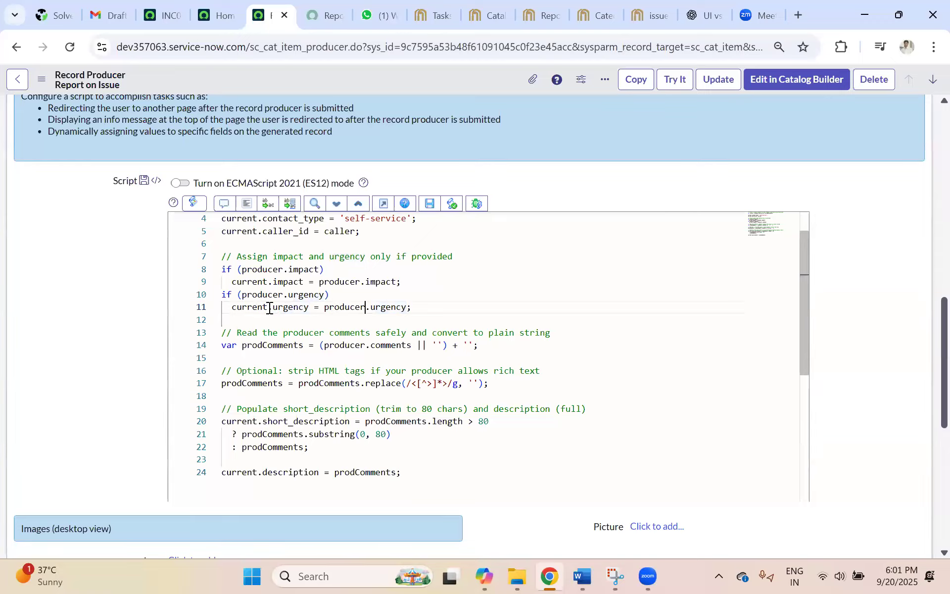
pyautogui.moveTo(308, 307); pyautogui.dragTo(232, 307)
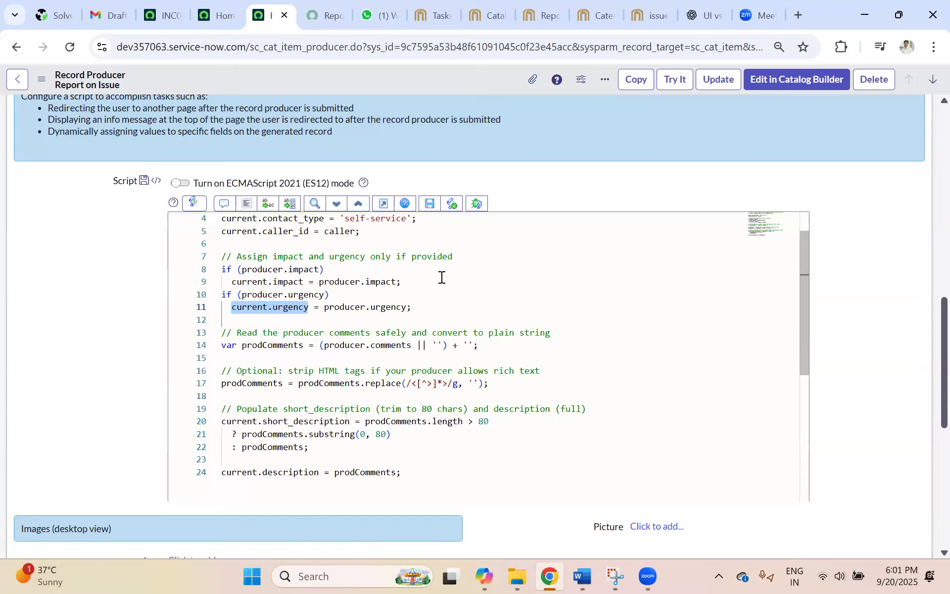
# Compare the if (producer.impact) condition and its producer.impact value in the script with the How your system impacting field on the portal form
pyautogui.click(322, 269)
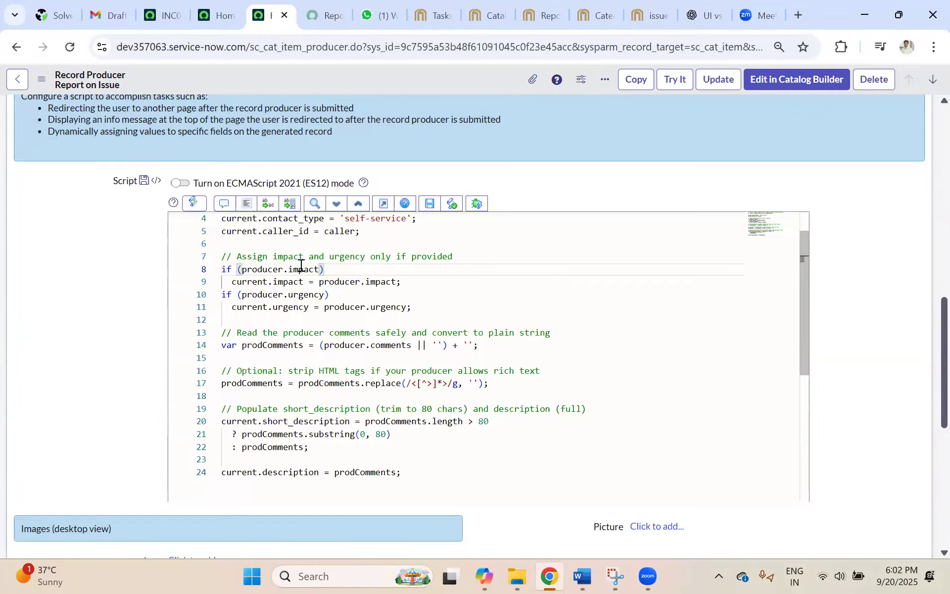
pyautogui.click(321, 13)
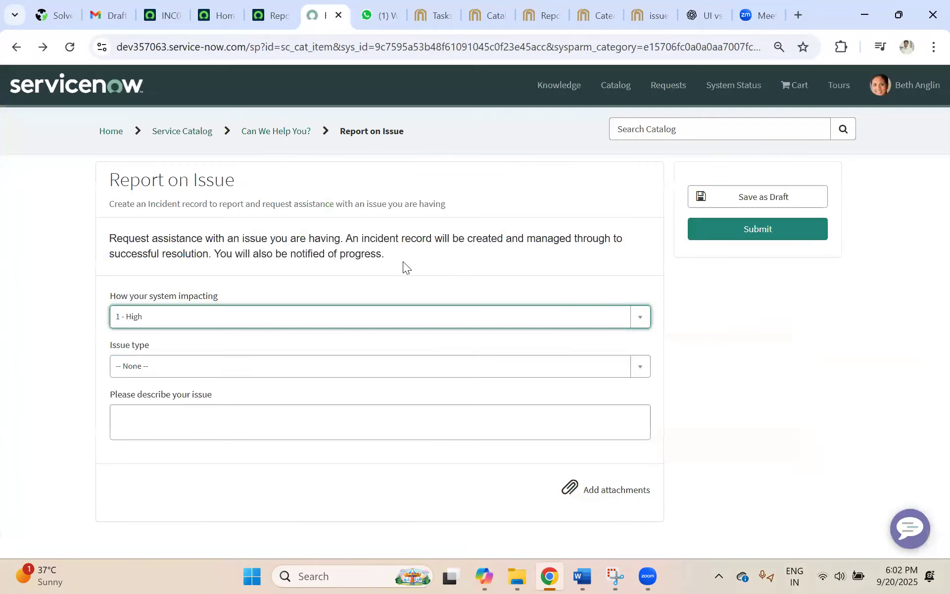
pyautogui.click(257, 15)
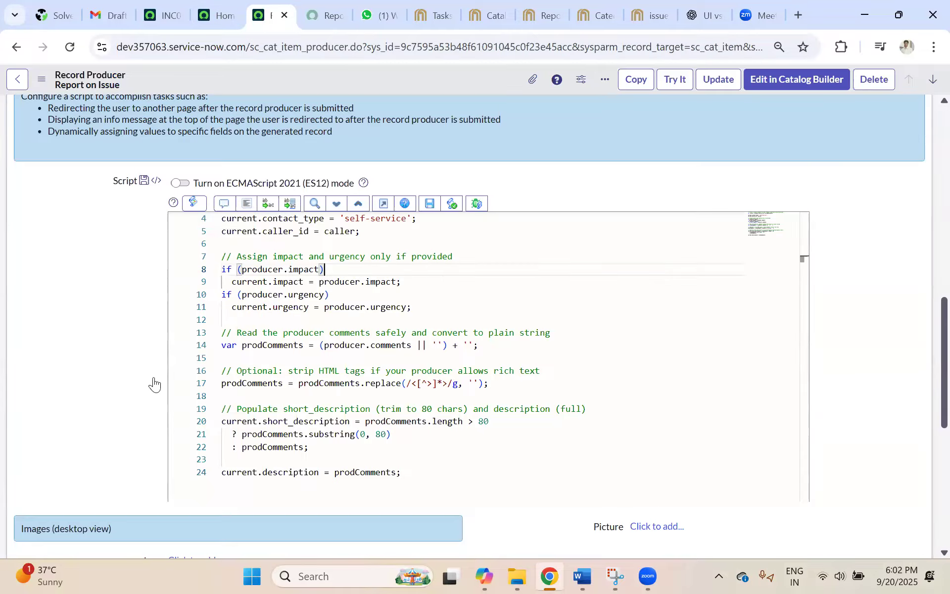
pyautogui.moveTo(319, 282); pyautogui.dragTo(428, 280)
pyautogui.click(330, 270)
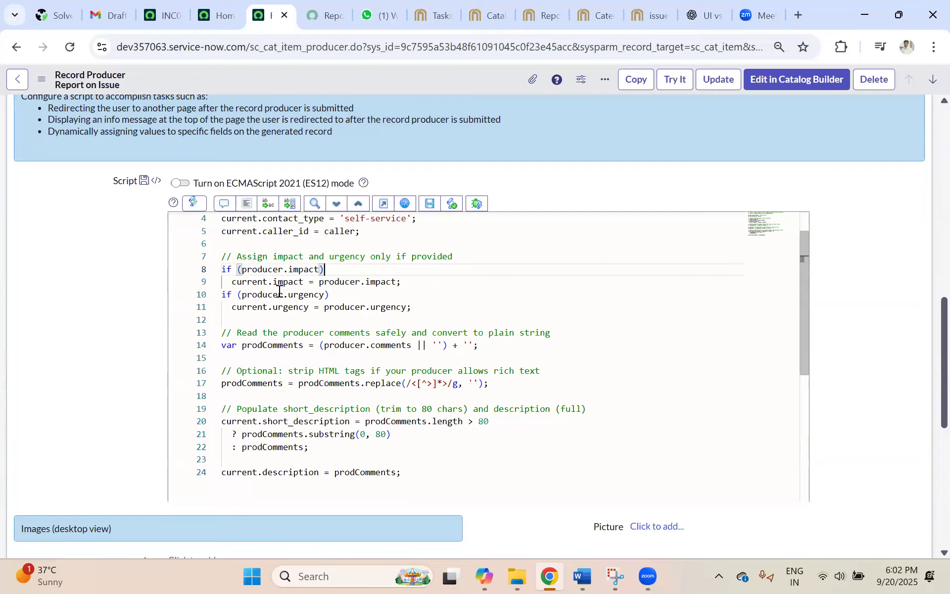
# Highlight the if (producer.impact) condition together with its current.impact = producer.impact assignment in the script
pyautogui.click(370, 294)
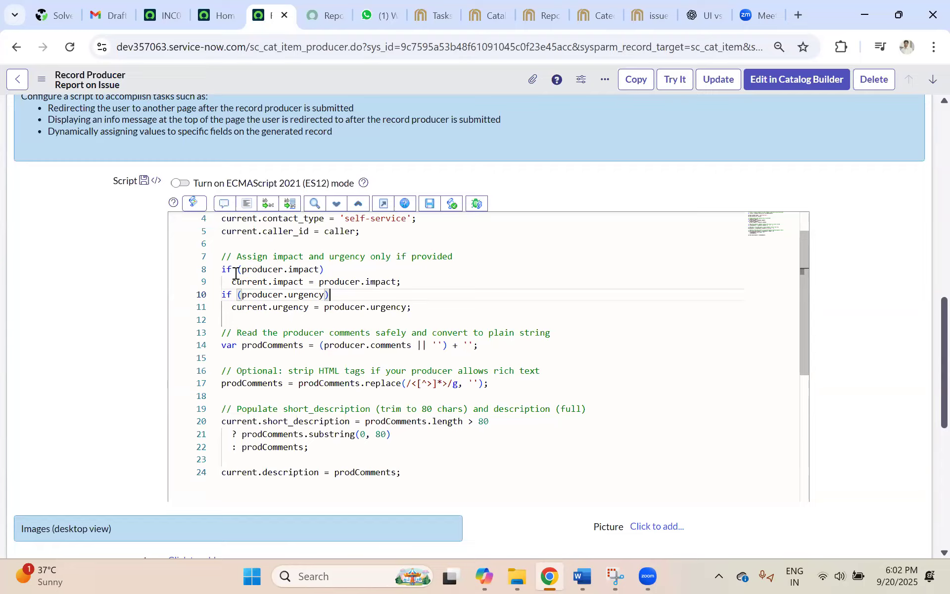
pyautogui.click(332, 270)
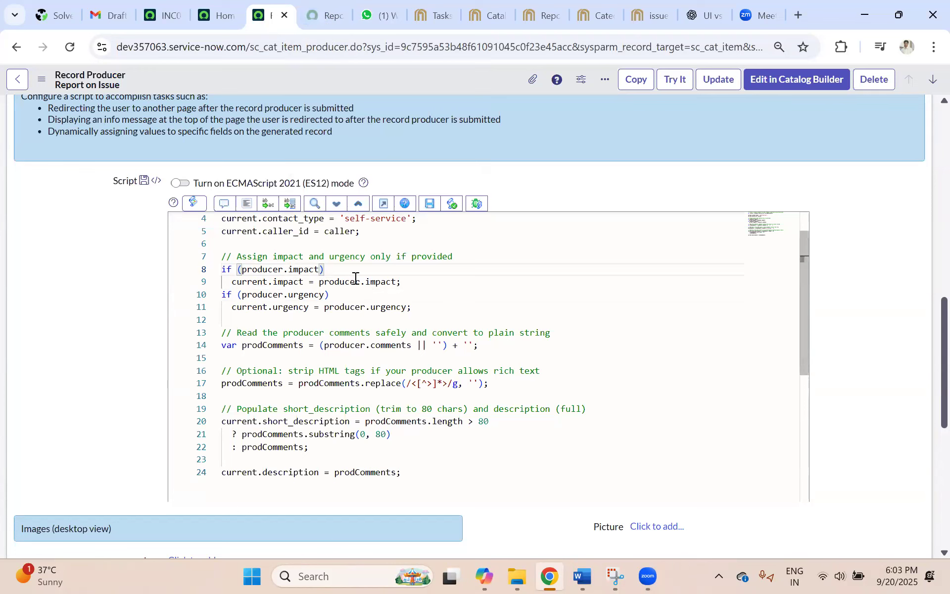
pyautogui.moveTo(402, 281); pyautogui.dragTo(216, 271)
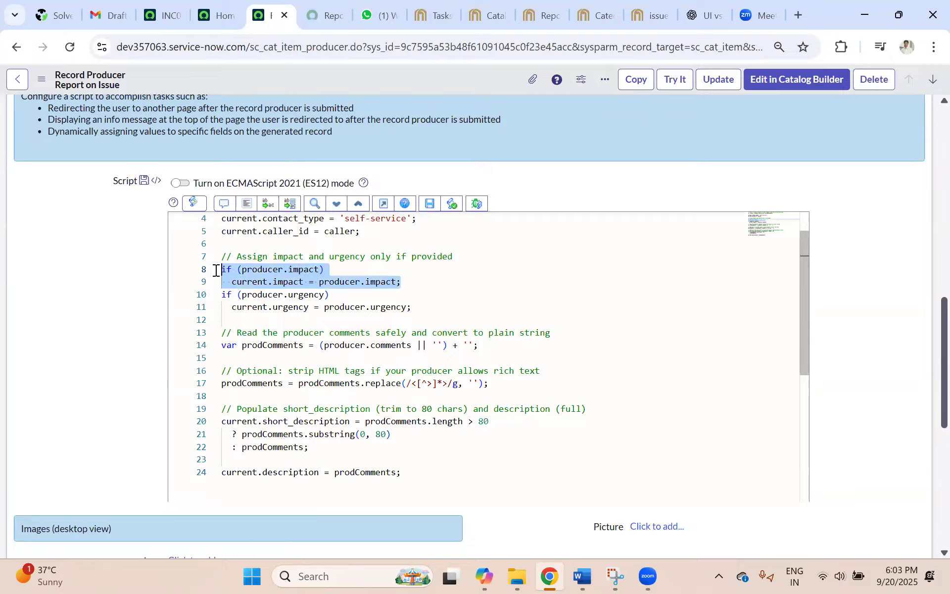
pyautogui.click(337, 271)
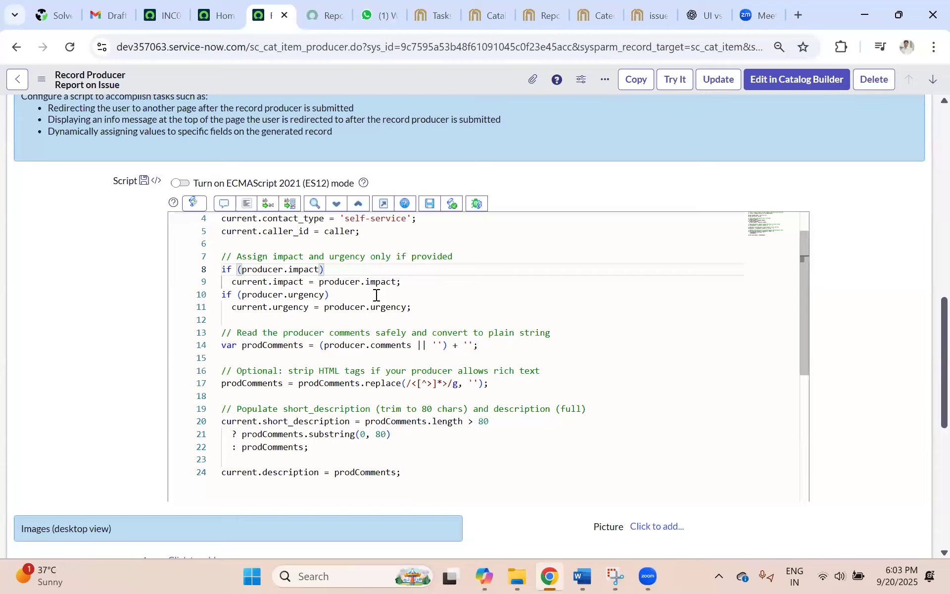
pyautogui.click(356, 282)
pyautogui.click(349, 257)
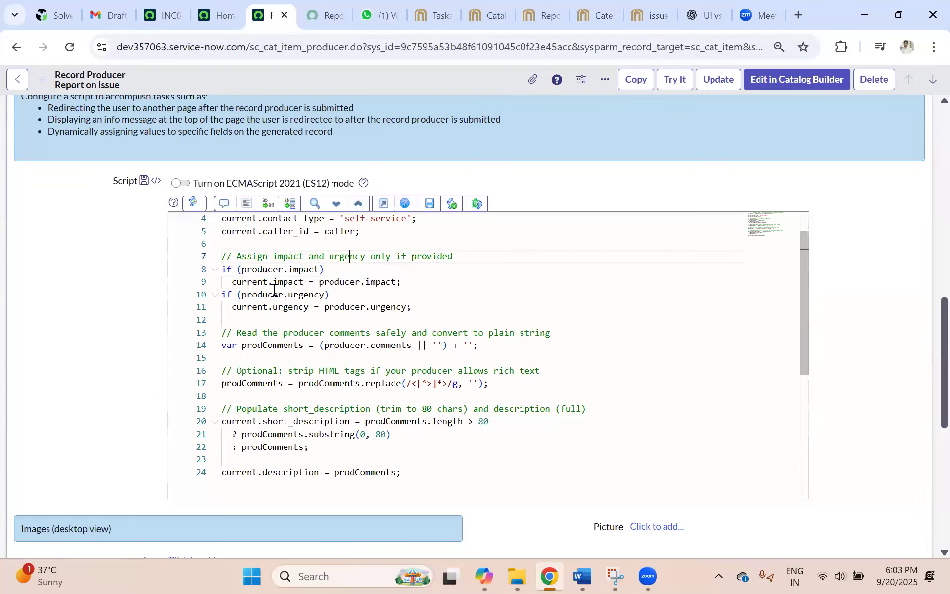
# Highlight the impact and urgency conditions in the script and check them against the incident record and the portal form
pyautogui.moveTo(424, 307); pyautogui.dragTo(219, 272)
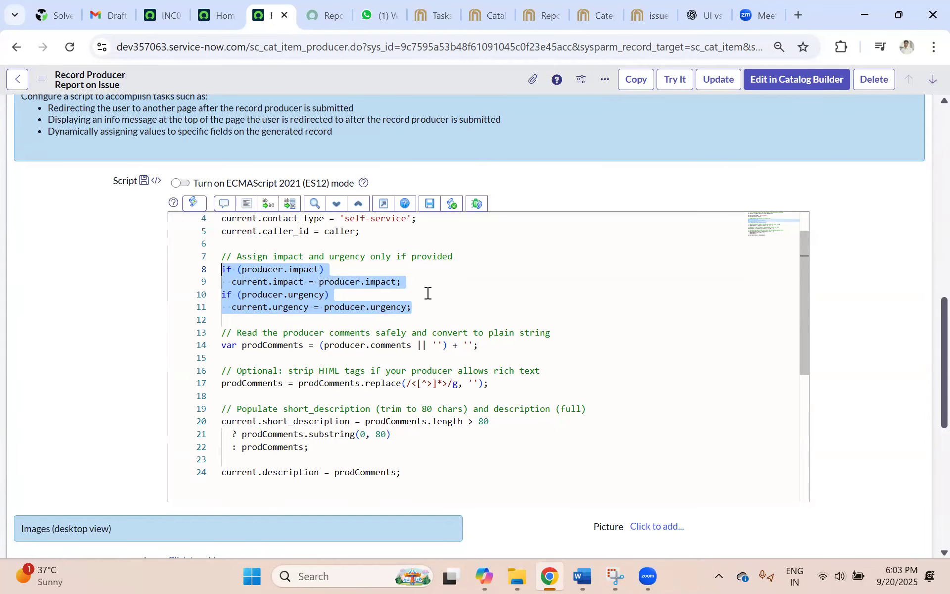
pyautogui.click(157, 12)
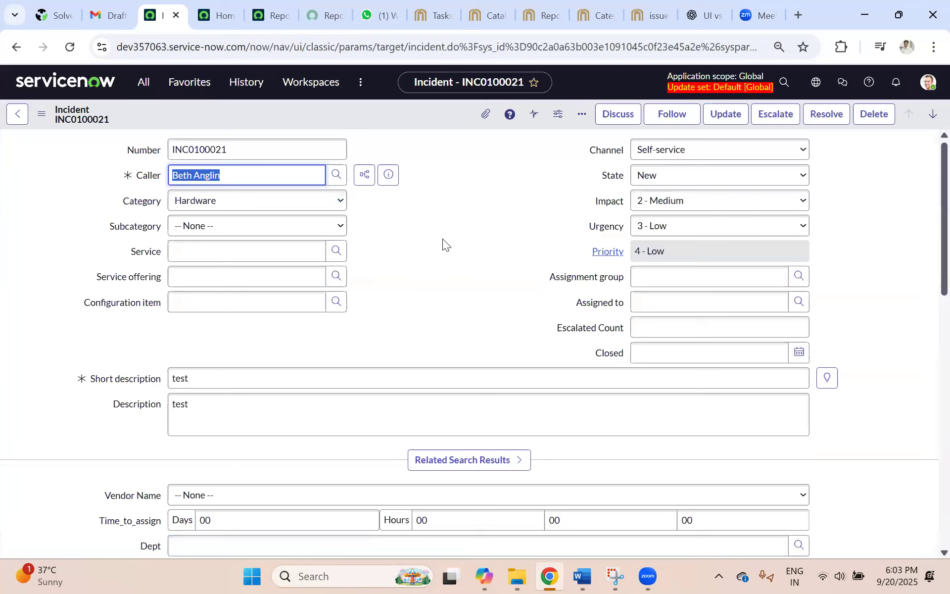
pyautogui.click(273, 9)
pyautogui.click(328, 15)
pyautogui.click(275, 15)
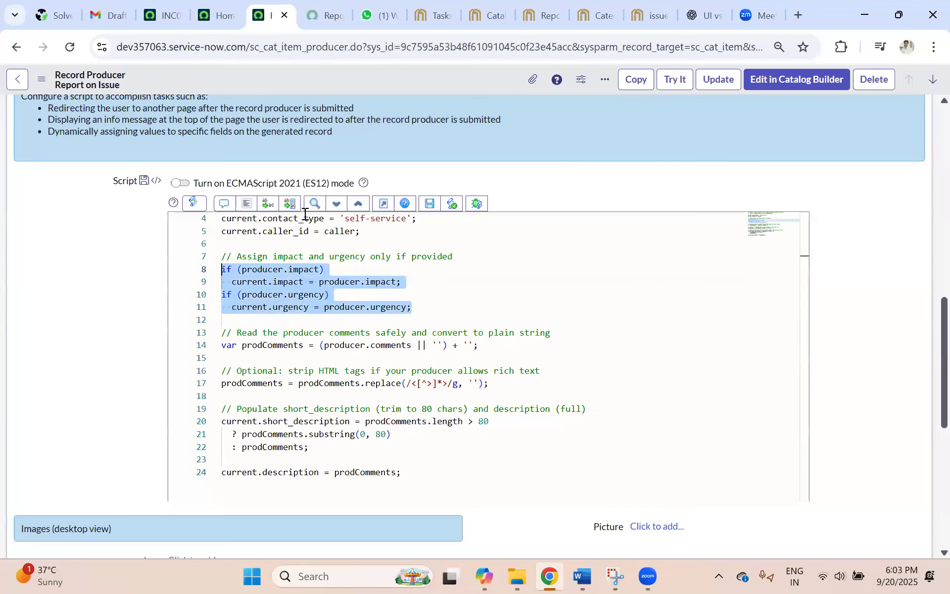
pyautogui.click(443, 293)
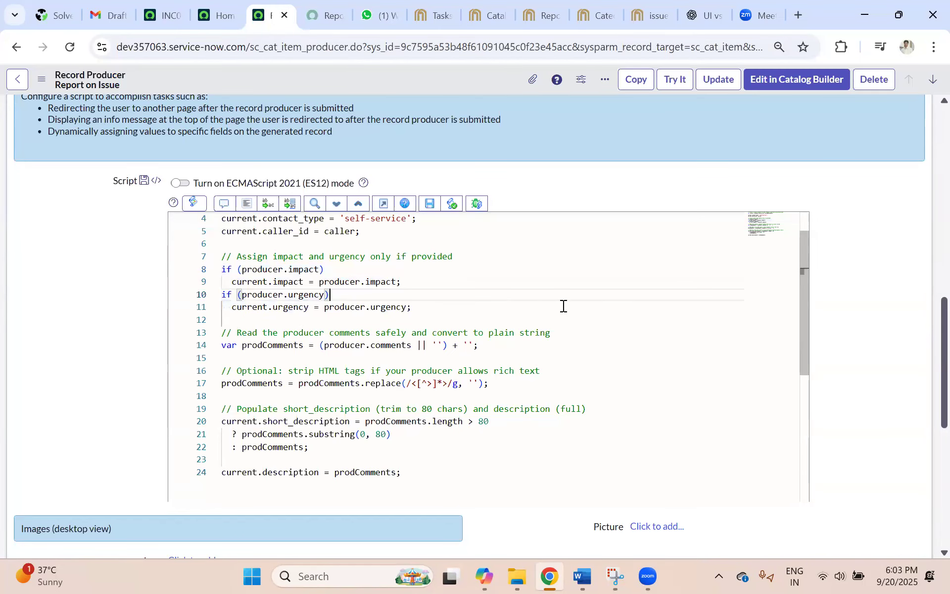
# Review script lines 8 to 11 by highlighting the impact block alone and the combined impact and urgency blocks
pyautogui.moveTo(452, 310); pyautogui.dragTo(220, 267)
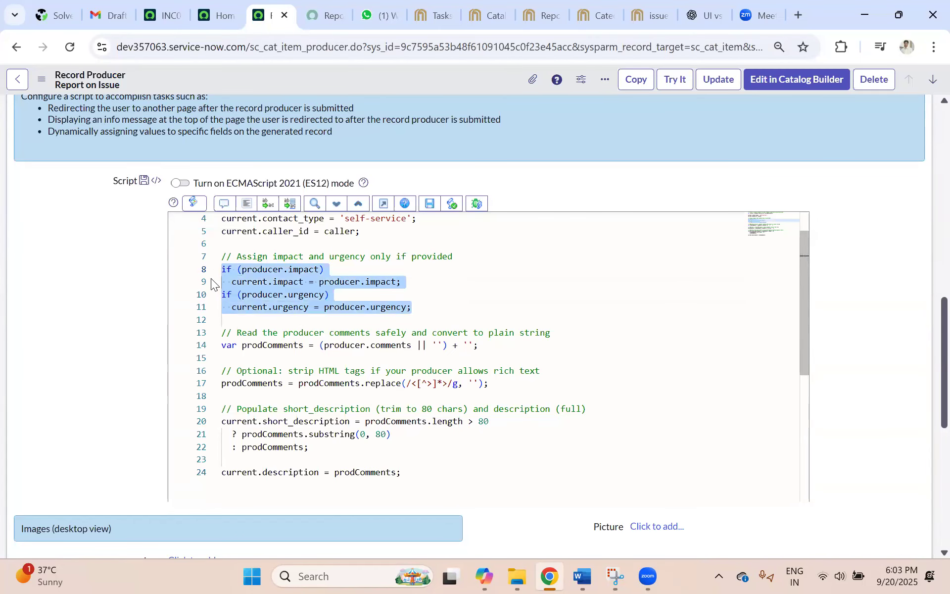
pyautogui.click(445, 300)
pyautogui.moveTo(443, 303); pyautogui.dragTo(221, 269)
pyautogui.click(417, 309)
pyautogui.moveTo(418, 308); pyautogui.dragTo(221, 269)
pyautogui.click(420, 309)
pyautogui.moveTo(420, 308); pyautogui.dragTo(214, 272)
pyautogui.click(433, 305)
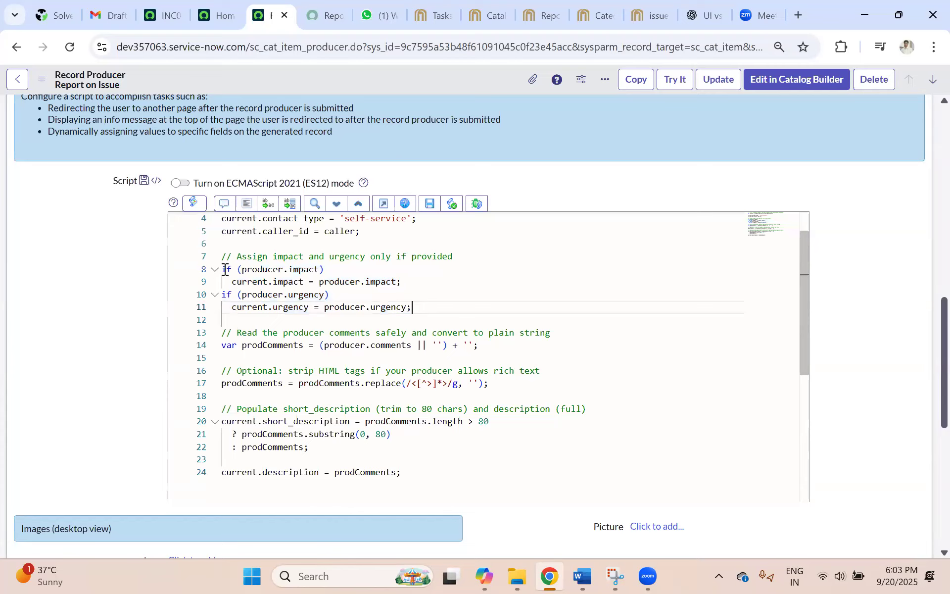
pyautogui.moveTo(400, 281); pyautogui.dragTo(212, 267)
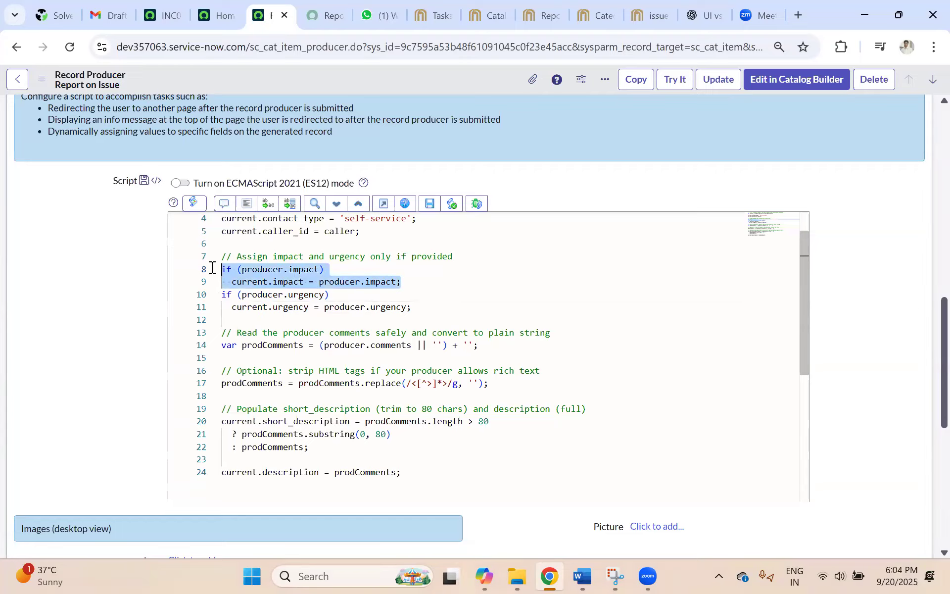
pyautogui.moveTo(426, 305); pyautogui.dragTo(218, 270)
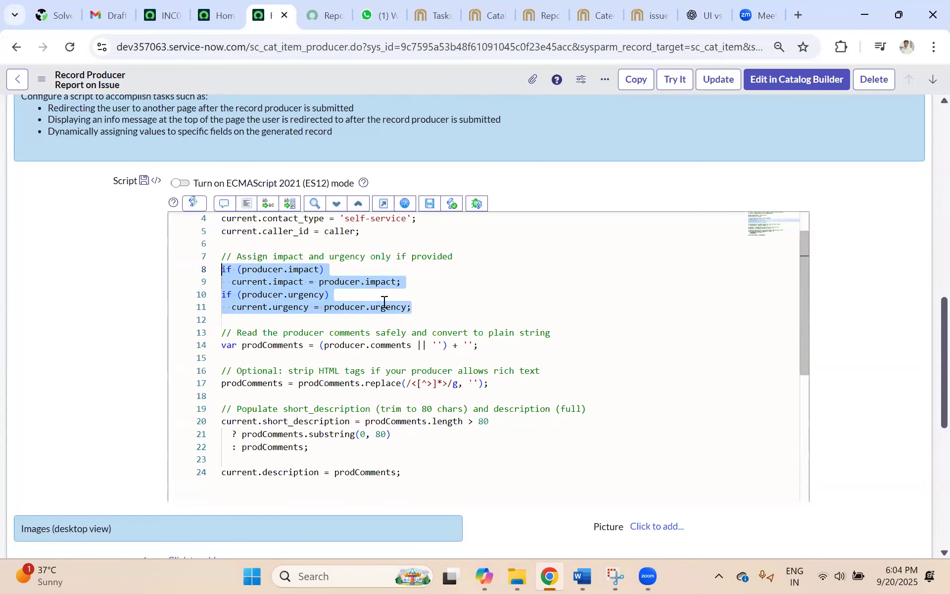
pyautogui.click(419, 306)
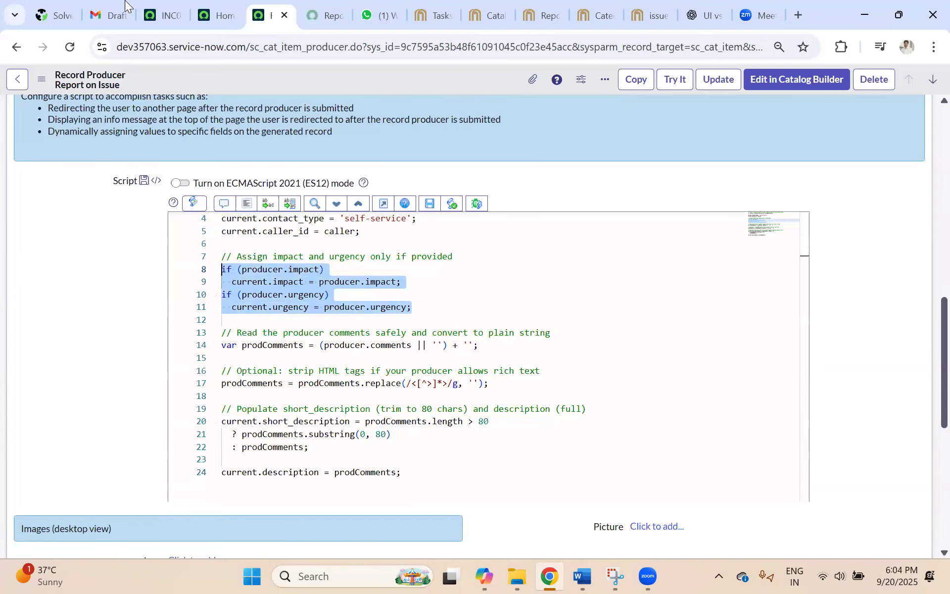
# Compare the script's impact and urgency assignments with the Impact, Urgency and Priority fields on the incident record
pyautogui.click(163, 15)
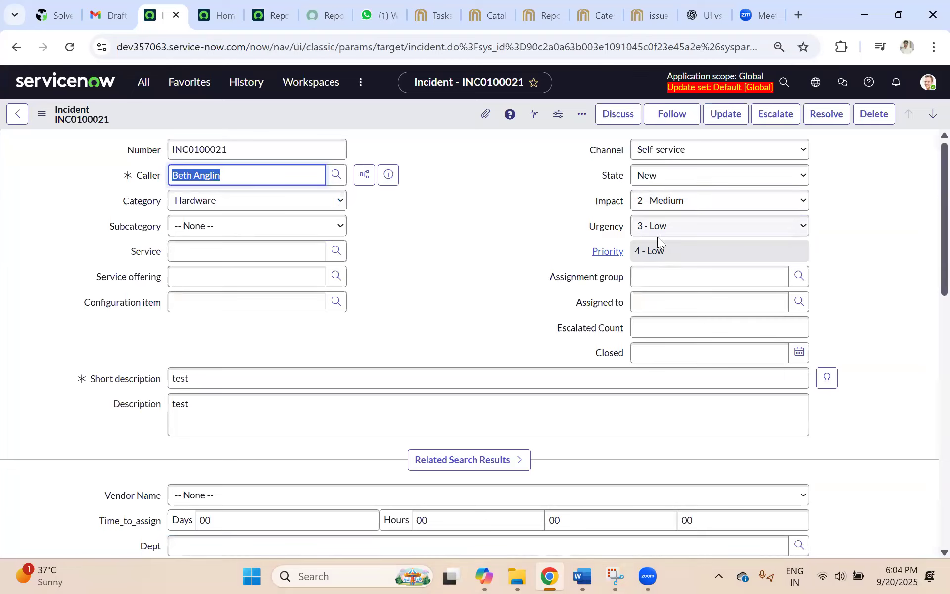
pyautogui.click(271, 12)
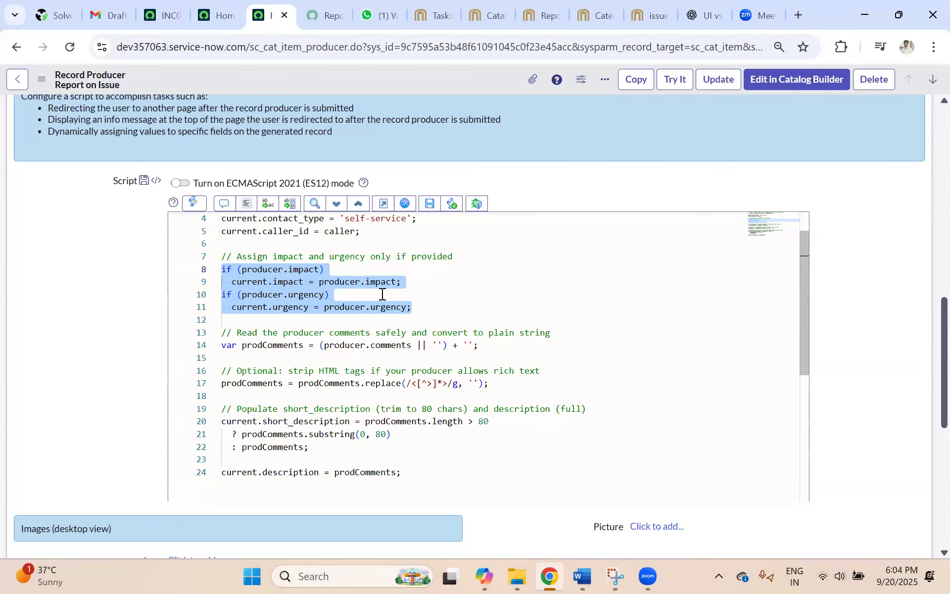
pyautogui.click(355, 273)
pyautogui.click(427, 303)
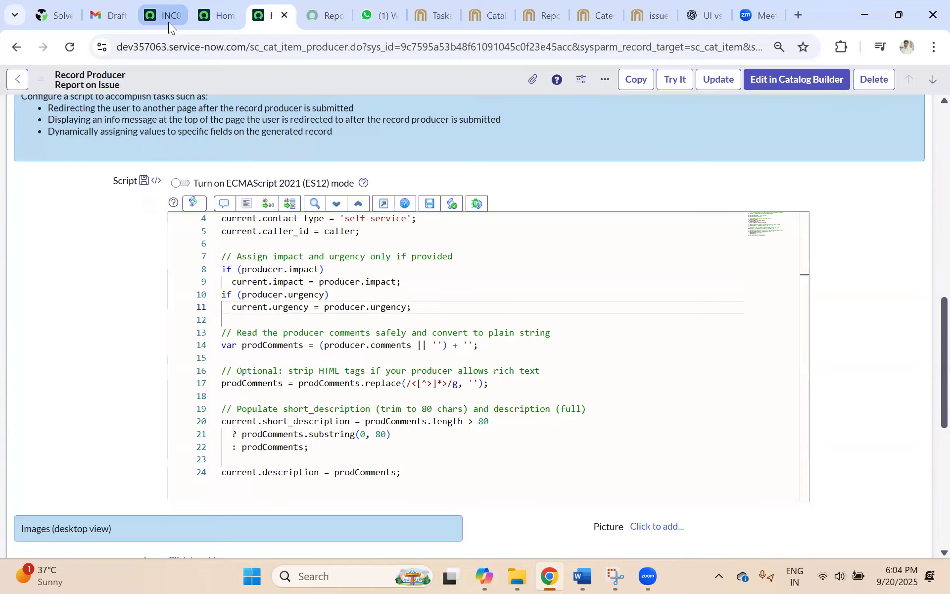
pyautogui.moveTo(168, 22)
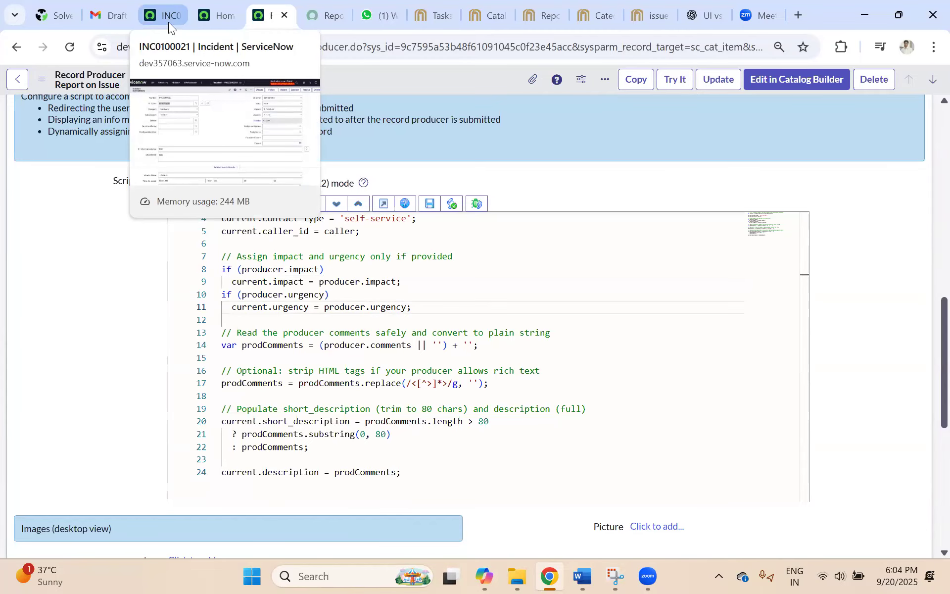
pyautogui.click(165, 12)
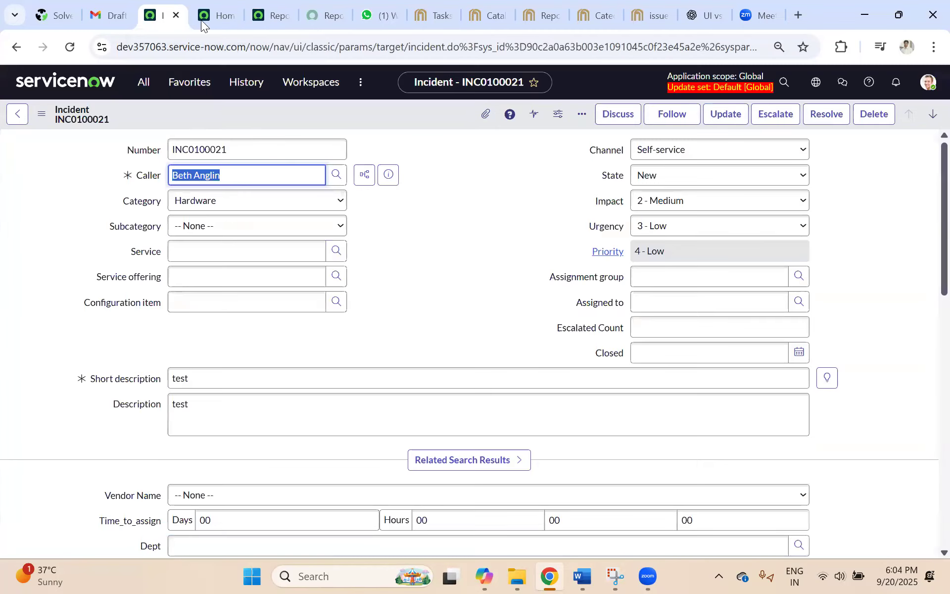
pyautogui.moveTo(611, 257)
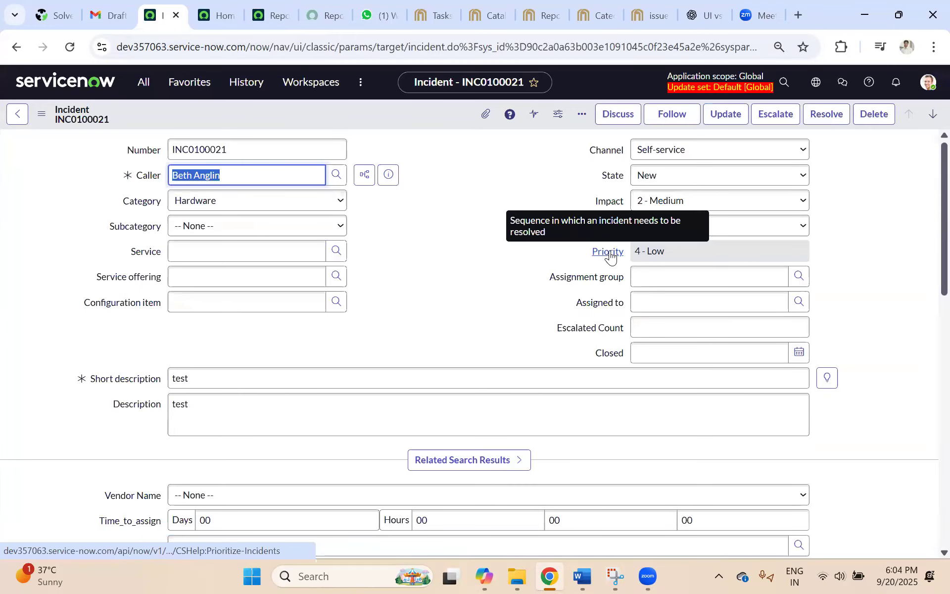
pyautogui.click(265, 22)
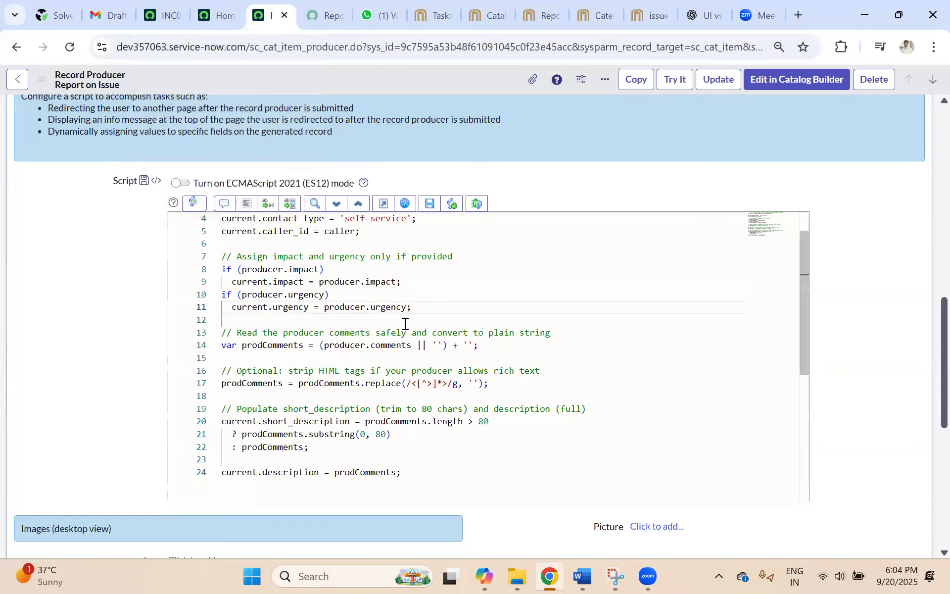
pyautogui.scroll(-2, 231, 332)
pyautogui.scroll(2, 236, 296)
# Show the technical variable names on the portal's Report on Issue form and highlight the comments and category names
pyautogui.click(316, 8)
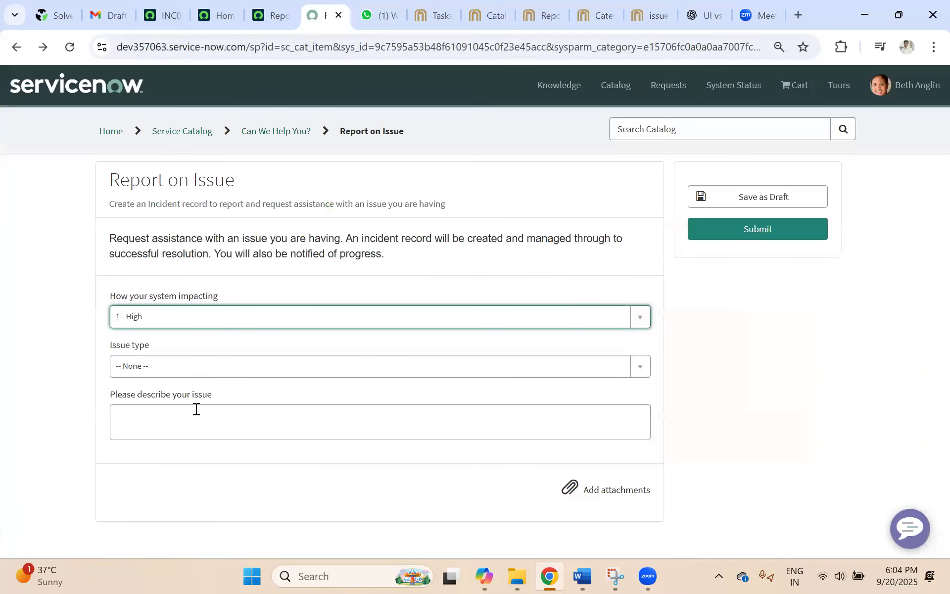
pyautogui.doubleClick(709, 399)
pyautogui.click(269, 394)
pyautogui.moveTo(232, 395); pyautogui.dragTo(228, 395)
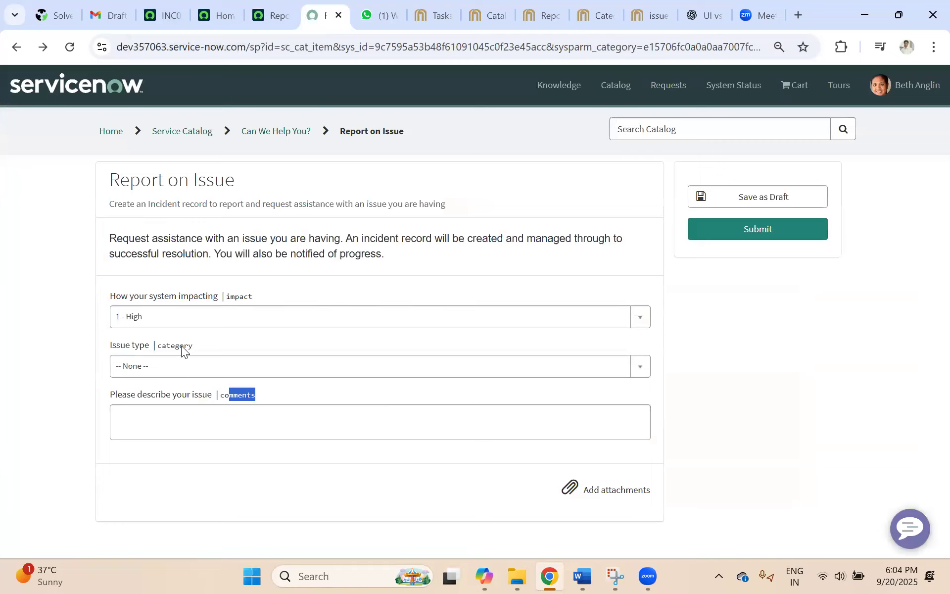
pyautogui.moveTo(193, 345); pyautogui.dragTo(159, 348)
# Search Google for "sn utils extension" in a new browser tab
pyautogui.click(796, 14)
pyautogui.write('sn')
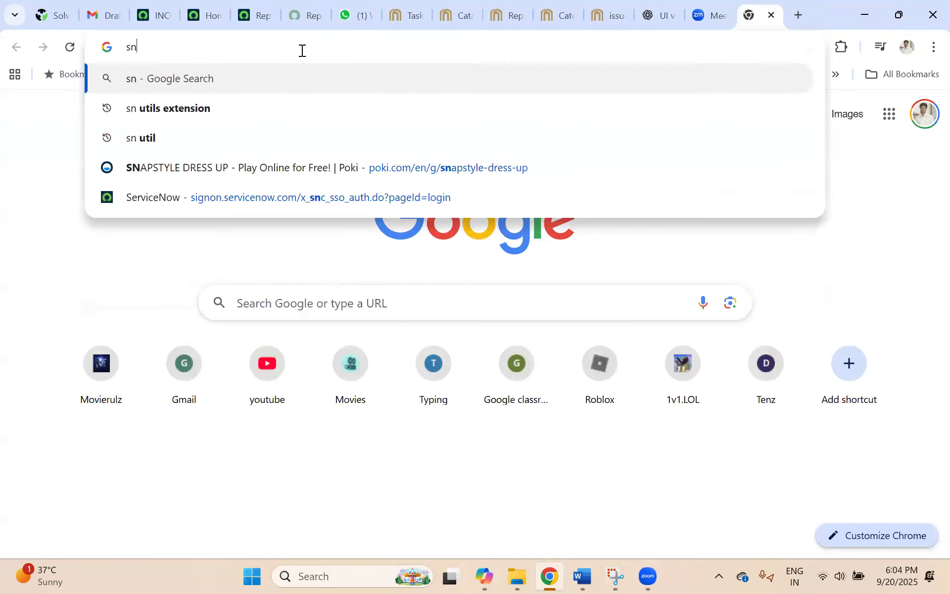
pyautogui.click(151, 108)
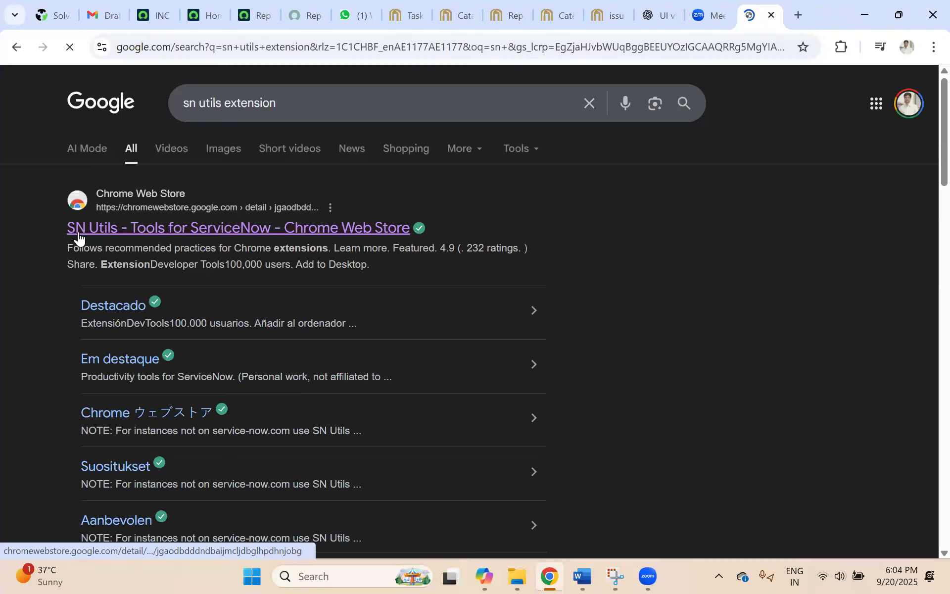
# Go back to the Report on Issue record producer and view the field names in its Variables list
pyautogui.click(208, 13)
pyautogui.click(255, 15)
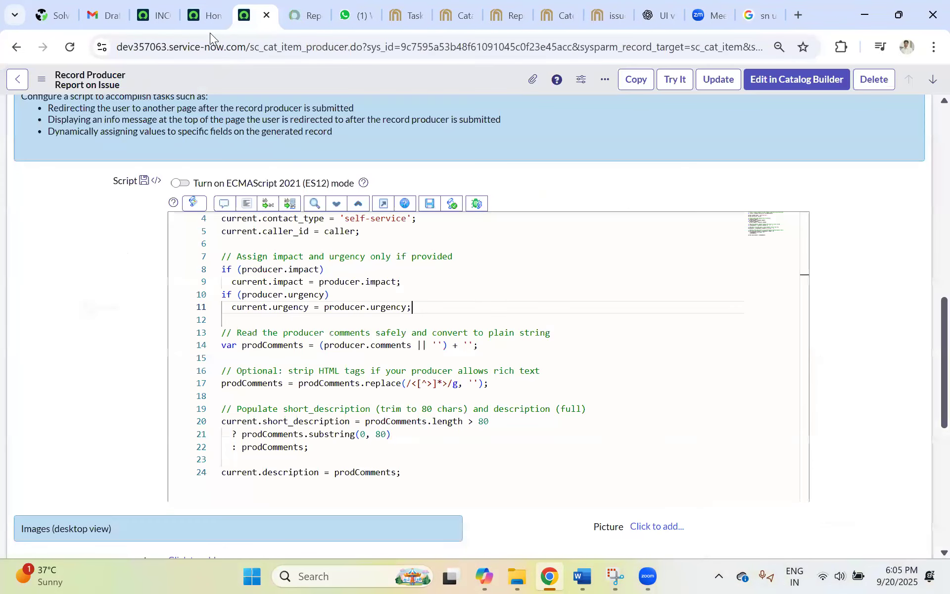
pyautogui.scroll(-5, 837, 338)
pyautogui.scroll(-4, 838, 337)
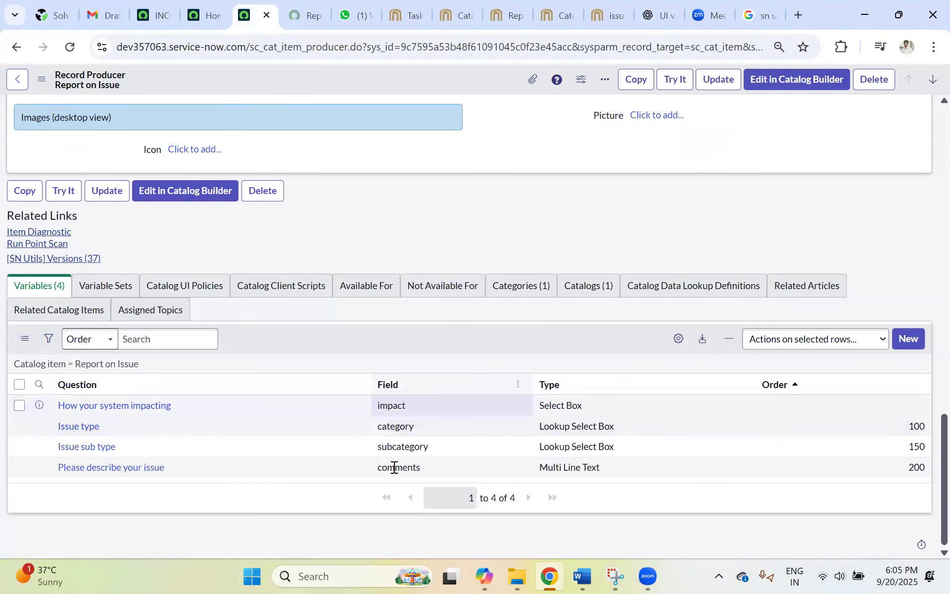
# Revisit the SN Utils search results, return to the Report on Issue form and highlight the How your system impacting label
pyautogui.click(303, 16)
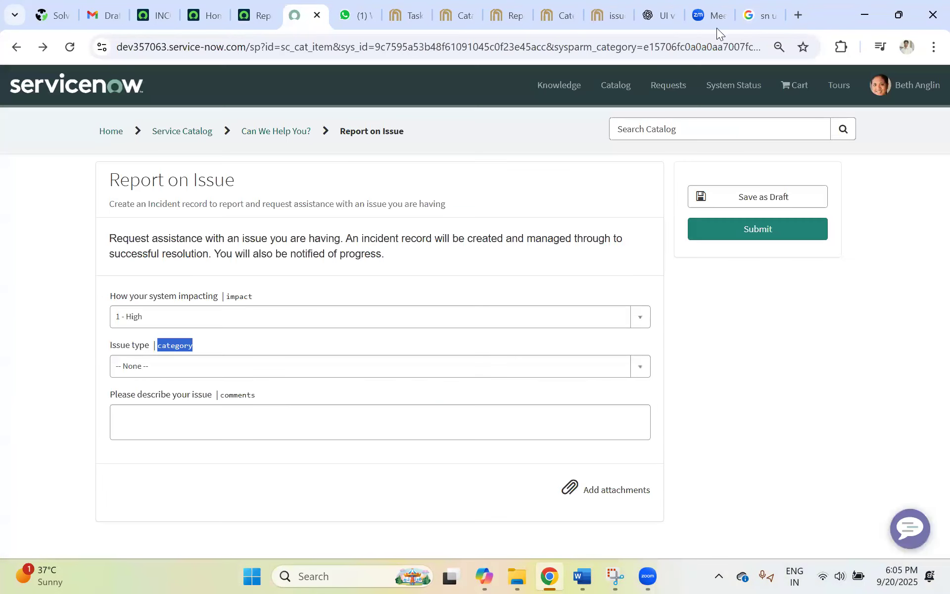
pyautogui.click(748, 19)
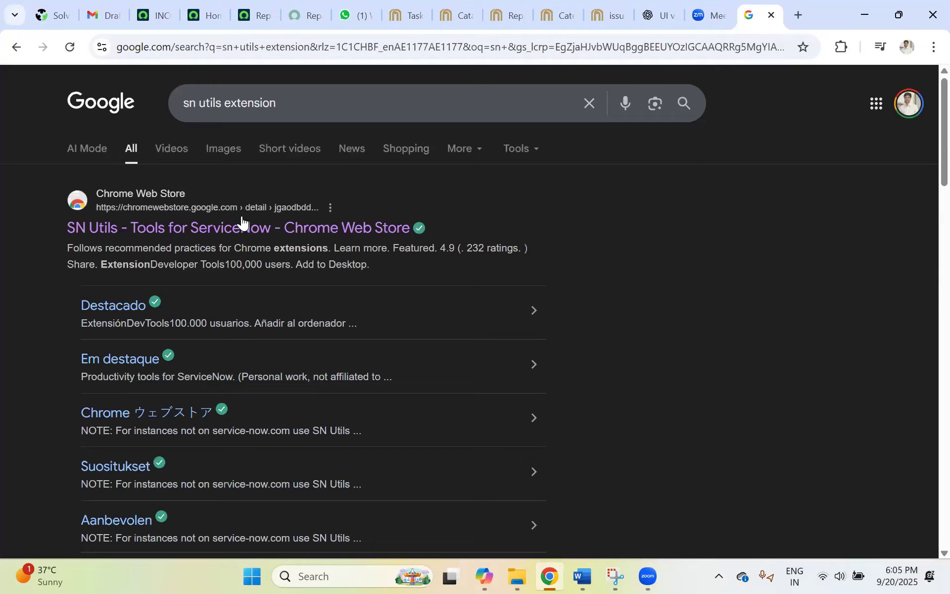
pyautogui.click(309, 15)
pyautogui.doubleClick(729, 317)
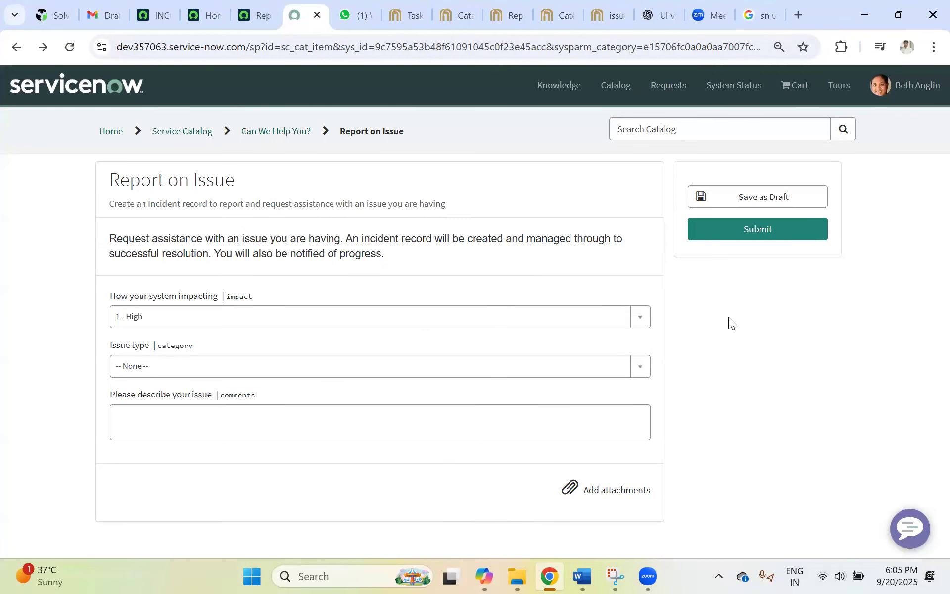
pyautogui.doubleClick(718, 317)
pyautogui.moveTo(110, 296); pyautogui.dragTo(216, 296)
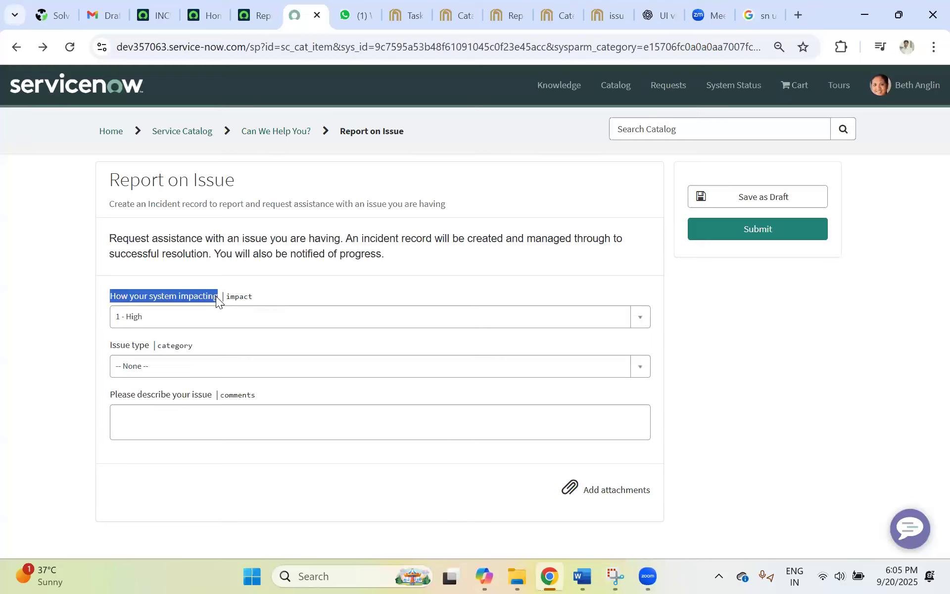
# Set the Issue type to Database on the portal's Report on Issue form and highlight the comments variable name
pyautogui.click(91, 317)
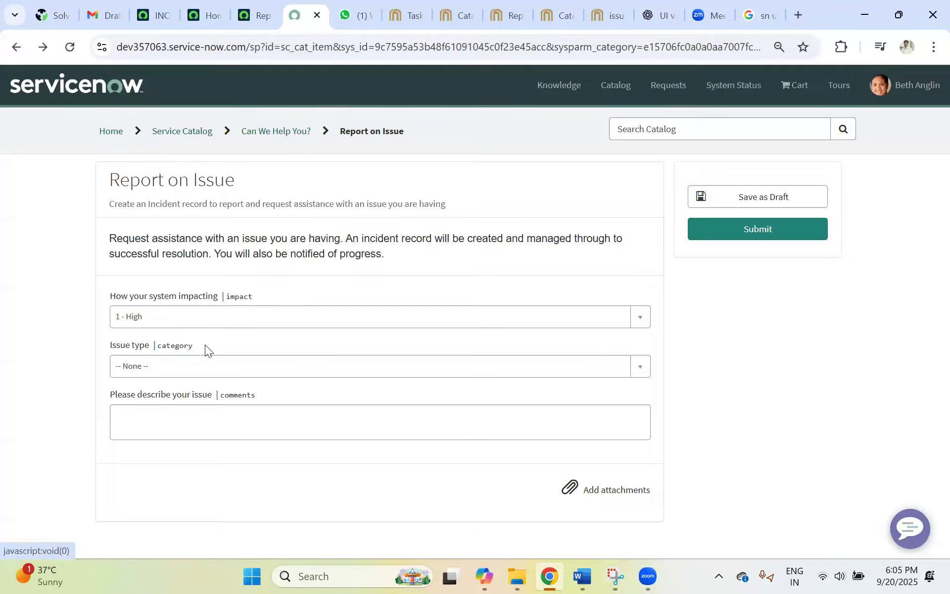
pyautogui.click(148, 369)
pyautogui.click(141, 426)
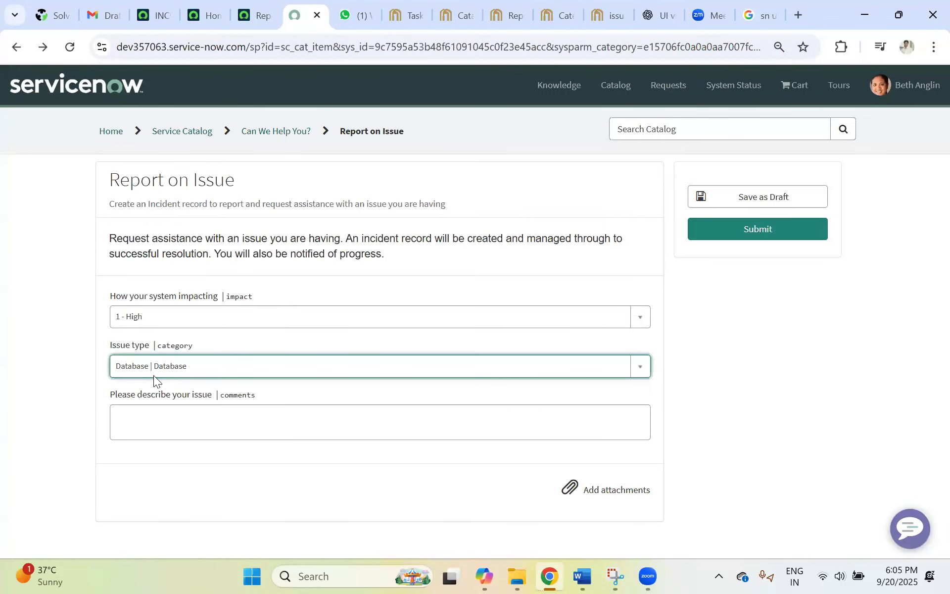
pyautogui.click(141, 371)
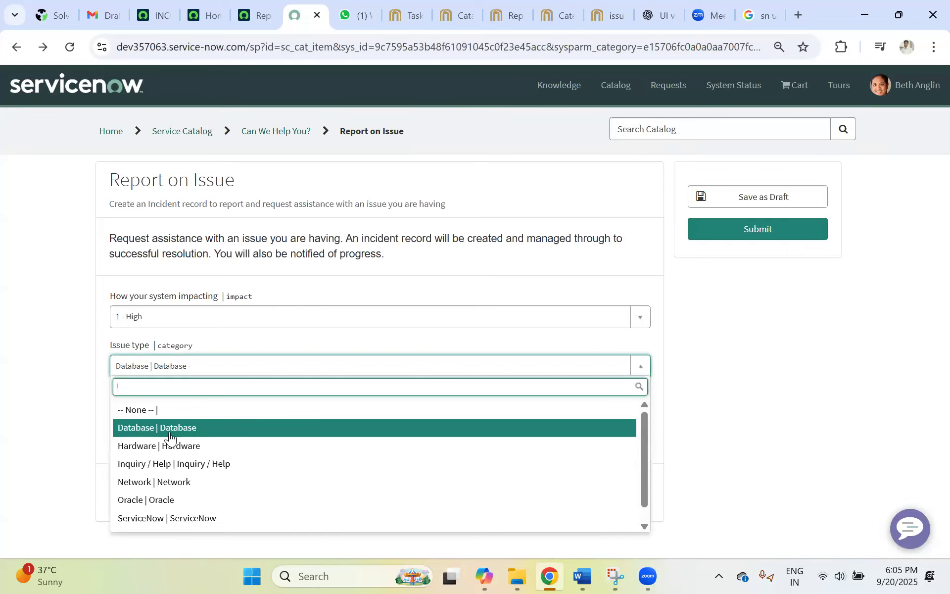
pyautogui.click(740, 354)
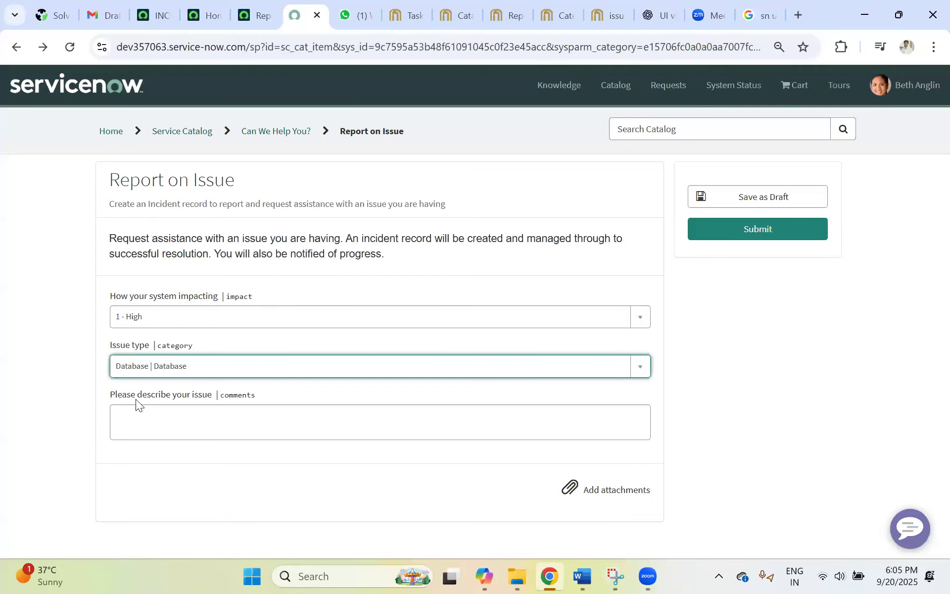
pyautogui.moveTo(223, 395); pyautogui.dragTo(267, 392)
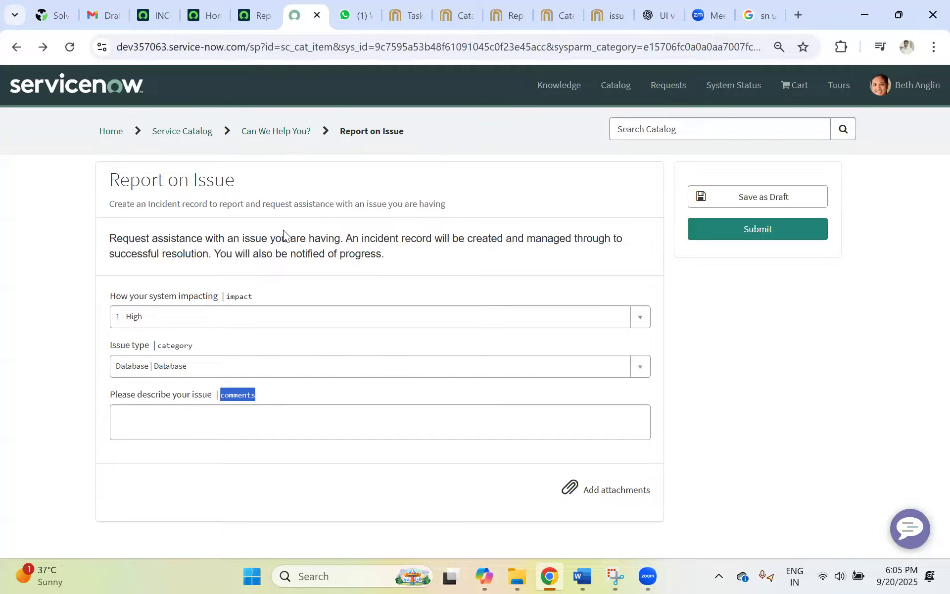
# Return to the Report on Issue record producer and view the field names in its Variables list, including subcategory
pyautogui.click(244, 15)
pyautogui.scroll(8, 179, 171)
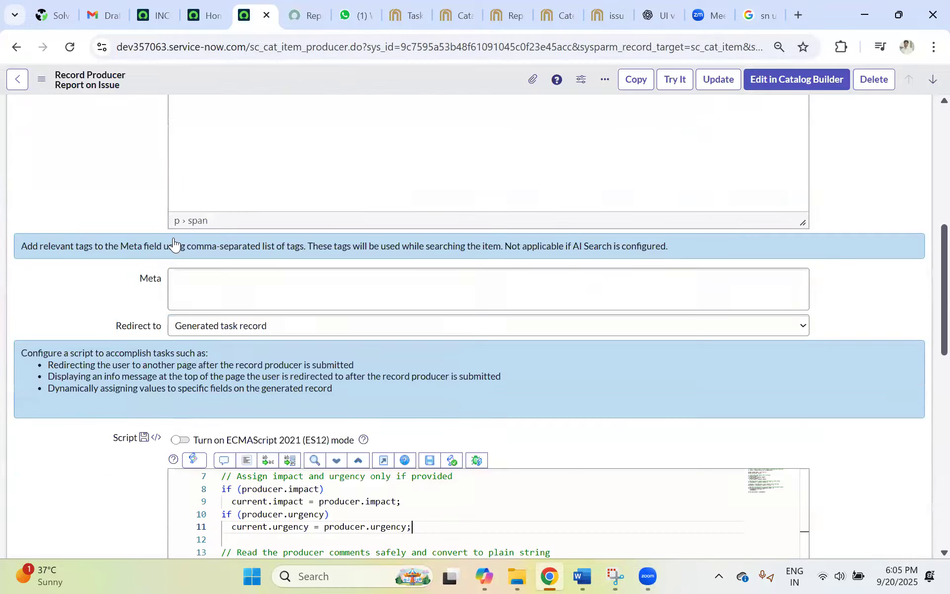
pyautogui.scroll(-9, 174, 244)
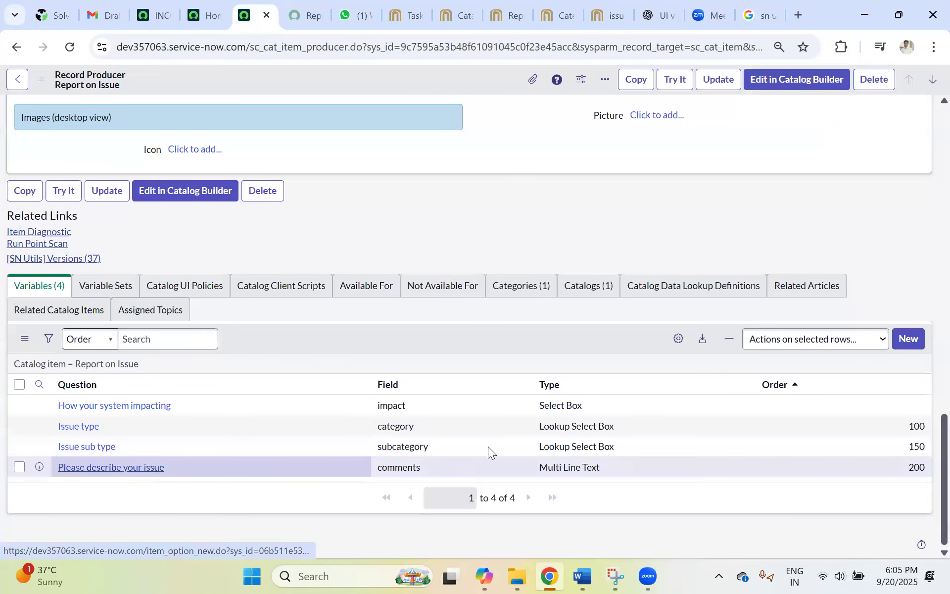
pyautogui.moveTo(400, 462); pyautogui.dragTo(421, 455)
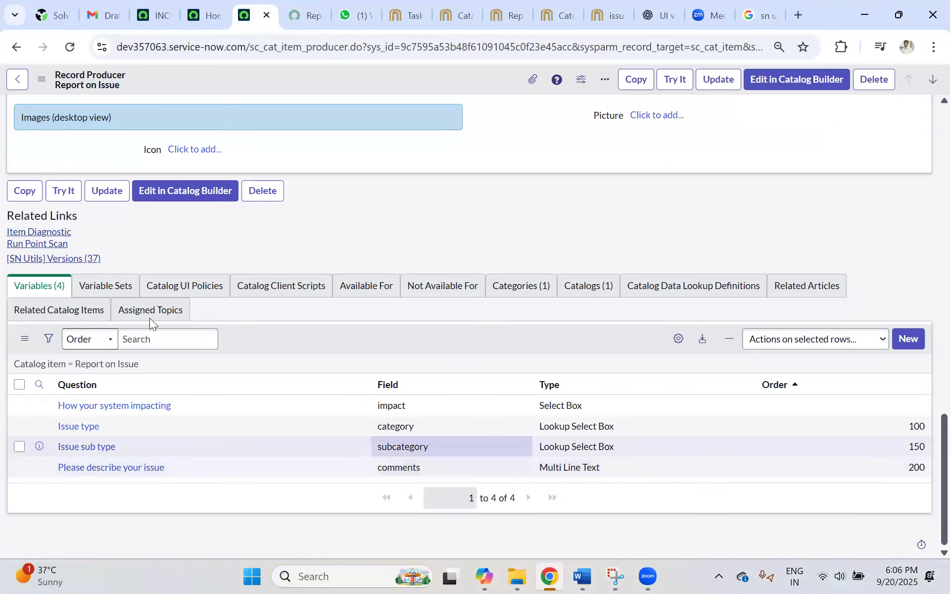
# Comment out the prodComments.replace statement on line 17 of the record producer script, which strips HTML tags
pyautogui.scroll(6, 393, 216)
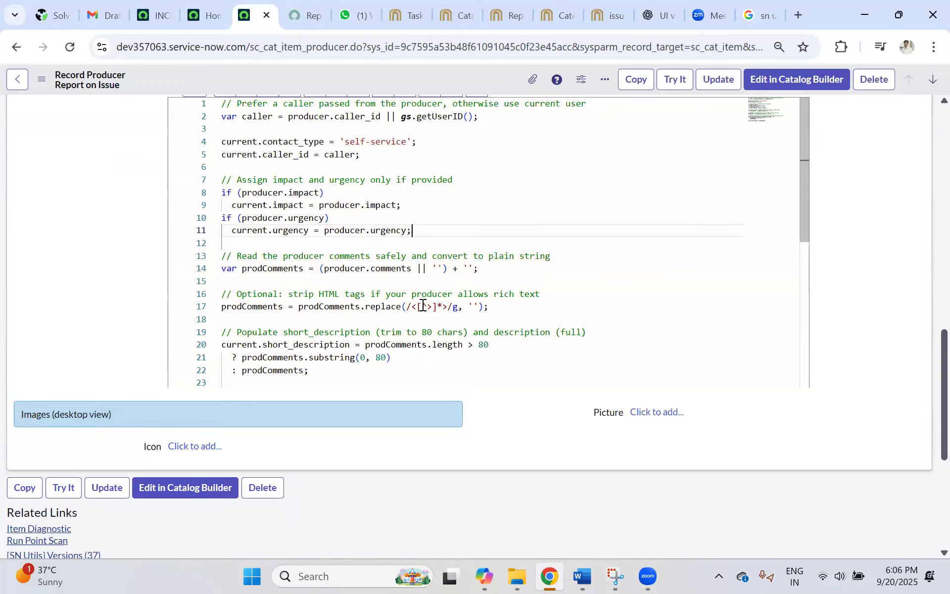
pyautogui.moveTo(423, 307); pyautogui.dragTo(442, 305)
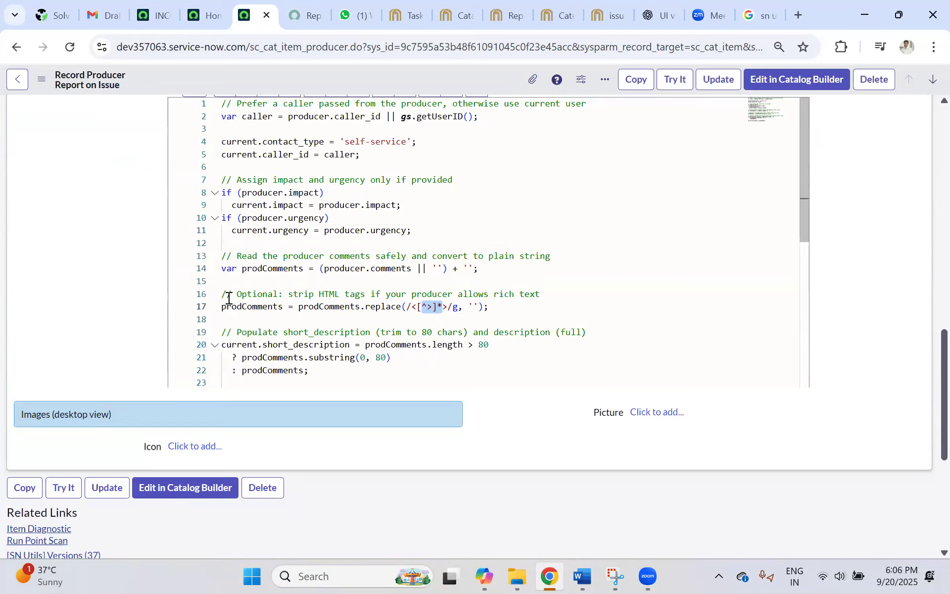
pyautogui.moveTo(221, 294); pyautogui.dragTo(492, 308)
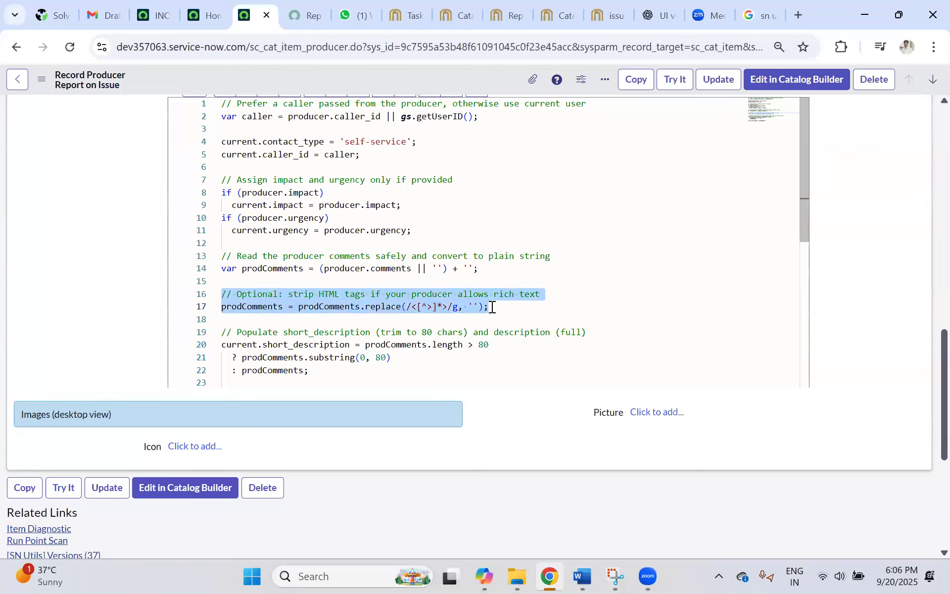
pyautogui.doubleClick(429, 305)
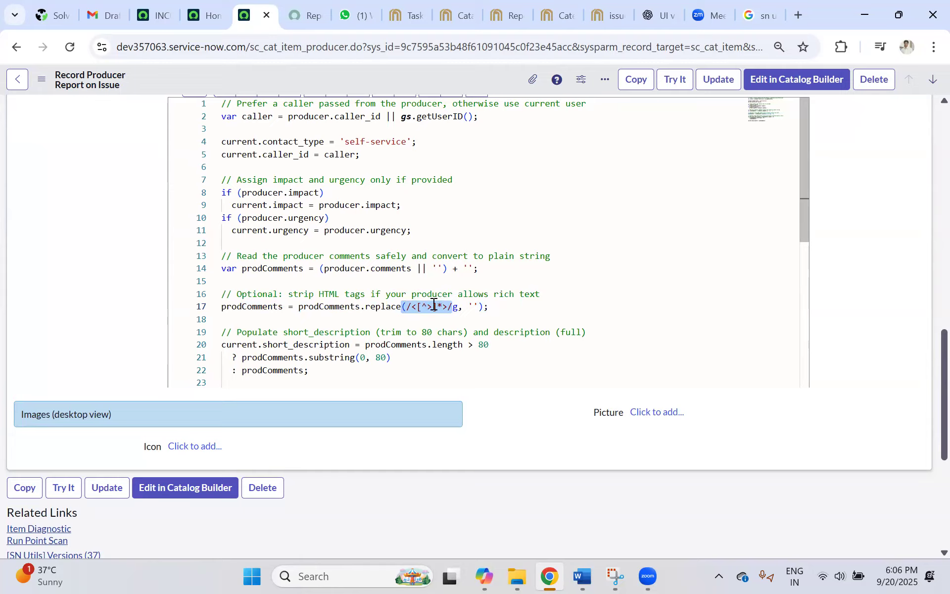
pyautogui.click(220, 307)
pyautogui.write('//')
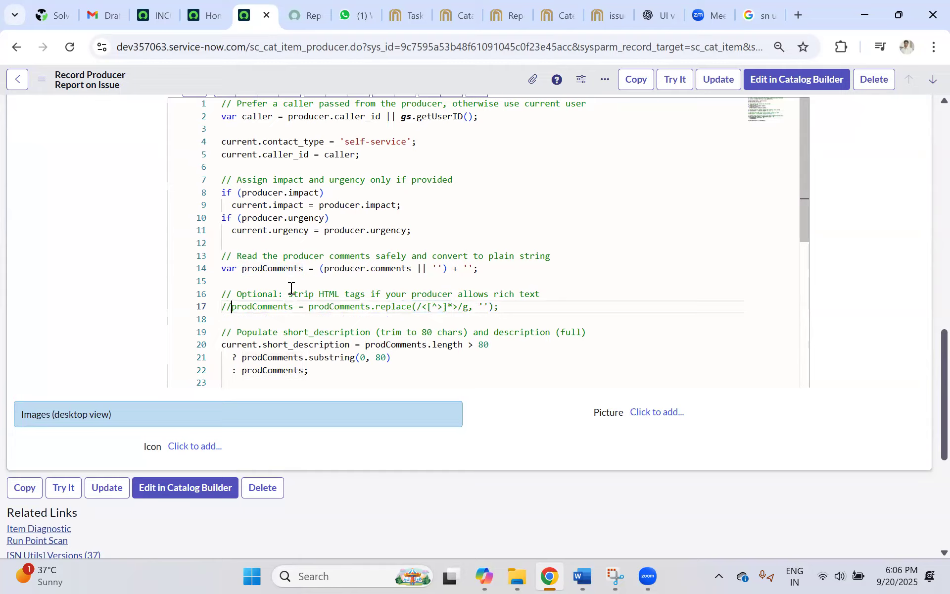
pyautogui.click(291, 282)
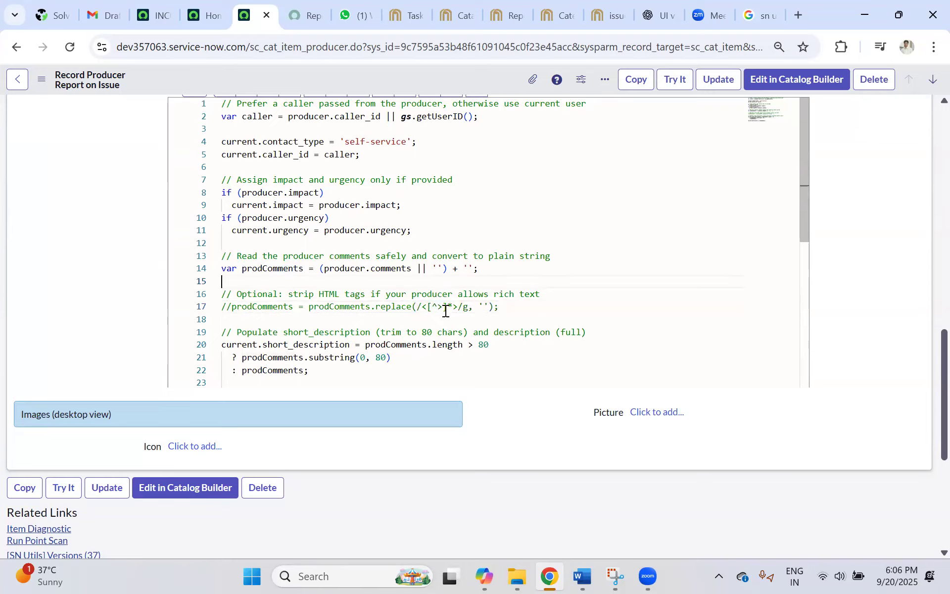
pyautogui.moveTo(427, 307); pyautogui.dragTo(450, 307)
# Highlight the prodComments declaration, producer.comments and current.short_description in the script to show how the comments reach the short description
pyautogui.moveTo(220, 268); pyautogui.dragTo(402, 268)
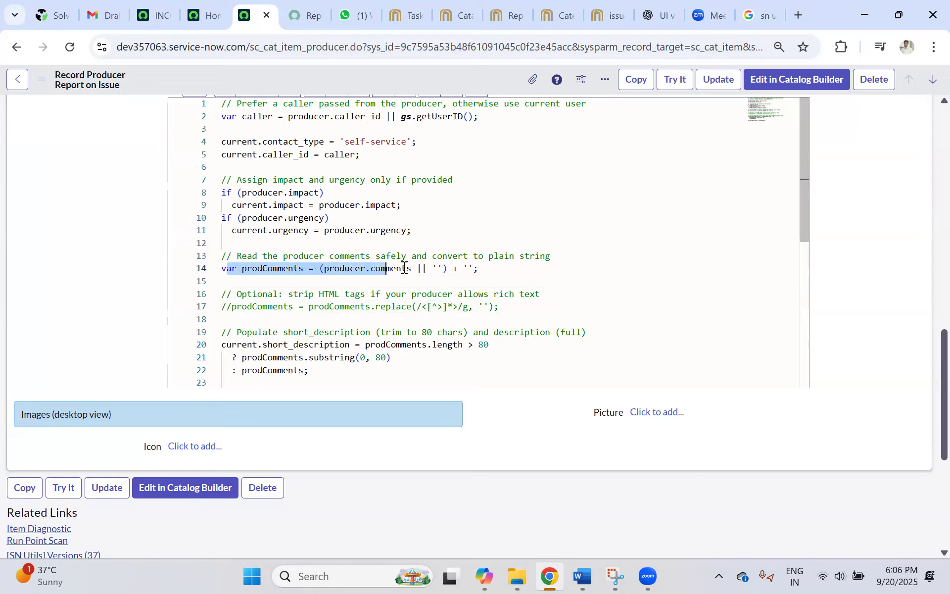
pyautogui.doubleClick(402, 268)
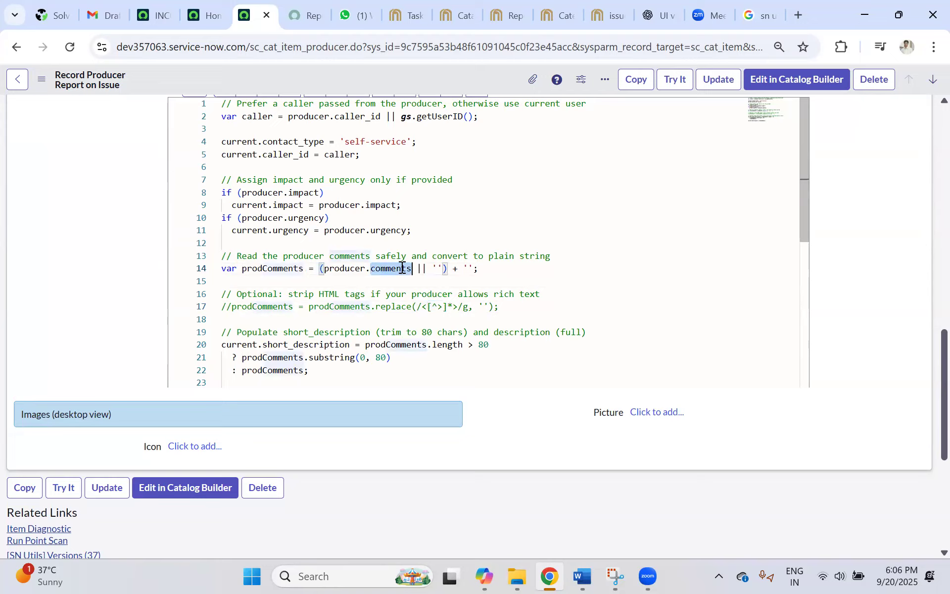
pyautogui.doubleClick(272, 268)
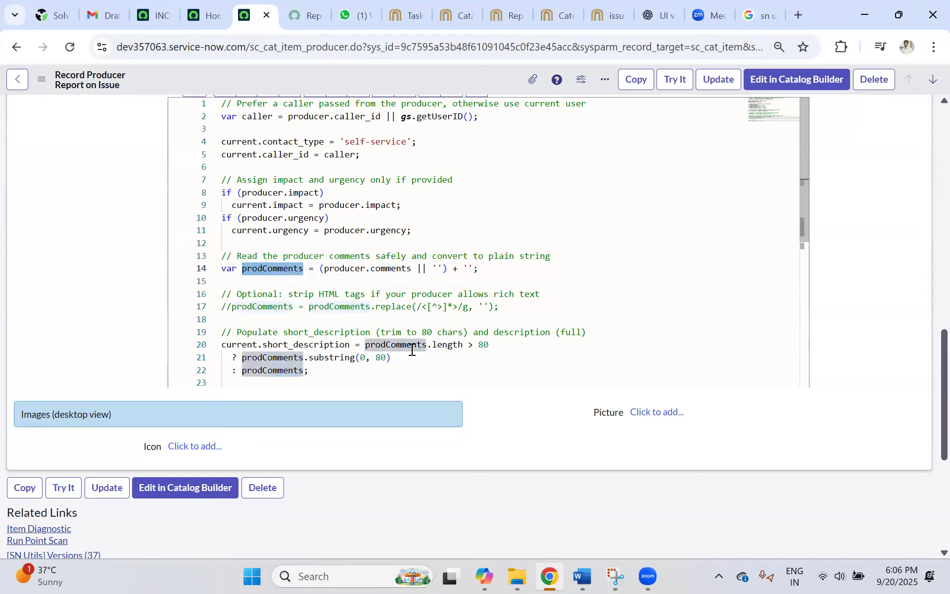
pyautogui.doubleClick(307, 345)
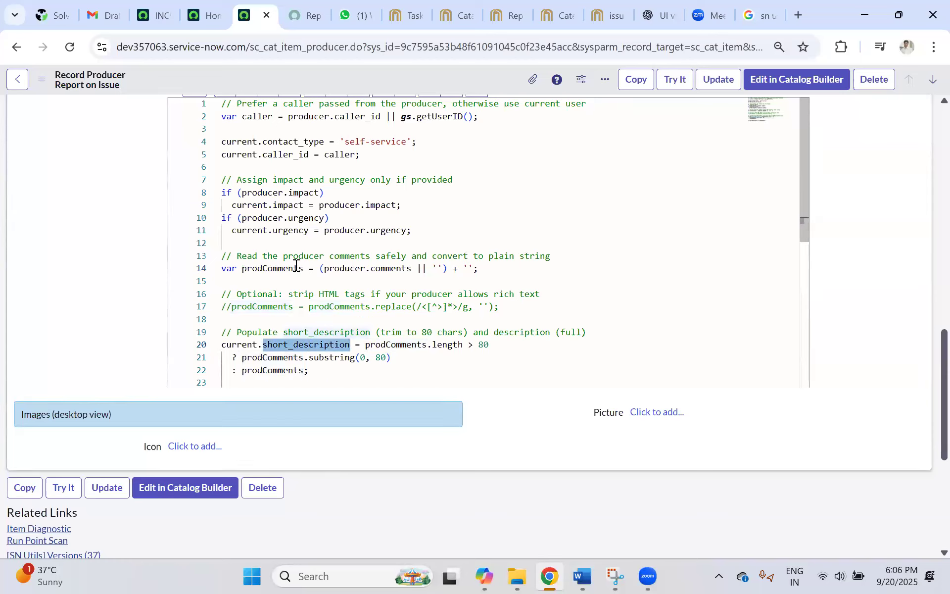
pyautogui.doubleClick(377, 269)
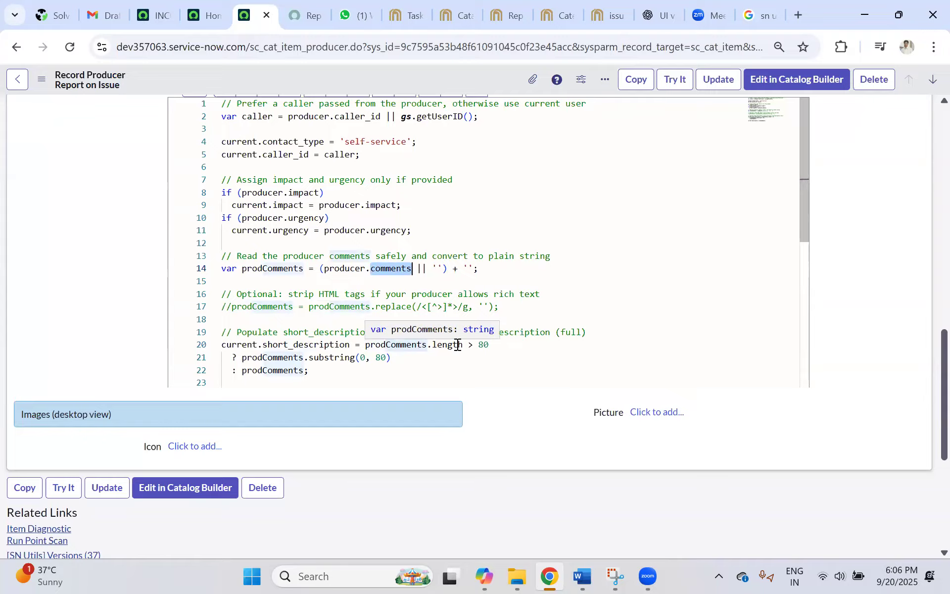
# Highlight the 80-character limit in the short_description condition and examine the substring(0, 80) and fallback lines below it
pyautogui.moveTo(474, 345); pyautogui.dragTo(490, 345)
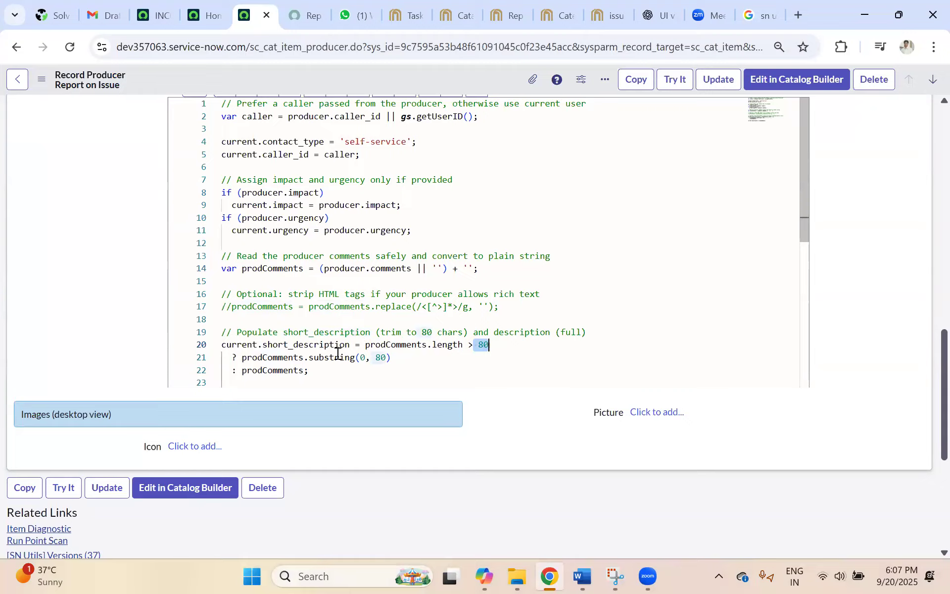
pyautogui.scroll(-1, 341, 347)
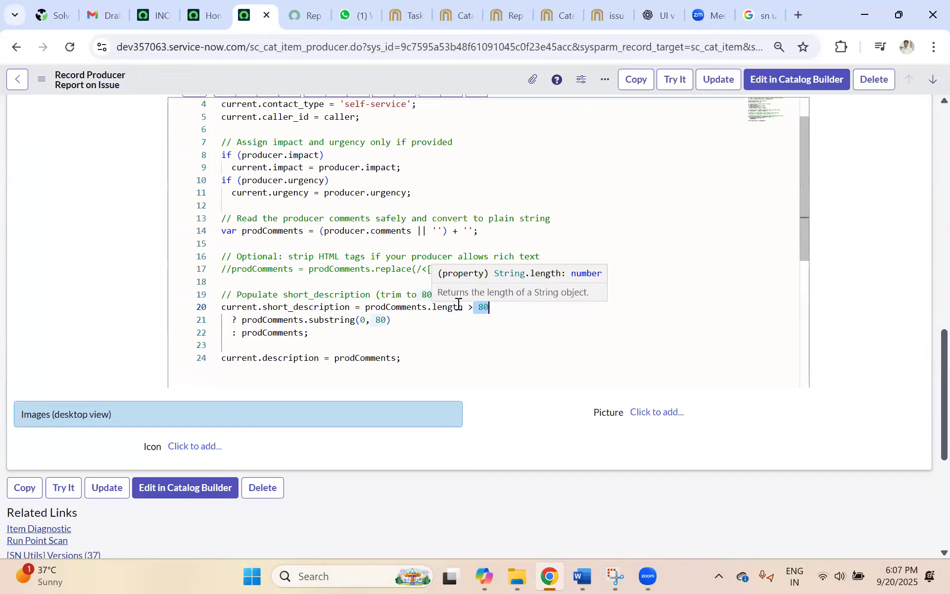
pyautogui.click(415, 326)
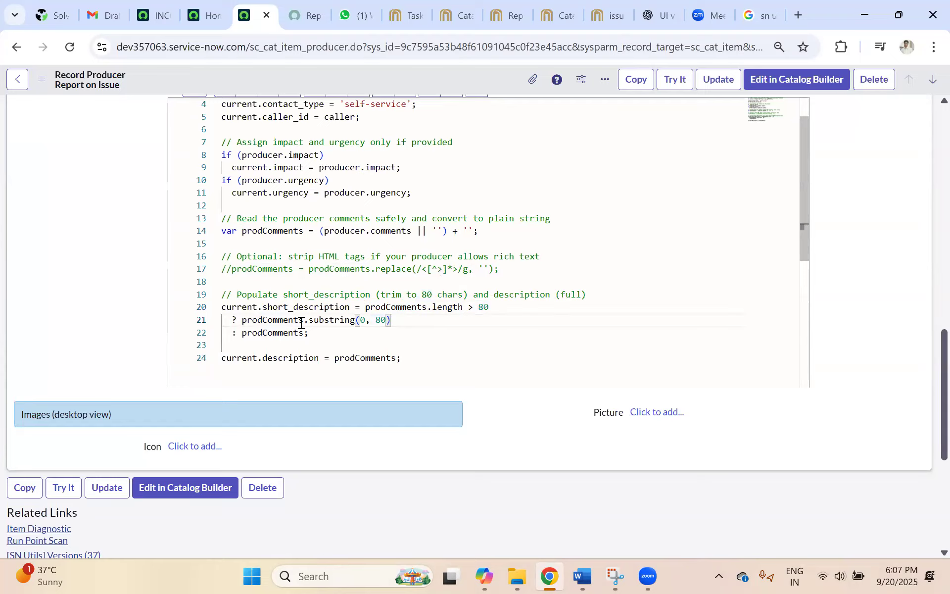
pyautogui.click(466, 334)
# Go back to the portal's Report on Issue form and inspect the context options of the How your system impacting label
pyautogui.click(299, 16)
pyautogui.click(248, 297)
pyautogui.rightClick(248, 297)
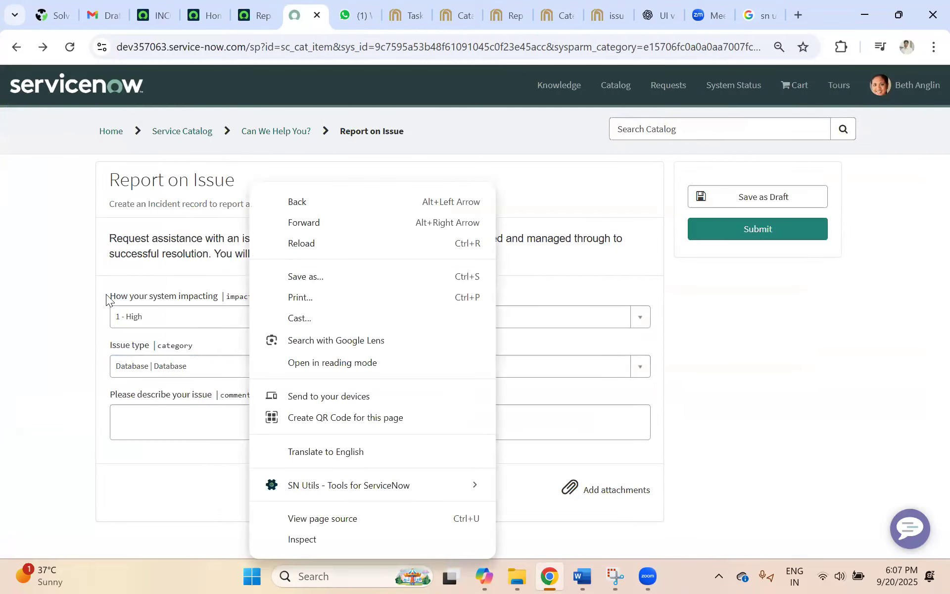
pyautogui.rightClick(142, 299)
pyautogui.press('Escape')
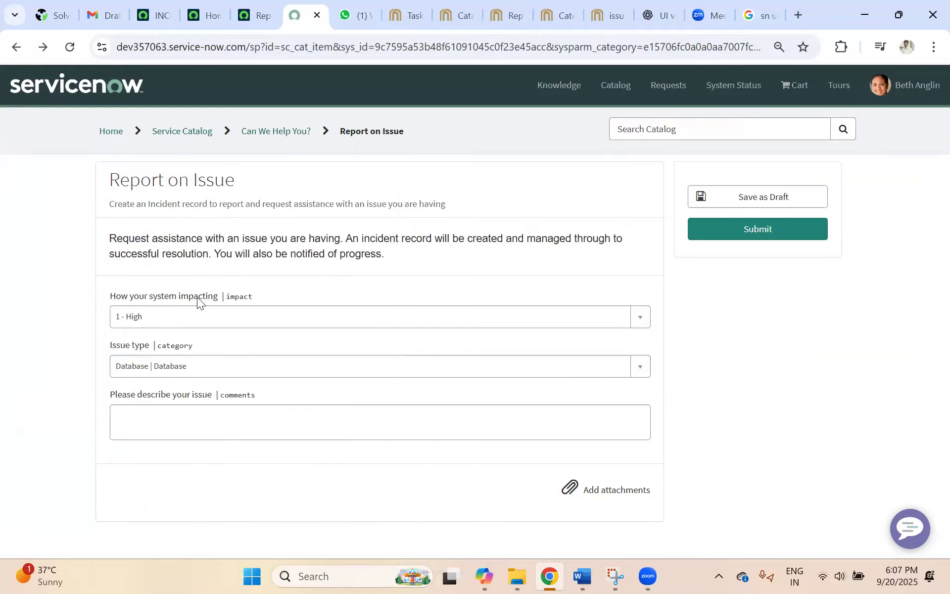
pyautogui.keyDown('ctrl'); pyautogui.rightClick(197, 297); pyautogui.keyUp('ctrl')
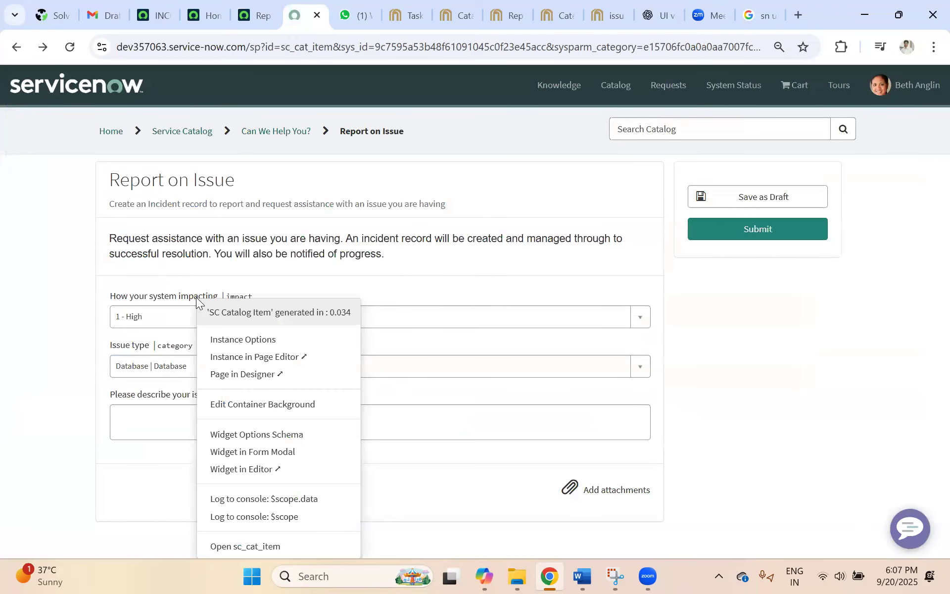
pyautogui.click(435, 329)
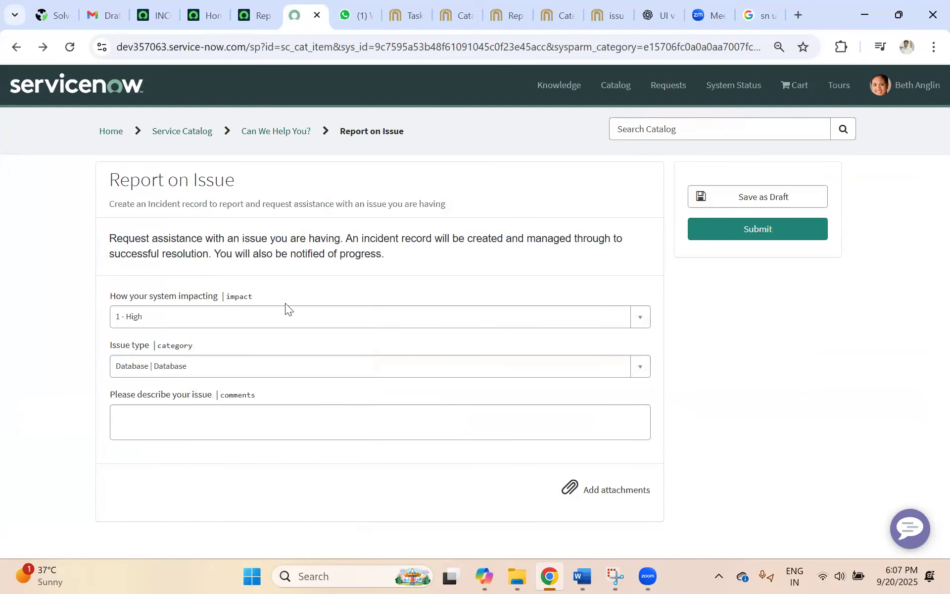
# Try out the Report on Issue record producer and open the configuration of its Issue type variable
pyautogui.click(258, 15)
pyautogui.scroll(-6, 163, 333)
pyautogui.scroll(8, 550, 211)
pyautogui.scroll(8, 550, 212)
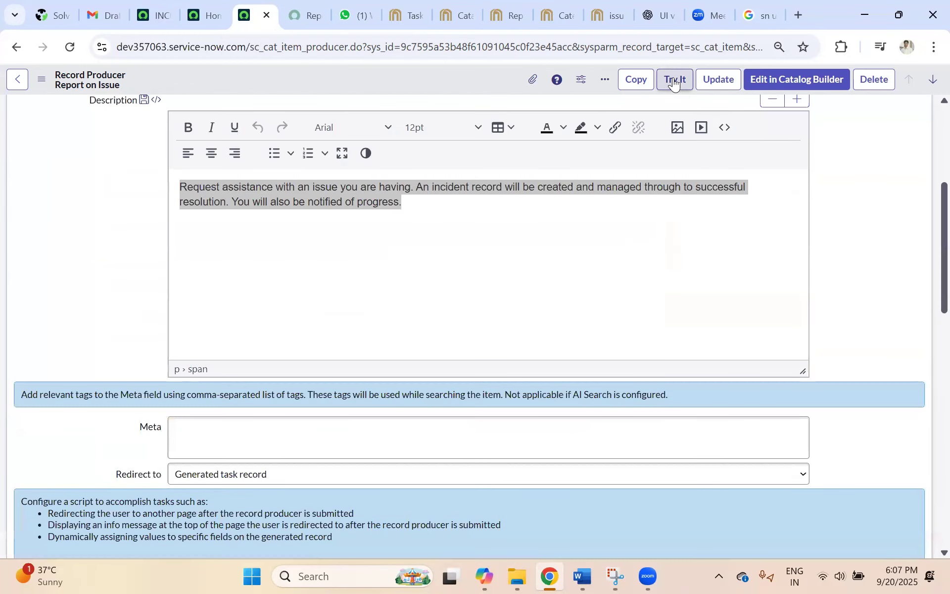
pyautogui.click(674, 82)
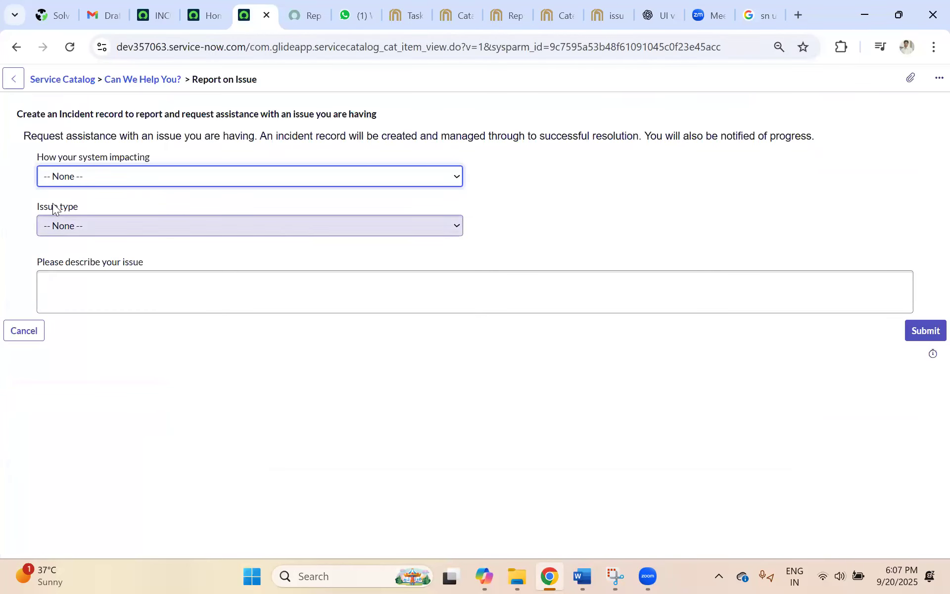
pyautogui.rightClick(53, 206)
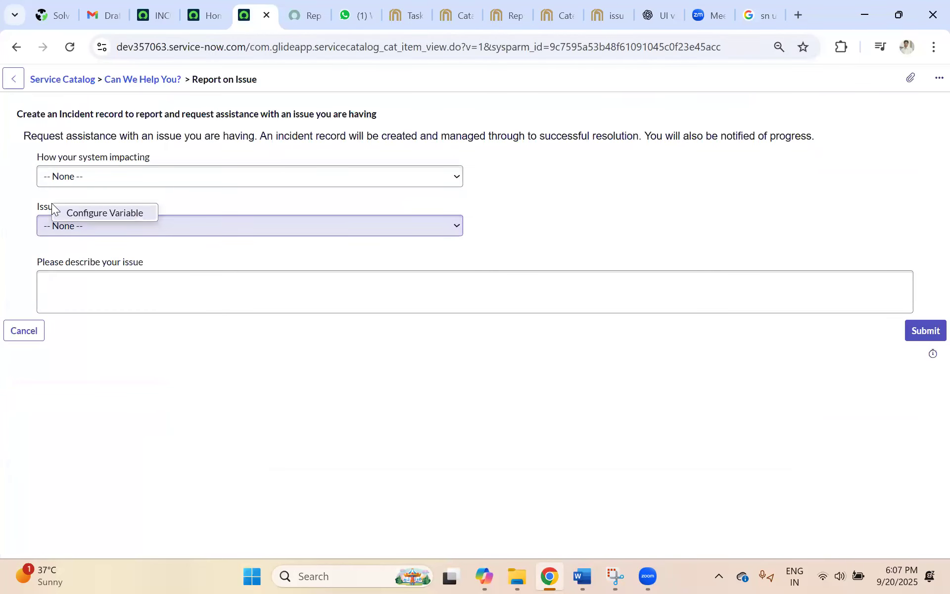
pyautogui.click(79, 214)
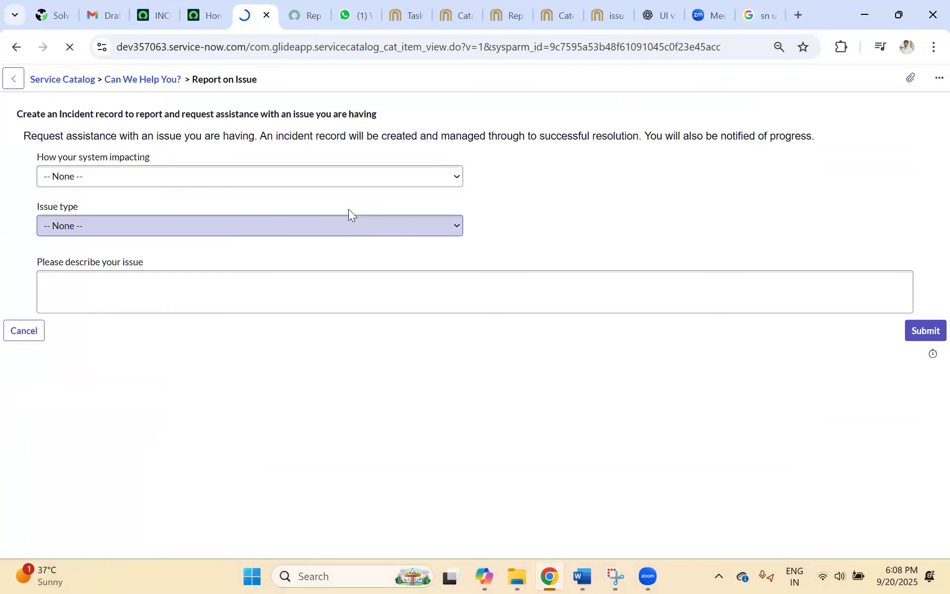
pyautogui.click(300, 14)
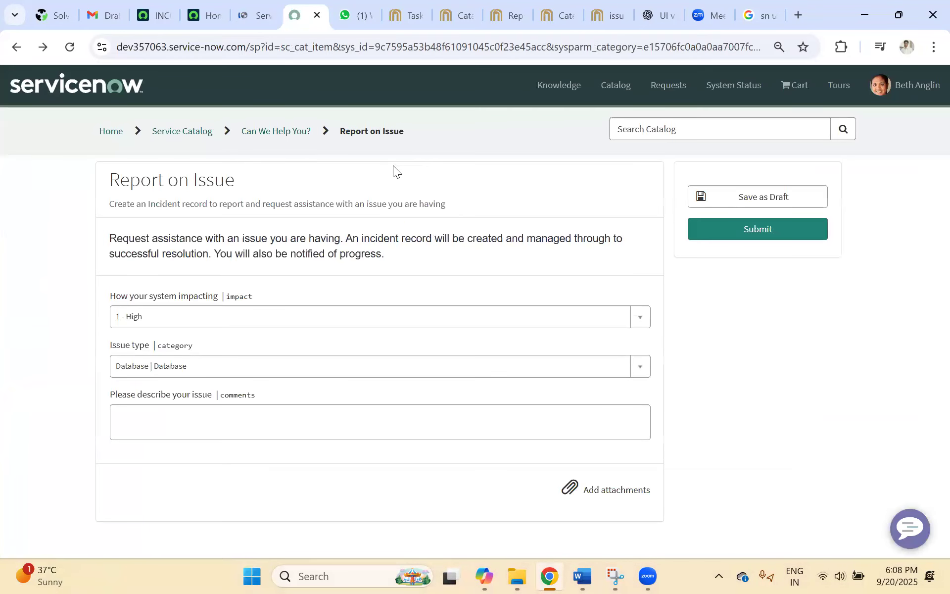
pyautogui.click(245, 14)
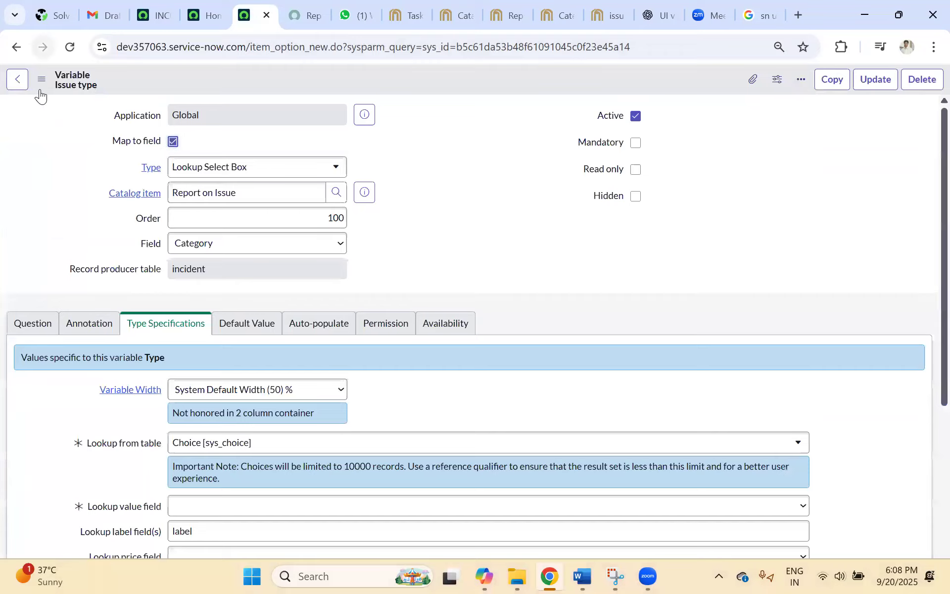
# Leave the Issue type variable, revisit the portal form and return to the Report on Issue record producer
pyautogui.click(17, 48)
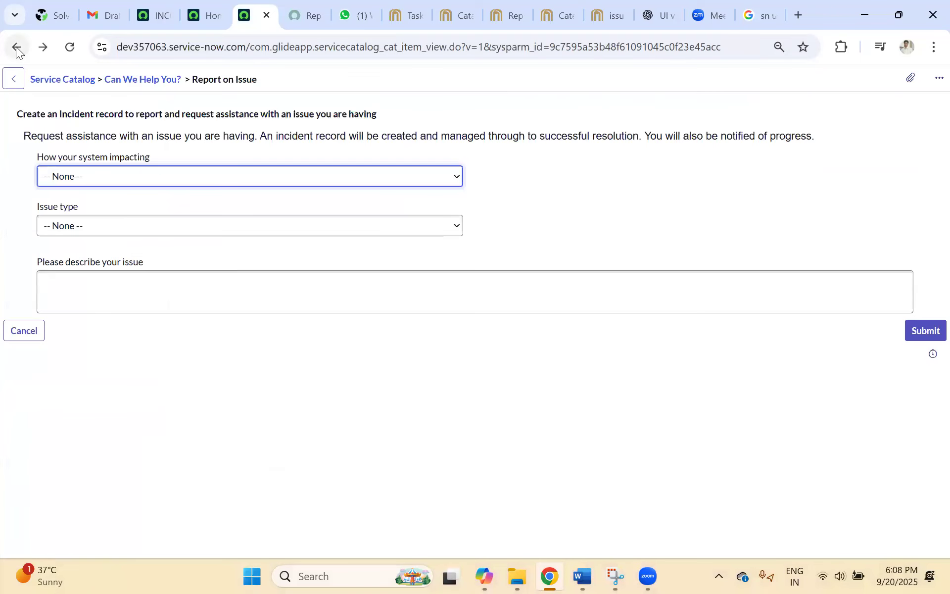
pyautogui.click(302, 14)
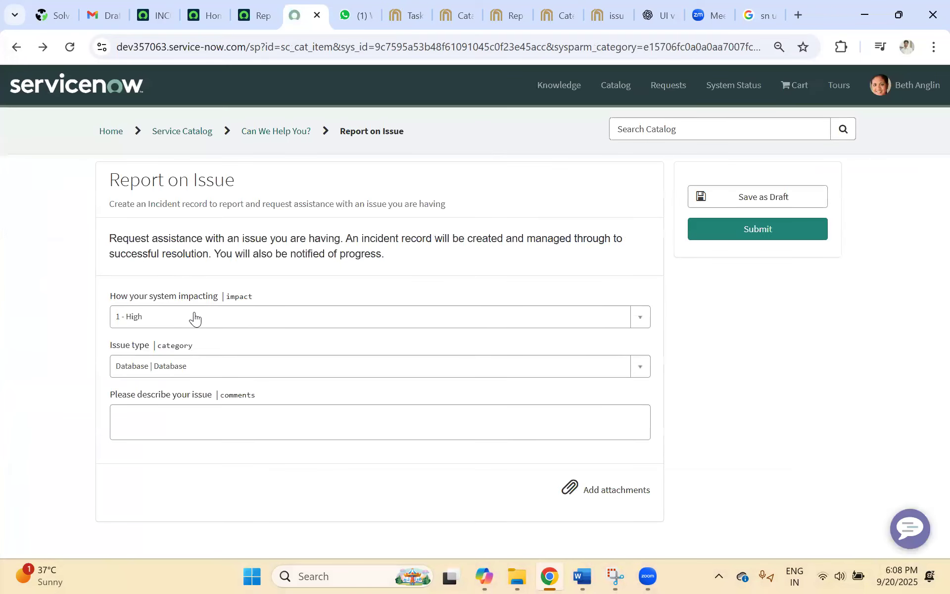
pyautogui.click(242, 16)
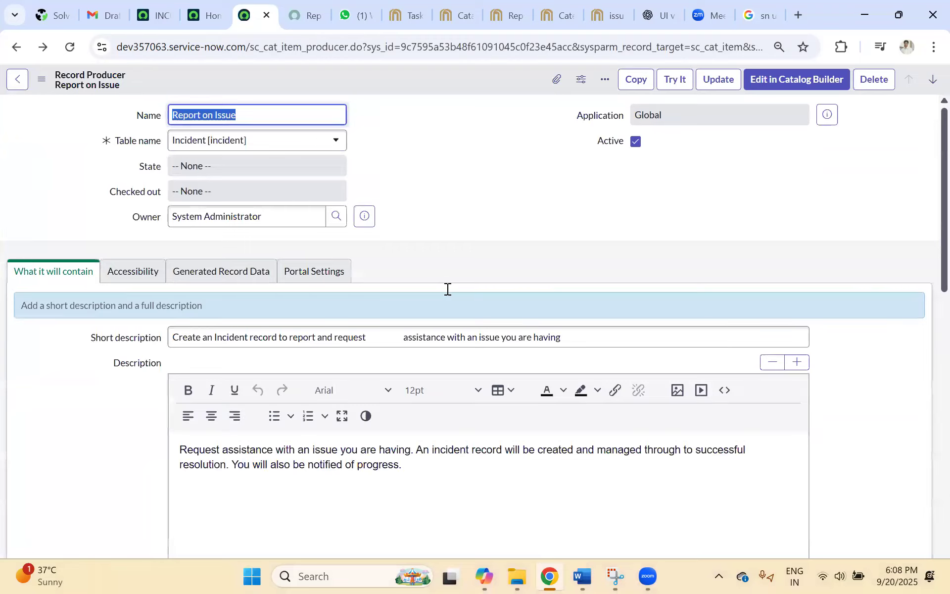
# Return to the record producer's script and highlight the 80-character limit in the short_description condition
pyautogui.scroll(-15, 447, 289)
pyautogui.scroll(5, 388, 293)
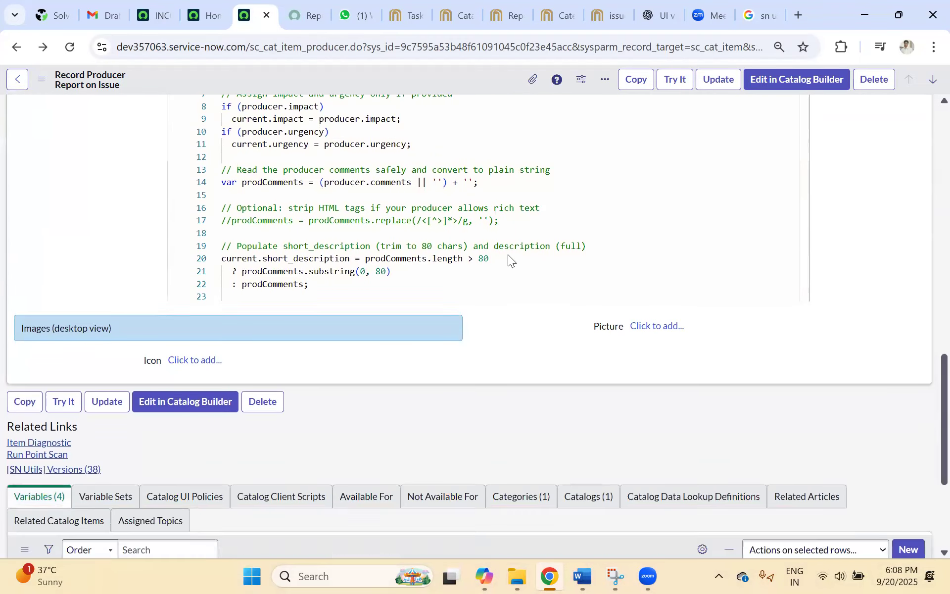
pyautogui.scroll(-3, 569, 343)
pyautogui.scroll(5, 430, 302)
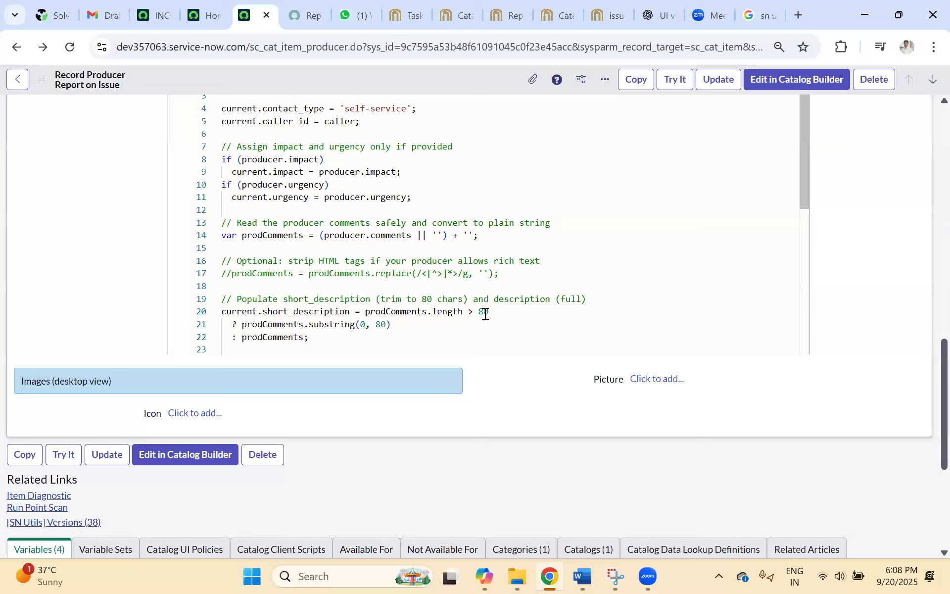
pyautogui.doubleClick(511, 312)
pyautogui.scroll(-1, 387, 313)
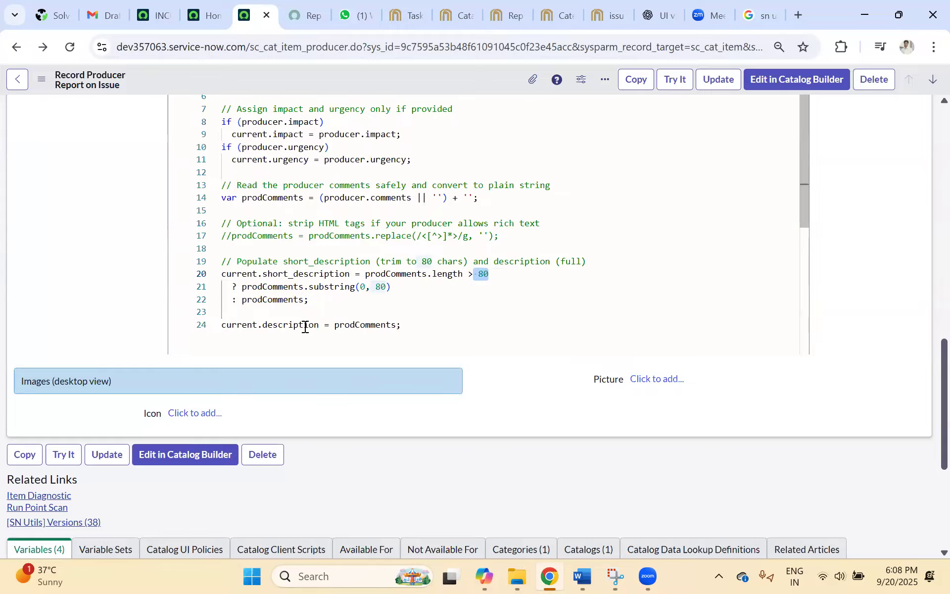
# Highlight the current.description = prodComments line and compare it with the prodComments.length > 80 condition
pyautogui.moveTo(276, 320); pyautogui.dragTo(430, 319)
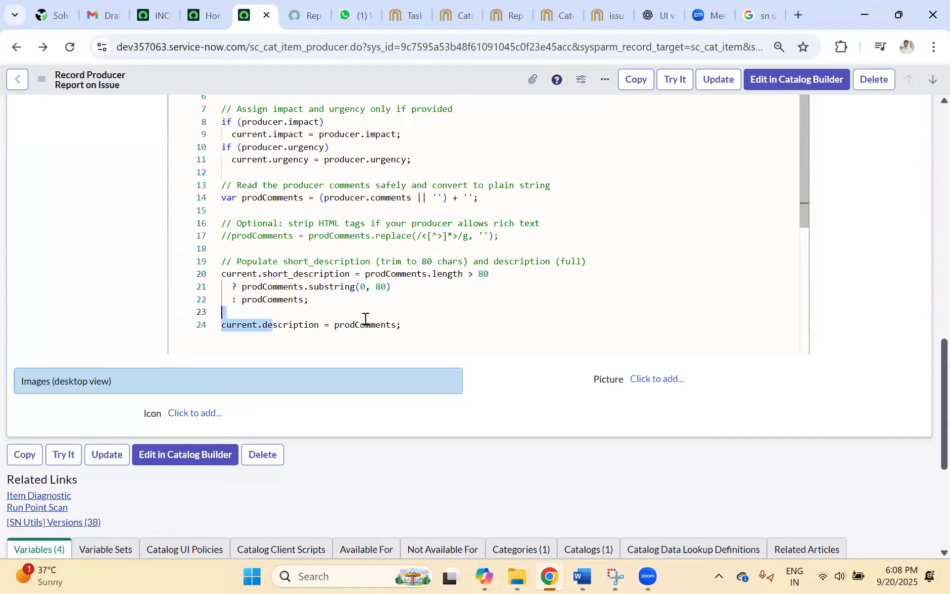
pyautogui.click(307, 324)
pyautogui.moveTo(237, 325); pyautogui.dragTo(431, 323)
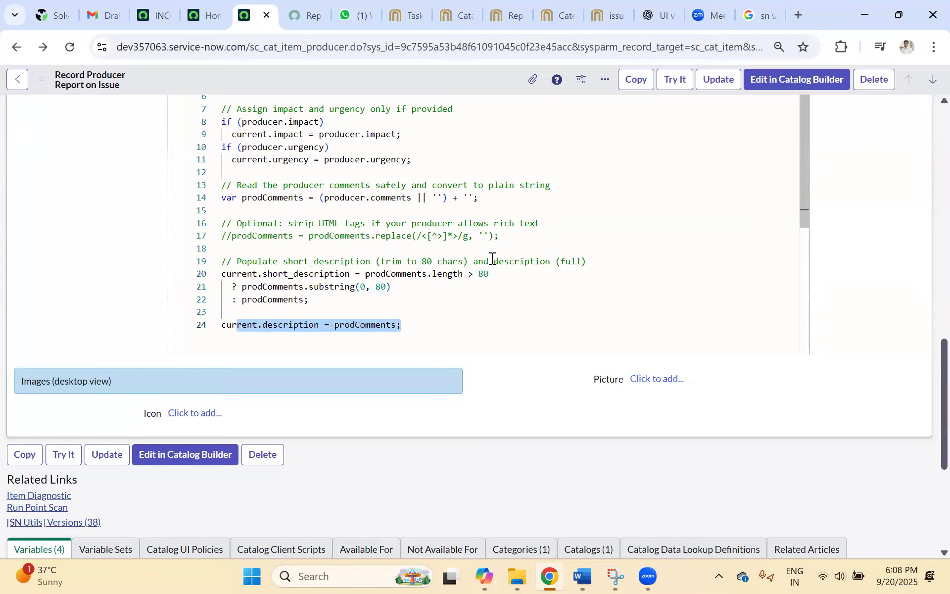
pyautogui.moveTo(412, 273); pyautogui.dragTo(539, 273)
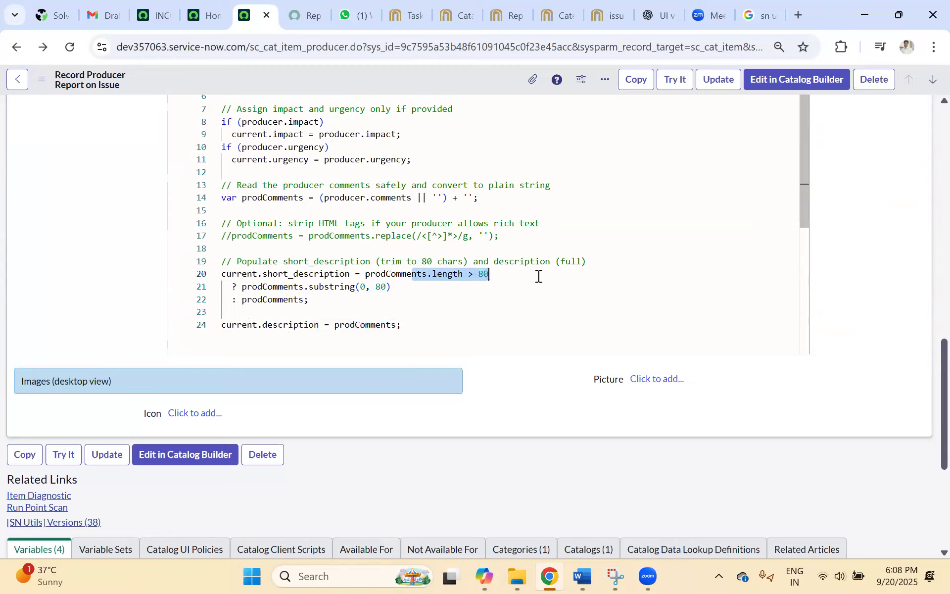
pyautogui.moveTo(293, 325); pyautogui.dragTo(457, 325)
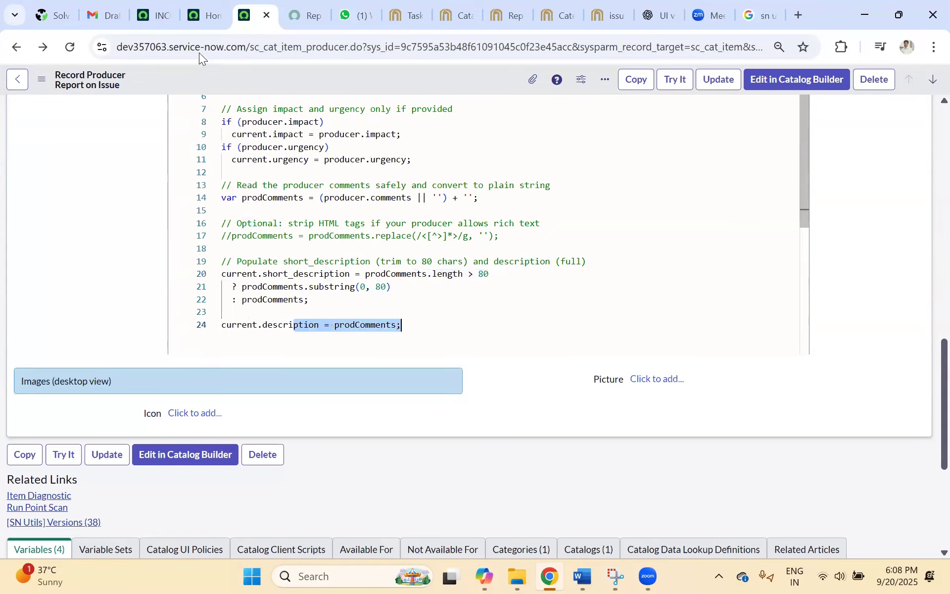
# Switch to the created incident and highlight the text in its Short description and Description fields
pyautogui.click(162, 16)
pyautogui.doubleClick(193, 377)
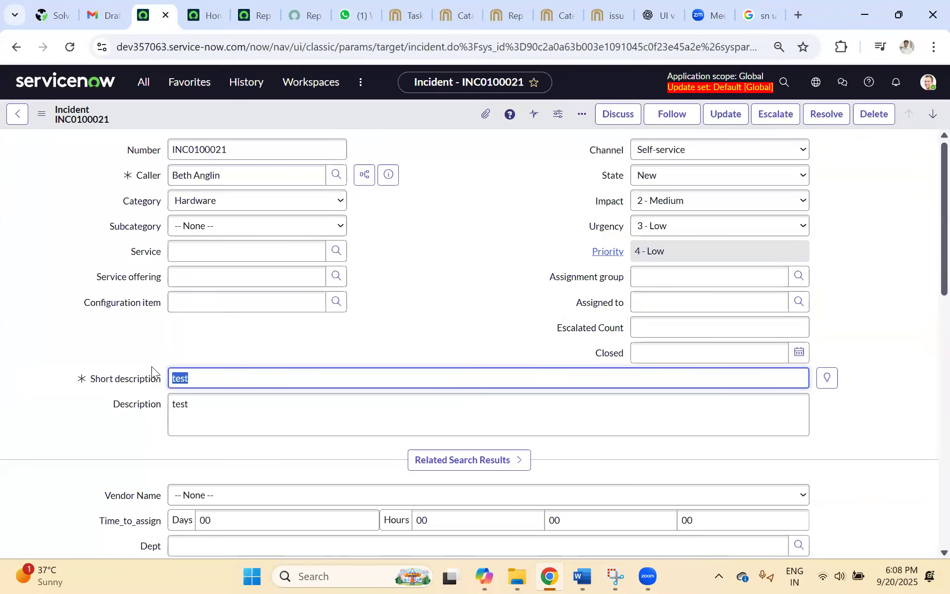
pyautogui.moveTo(202, 403); pyautogui.dragTo(144, 405)
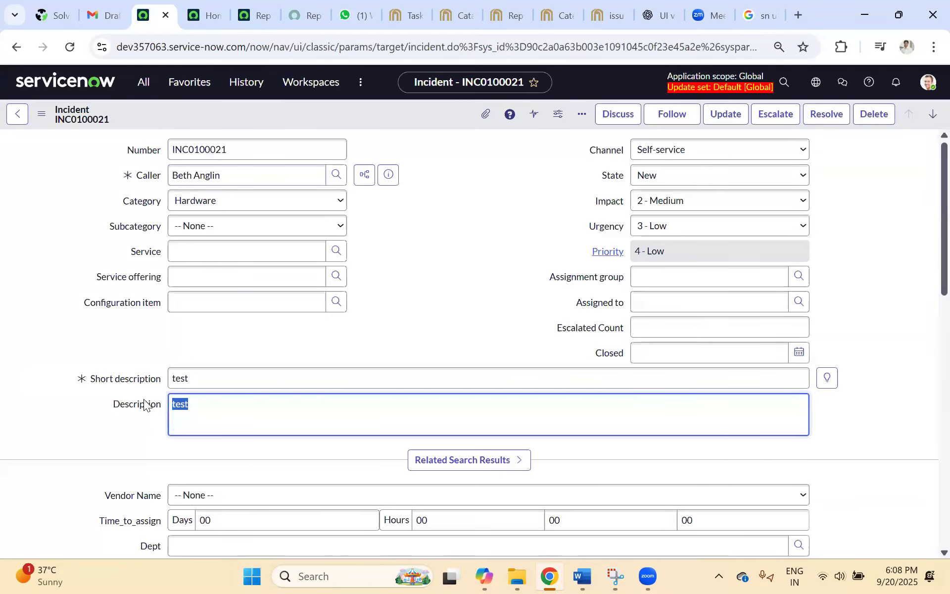
pyautogui.scroll(-3, 147, 390)
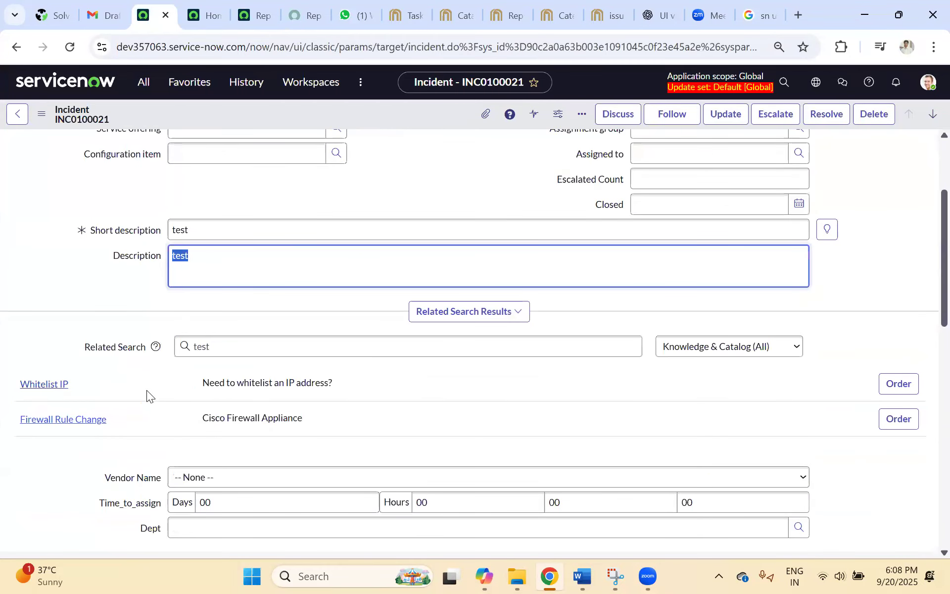
pyautogui.scroll(3, 146, 389)
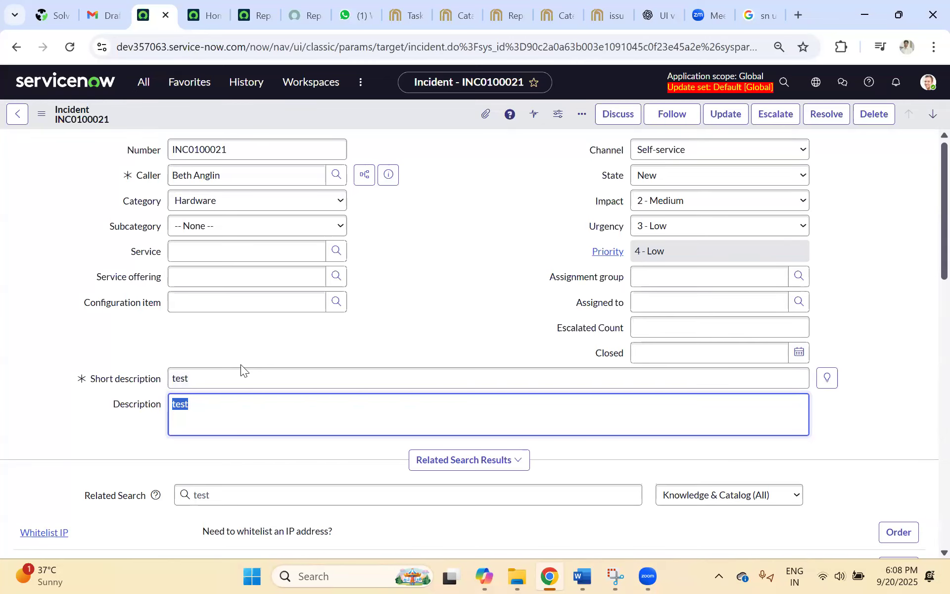
pyautogui.moveTo(206, 380); pyautogui.dragTo(170, 379)
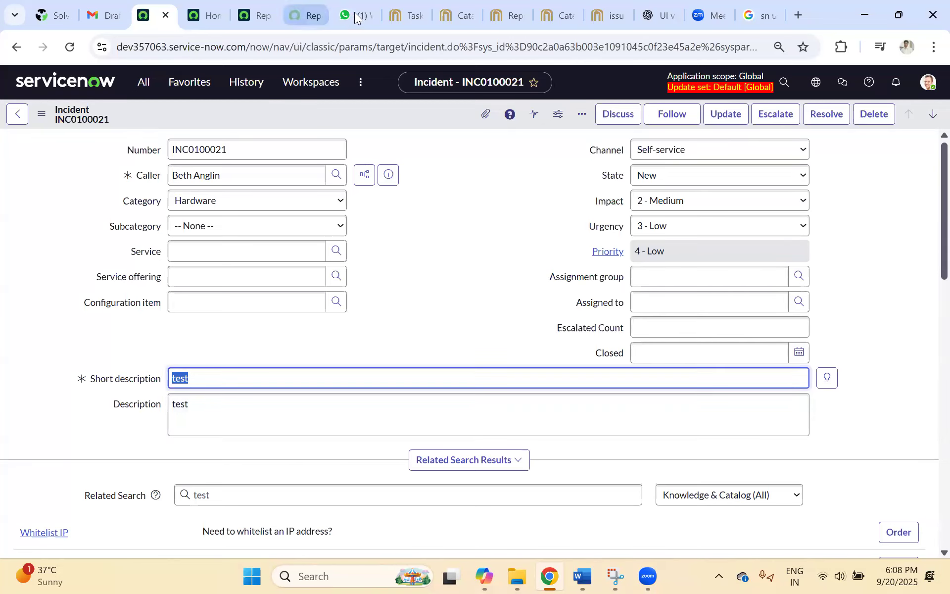
# Compare the portal form's Please describe your issue field and the producer script with the incident's Description
pyautogui.click(306, 16)
pyautogui.click(157, 422)
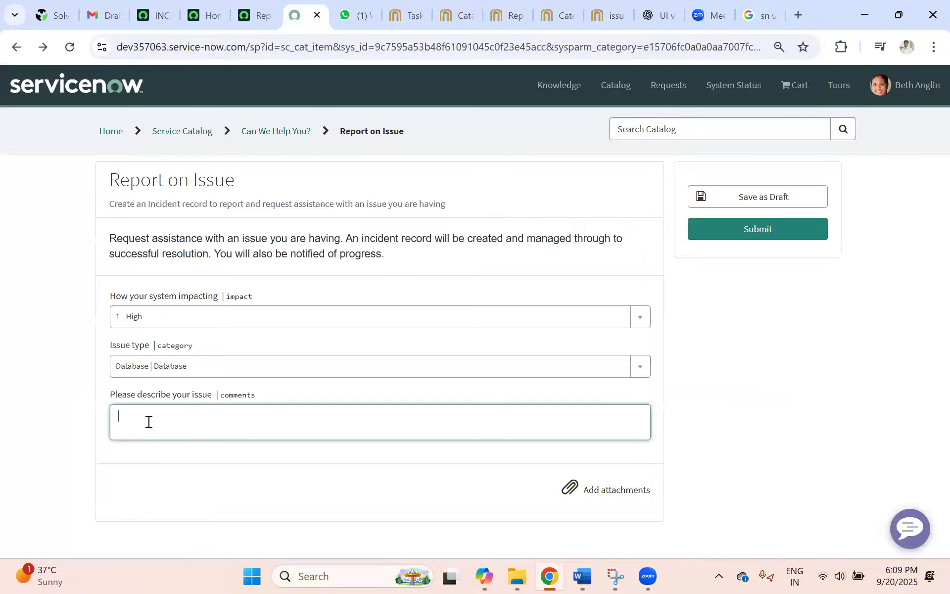
pyautogui.click(251, 12)
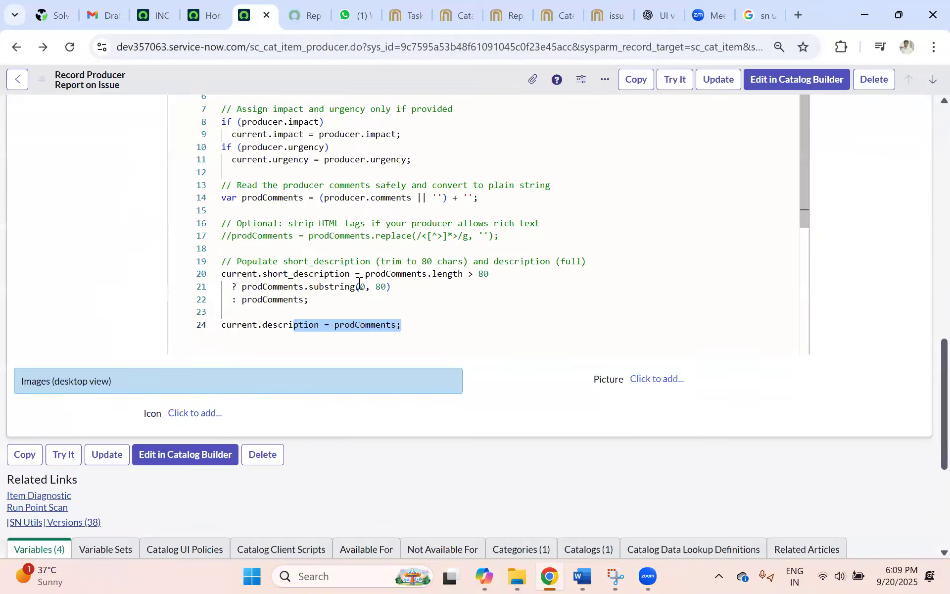
pyautogui.click(199, 11)
pyautogui.click(153, 15)
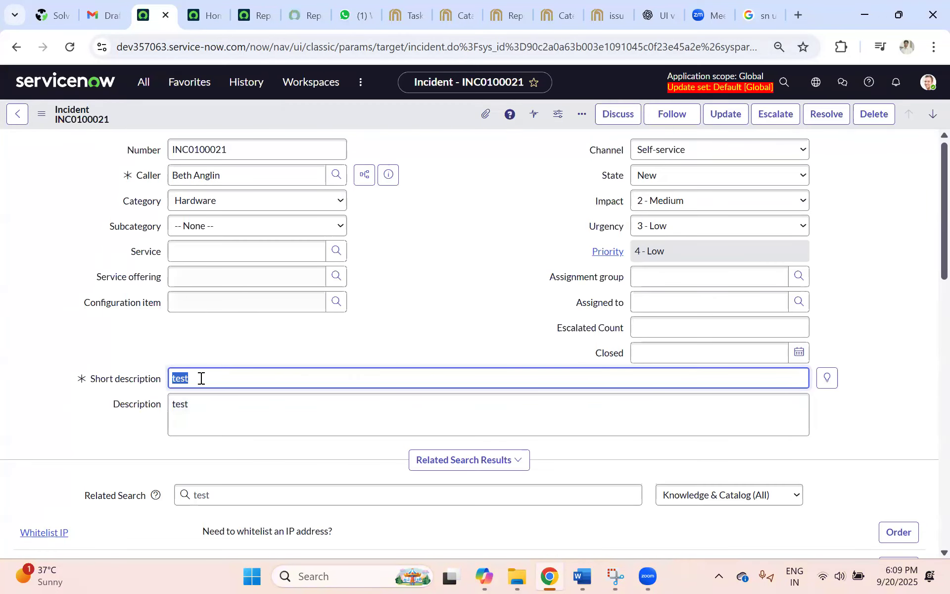
pyautogui.moveTo(213, 438); pyautogui.dragTo(160, 403)
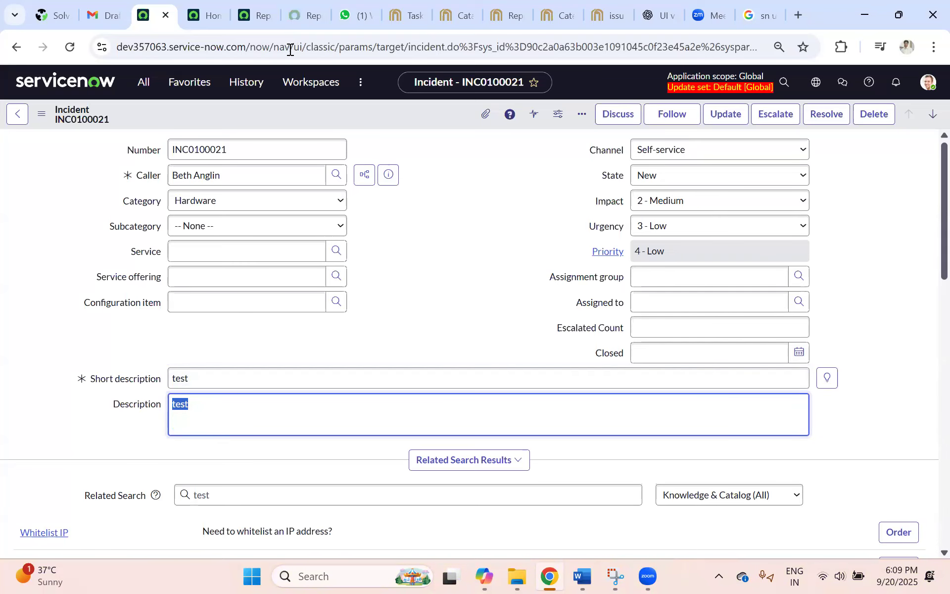
# On the portal's Report on Issue form, try Network, Oracle and ServiceNow as Issue type, then set it to Hardware
pyautogui.click(295, 15)
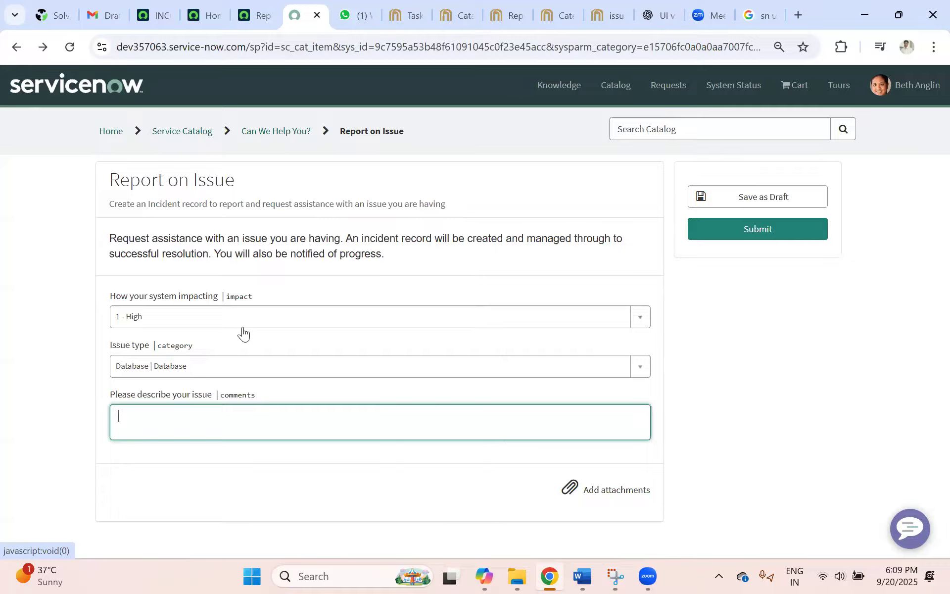
pyautogui.click(160, 364)
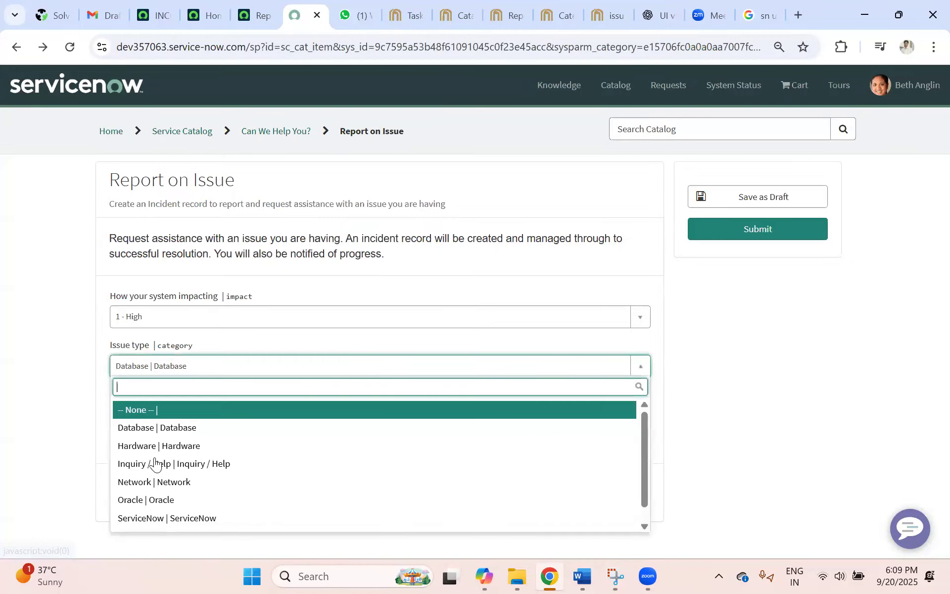
pyautogui.click(153, 483)
pyautogui.click(147, 373)
pyautogui.click(141, 495)
pyautogui.click(139, 372)
pyautogui.click(159, 517)
pyautogui.click(147, 372)
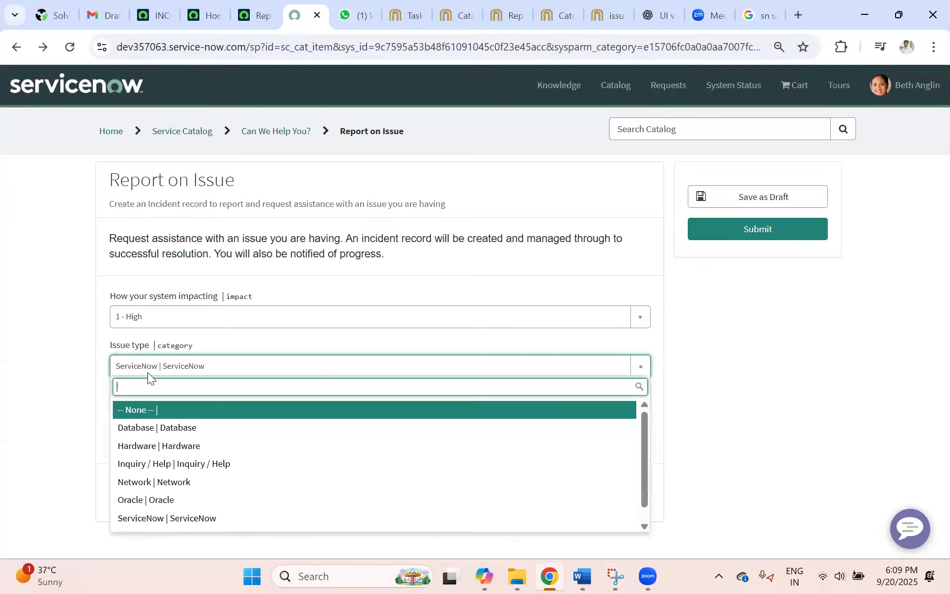
pyautogui.click(142, 446)
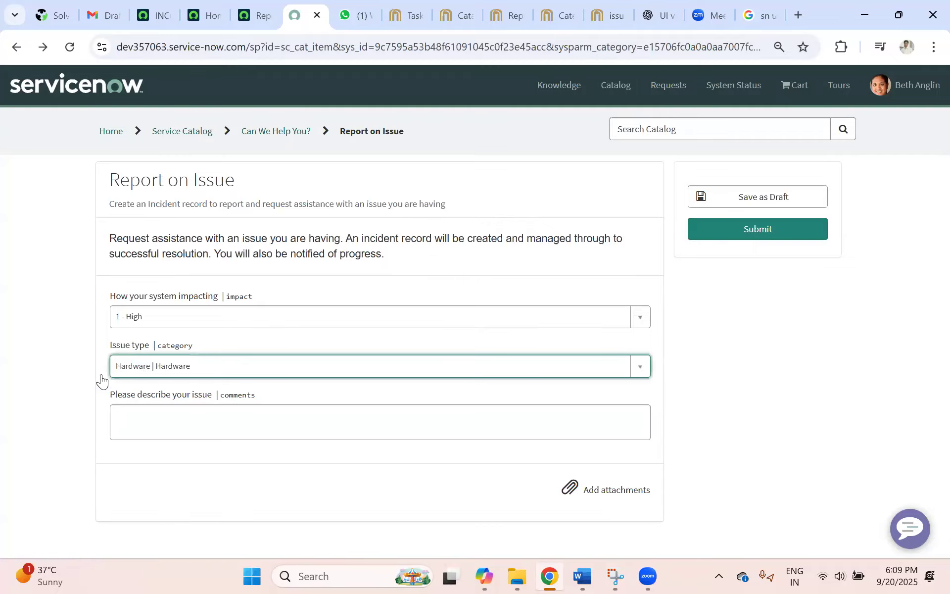
# Return to the record producer's script and highlight the prodComments and description code, then the impact and urgency assignments
pyautogui.click(243, 5)
pyautogui.scroll(-10, 494, 314)
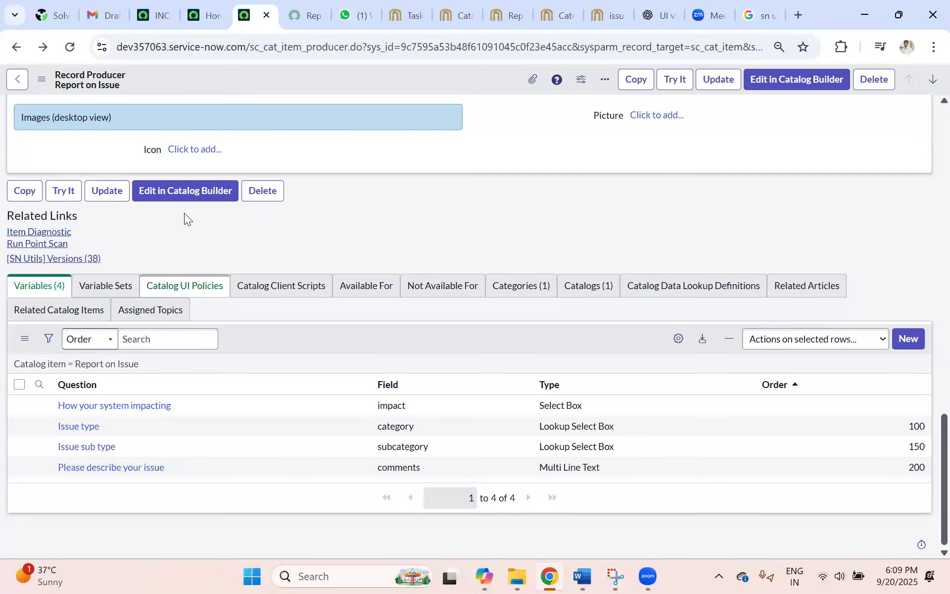
pyautogui.scroll(8, 184, 212)
pyautogui.click(462, 246)
pyautogui.moveTo(453, 254); pyautogui.dragTo(229, 135)
pyautogui.click(399, 238)
pyautogui.moveTo(401, 247); pyautogui.dragTo(214, 118)
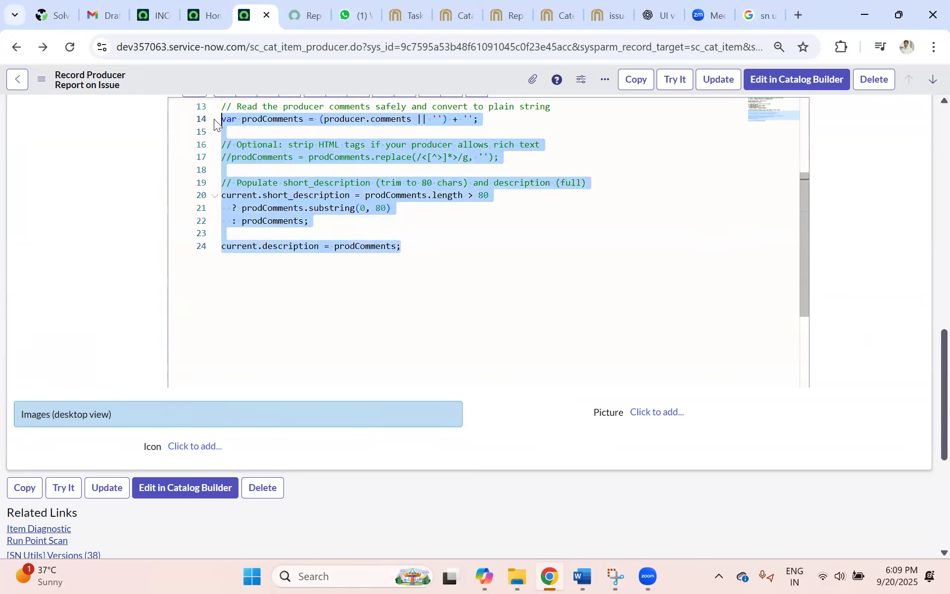
pyautogui.click(454, 244)
pyautogui.moveTo(475, 256); pyautogui.dragTo(227, 156)
pyautogui.click(277, 195)
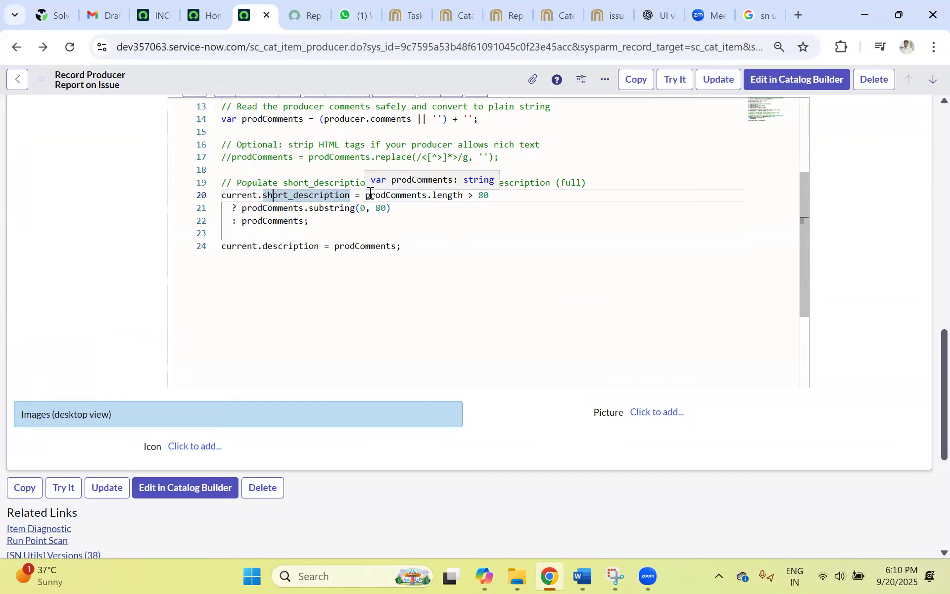
pyautogui.scroll(4, 591, 297)
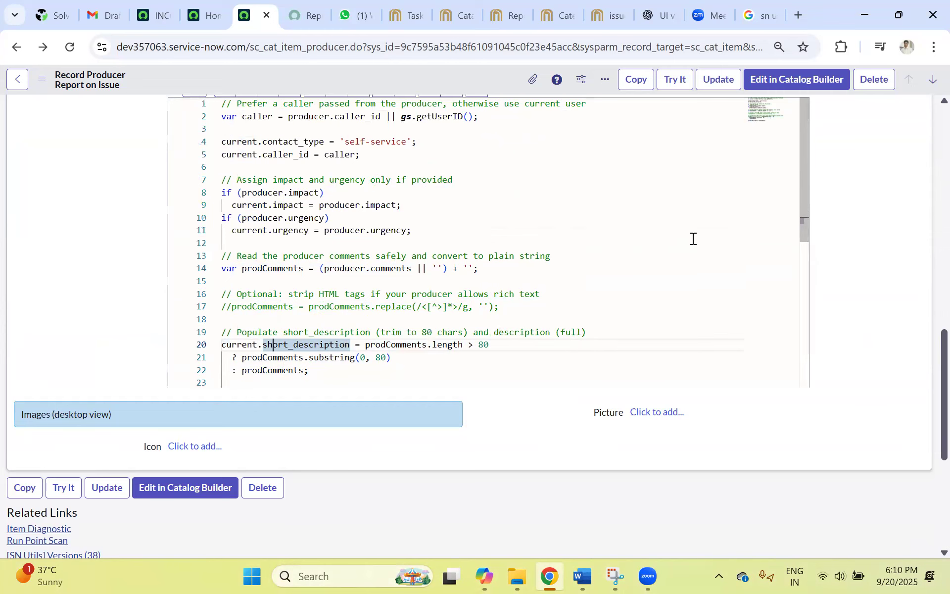
pyautogui.moveTo(413, 231); pyautogui.dragTo(212, 190)
# Open the Issue type variable from the record producer's variable list in a separate browser tab
pyautogui.scroll(-8, 844, 269)
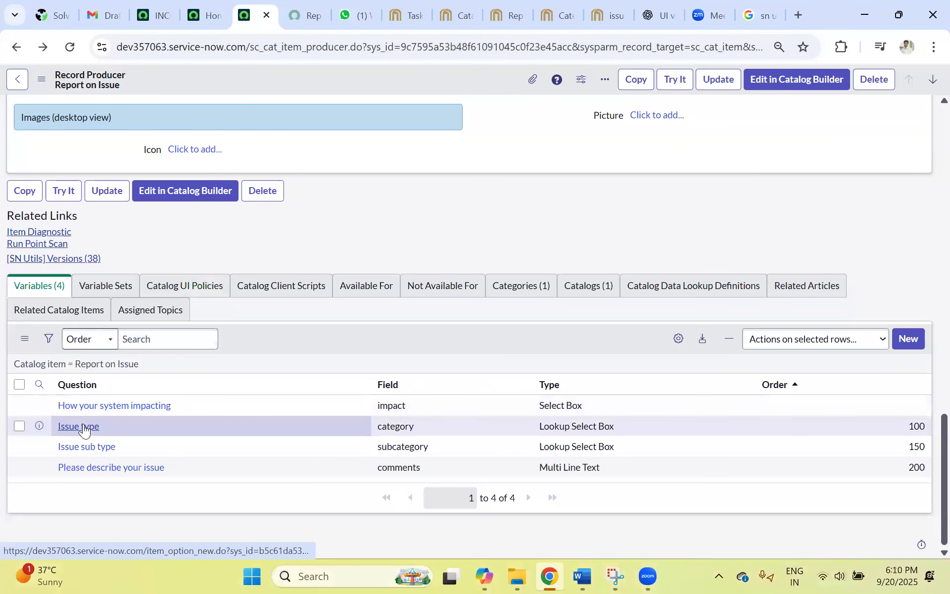
pyautogui.keyDown('ctrl'); pyautogui.click(84, 426); pyautogui.keyUp('ctrl')
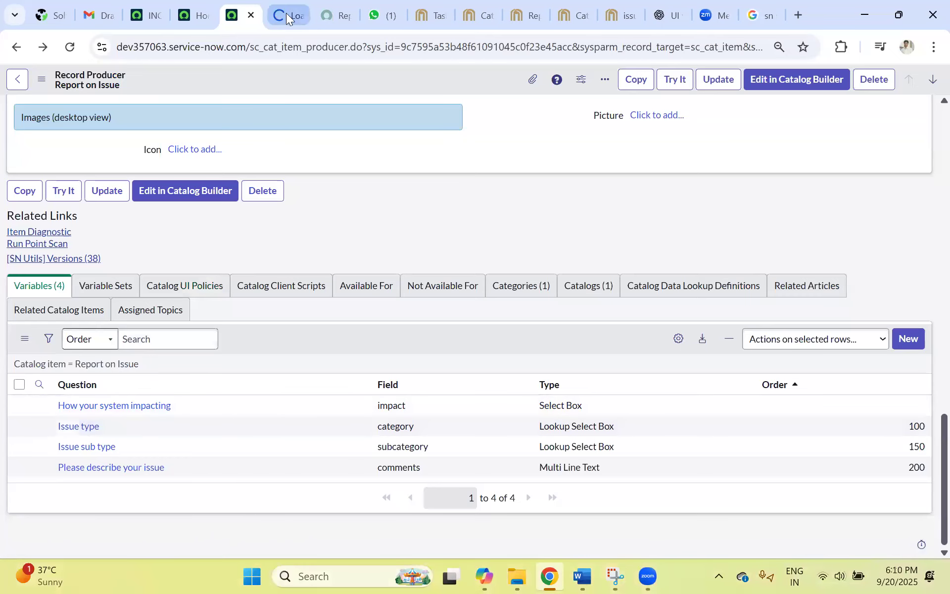
pyautogui.click(283, 15)
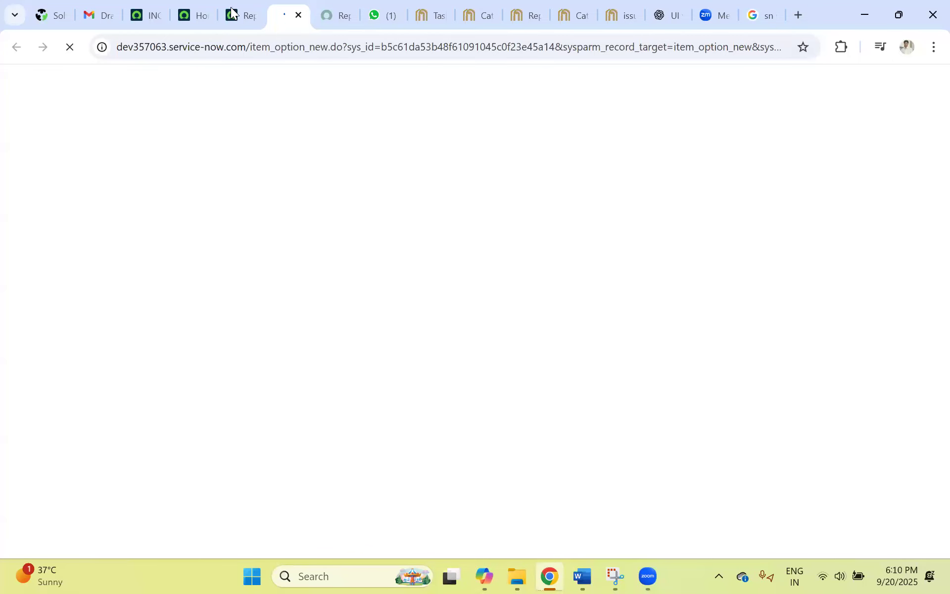
# Go back to the Report on Issue record producer and examine its script alongside the variable list's field names
pyautogui.hotkey('ctrl', 'shift', 'Tab')
pyautogui.scroll(8, 308, 249)
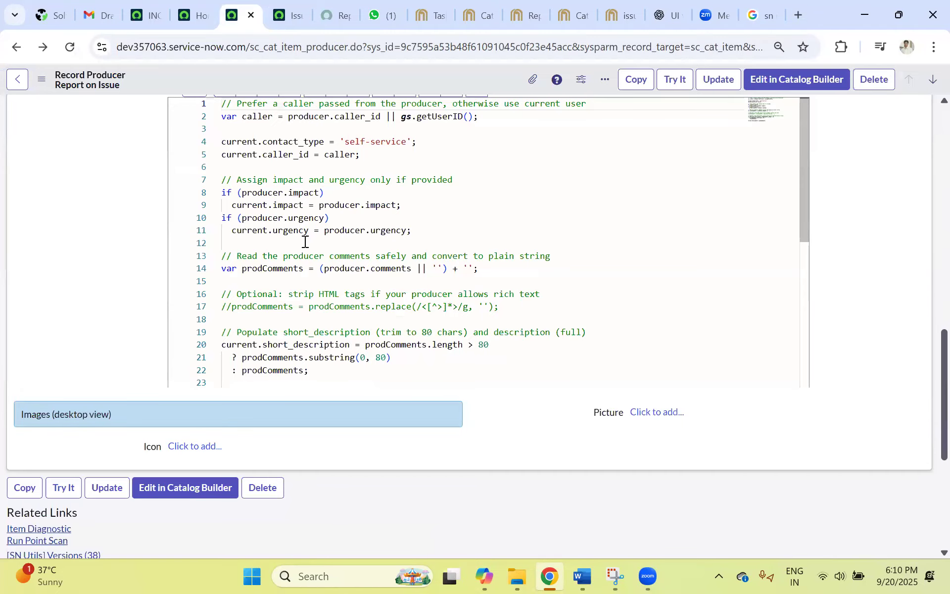
pyautogui.scroll(-1, 305, 241)
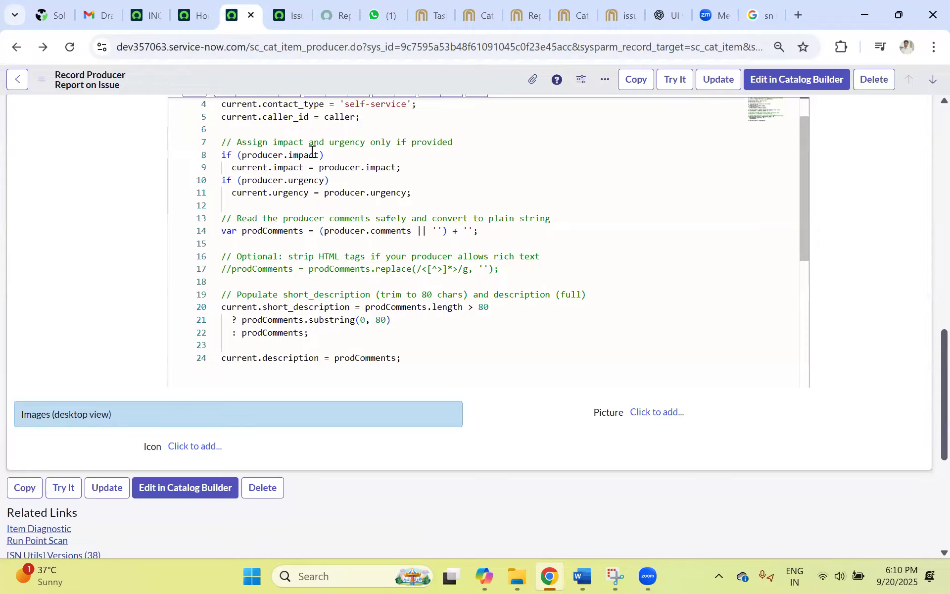
pyautogui.scroll(-5, 384, 248)
pyautogui.scroll(-5, 811, 279)
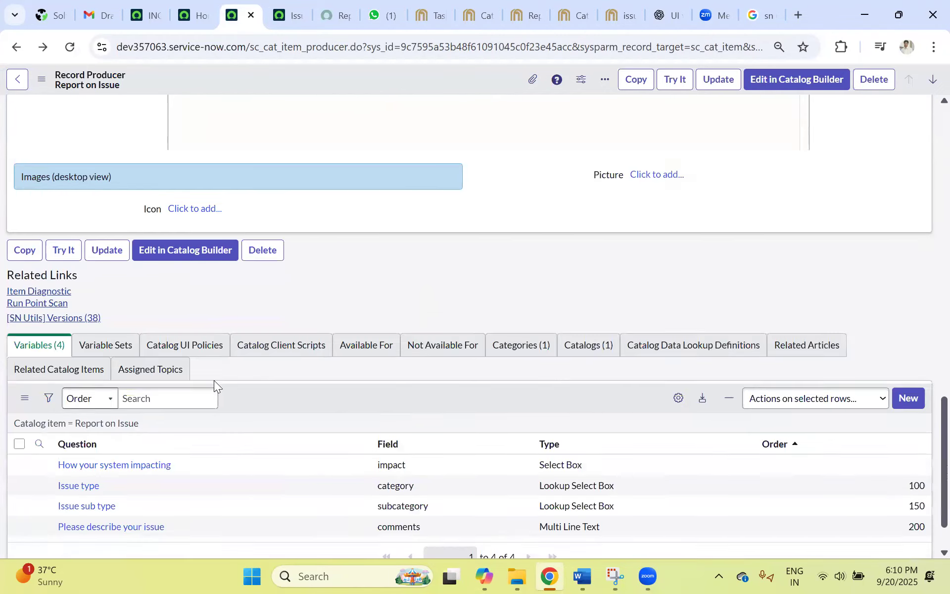
pyautogui.scroll(8, 329, 218)
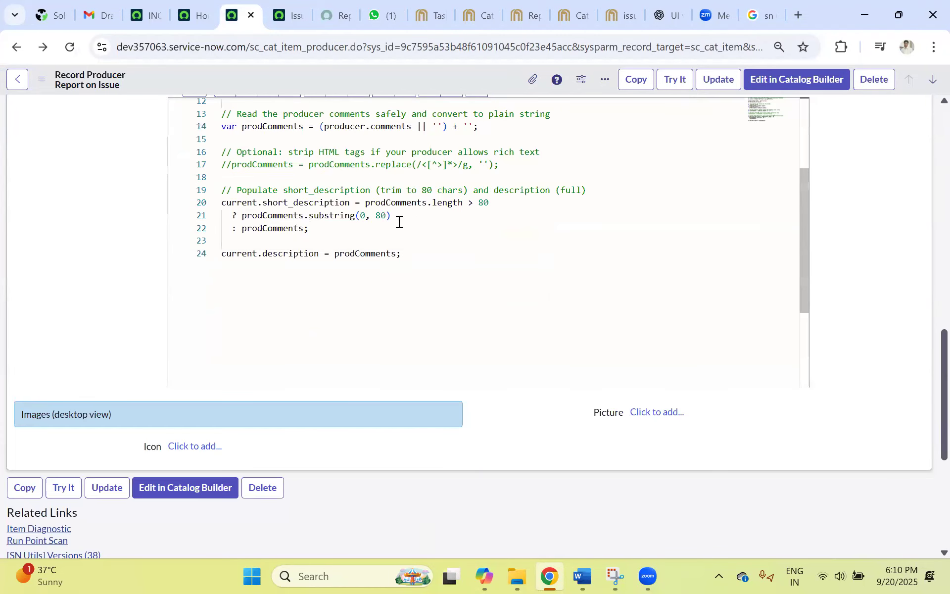
# Review the record producer script lines that assign the caller, impact and urgency
pyautogui.scroll(3, 319, 197)
pyautogui.click(251, 201)
pyautogui.keyDown('shift'); pyautogui.click(416, 203); pyautogui.keyUp('shift')
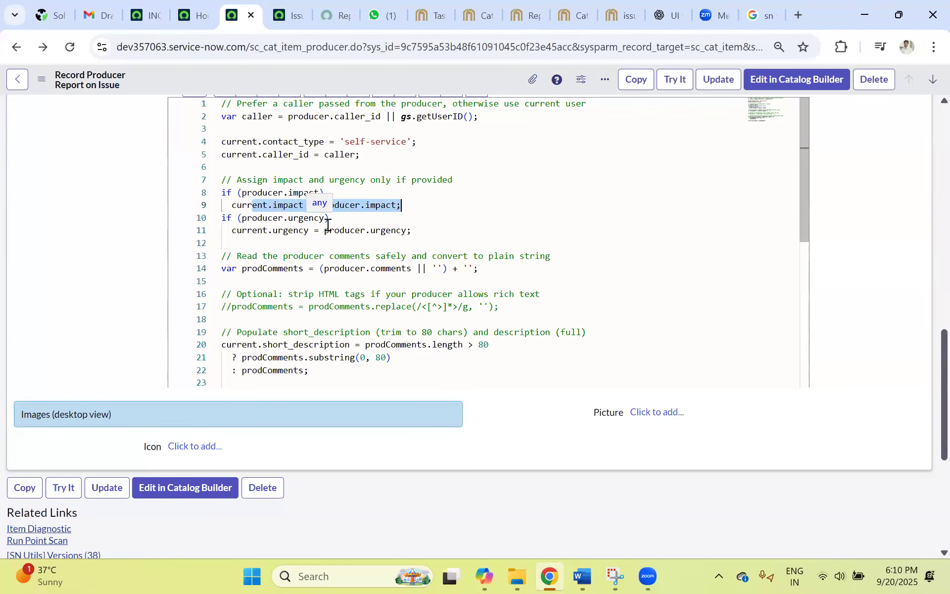
pyautogui.moveTo(223, 192); pyautogui.dragTo(416, 229)
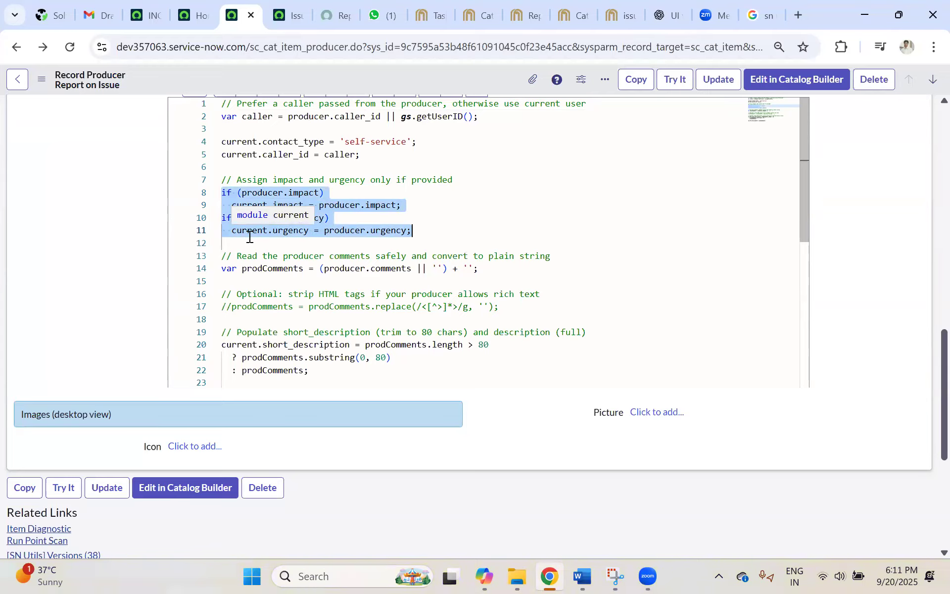
pyautogui.click(443, 221)
pyautogui.moveTo(420, 235); pyautogui.dragTo(213, 194)
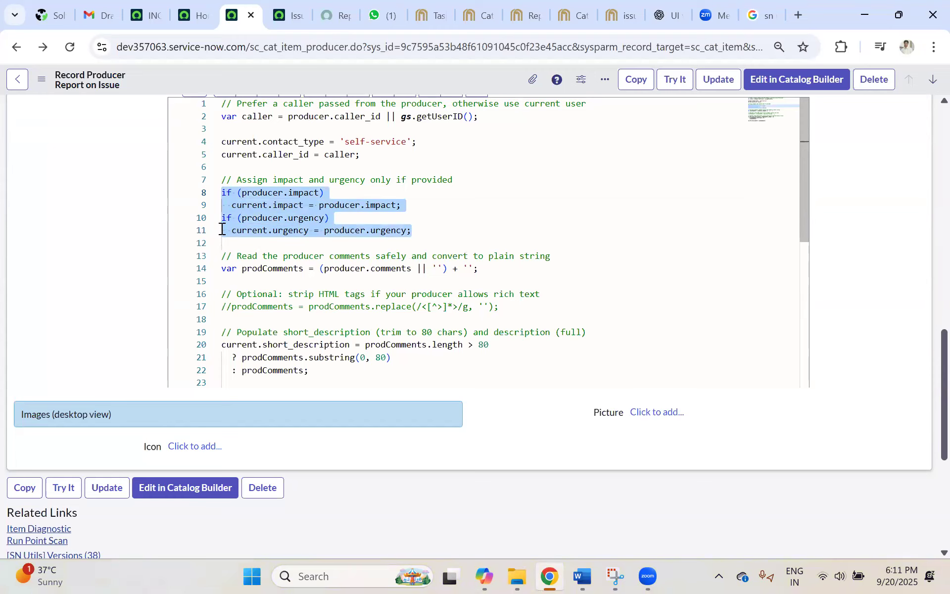
pyautogui.click(374, 154)
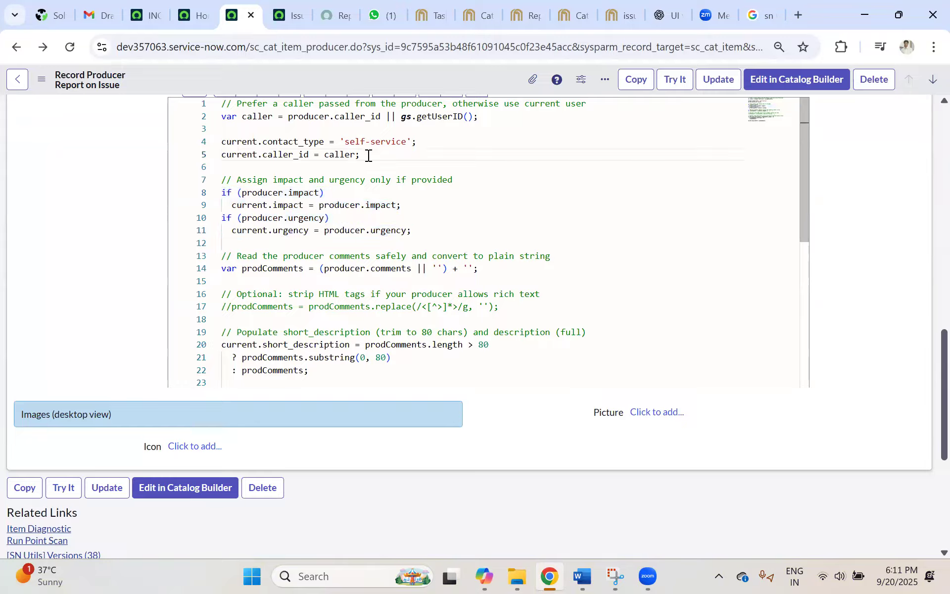
pyautogui.keyDown('shift'); pyautogui.click(220, 156); pyautogui.keyUp('shift')
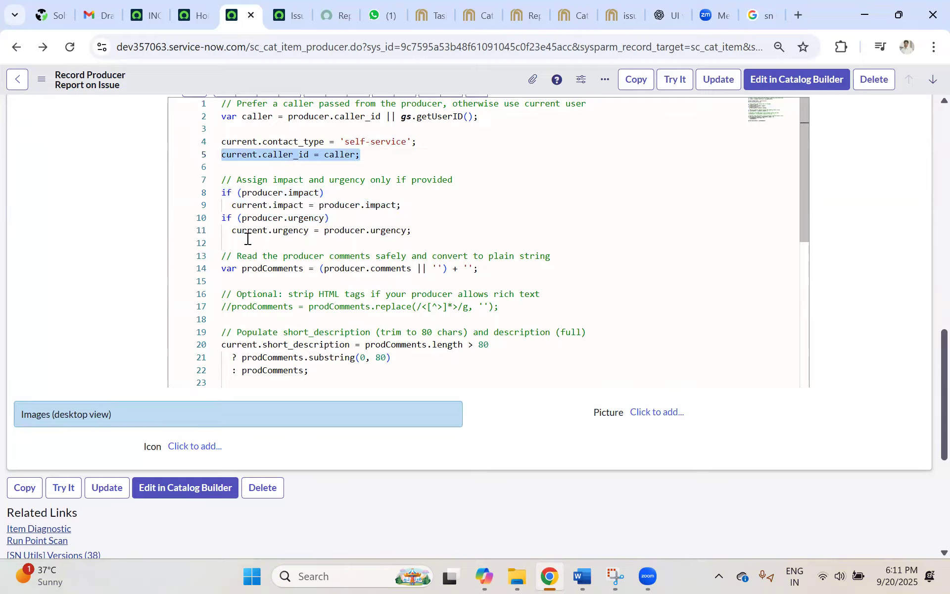
pyautogui.moveTo(386, 153); pyautogui.dragTo(220, 154)
pyautogui.click(396, 157)
pyautogui.moveTo(491, 117); pyautogui.dragTo(222, 117)
pyautogui.moveTo(367, 155); pyautogui.dragTo(222, 155)
pyautogui.click(379, 155)
pyautogui.moveTo(378, 155); pyautogui.dragTo(222, 155)
# Check the Issue type variable's mapped field and the name defined for its question
pyautogui.click(284, 11)
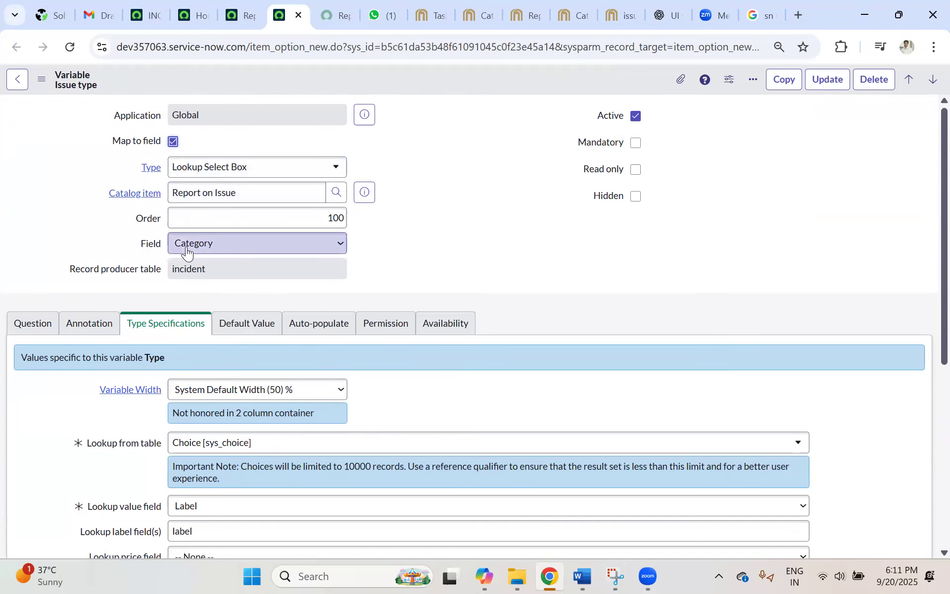
pyautogui.click(213, 251)
pyautogui.click(35, 324)
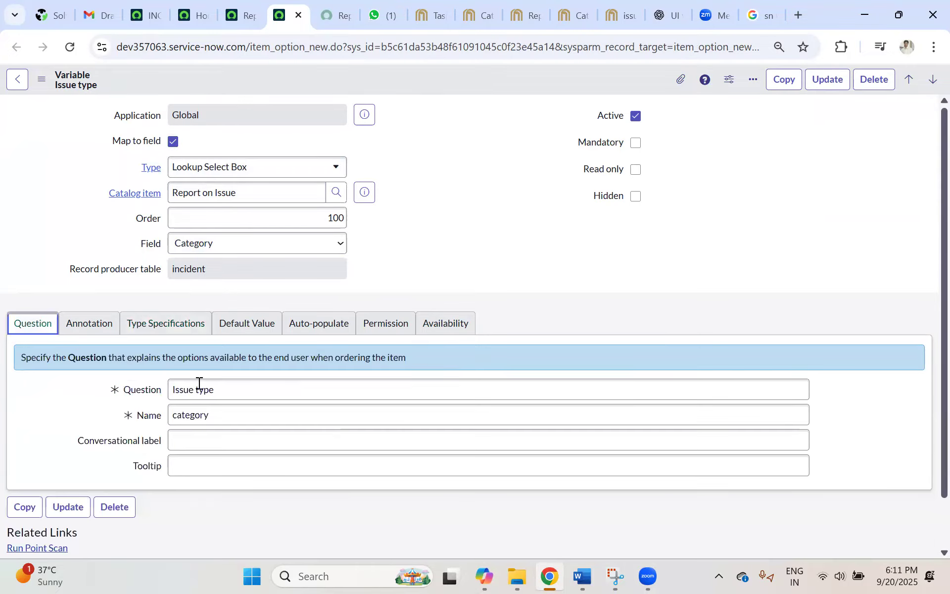
pyautogui.doubleClick(186, 417)
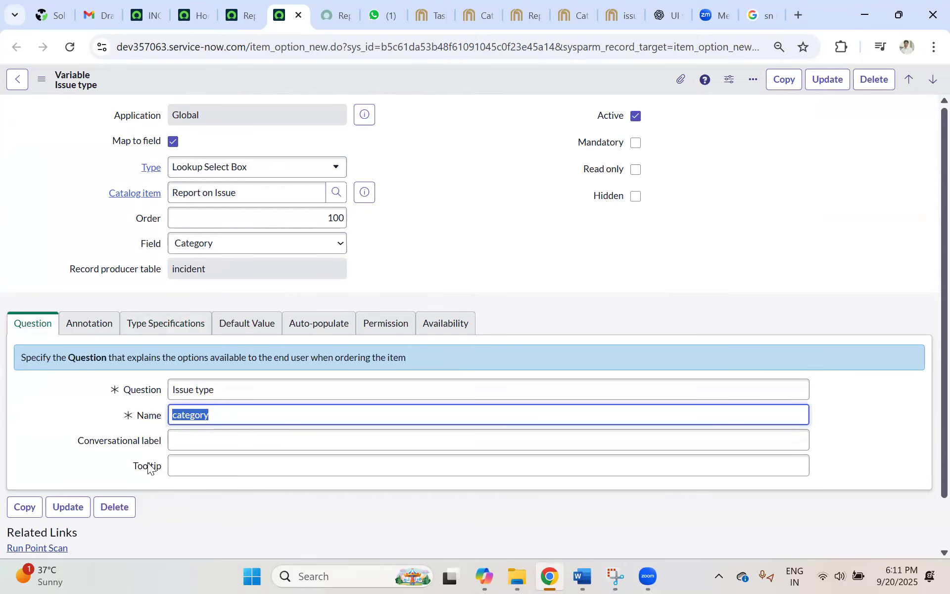
# Enable Show help in the Issue type variable's annotation settings
pyautogui.click(90, 327)
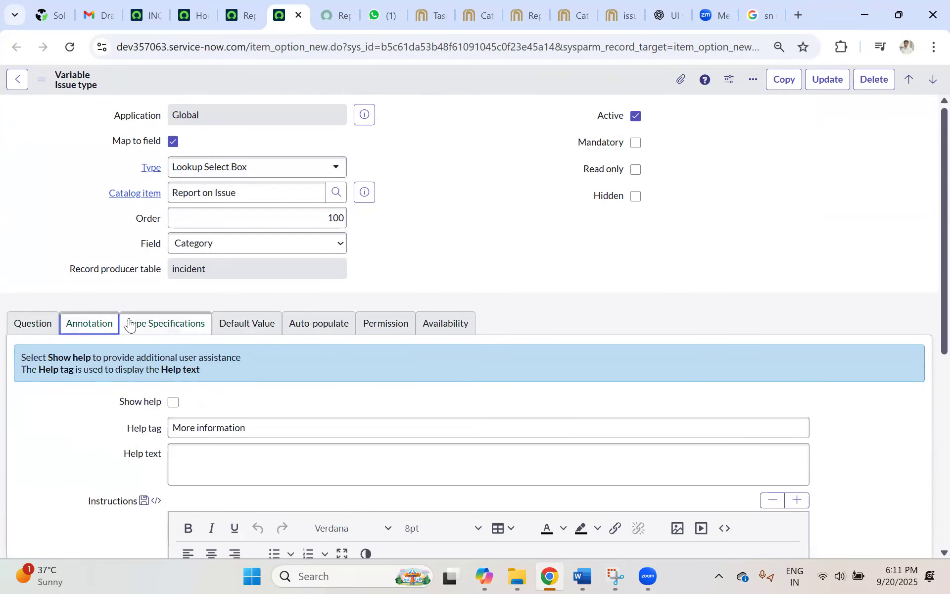
pyautogui.scroll(-1, 238, 385)
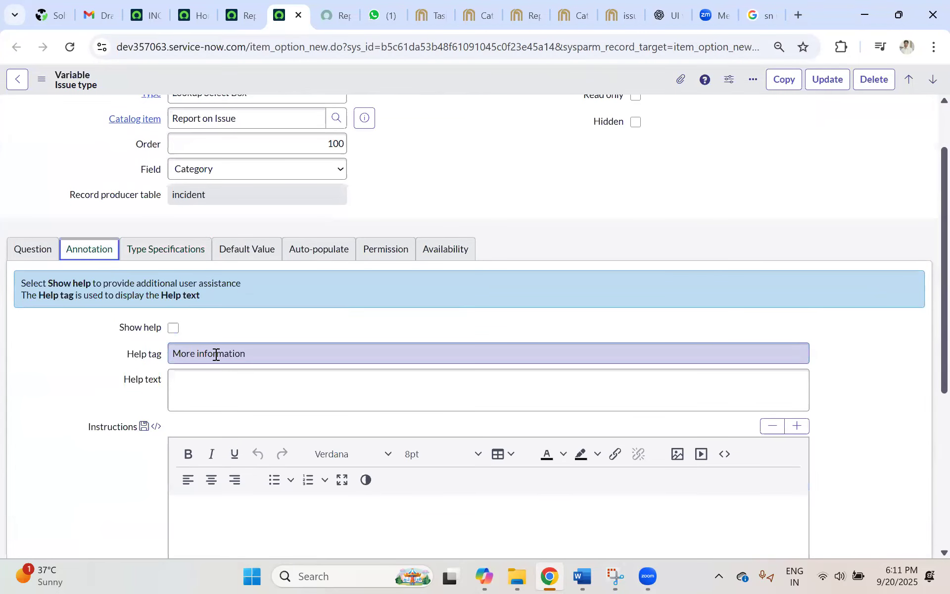
pyautogui.click(174, 328)
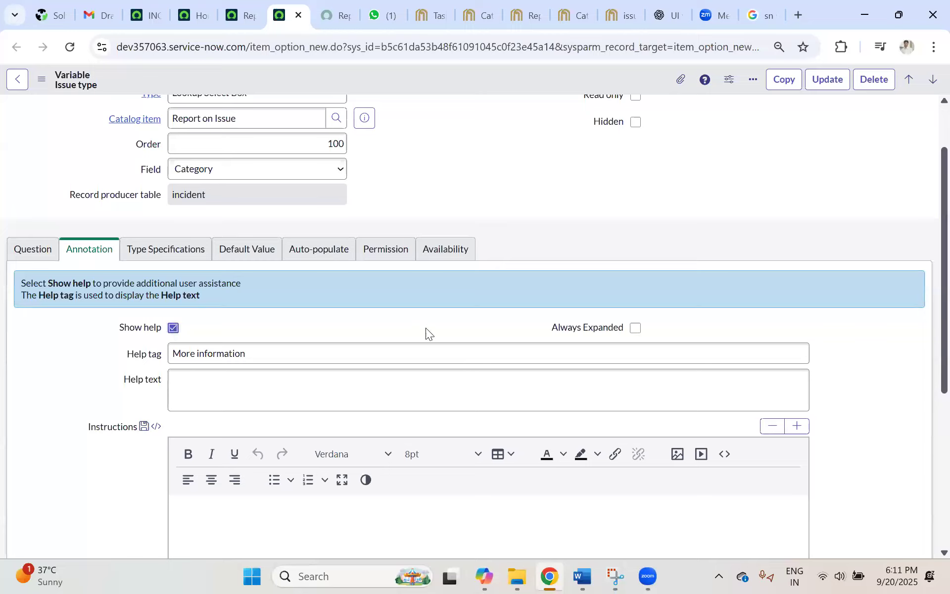
# Set the help text to "Plz specify category of your issue" and save the variable
pyautogui.click(309, 354)
pyautogui.click(214, 383)
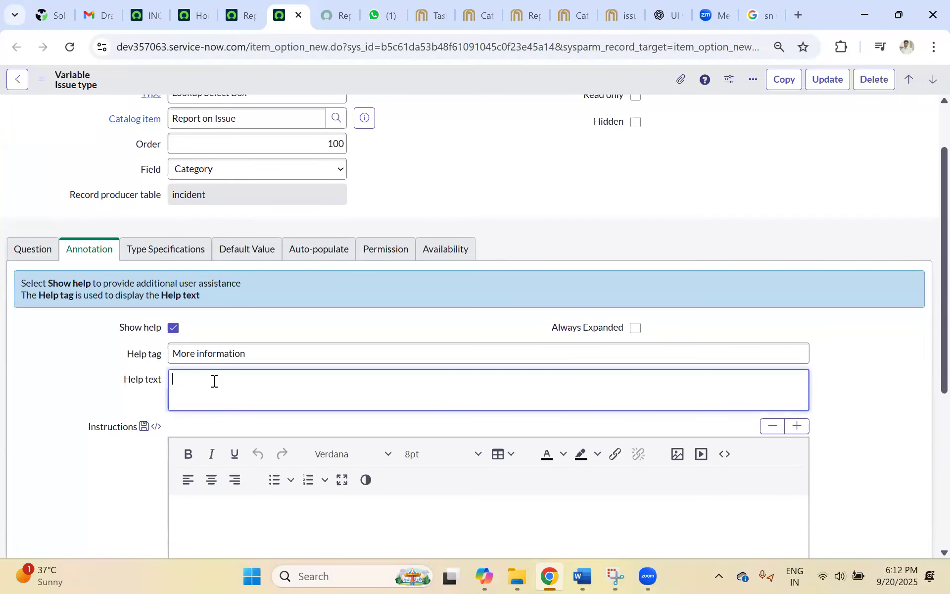
pyautogui.write('category')
pyautogui.press('BackSpace')
pyautogui.press('BackSpace')
pyautogui.press('BackSpace')
pyautogui.press('BackSpace')
pyautogui.press('BackSpace')
pyautogui.press('BackSpace')
pyautogui.press('BackSpace')
pyautogui.press('BackSpace')
pyautogui.write('pela')
pyautogui.write(' spe')
pyautogui.write('f')
pyautogui.press('BackSpace')
pyautogui.write('cify category of your is')
pyautogui.rightClick(452, 75)
pyautogui.click(466, 80)
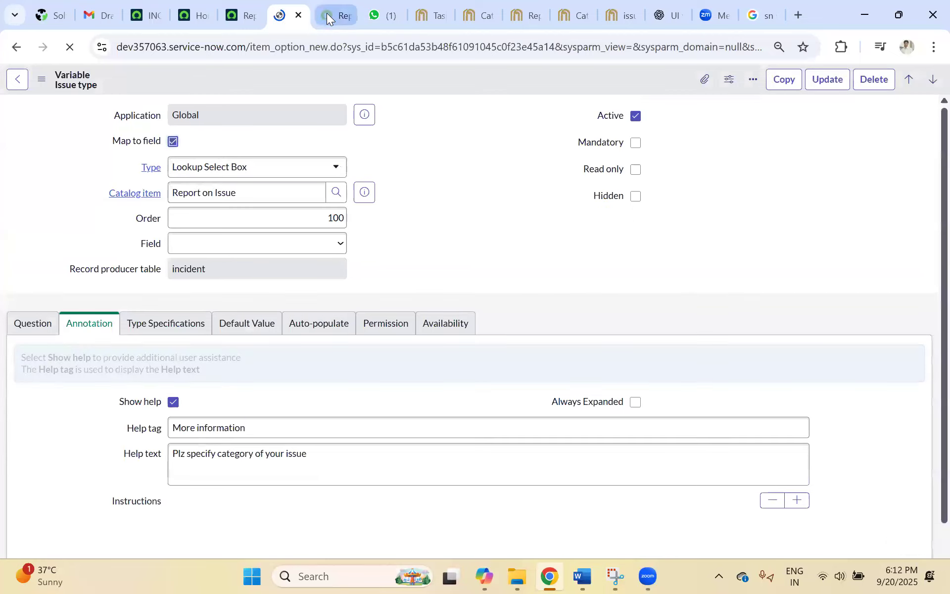
# Reload the Report on Issue portal form and show the help for the Issue type question
pyautogui.click(326, 13)
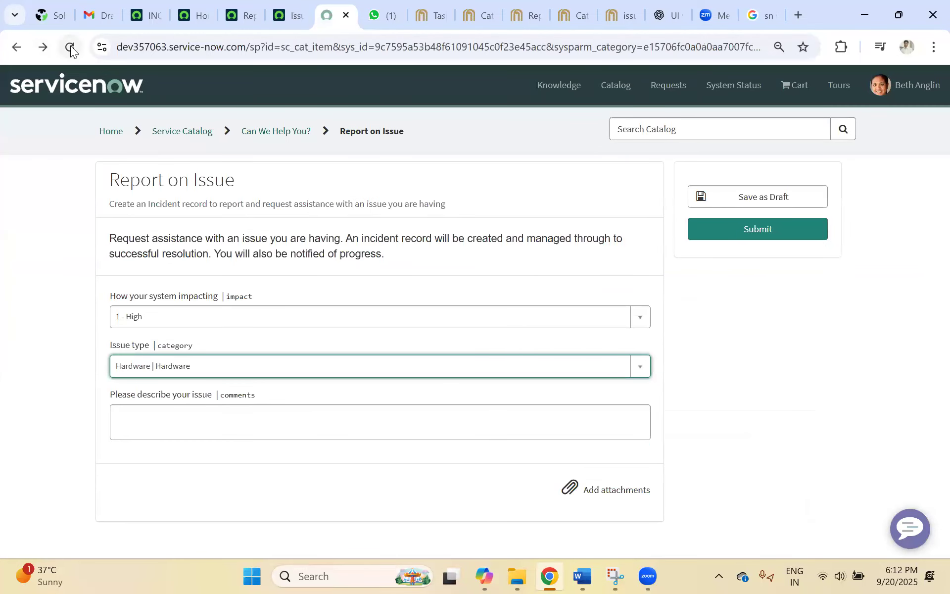
pyautogui.click(70, 45)
pyautogui.click(525, 141)
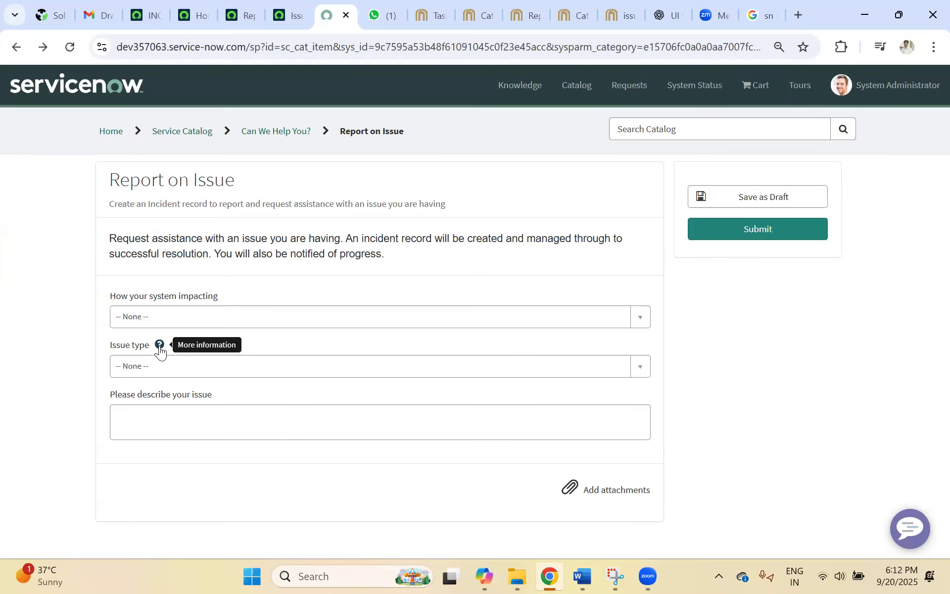
pyautogui.click(160, 345)
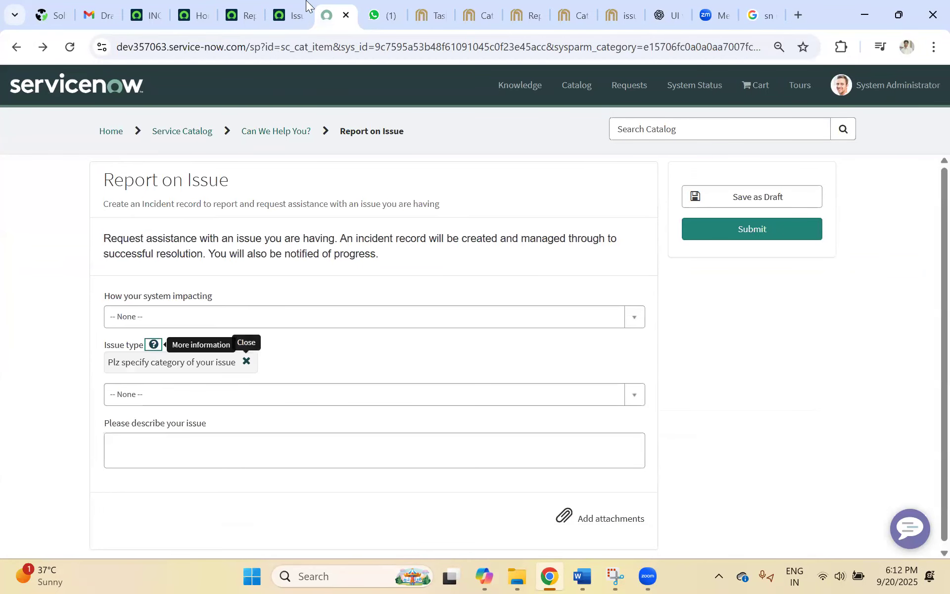
# Turn on Always Expanded for the Issue type variable's help and save the record
pyautogui.click(280, 17)
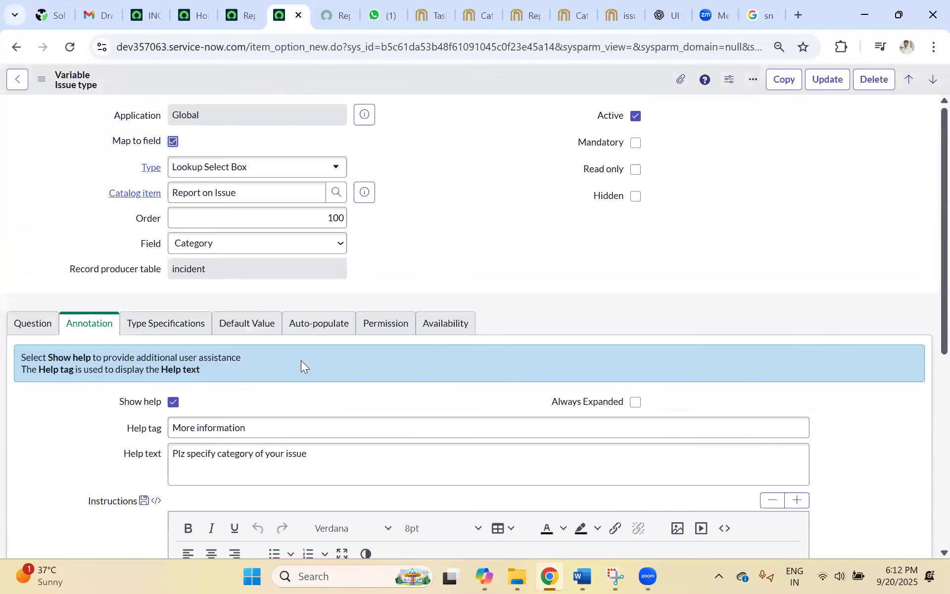
pyautogui.click(636, 402)
pyautogui.rightClick(488, 85)
pyautogui.click(510, 94)
# Close the Issue type help on the portal form and reload the page to check its default display
pyautogui.click(341, 14)
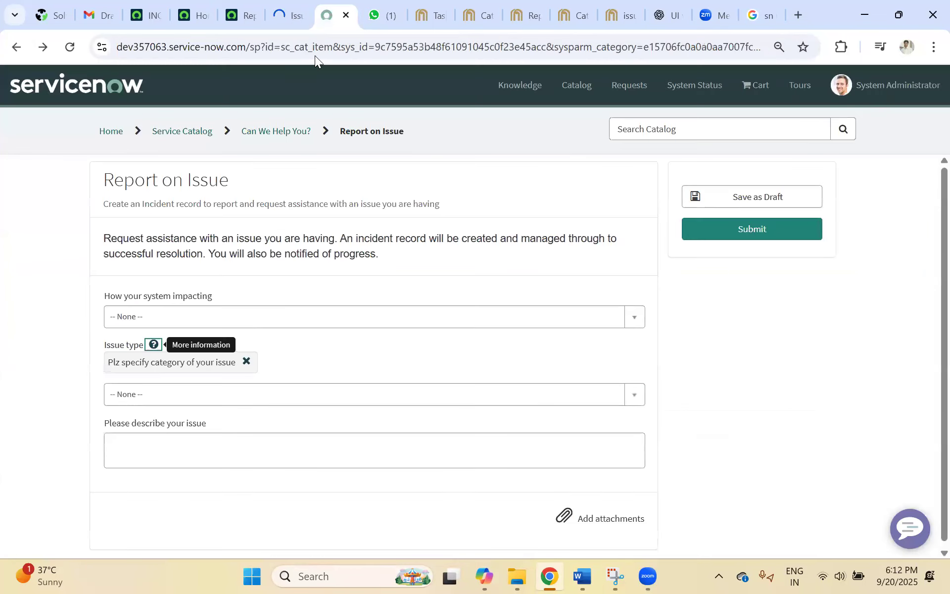
pyautogui.click(245, 361)
pyautogui.click(70, 46)
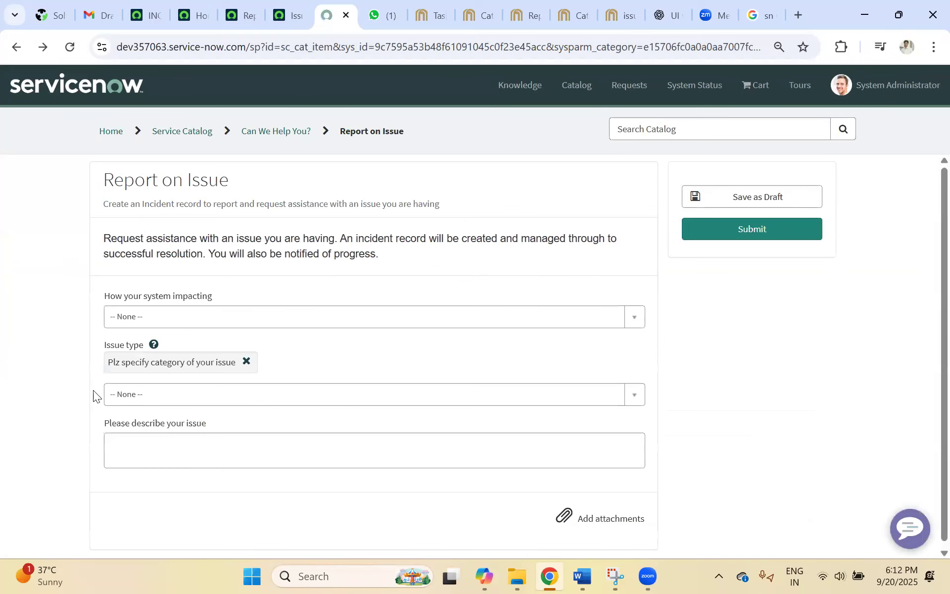
# Turn off Always Expanded for the Issue type help, save the variable, and show the help on the portal form
pyautogui.click(288, 17)
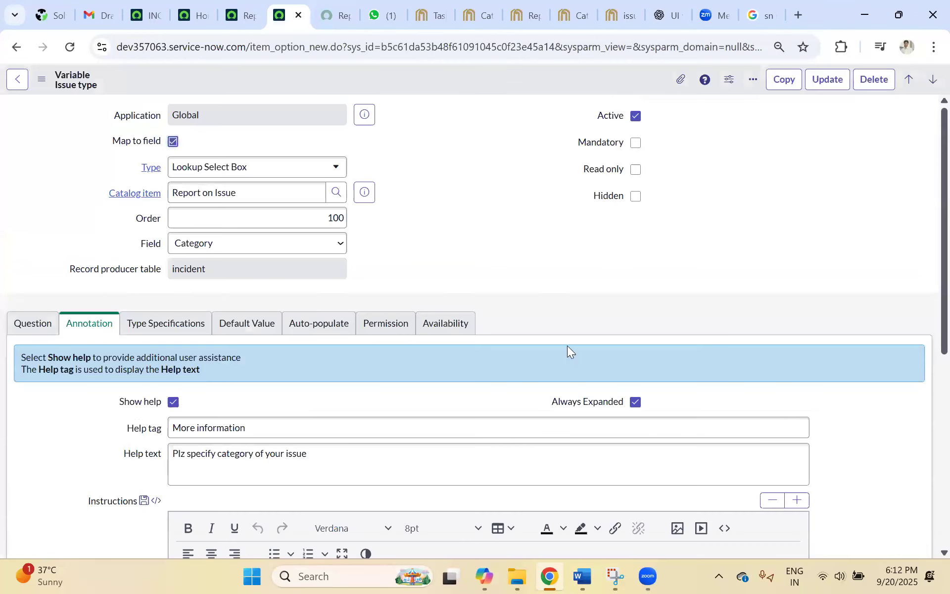
pyautogui.rightClick(479, 82)
pyautogui.click(336, 10)
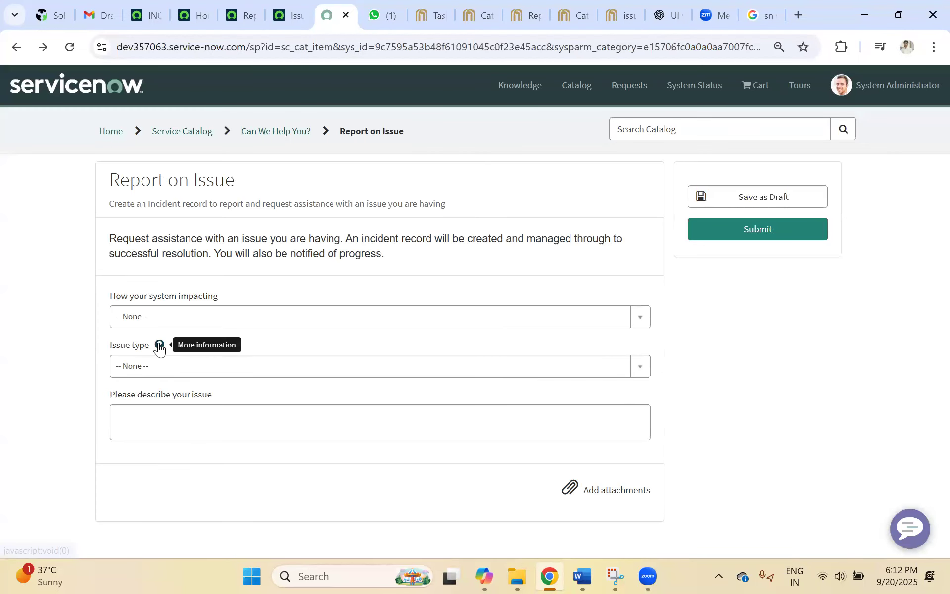
pyautogui.click(158, 345)
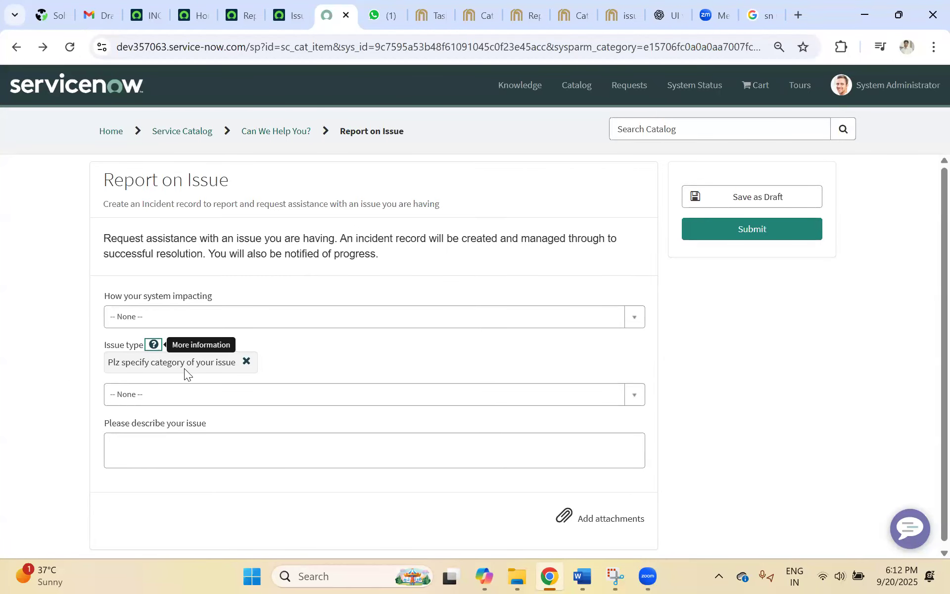
# Review the Issue type variable's annotation settings, including the help text and the instructions editor
pyautogui.click(295, 17)
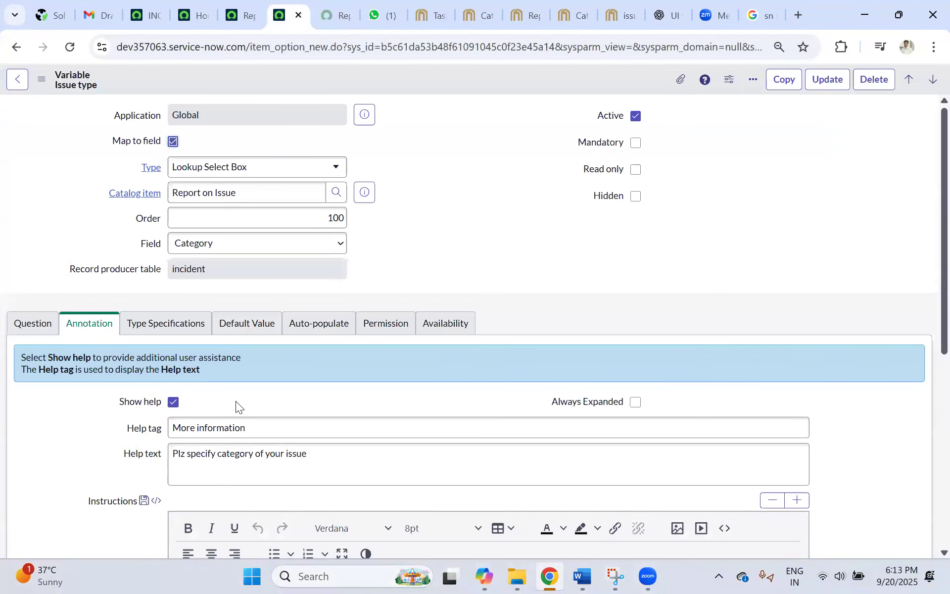
pyautogui.scroll(-3, 214, 427)
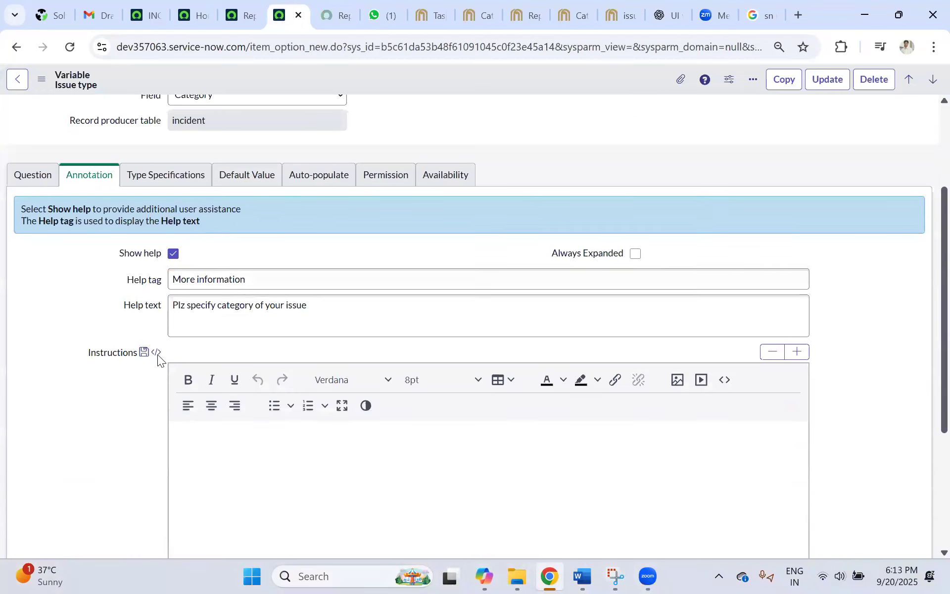
pyautogui.click(198, 438)
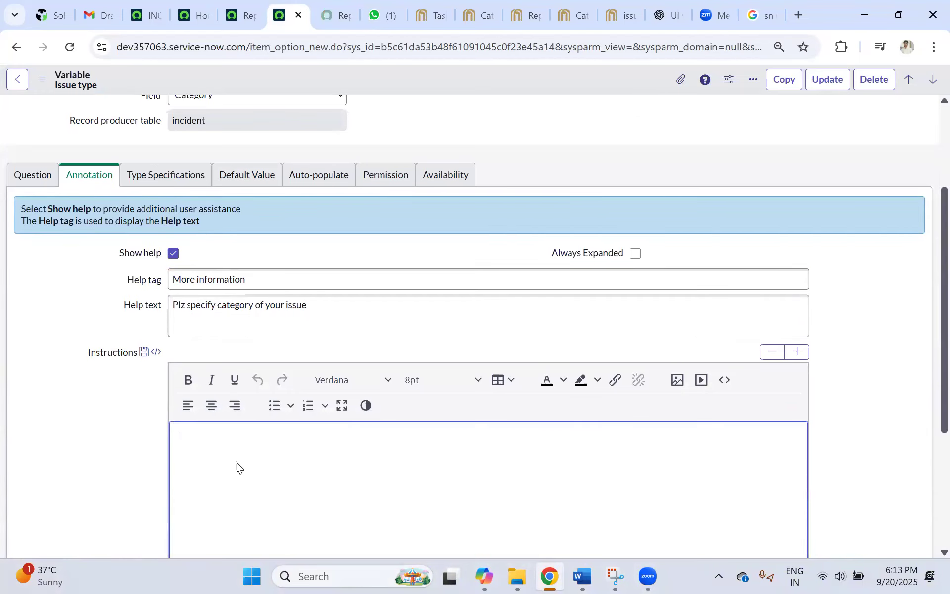
pyautogui.tripleClick(203, 297)
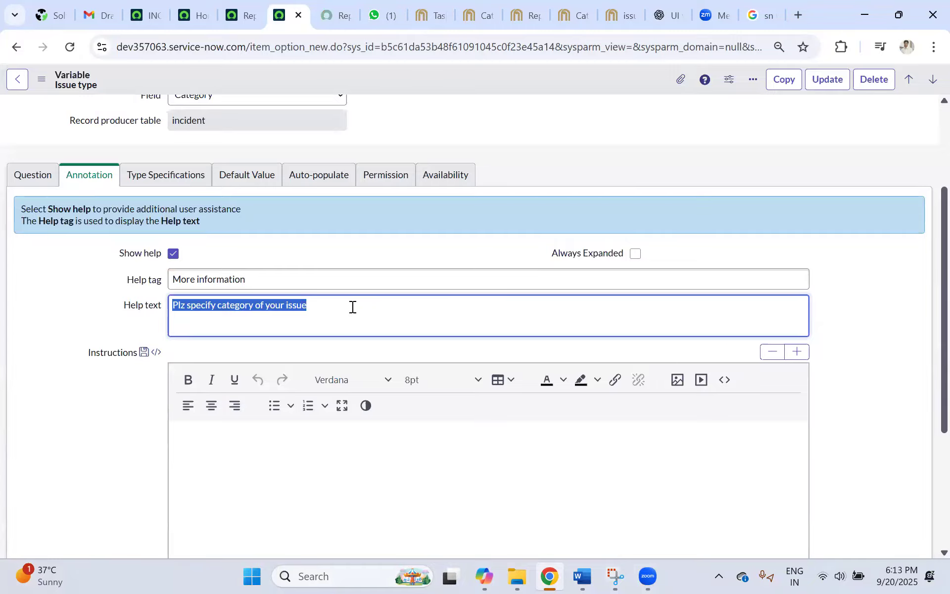
pyautogui.scroll(-4, 795, 322)
pyautogui.scroll(6, 150, 304)
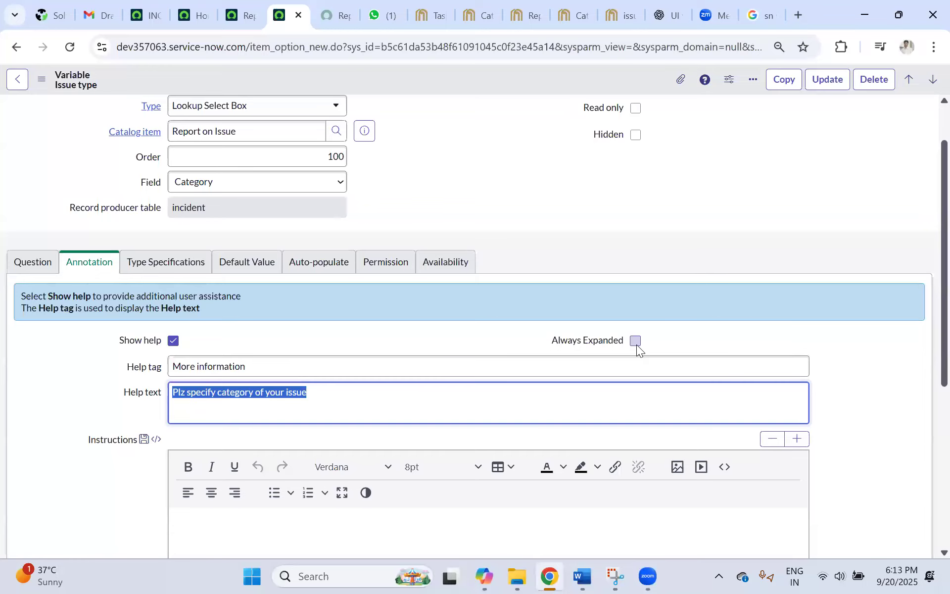
# Examine the Issue type variable's type specifications, including the lookup table and the note on its record limit
pyautogui.click(166, 262)
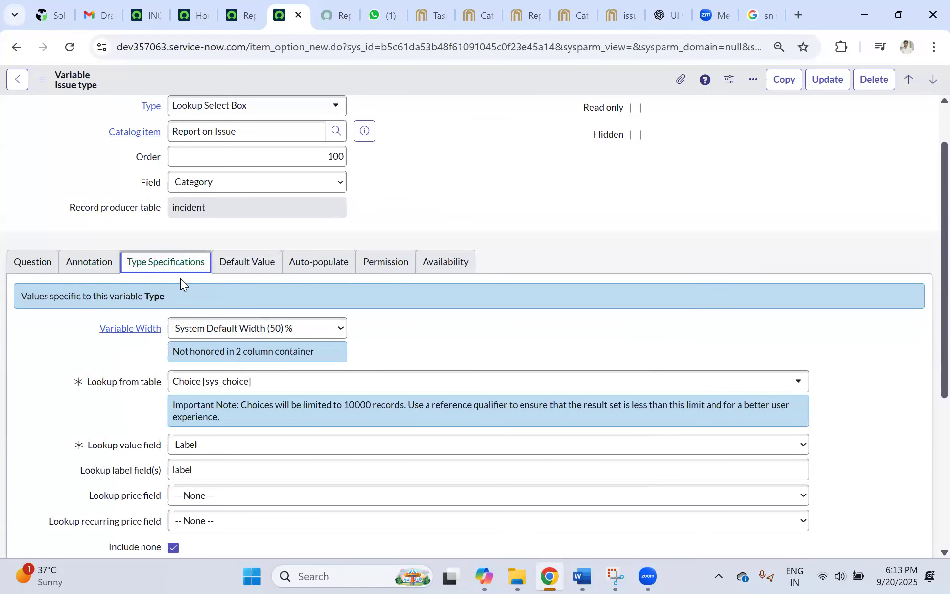
pyautogui.scroll(1, 204, 178)
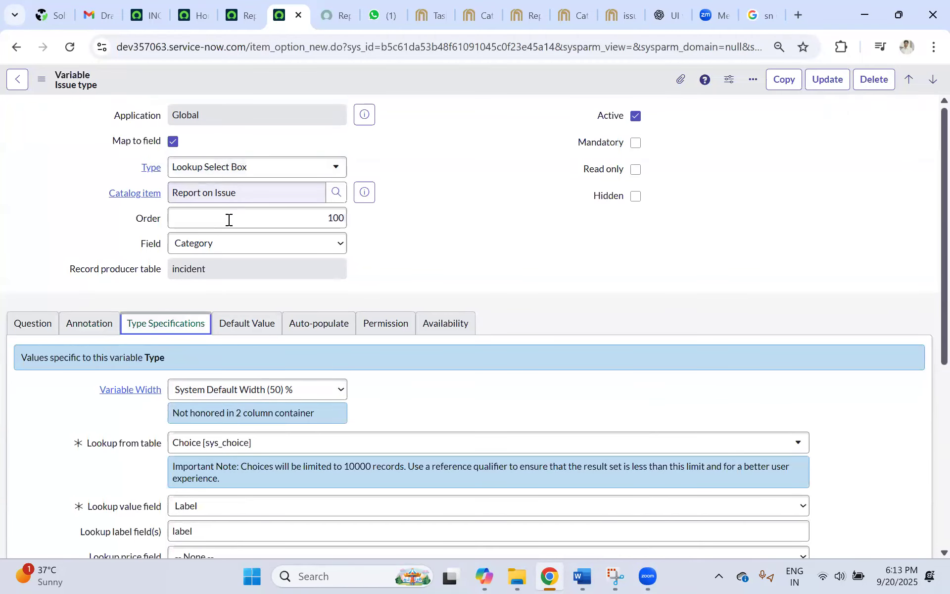
pyautogui.scroll(-3, 539, 339)
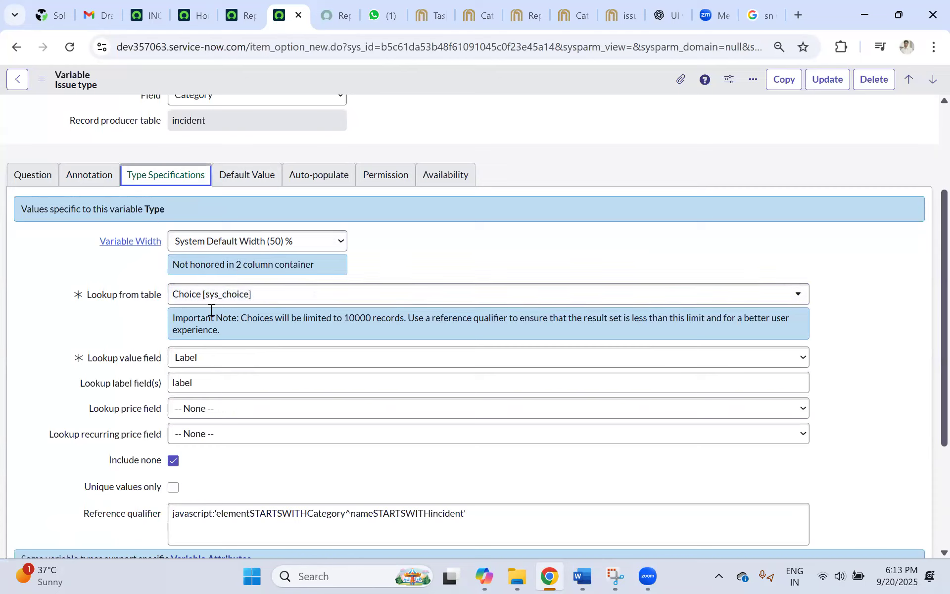
pyautogui.moveTo(183, 318); pyautogui.dragTo(787, 318)
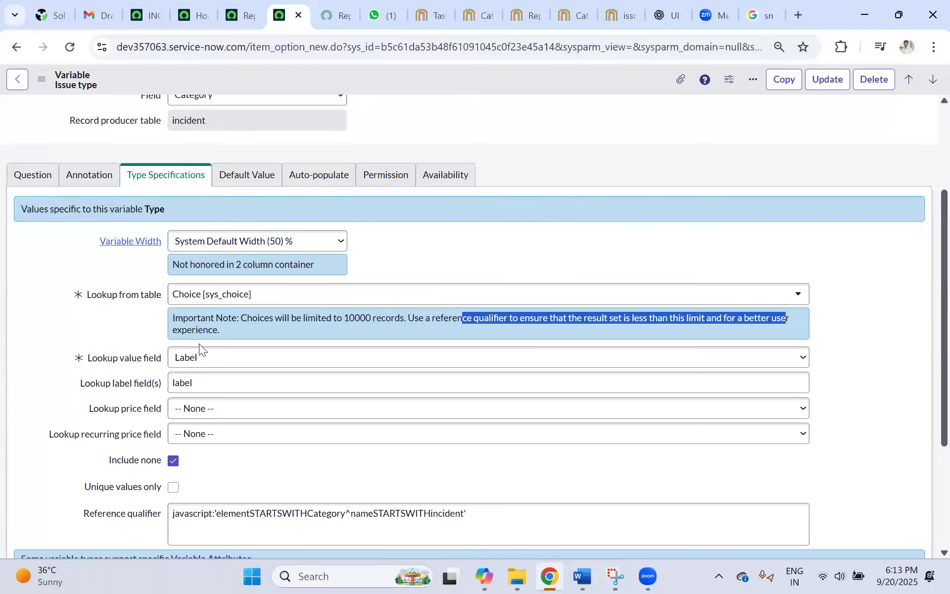
pyautogui.moveTo(182, 329); pyautogui.dragTo(269, 334)
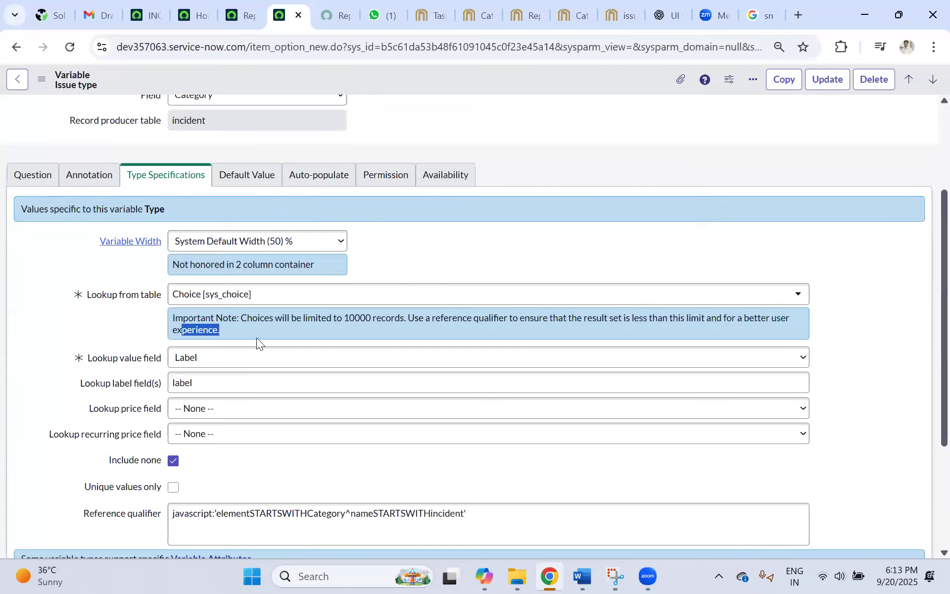
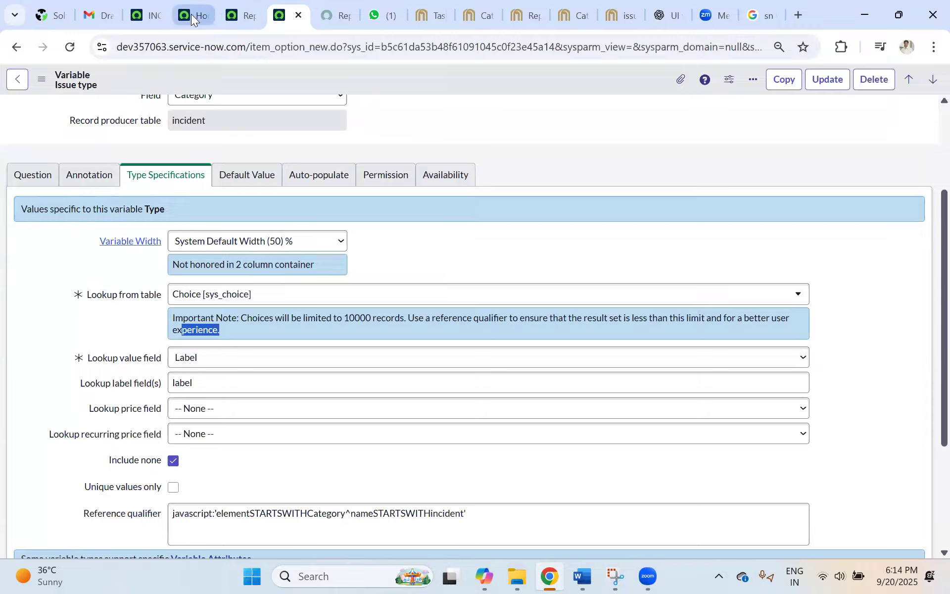
# Find the Choice Lists module by searching the navigator for "choice" and open it in its own tab
pyautogui.click(130, 11)
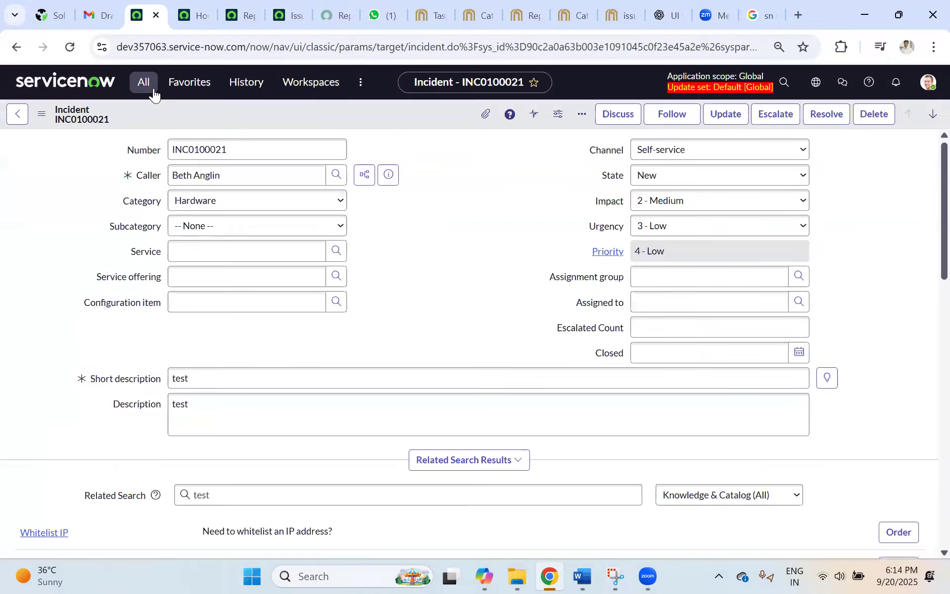
pyautogui.click(148, 85)
pyautogui.write('choice')
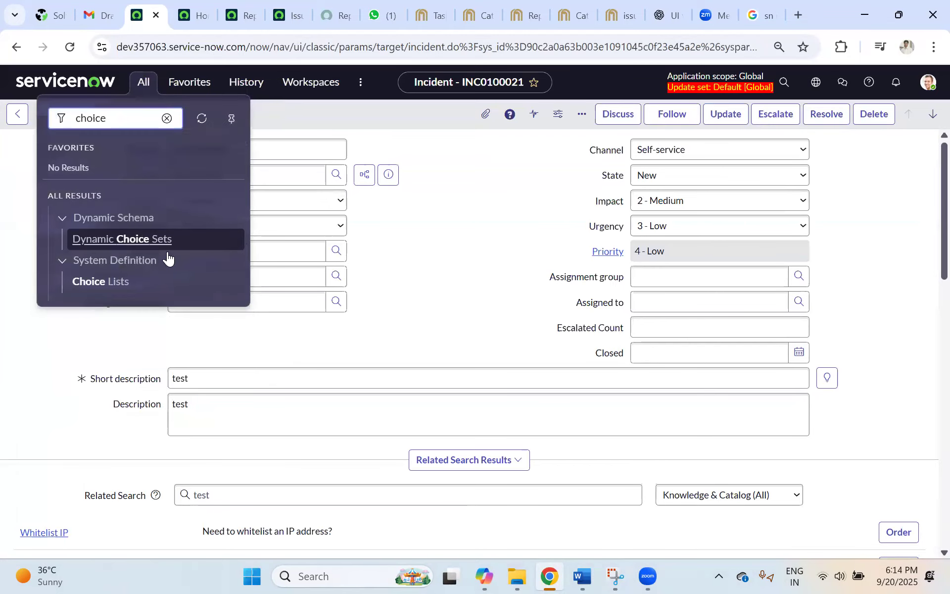
pyautogui.click(106, 281)
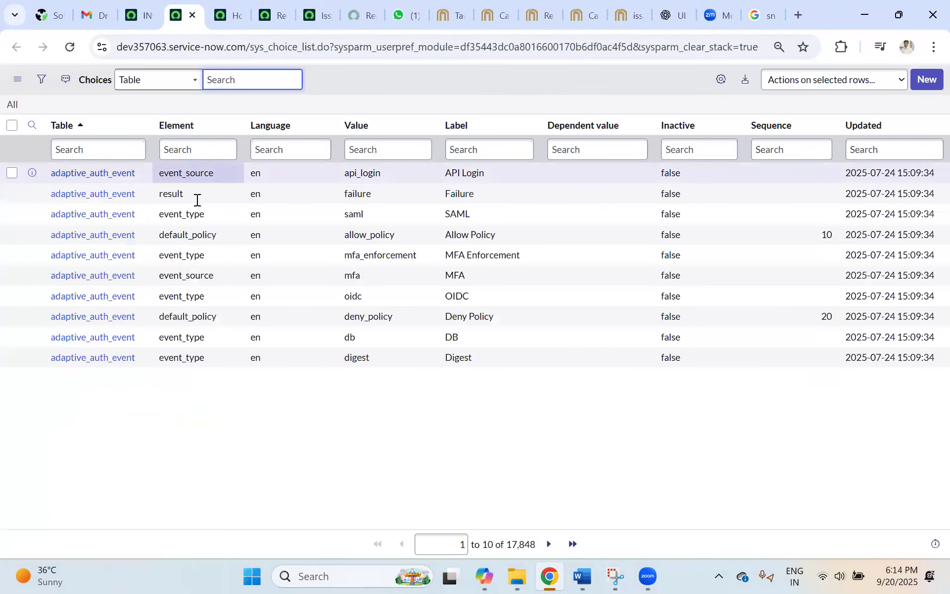
# Filter the choices list to the incident table and the category element
pyautogui.click(95, 146)
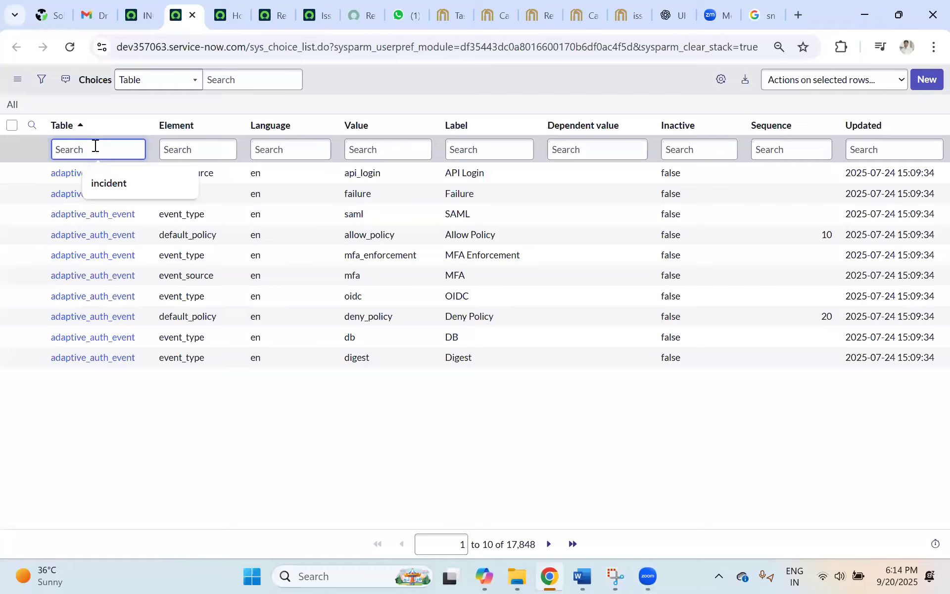
pyautogui.click(109, 184)
pyautogui.press('Return')
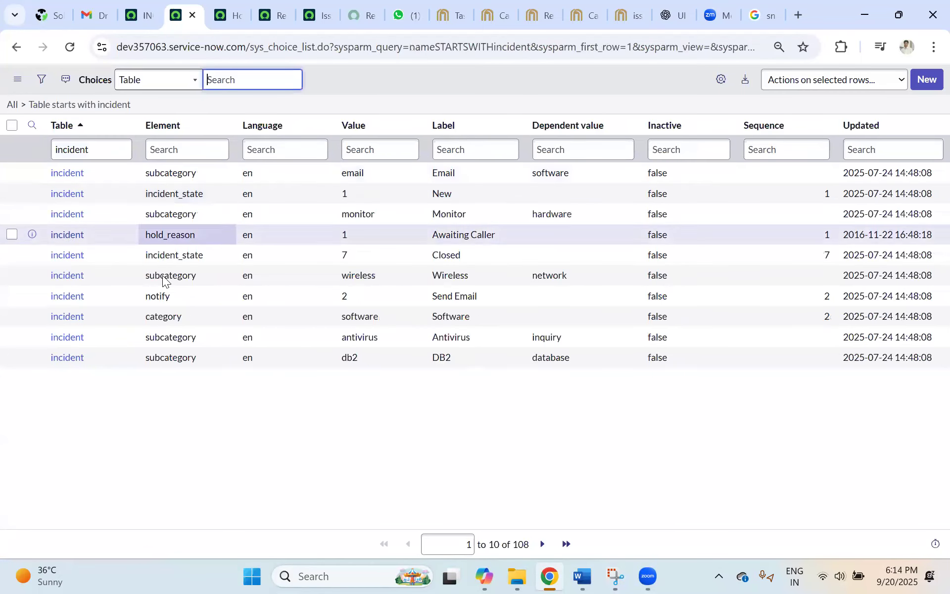
pyautogui.rightClick(169, 317)
pyautogui.click(203, 321)
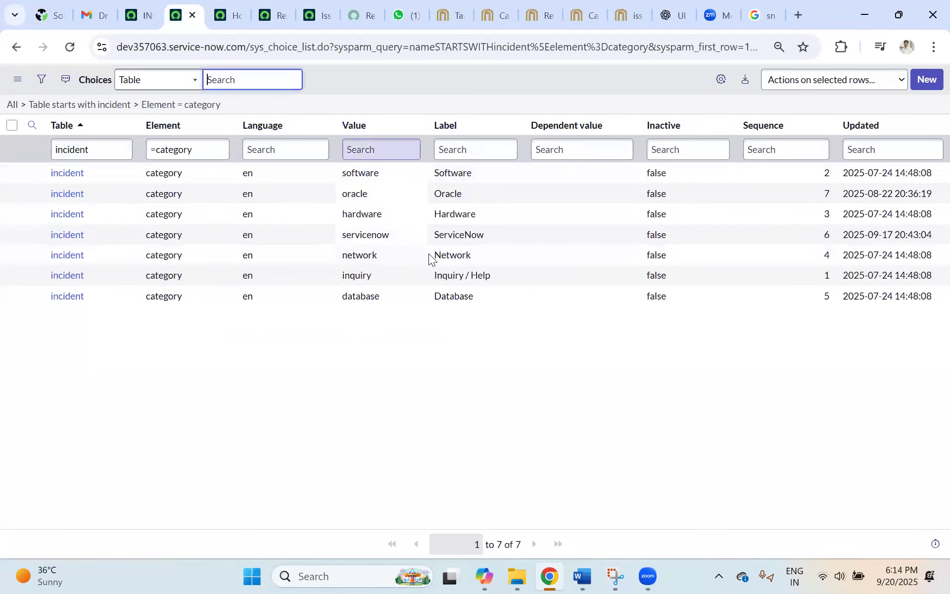
# Close the Service Operations Workspace tab and return to the Issue type variable's type specifications
pyautogui.click(226, 11)
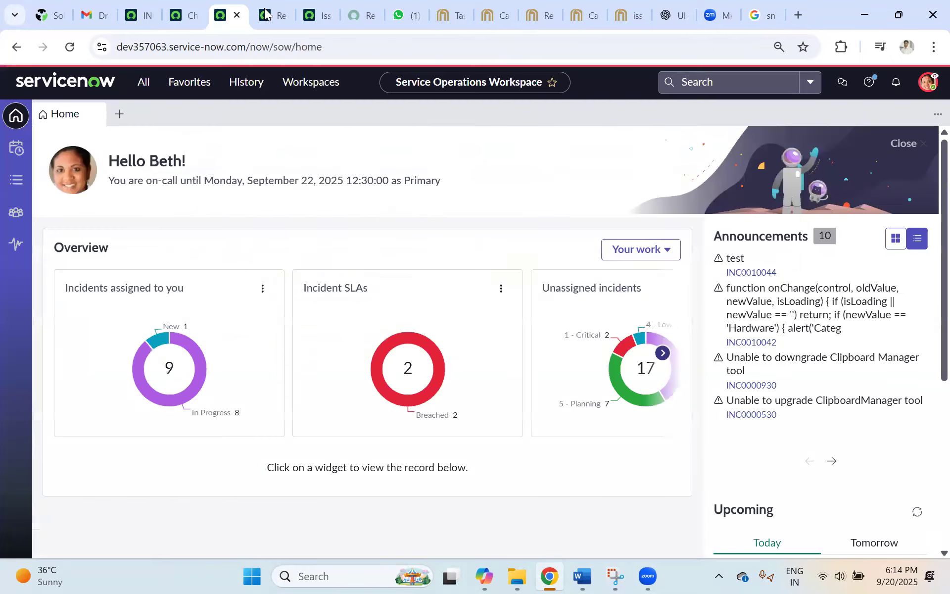
pyautogui.click(264, 8)
pyautogui.click(237, 13)
pyautogui.hotkey('ctrl', 'w')
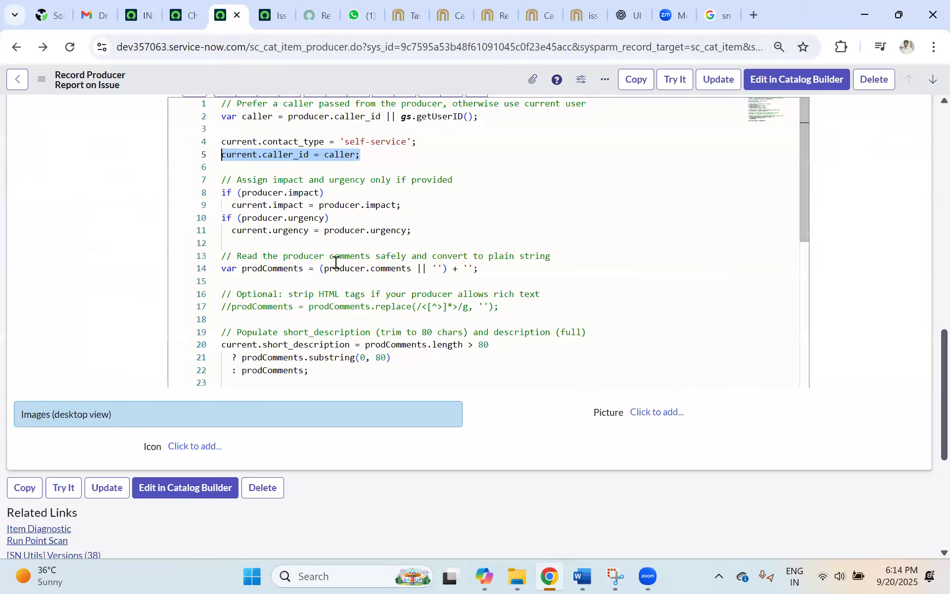
pyautogui.scroll(-3, 398, 346)
pyautogui.scroll(-1, 399, 377)
pyautogui.click(297, 15)
pyautogui.scroll(-4, 332, 287)
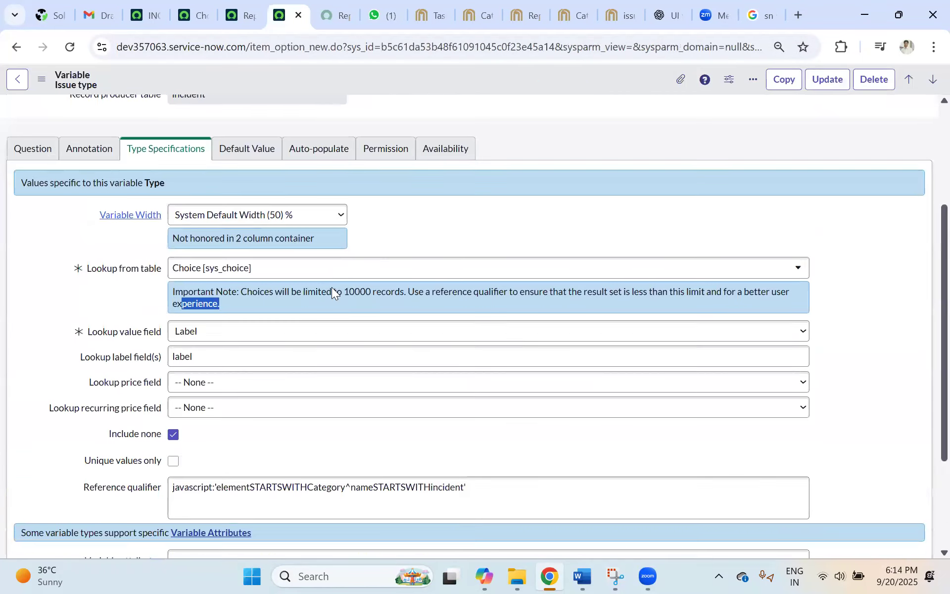
pyautogui.scroll(3, 191, 248)
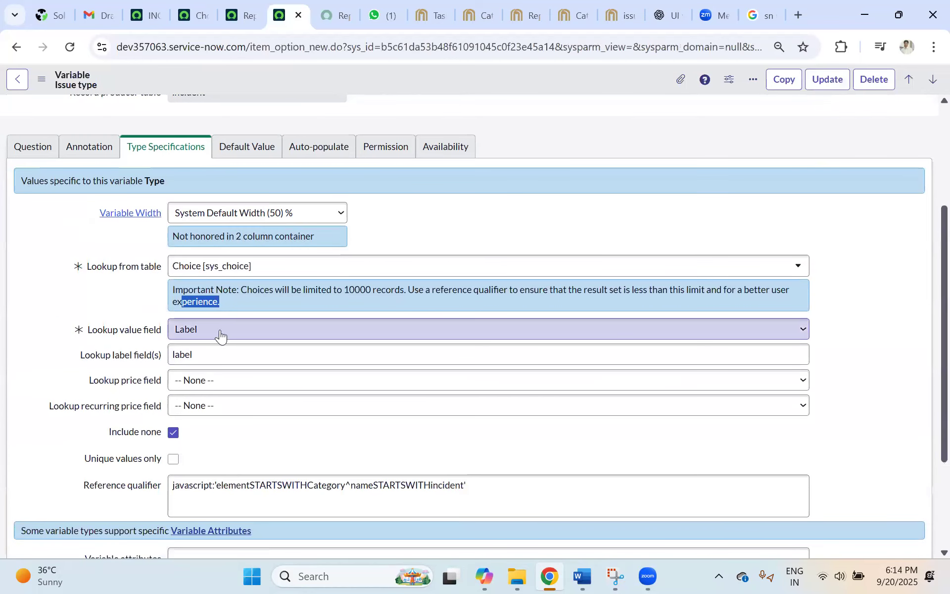
# Compare the Issue type variable's Lookup label field(s) setting with the columns of the incident category choices
pyautogui.click(199, 14)
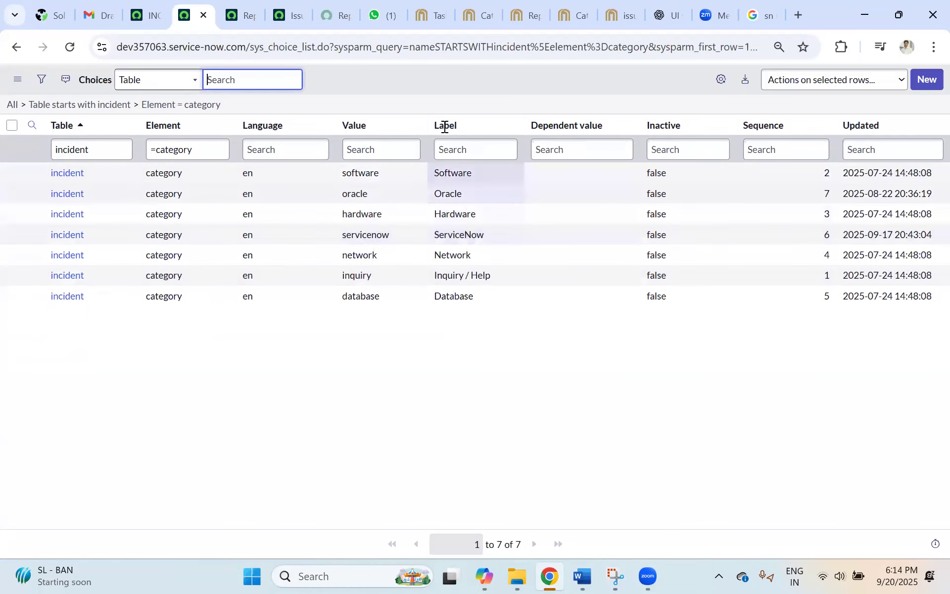
pyautogui.click(277, 18)
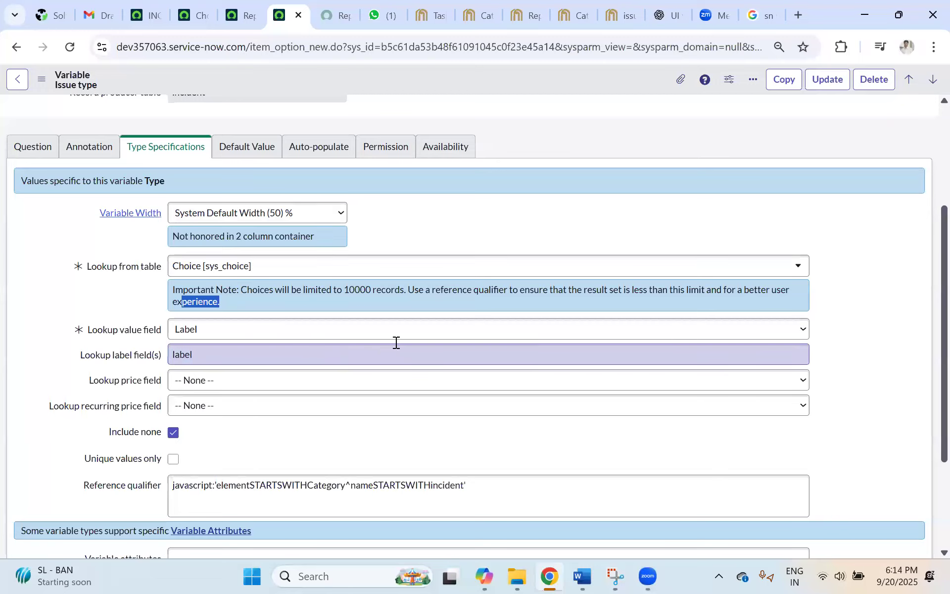
pyautogui.moveTo(216, 358); pyautogui.dragTo(157, 357)
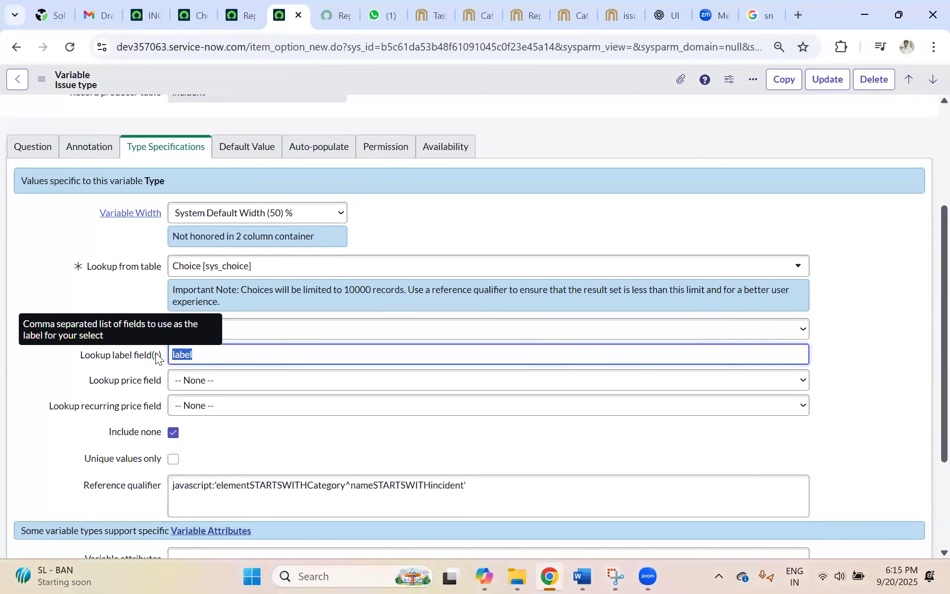
pyautogui.click(239, 5)
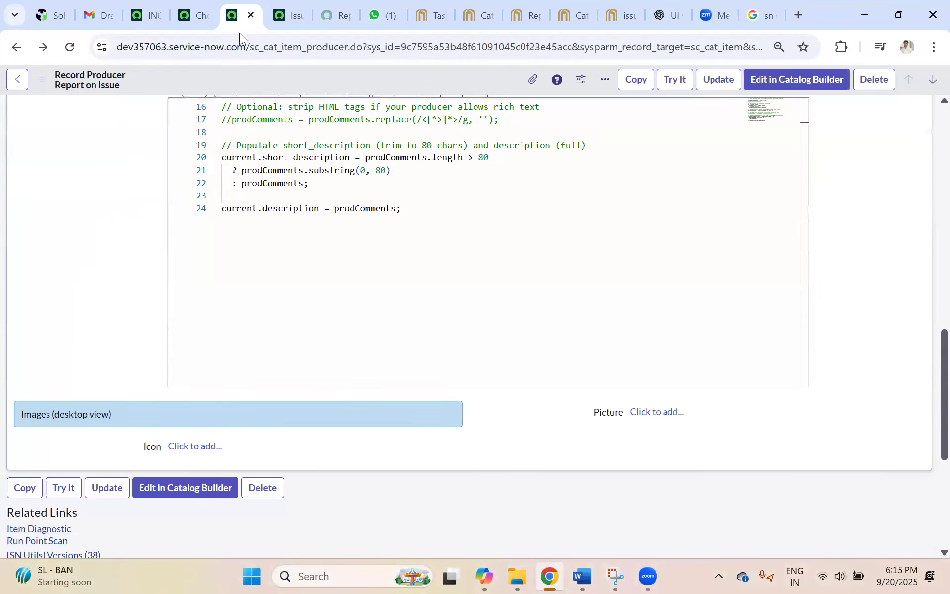
pyautogui.click(184, 13)
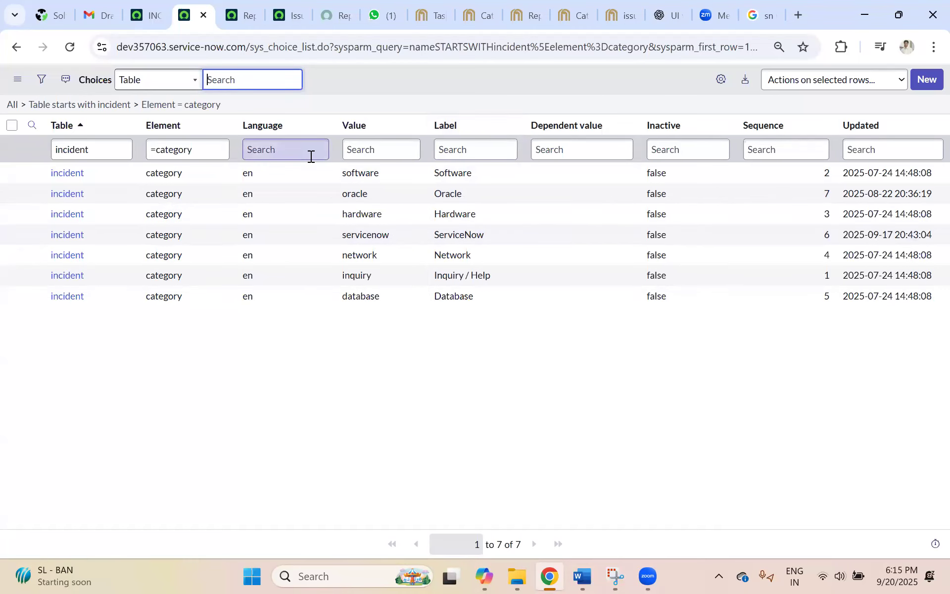
pyautogui.click(252, 9)
pyautogui.click(282, 9)
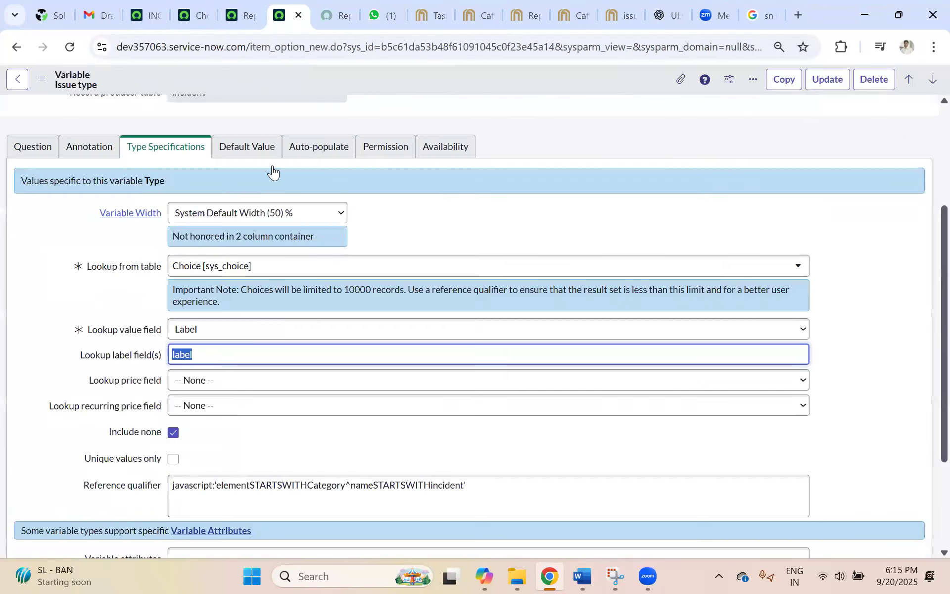
# Examine the Lookup value field and Lookup label field(s) settings against the Value and Label columns of the category choices
pyautogui.moveTo(102, 331); pyautogui.dragTo(158, 335)
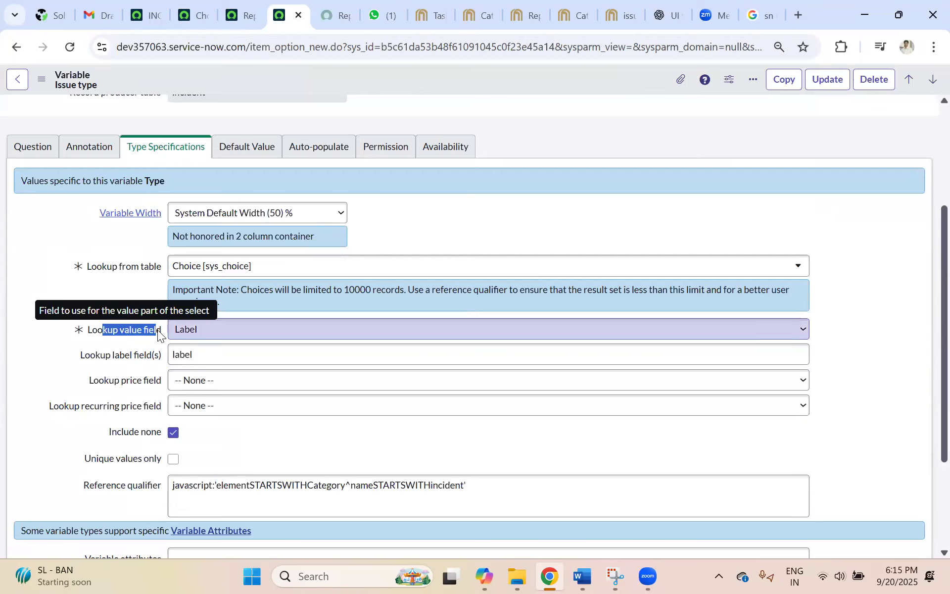
pyautogui.click(201, 13)
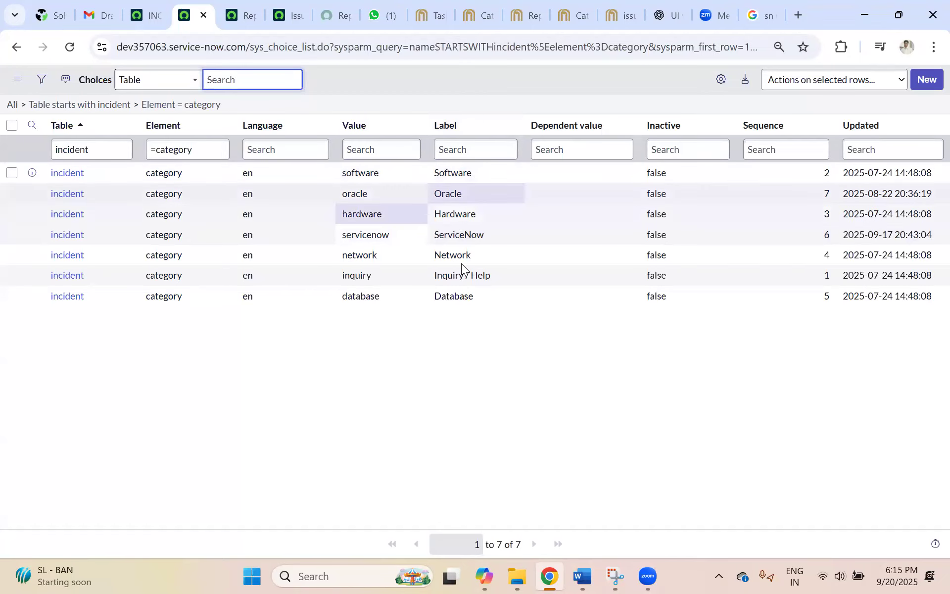
pyautogui.click(285, 20)
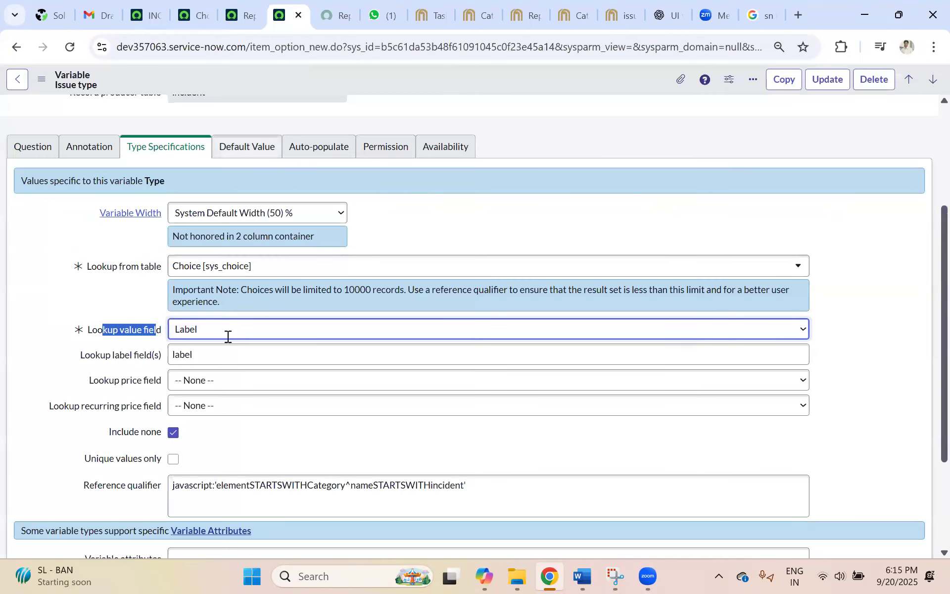
pyautogui.moveTo(103, 359); pyautogui.dragTo(176, 355)
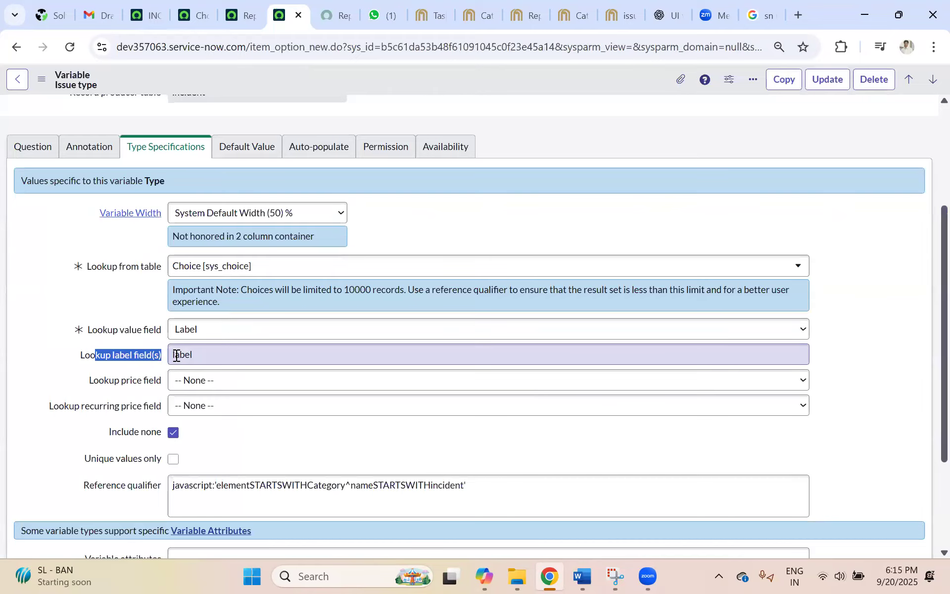
pyautogui.click(236, 16)
pyautogui.click(209, 19)
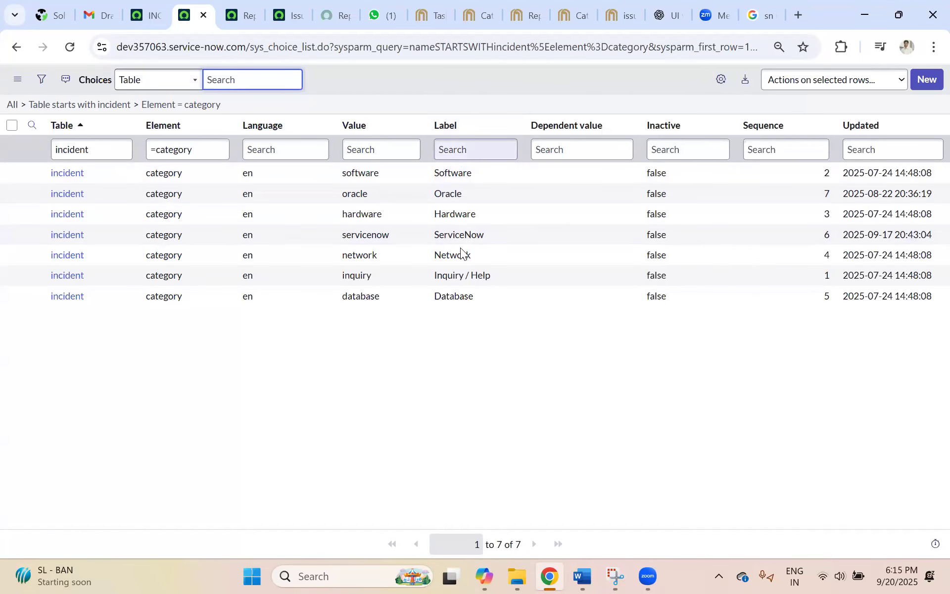
pyautogui.click(242, 16)
pyautogui.click(287, 16)
# Set the Issue type variable's Lookup label field(s) to Value, checking the column name in the choices list, and save the variable
pyautogui.click(147, 354)
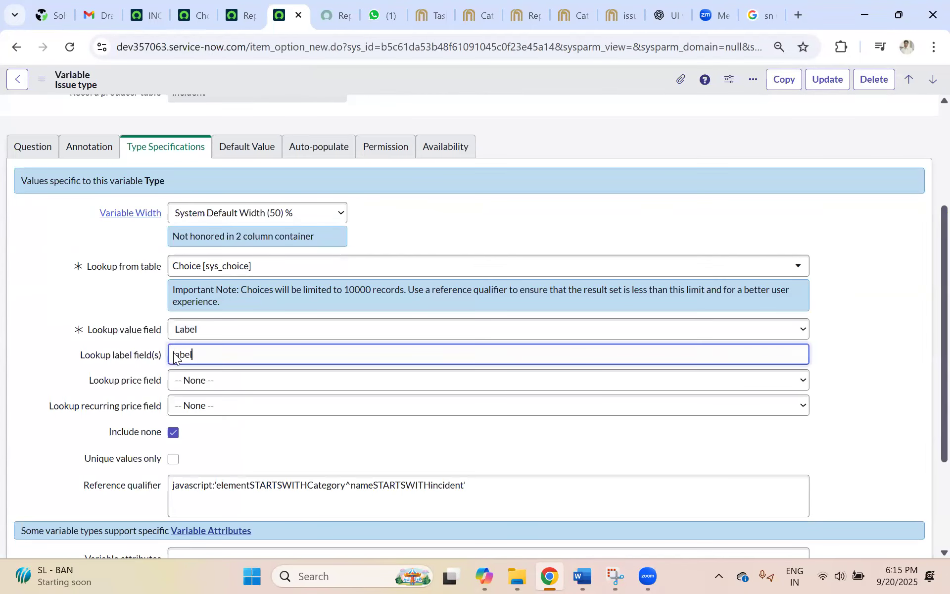
pyautogui.write('Value')
pyautogui.click(243, 12)
pyautogui.click(210, 15)
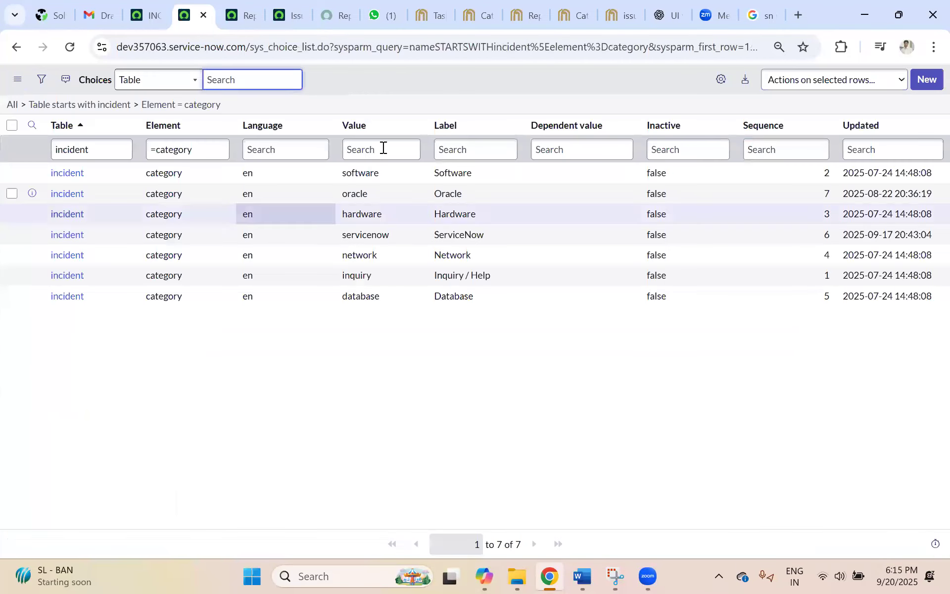
pyautogui.moveTo(368, 127); pyautogui.dragTo(340, 126)
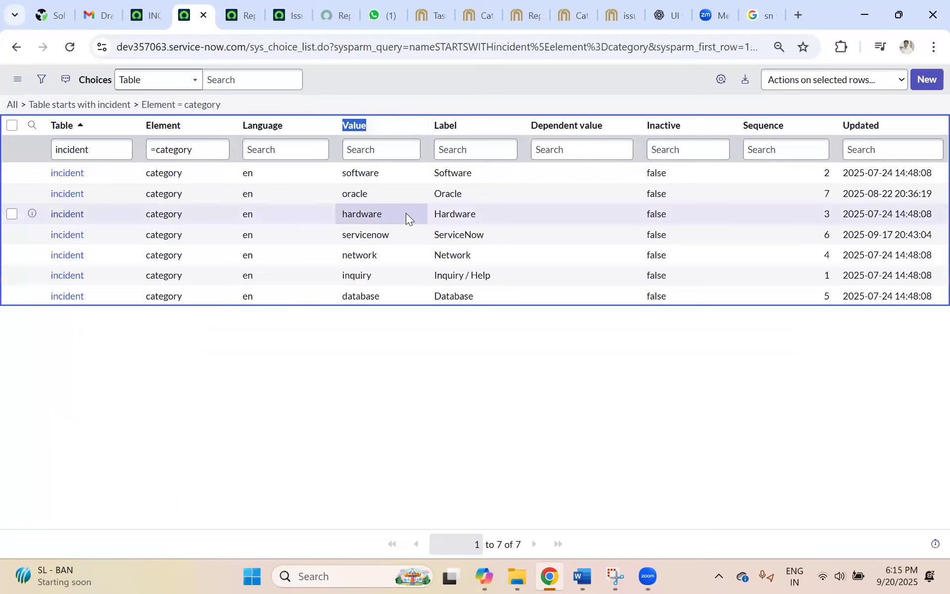
pyautogui.click(291, 14)
pyautogui.moveTo(171, 354); pyautogui.dragTo(274, 352)
pyautogui.click(276, 353)
pyautogui.rightClick(423, 85)
pyautogui.click(435, 97)
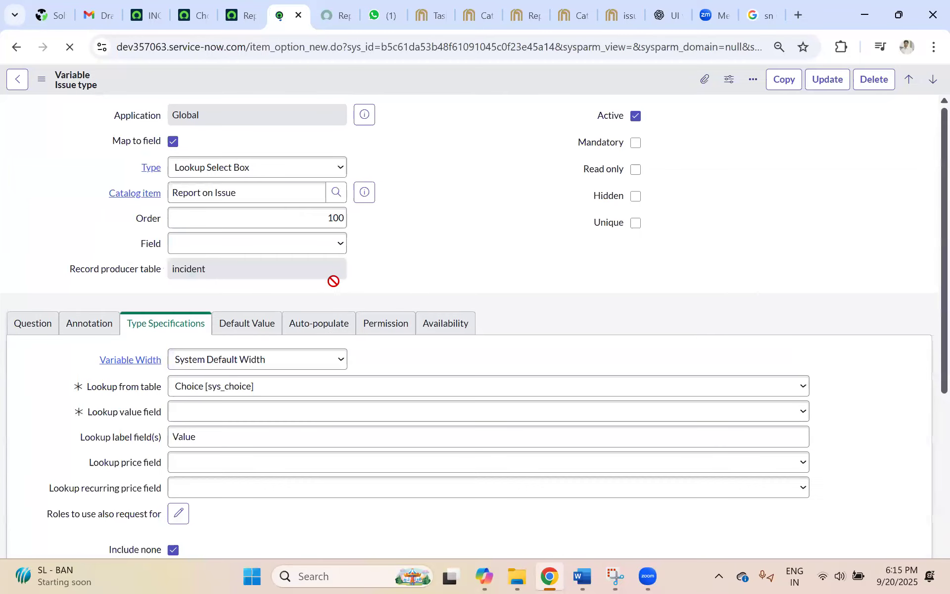
pyautogui.scroll(-5, 290, 353)
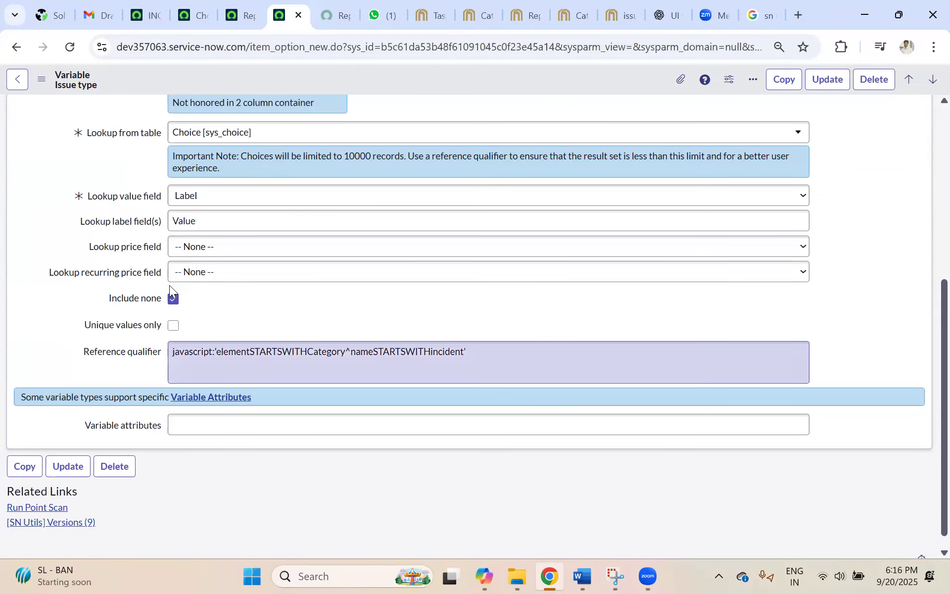
# On the portal form, set How your system impacting to 1 - High and list the Issue type options
pyautogui.click(333, 17)
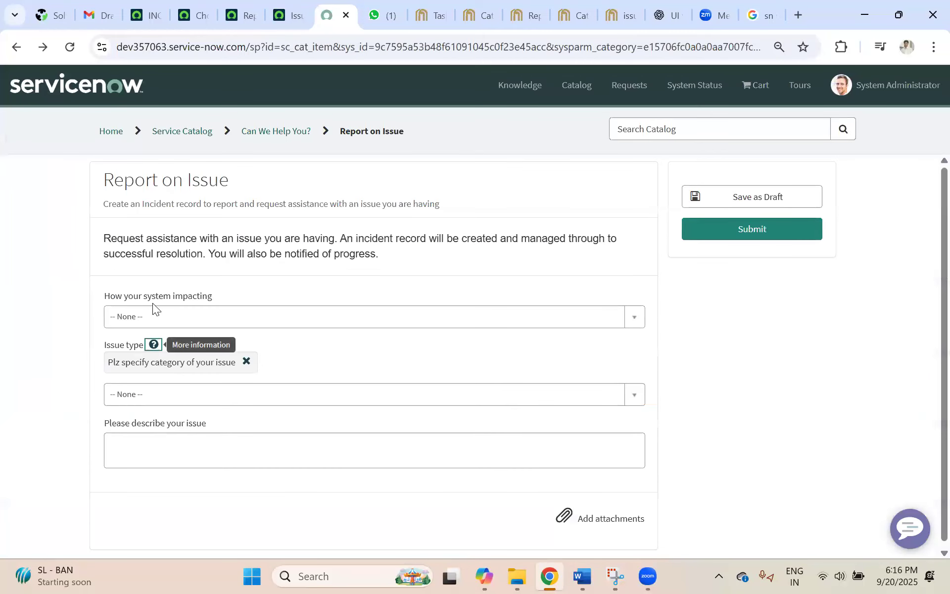
pyautogui.click(132, 319)
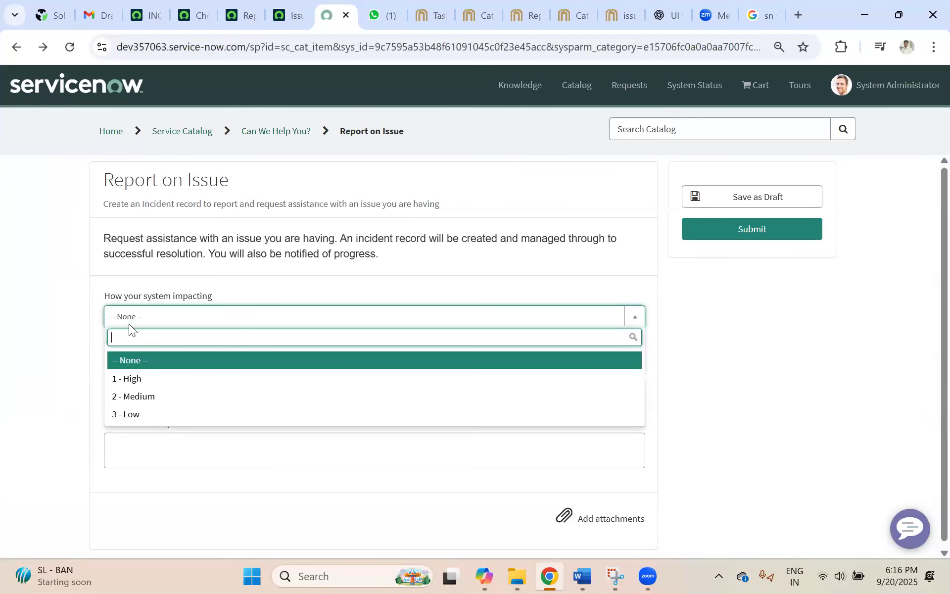
pyautogui.click(128, 381)
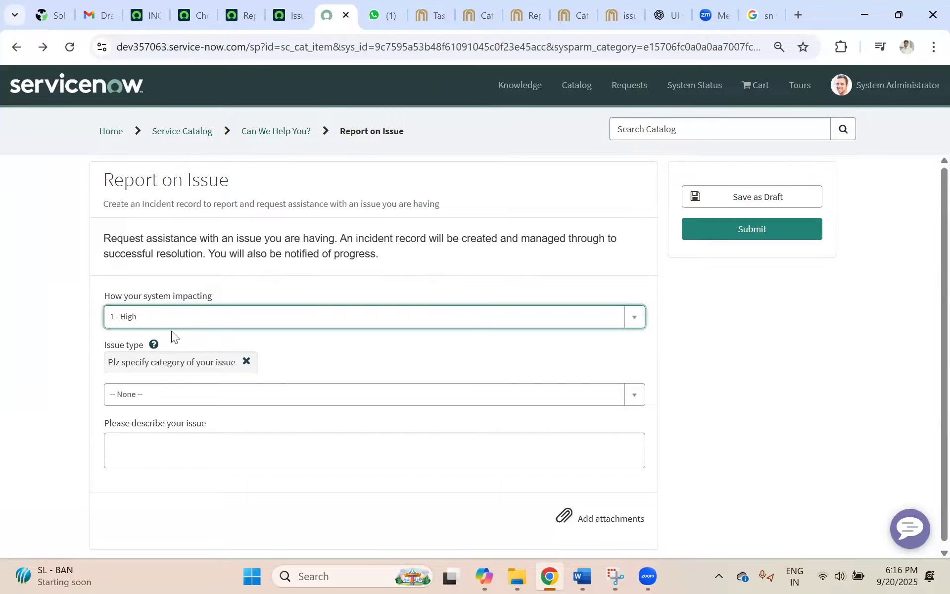
pyautogui.click(136, 389)
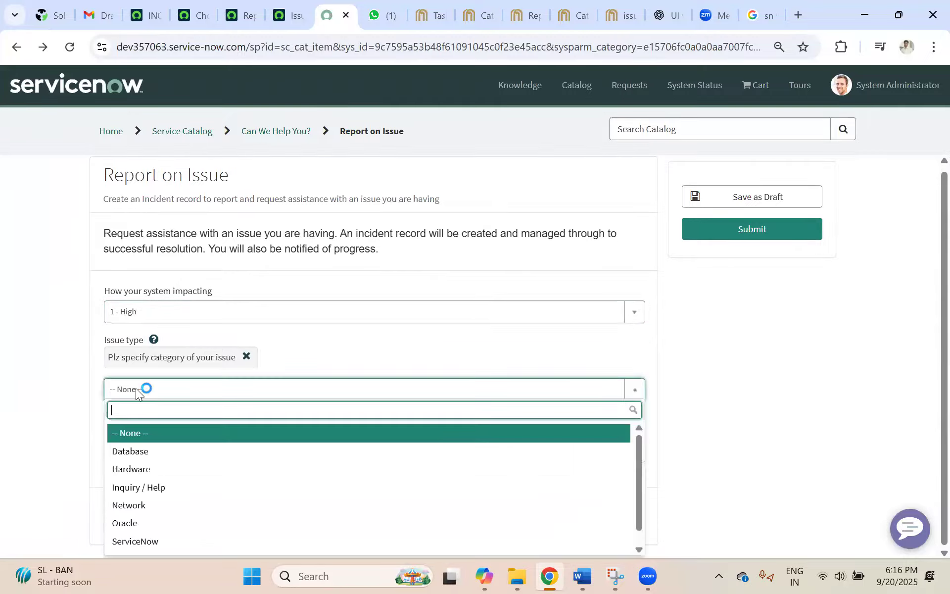
# Reload the portal form, set How your system impacting to 1 - High, and check the Issue type options
pyautogui.click(69, 47)
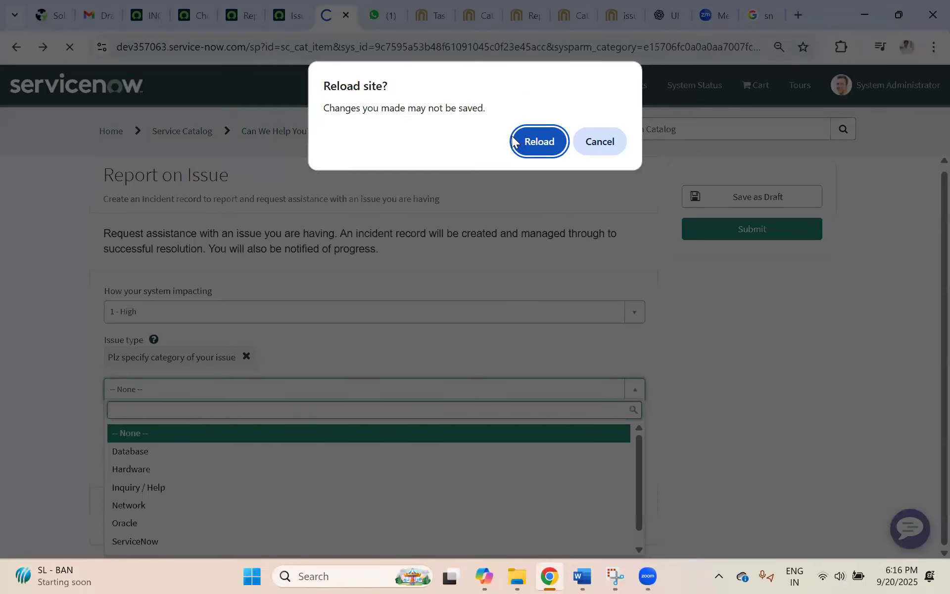
pyautogui.click(515, 140)
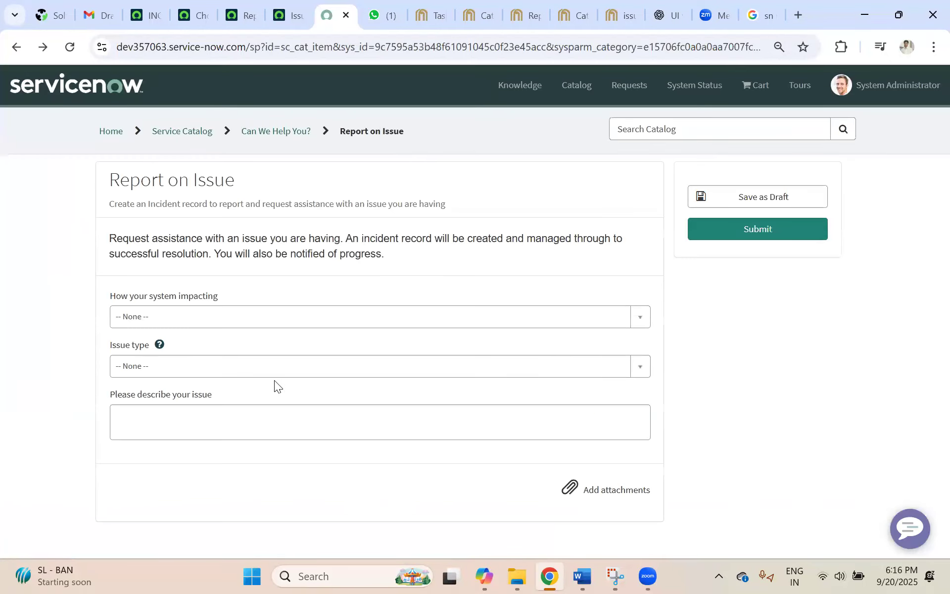
pyautogui.click(136, 318)
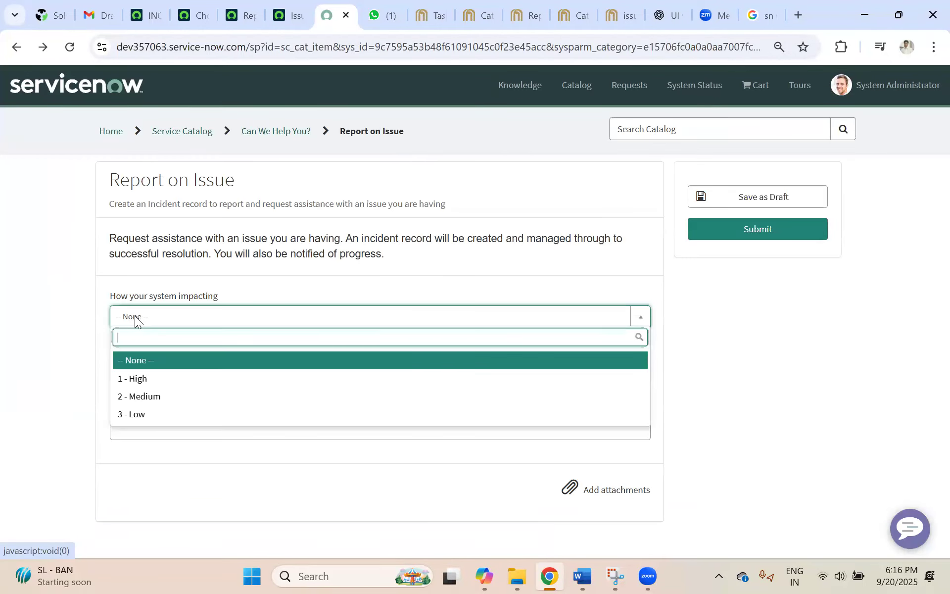
pyautogui.click(136, 378)
pyautogui.click(150, 365)
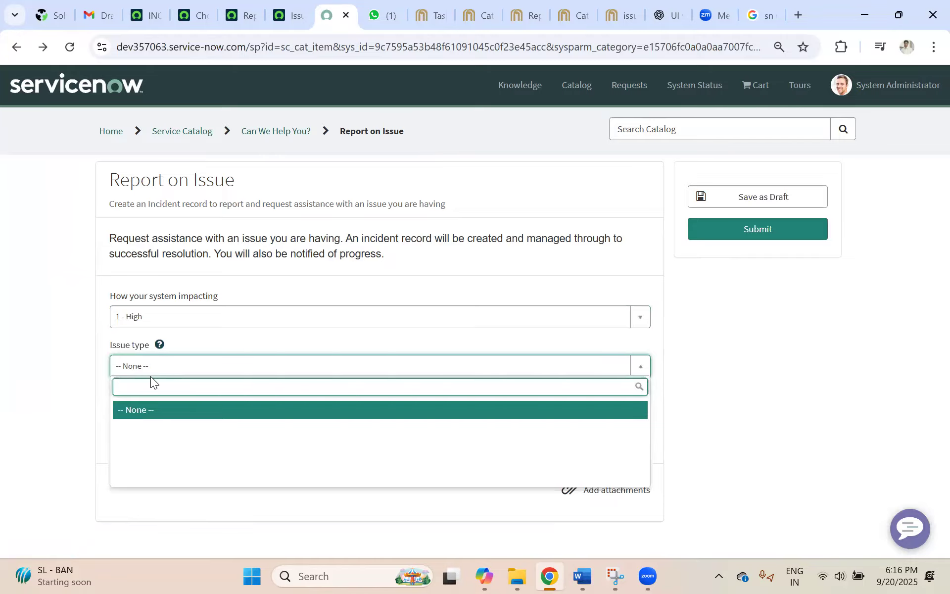
pyautogui.click(144, 366)
pyautogui.click(143, 365)
# Set the Issue type variable's Lookup label field(s) to label and save the variable
pyautogui.click(241, 21)
pyautogui.click(199, 18)
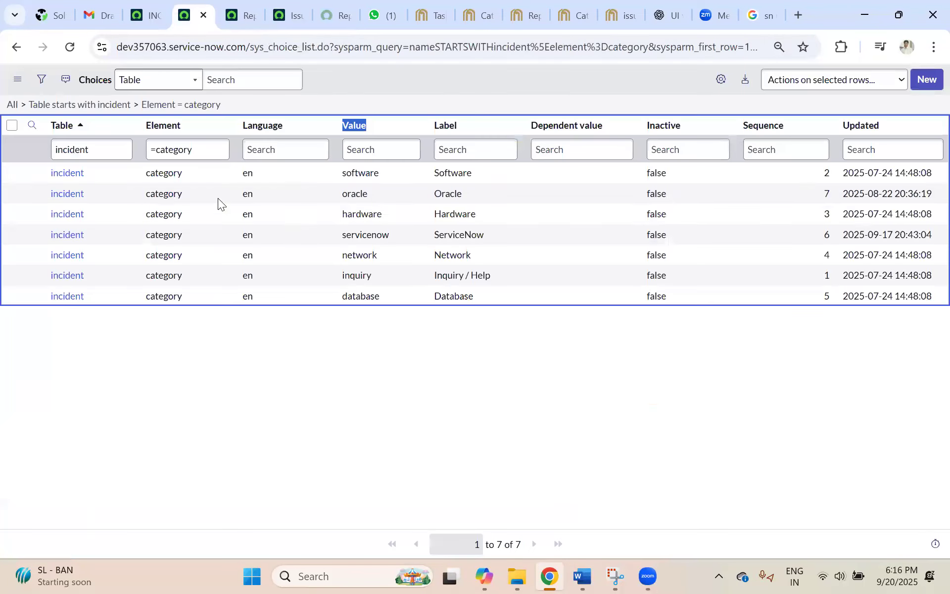
pyautogui.click(252, 21)
pyautogui.click(288, 14)
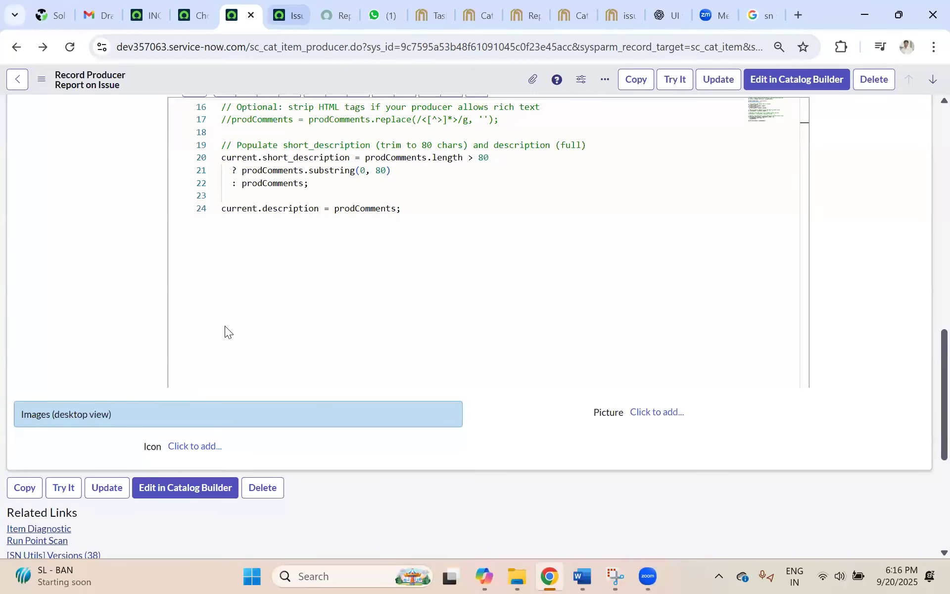
pyautogui.click(202, 223)
pyautogui.doubleClick(202, 221)
pyautogui.write('Label')
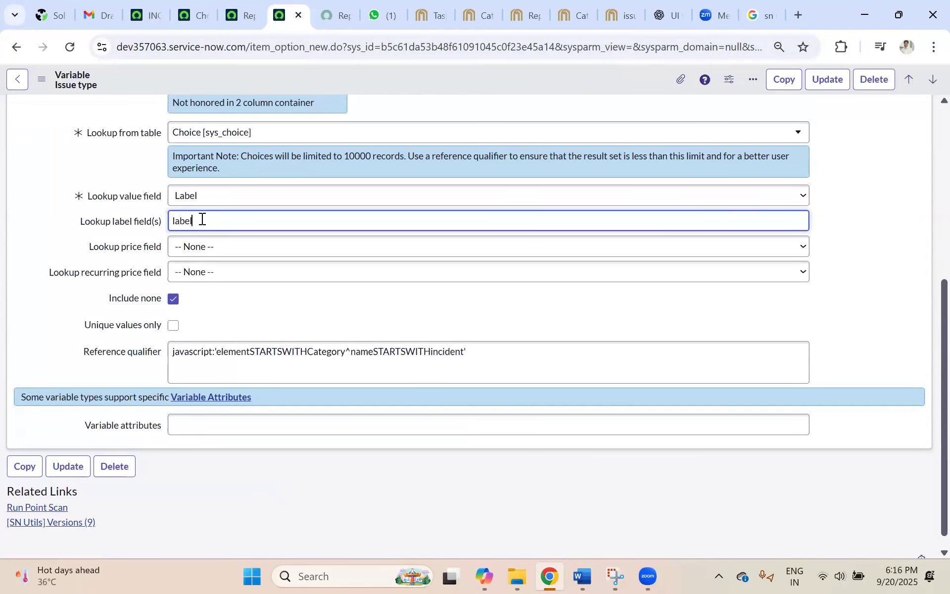
pyautogui.rightClick(323, 75)
pyautogui.click(348, 86)
# Reload the portal form, set How your system impacting to 1 - High, and choose Database as the Issue type
pyautogui.click(332, 9)
pyautogui.click(70, 47)
pyautogui.press('Return')
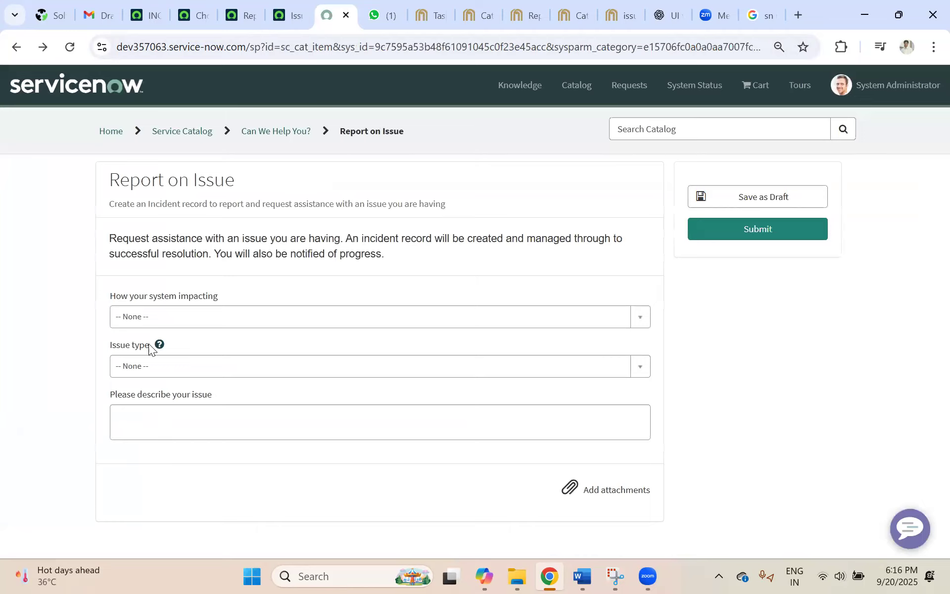
pyautogui.click(135, 321)
pyautogui.click(174, 375)
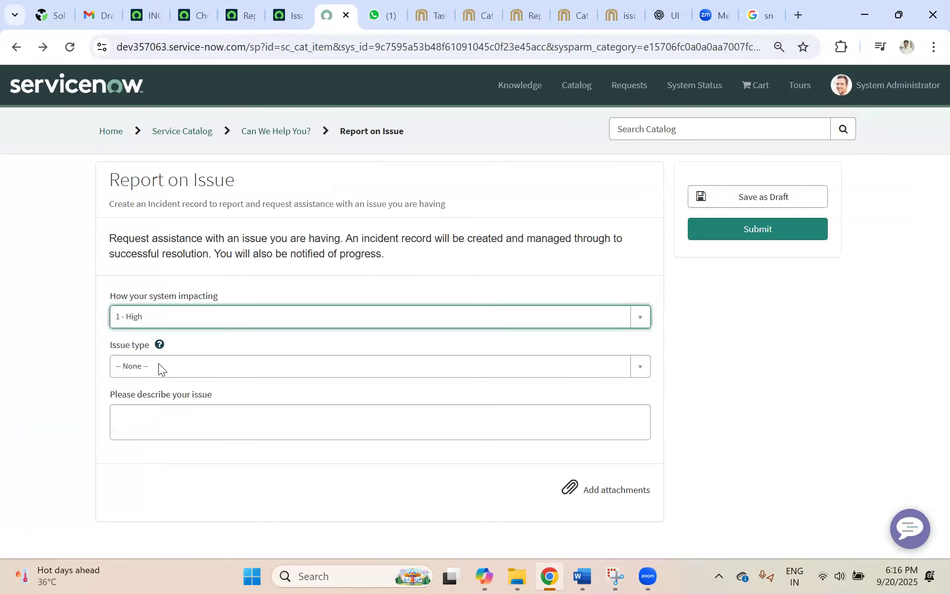
pyautogui.click(158, 366)
pyautogui.press('Return')
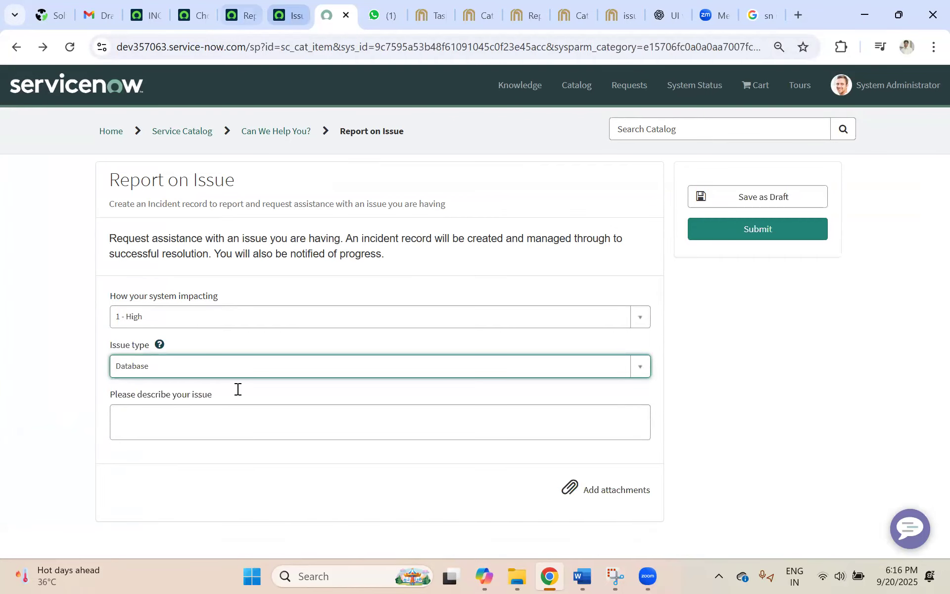
# Compare the Issue type variable's lookup fields and reference qualifier with the Issue type options offered on the portal form
pyautogui.click(235, 6)
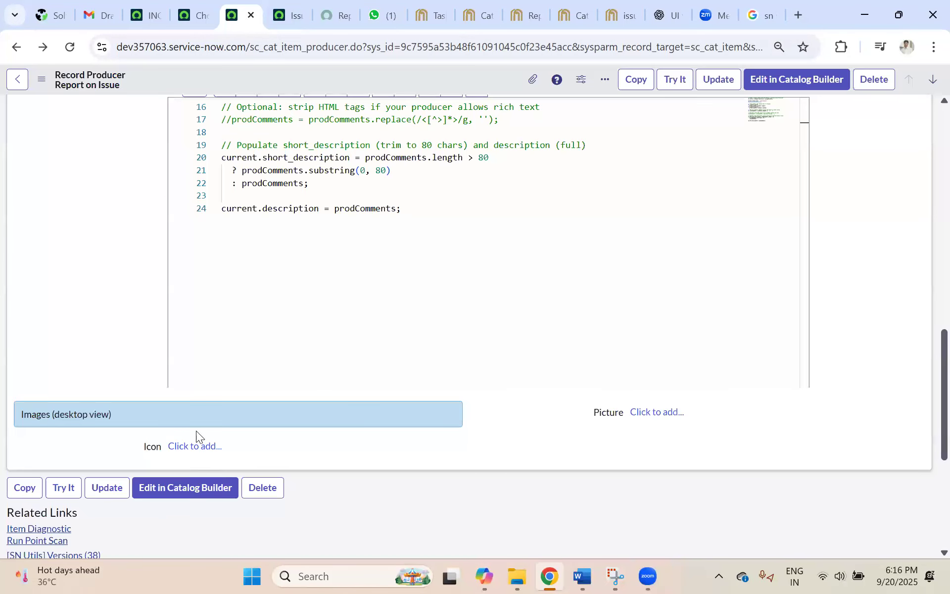
pyautogui.hotkey('ctrl', 'Tab')
pyautogui.scroll(-6, 235, 381)
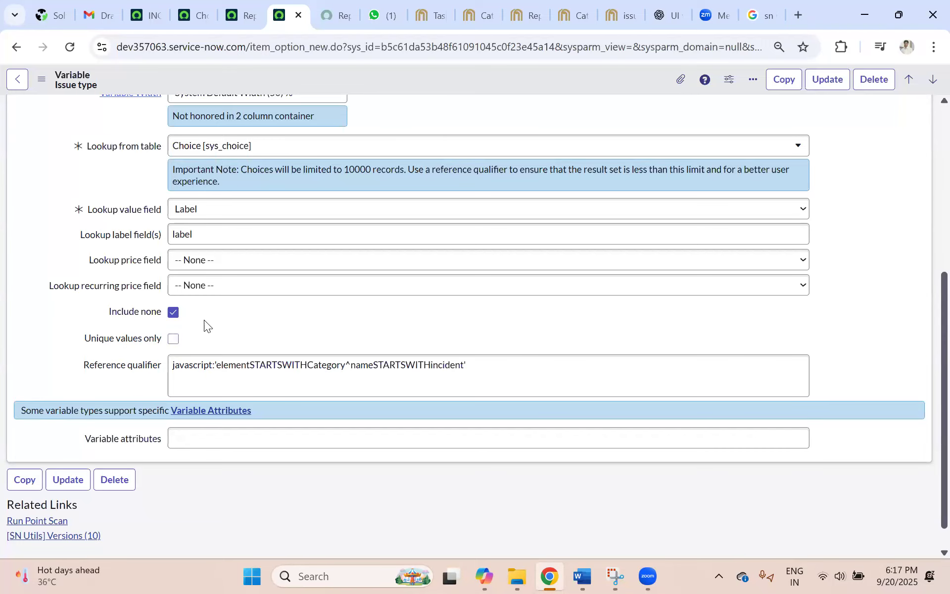
pyautogui.click(248, 14)
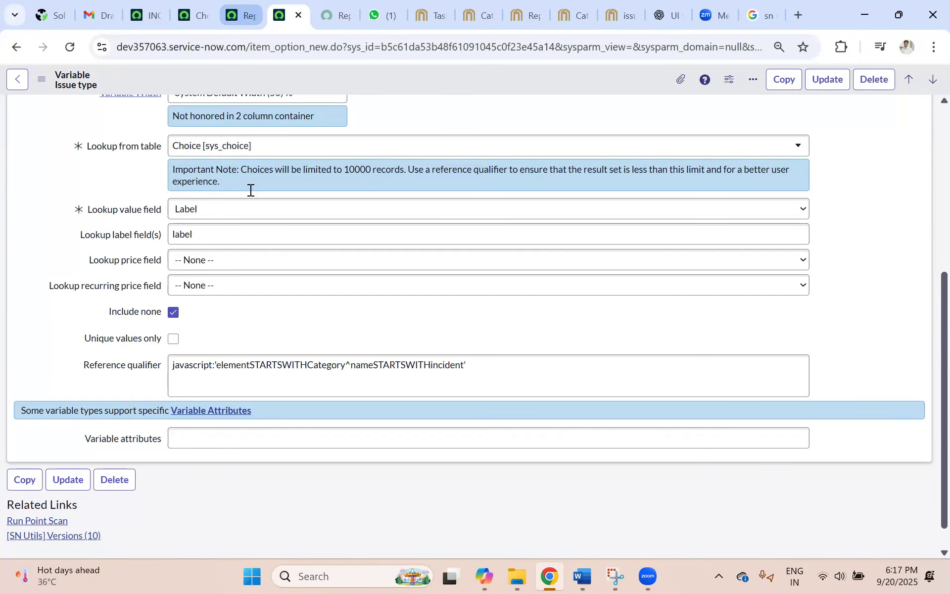
pyautogui.click(285, 11)
pyautogui.click(333, 12)
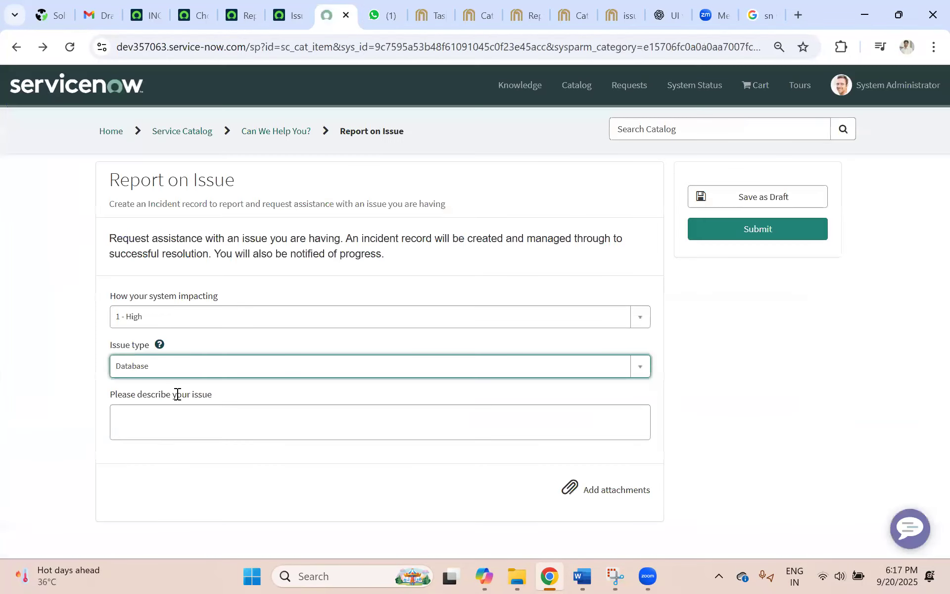
pyautogui.click(135, 371)
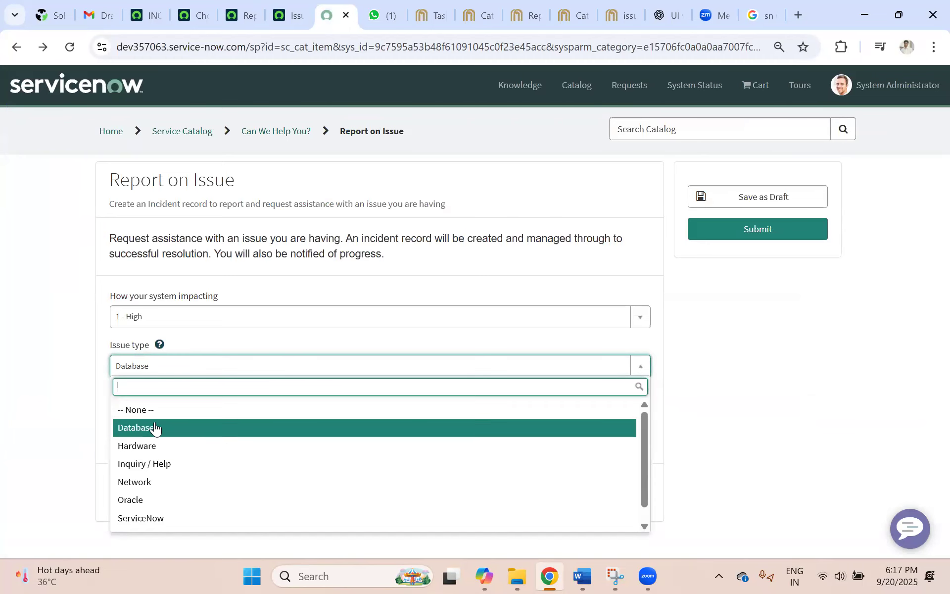
pyautogui.click(290, 16)
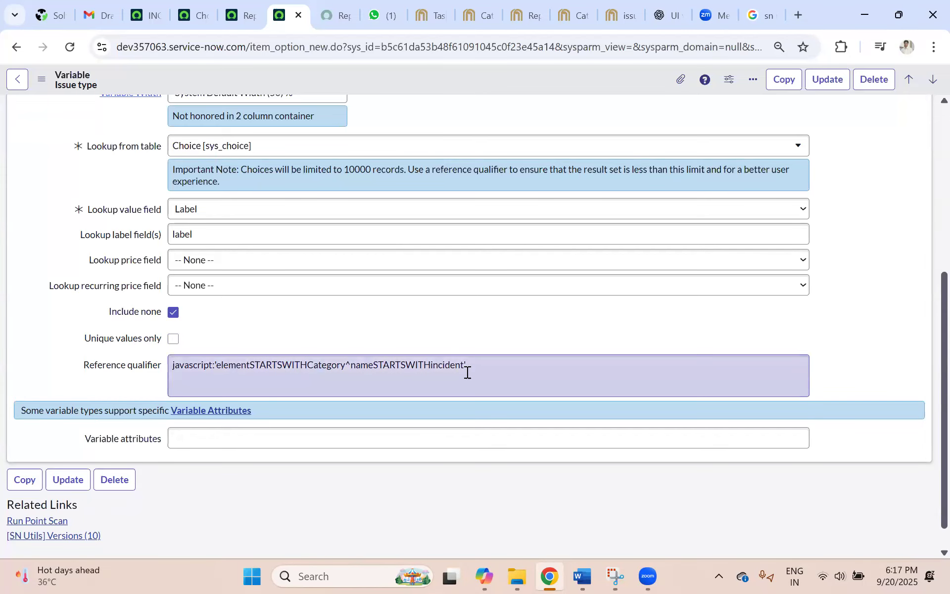
pyautogui.moveTo(528, 367); pyautogui.dragTo(194, 367)
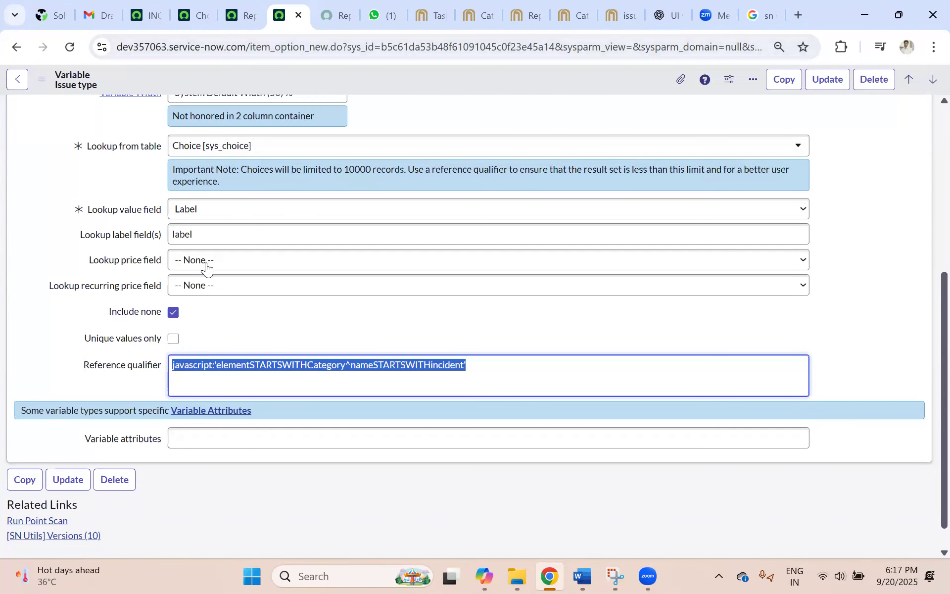
# From the incident form, examine the reference qualifier condition in the Assignment group field's dictionary entry, and return to the incident
pyautogui.click(147, 15)
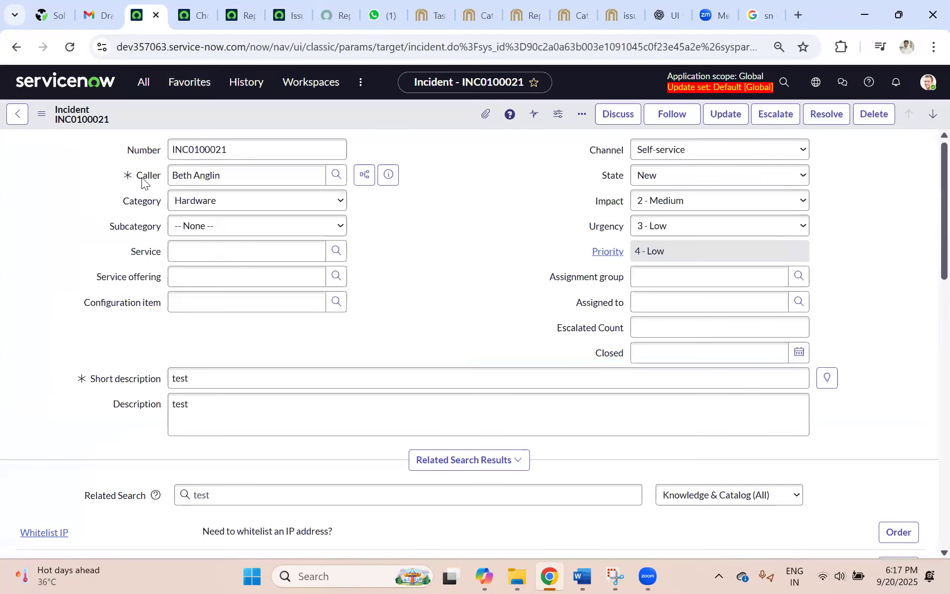
pyautogui.rightClick(149, 176)
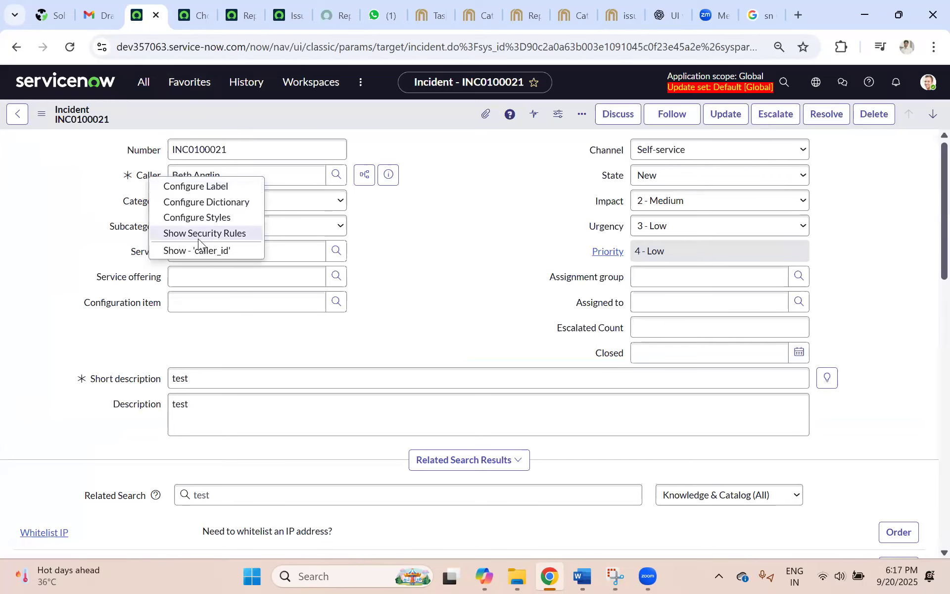
pyautogui.click(558, 240)
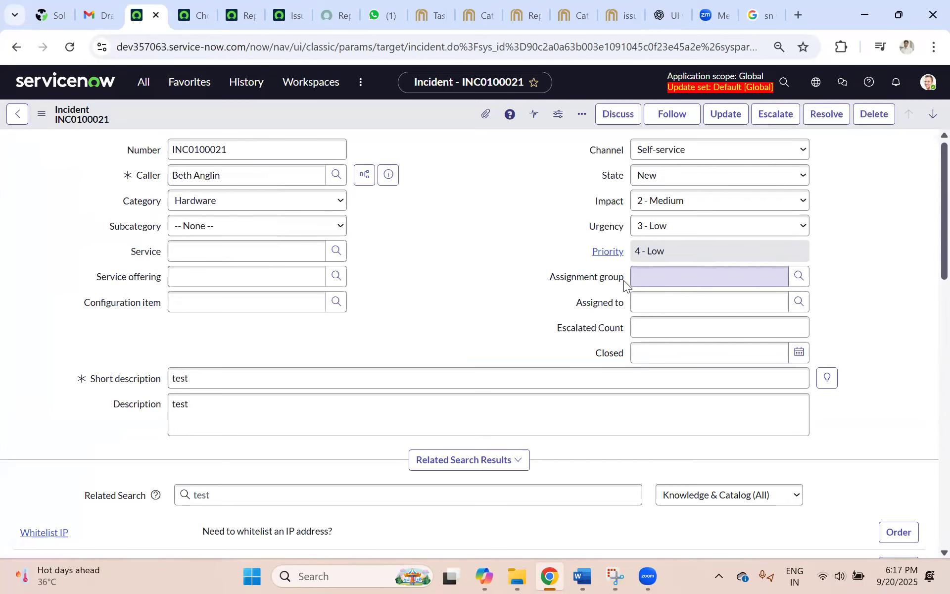
pyautogui.rightClick(610, 280)
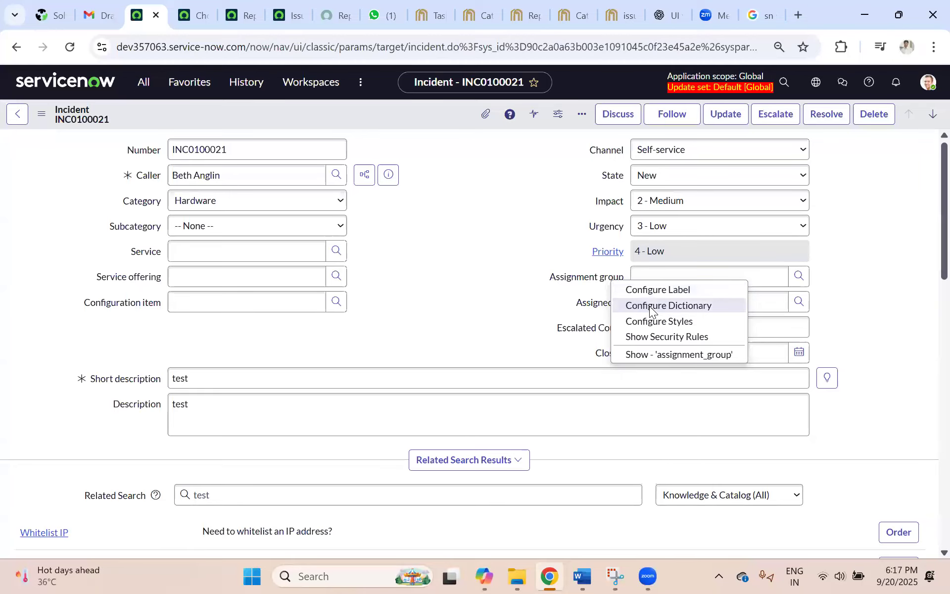
pyautogui.click(407, 214)
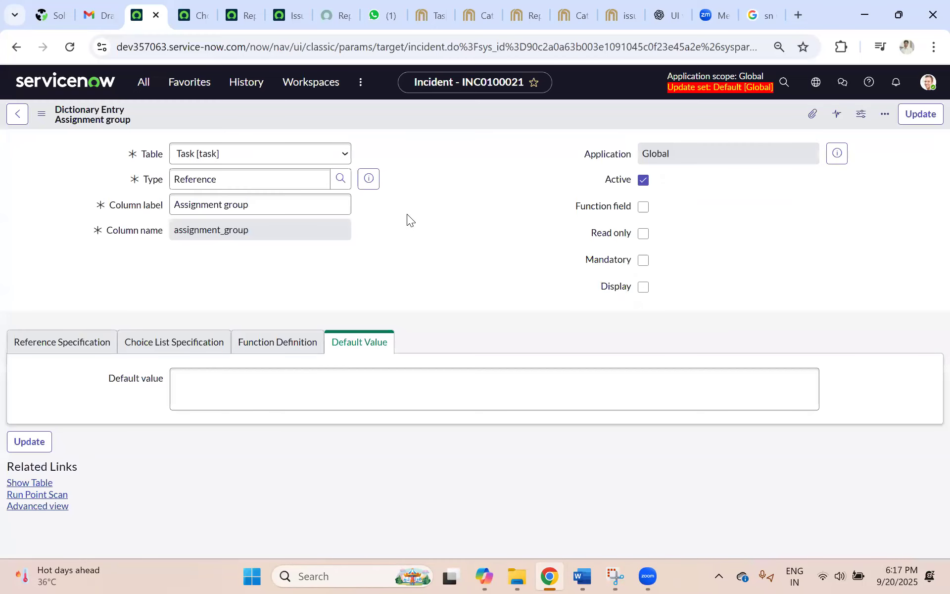
pyautogui.scroll(-3, 313, 331)
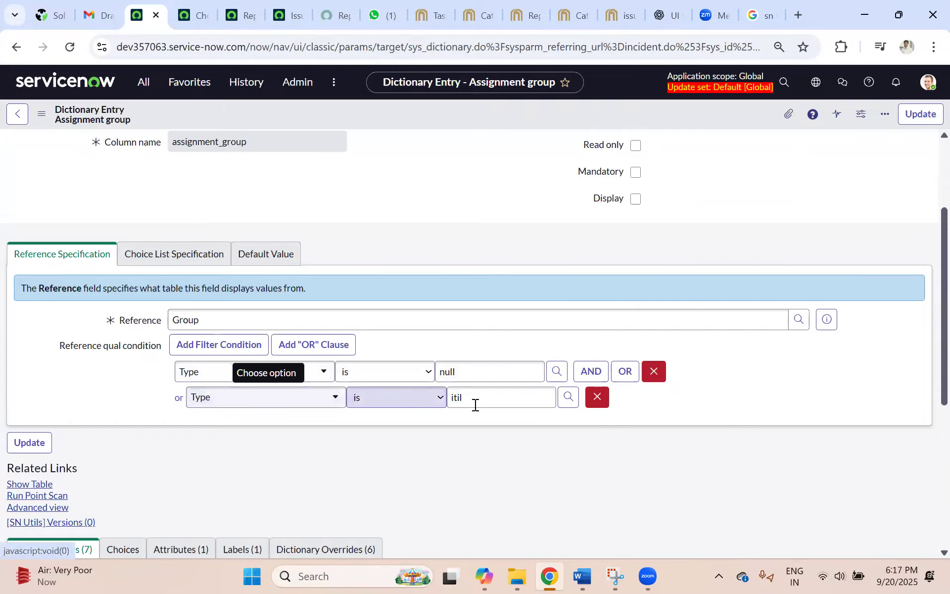
pyautogui.scroll(3, 268, 246)
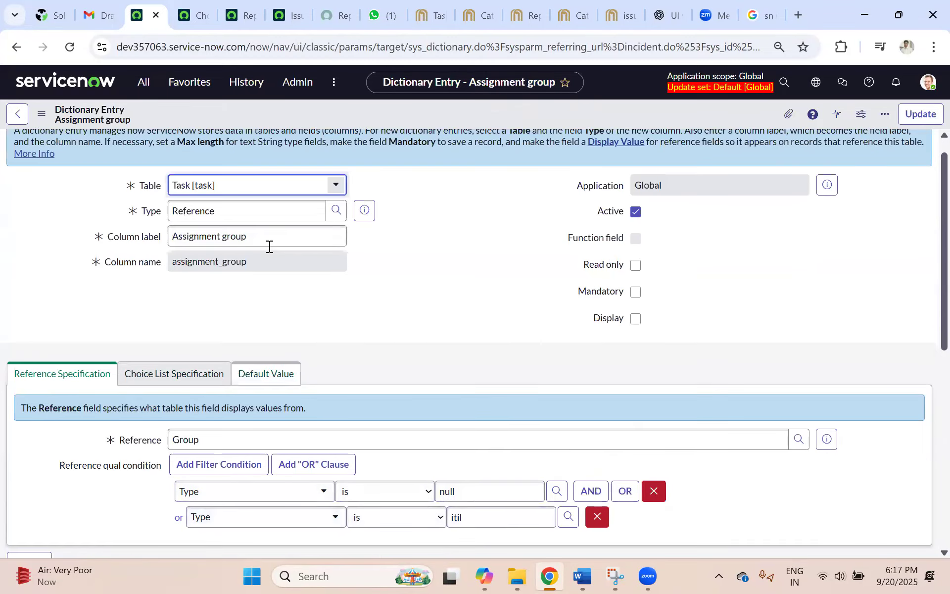
pyautogui.click(11, 48)
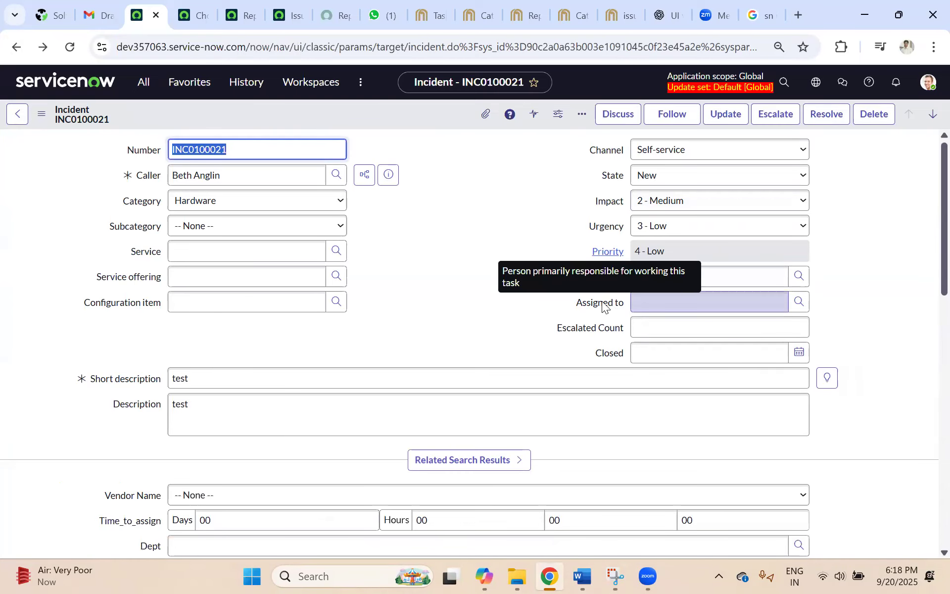
# Check the suggestions for the incident's Assignment group and Assigned to fields, and view the Assigned to user lookup list
pyautogui.click(603, 303)
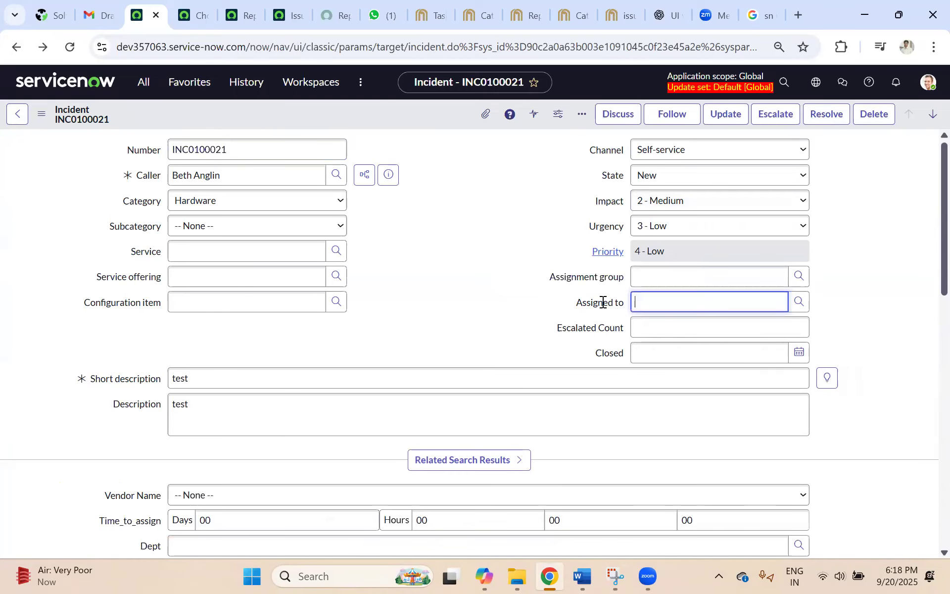
pyautogui.click(813, 282)
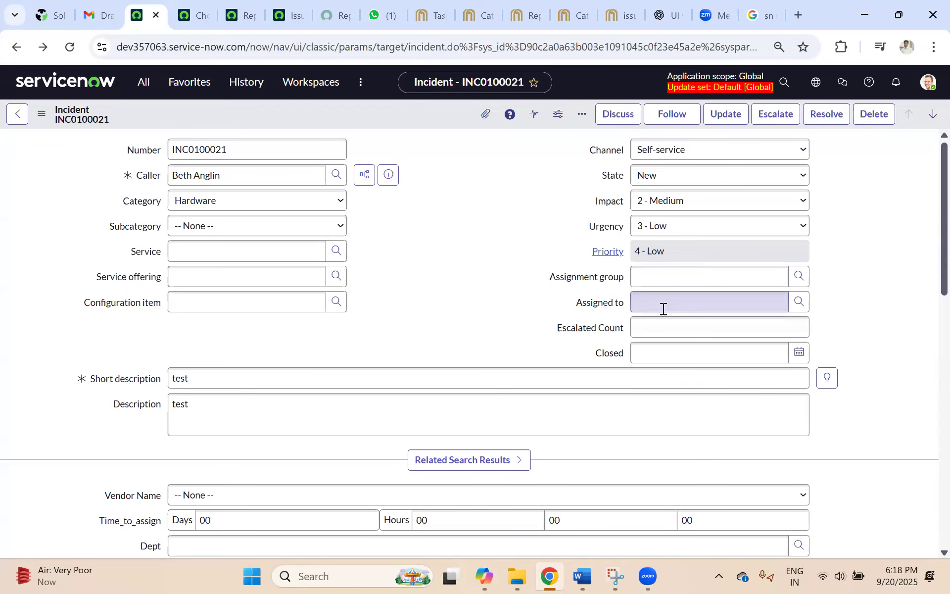
pyautogui.click(681, 301)
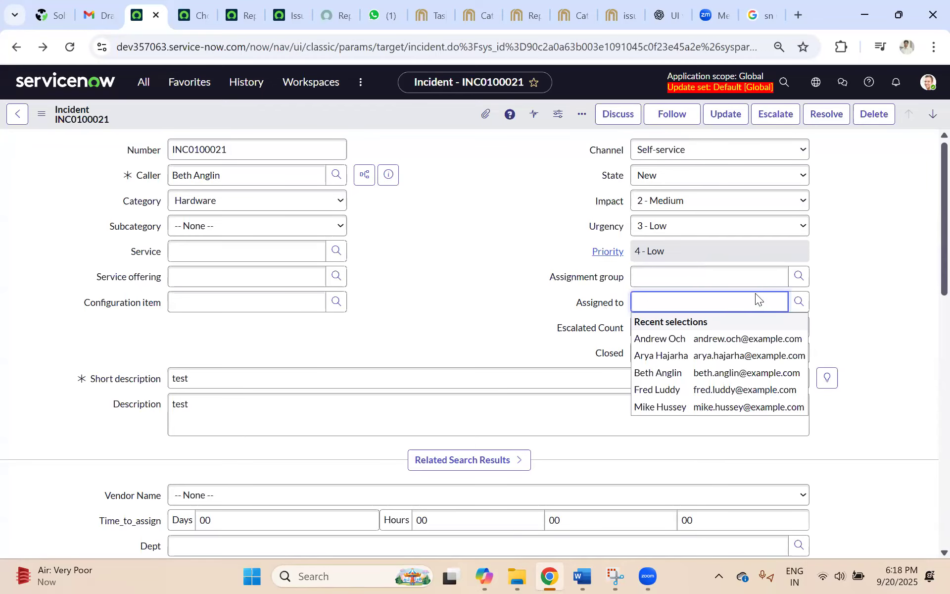
pyautogui.click(645, 275)
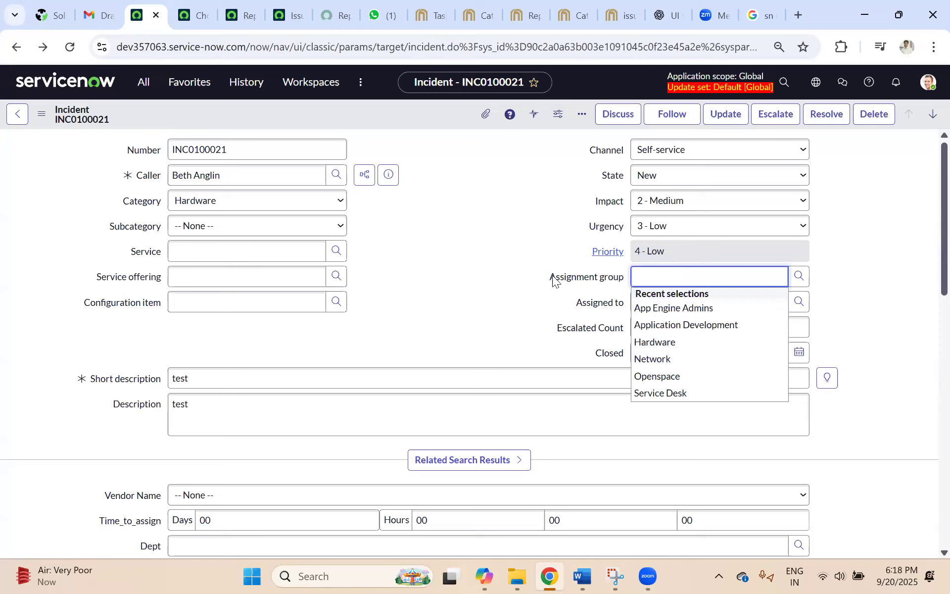
pyautogui.click(635, 303)
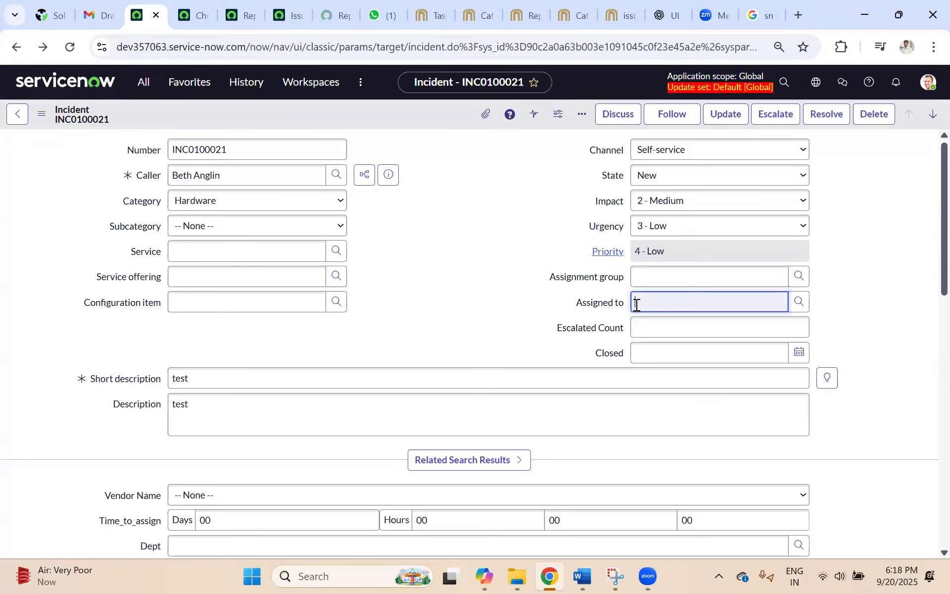
pyautogui.click(559, 327)
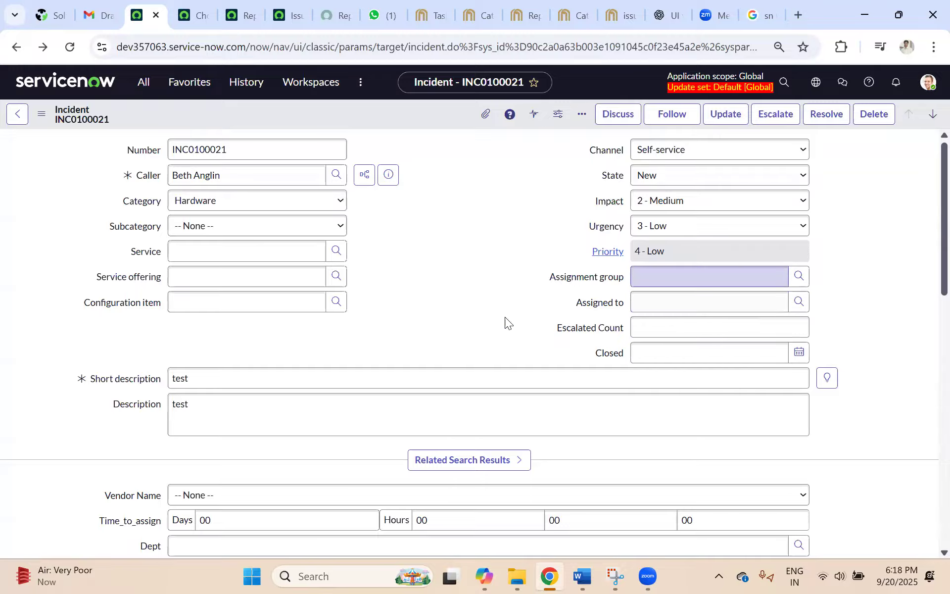
pyautogui.click(799, 302)
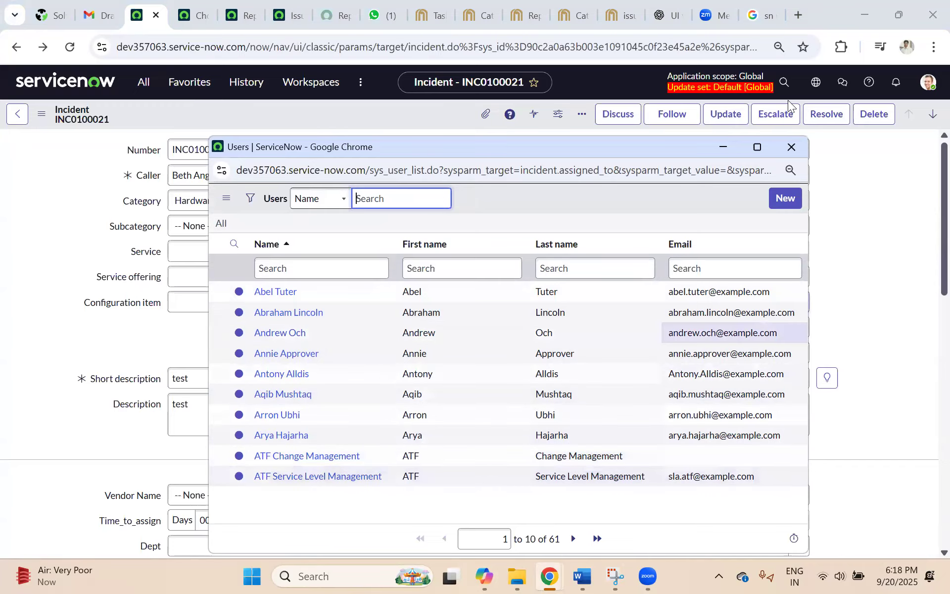
pyautogui.click(608, 305)
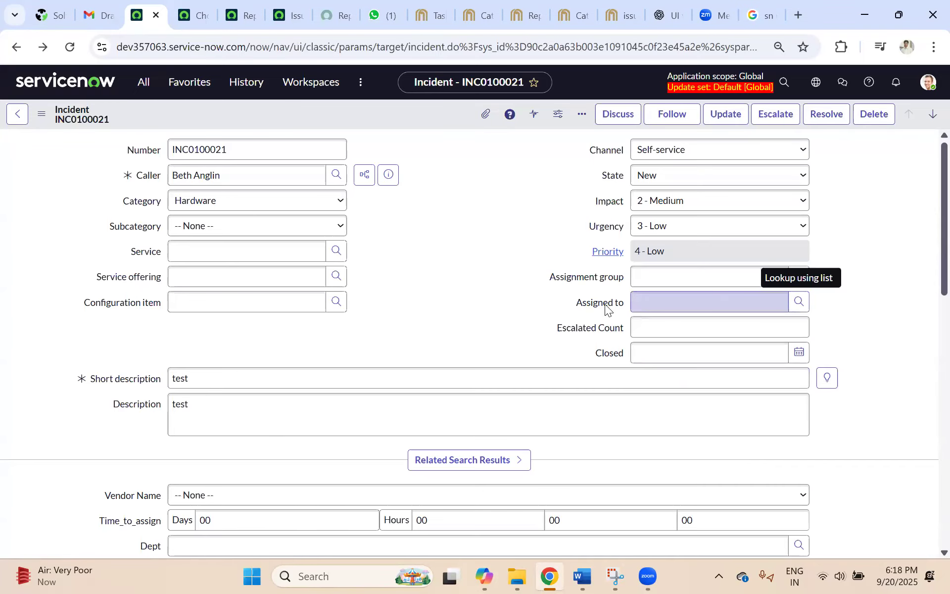
# Examine the simple reference qualifier condition in the Assigned to field's dictionary entry, and return to the incident
pyautogui.rightClick(607, 305)
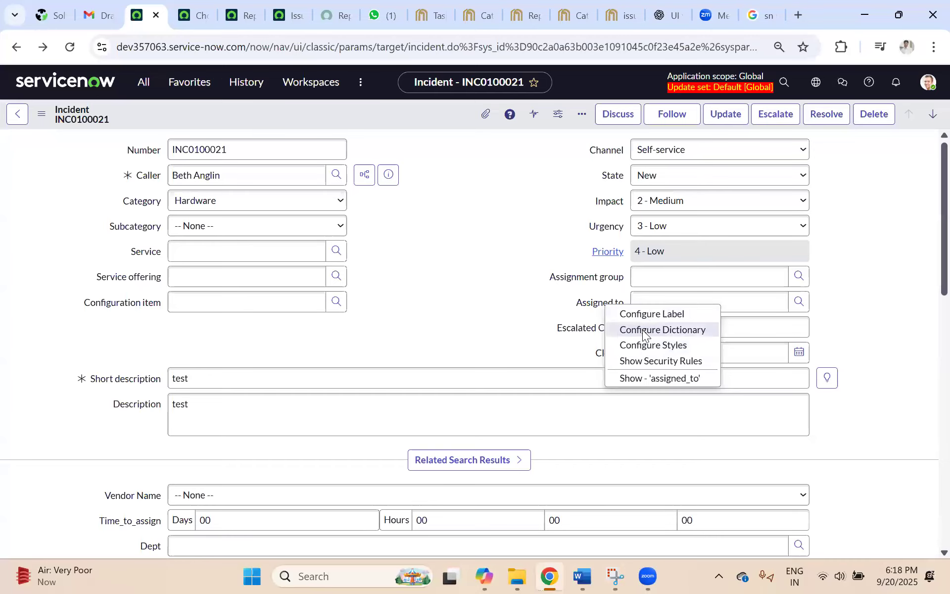
pyautogui.click(390, 226)
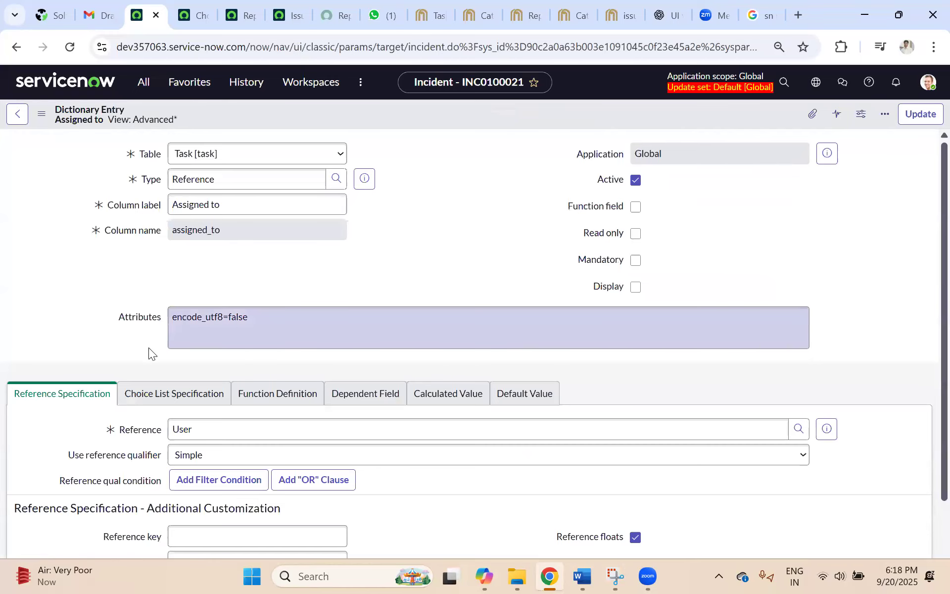
pyautogui.scroll(-2, 149, 348)
pyautogui.scroll(-4, 150, 347)
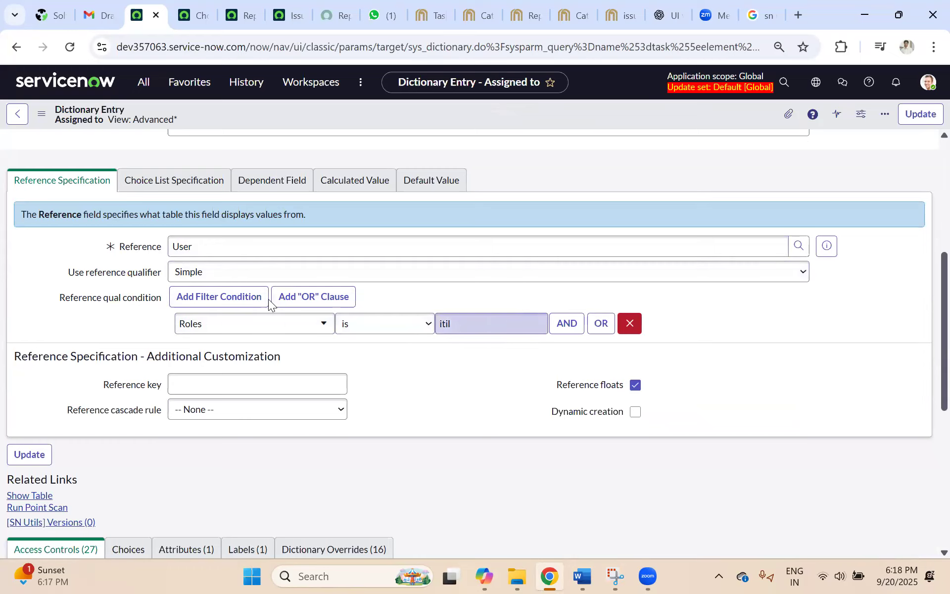
pyautogui.click(16, 47)
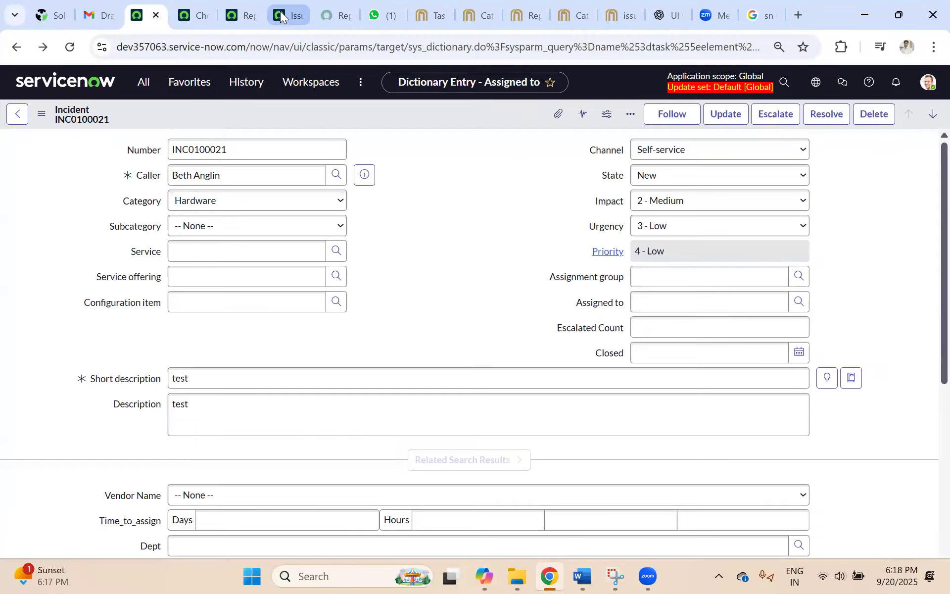
# Return to the Issue type variable and highlight the javascript: prefix of its reference qualifier
pyautogui.click(280, 11)
pyautogui.click(466, 365)
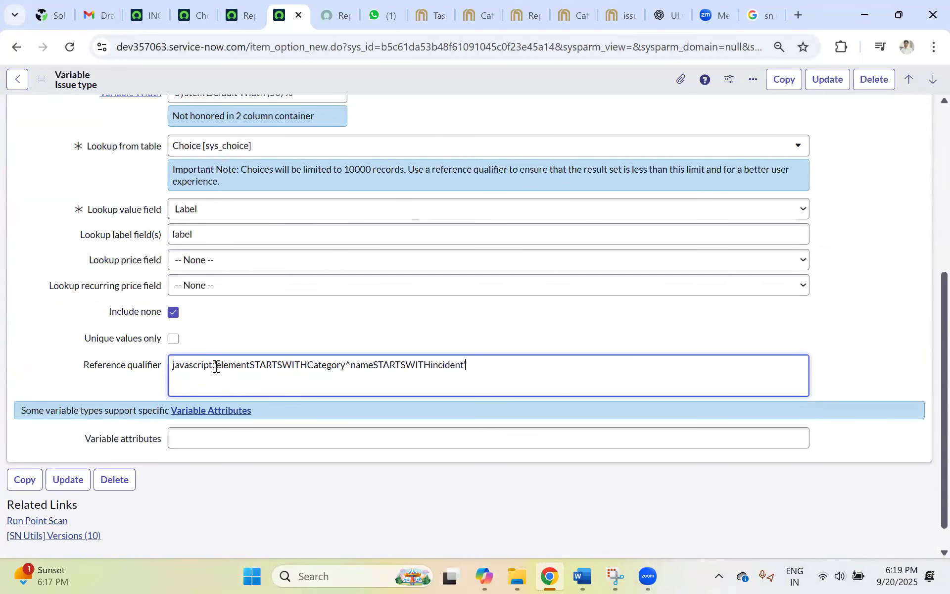
pyautogui.moveTo(205, 366); pyautogui.dragTo(158, 369)
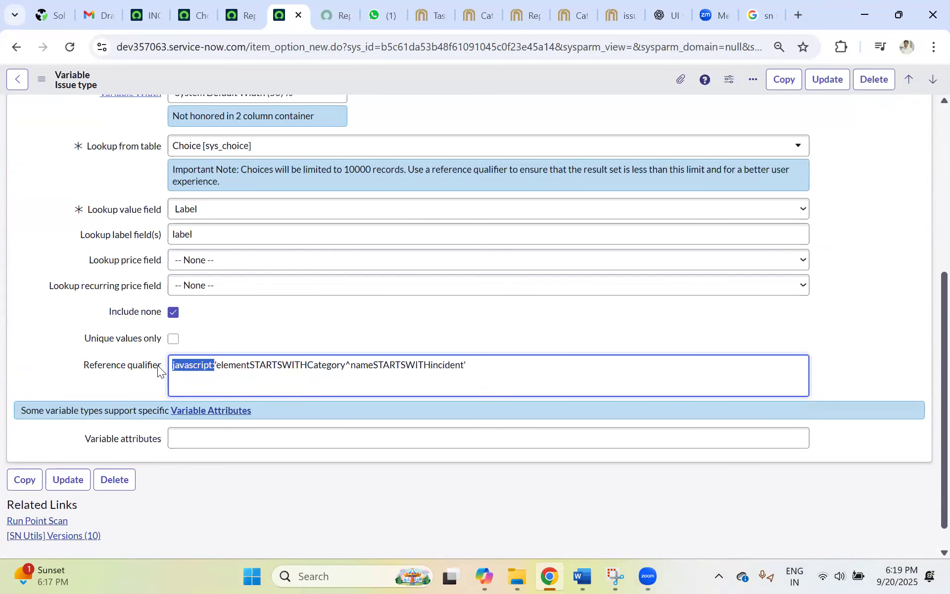
# Copy the filter query of the incident category Choices list and paste it below the existing expression in Issue type's reference qualifier
pyautogui.click(278, 365)
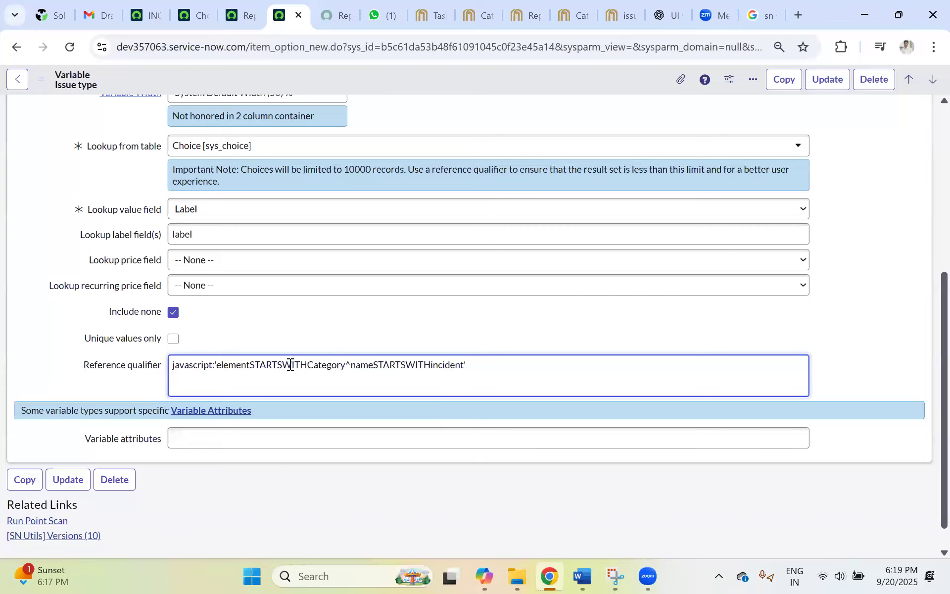
pyautogui.moveTo(323, 365); pyautogui.dragTo(454, 364)
pyautogui.click(193, 22)
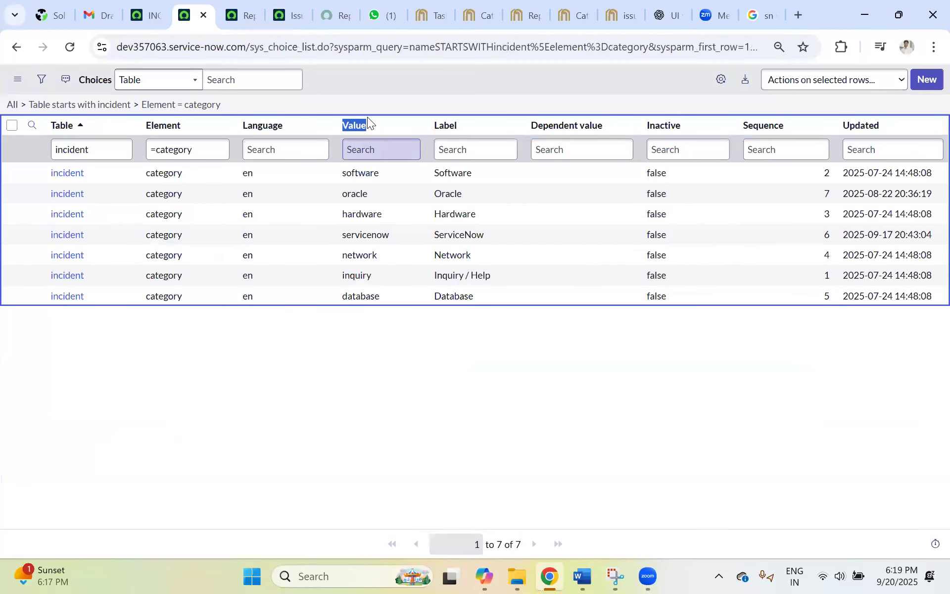
pyautogui.rightClick(208, 106)
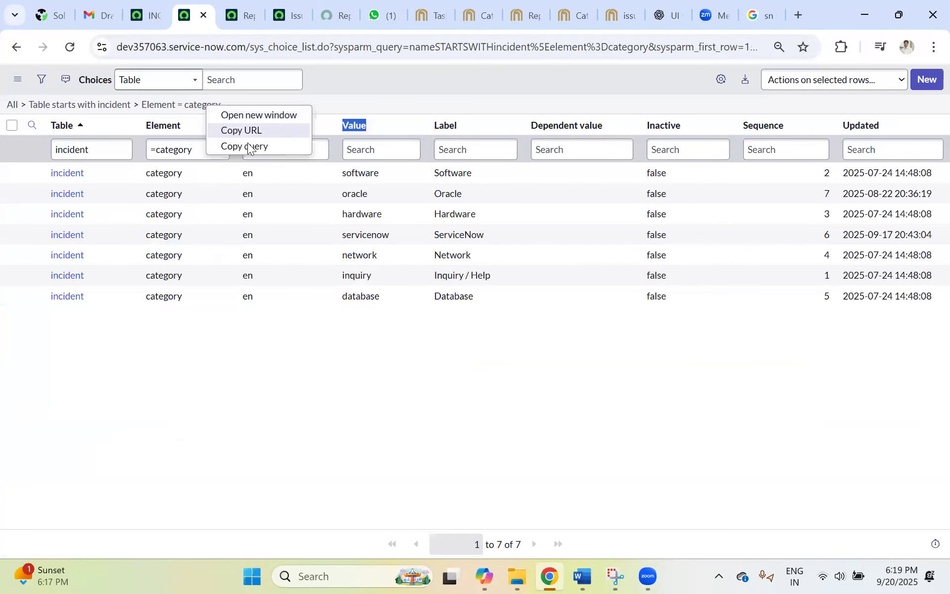
pyautogui.click(248, 145)
pyautogui.click(289, 15)
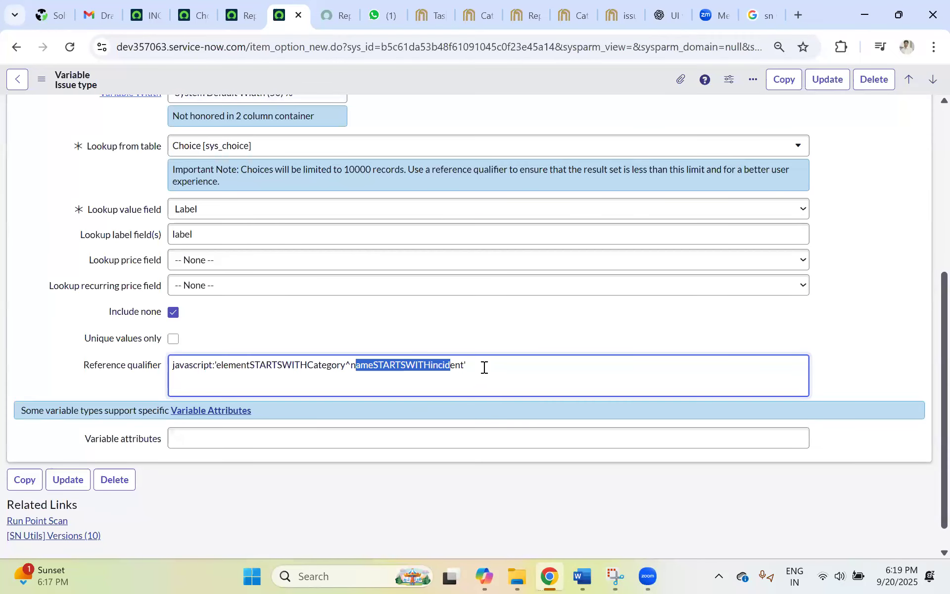
pyautogui.click(509, 365)
pyautogui.press('Return')
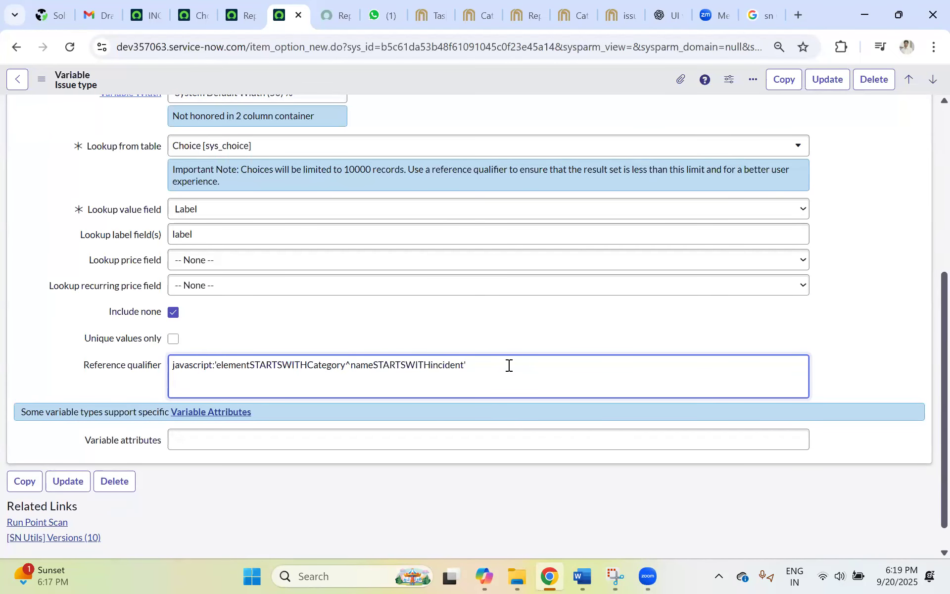
pyautogui.hotkey('ctrl', 'v')
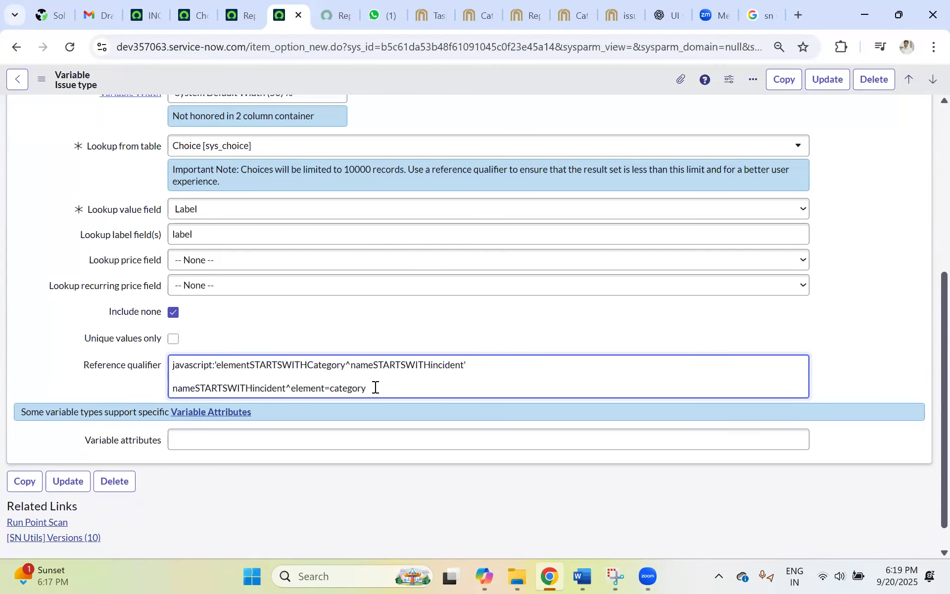
# Compare the pasted query with the nameSTARTSWITHincident condition above it, and delete the pasted query from the reference qualifier
pyautogui.moveTo(360, 365); pyautogui.dragTo(463, 363)
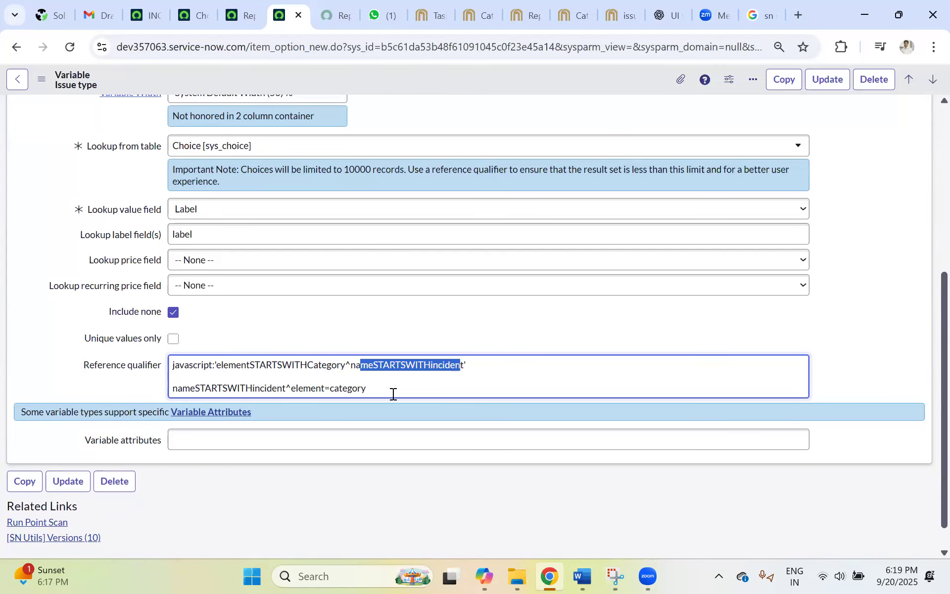
pyautogui.moveTo(394, 394); pyautogui.dragTo(154, 394)
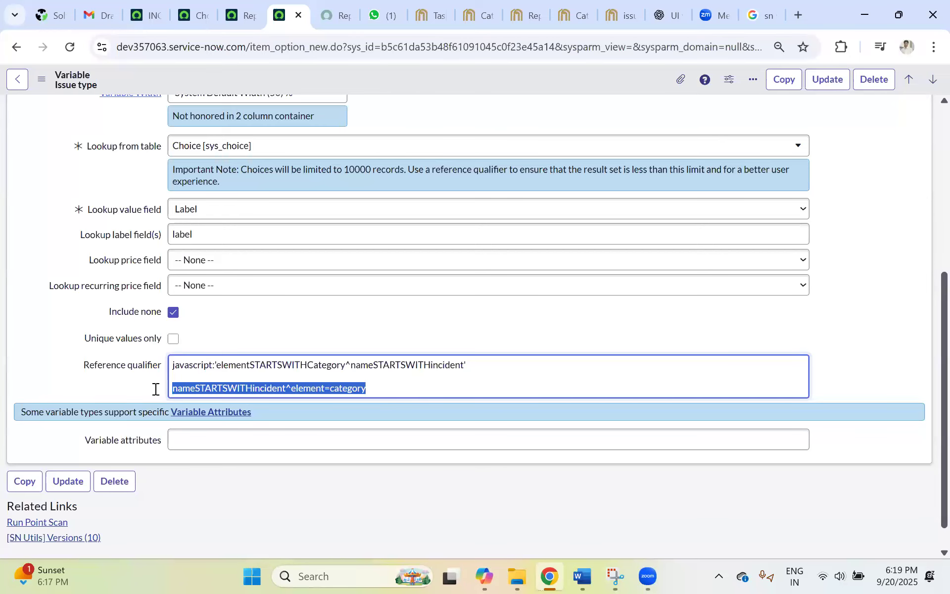
pyautogui.press('BackSpace')
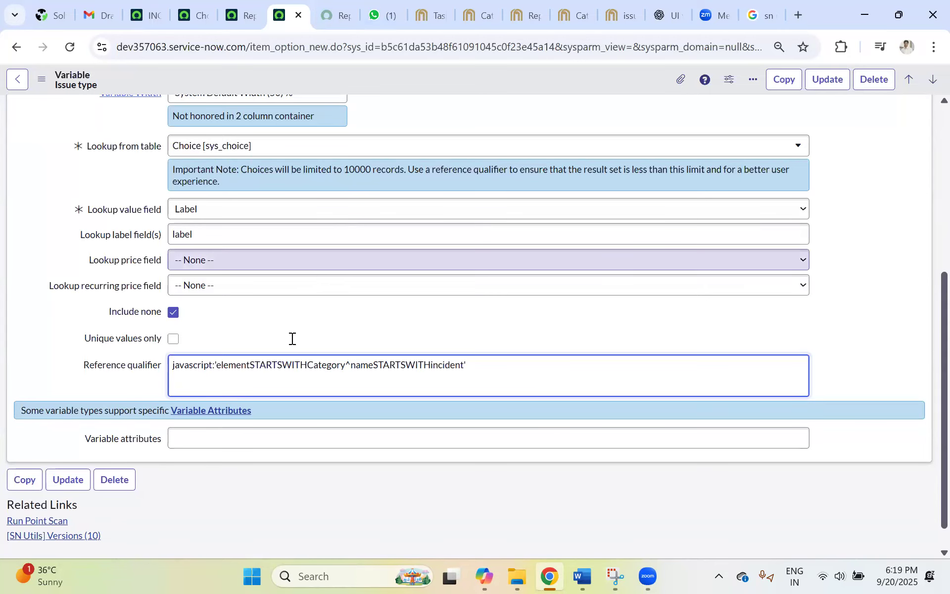
# Cut the entire expression out of Issue type's reference qualifier and save the variable without a qualifier
pyautogui.hotkey('ctrl', 'a')
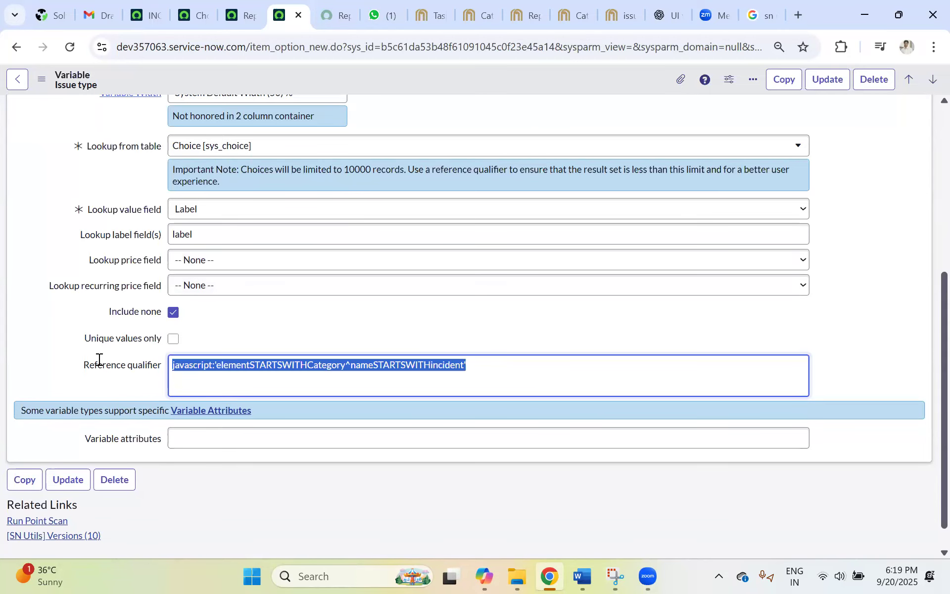
pyautogui.rightClick(270, 231)
pyautogui.click(269, 220)
pyautogui.rightClick(369, 80)
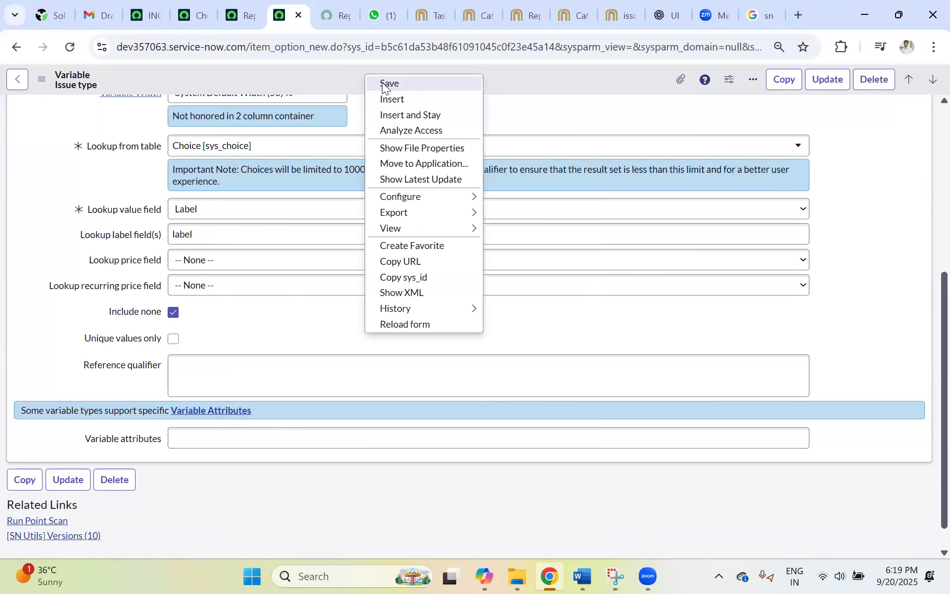
pyautogui.click(390, 84)
# Reload the Report on Issue portal form and look through the choices offered for Issue type without a reference qualifier
pyautogui.click(332, 16)
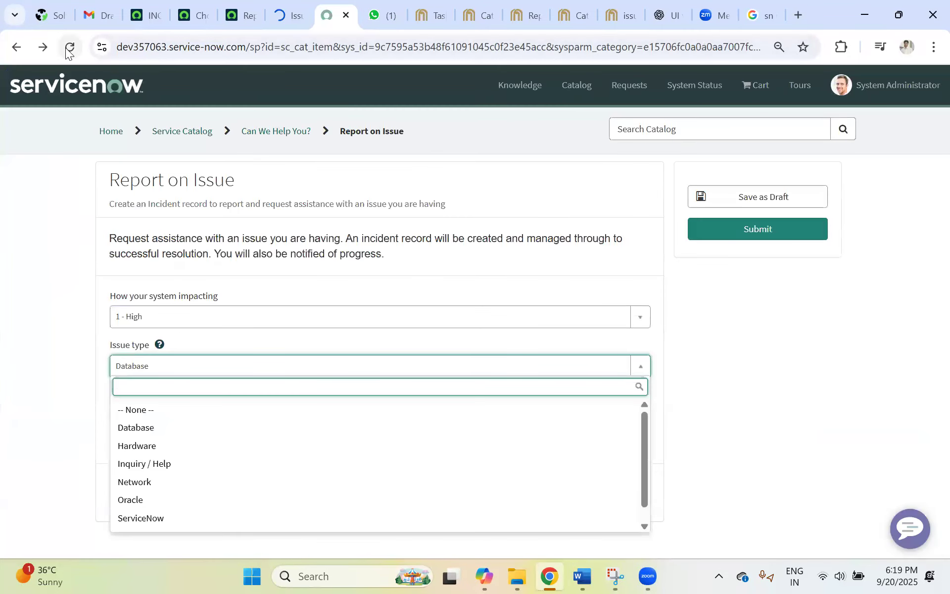
pyautogui.click(70, 47)
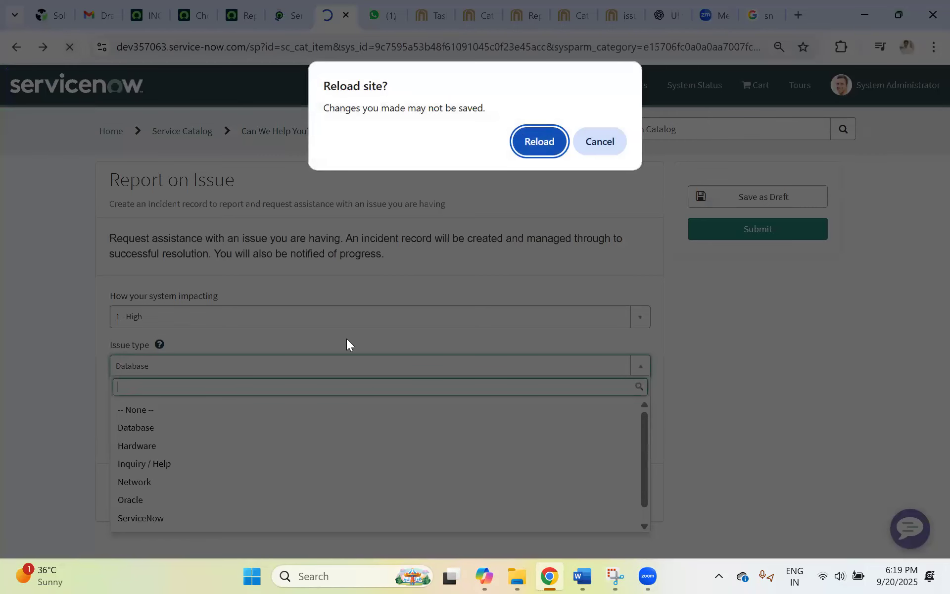
pyautogui.click(535, 138)
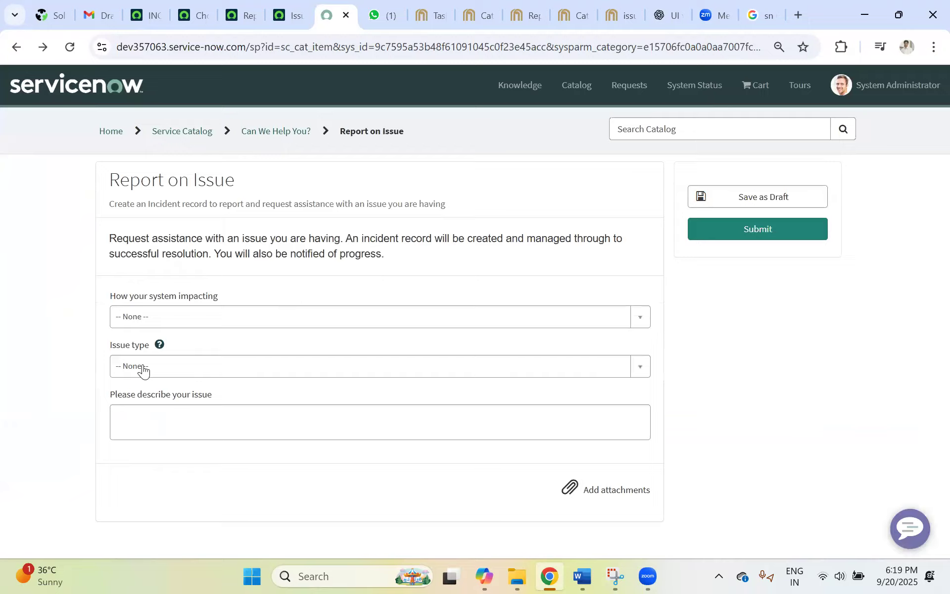
pyautogui.click(143, 365)
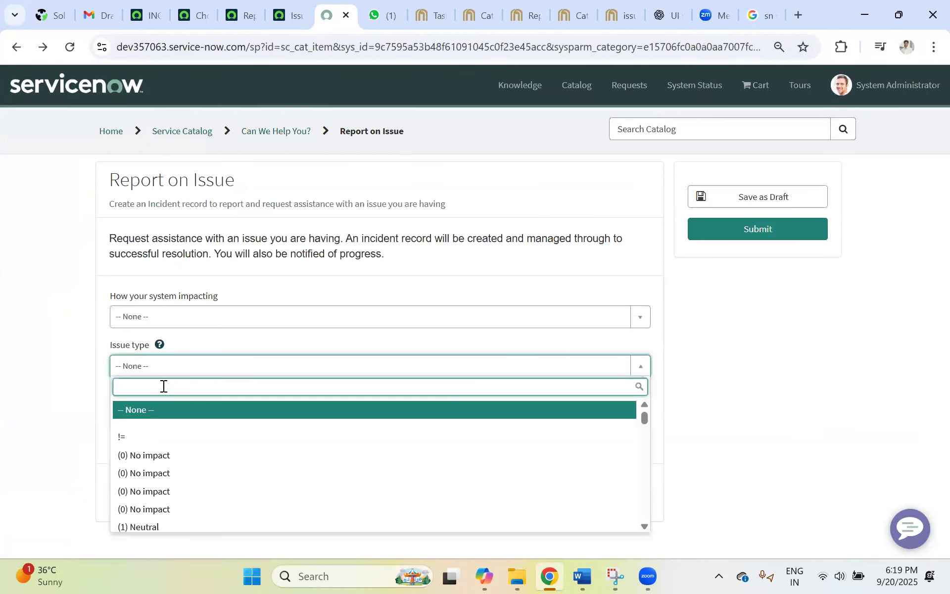
pyautogui.scroll(-20, 163, 423)
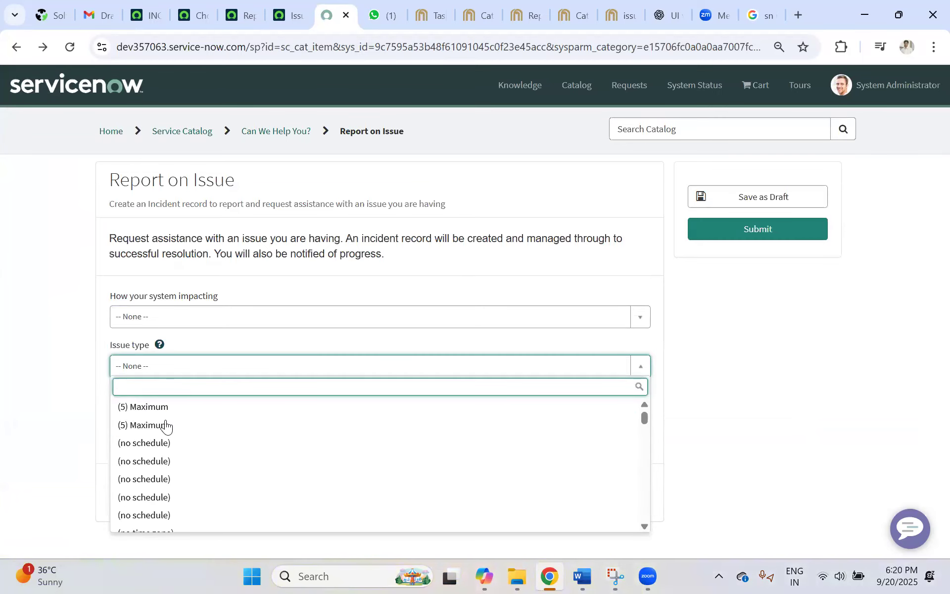
pyautogui.scroll(-20, 166, 426)
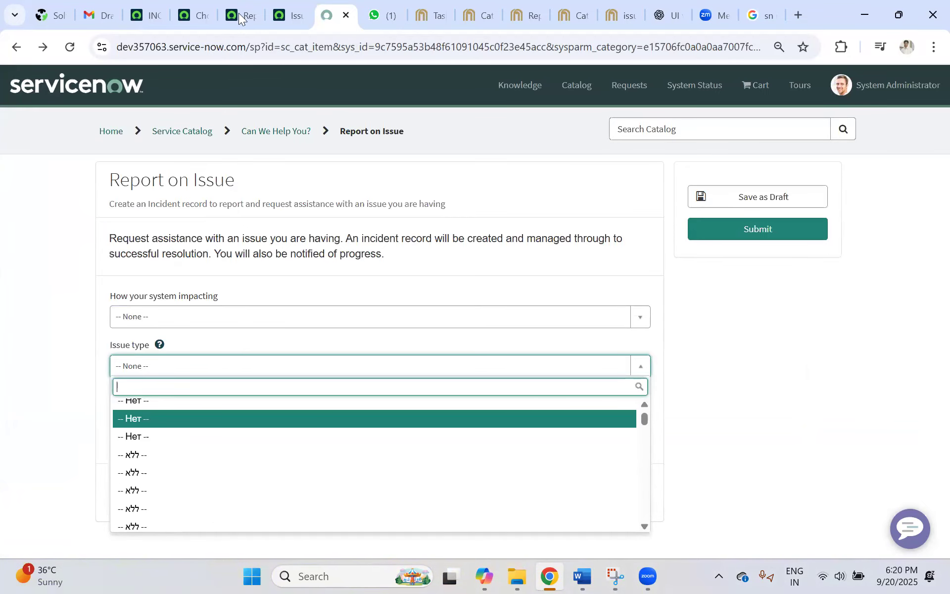
# Restore Issue type's reference qualifier as javascript:'elementSTARTSWITHCategory^nameSTARTSWITHincident' and save the variable
pyautogui.click(298, 7)
pyautogui.scroll(-6, 398, 338)
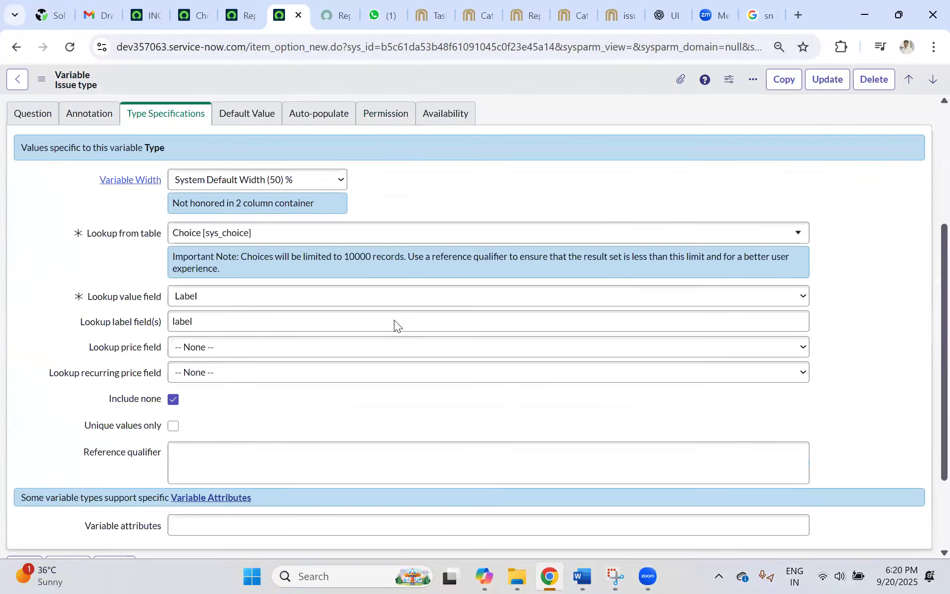
pyautogui.click(212, 338)
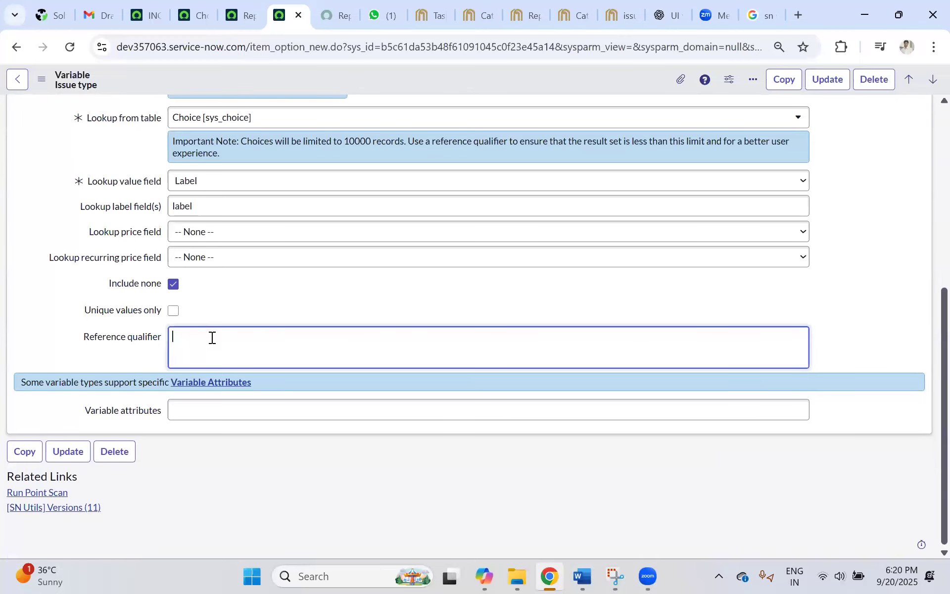
pyautogui.hotkey('ctrl', 'v')
pyautogui.rightClick(435, 82)
pyautogui.click(436, 83)
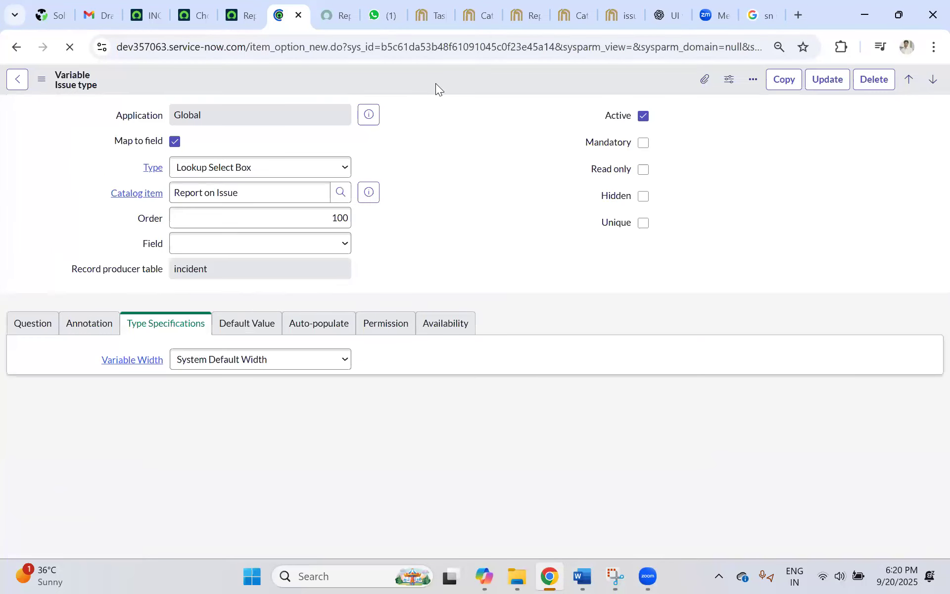
# Reload the Report on Issue portal form, check the Issue type choices, and select Database
pyautogui.scroll(-5, 435, 266)
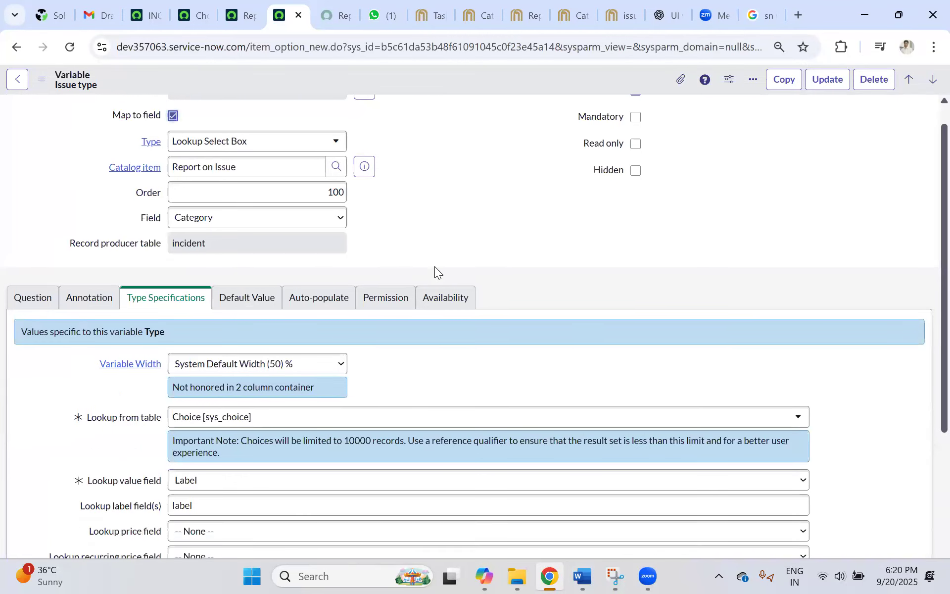
pyautogui.click(329, 13)
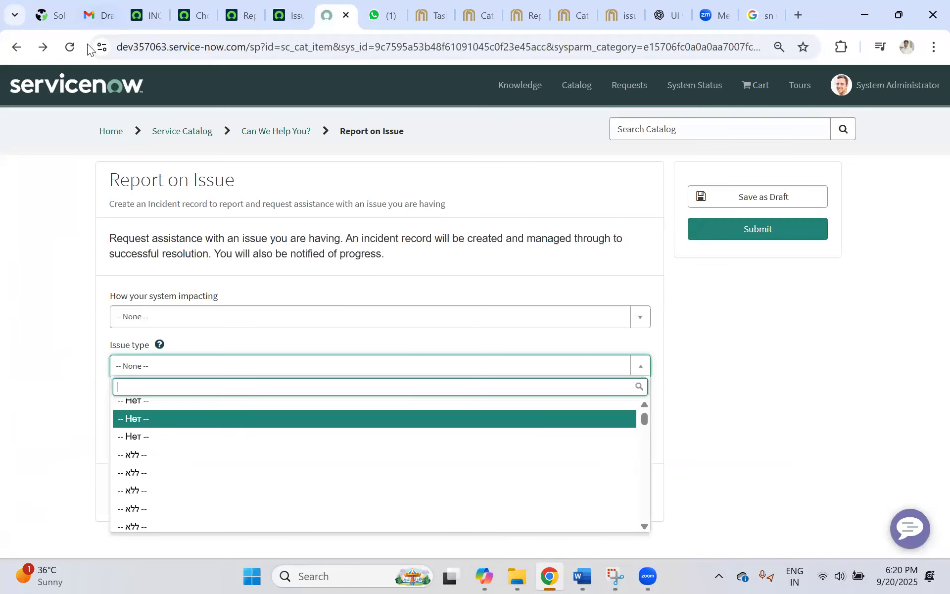
pyautogui.click(71, 45)
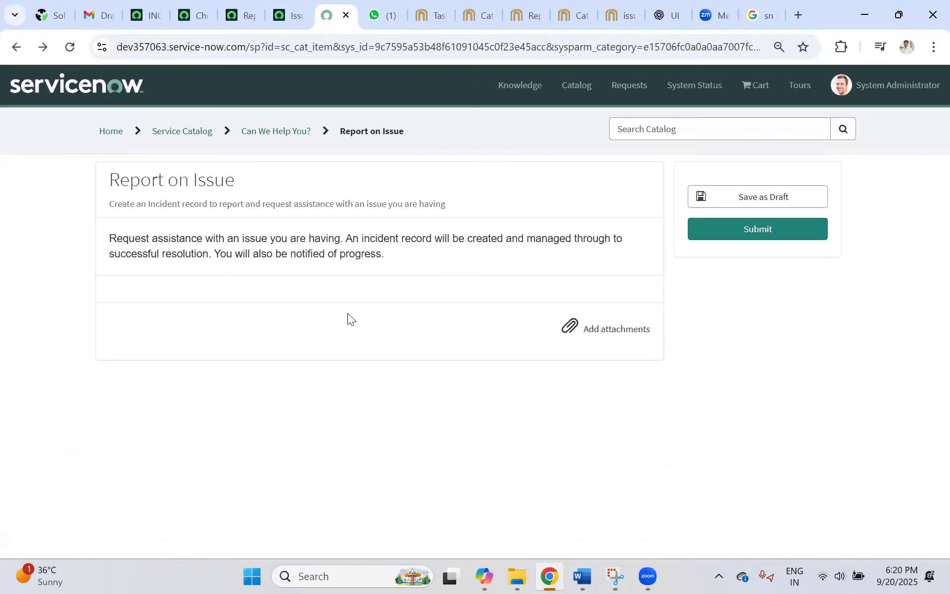
pyautogui.click(136, 370)
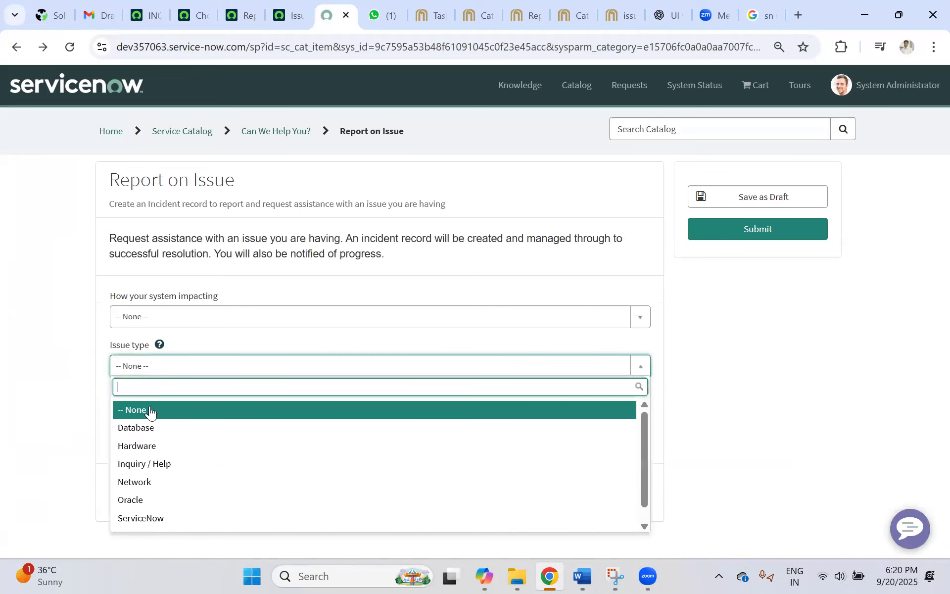
pyautogui.click(136, 427)
# Revisit the Choices list to show the options for its Element = category filter condition, and return to the Issue type variable
pyautogui.click(292, 15)
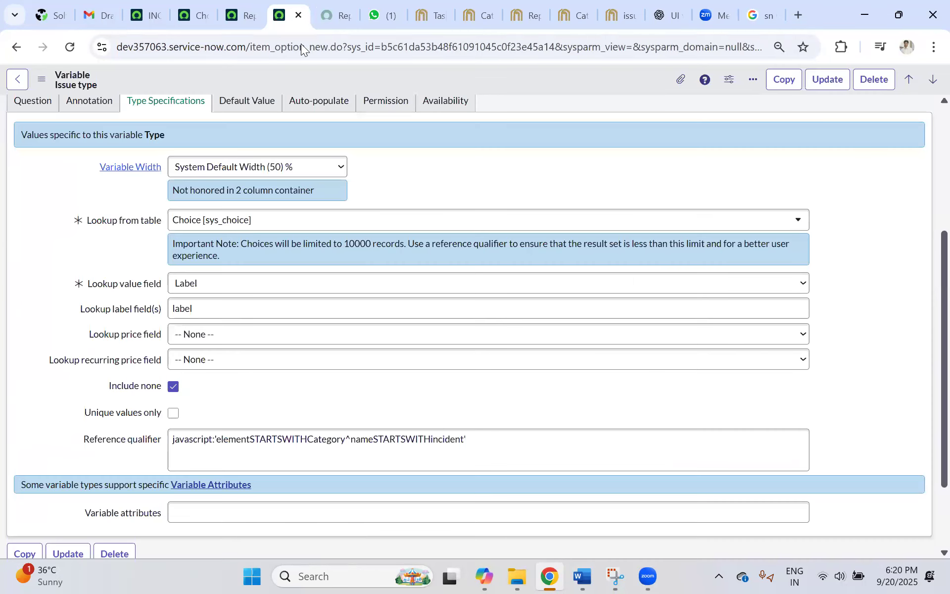
pyautogui.click(175, 12)
pyautogui.rightClick(201, 111)
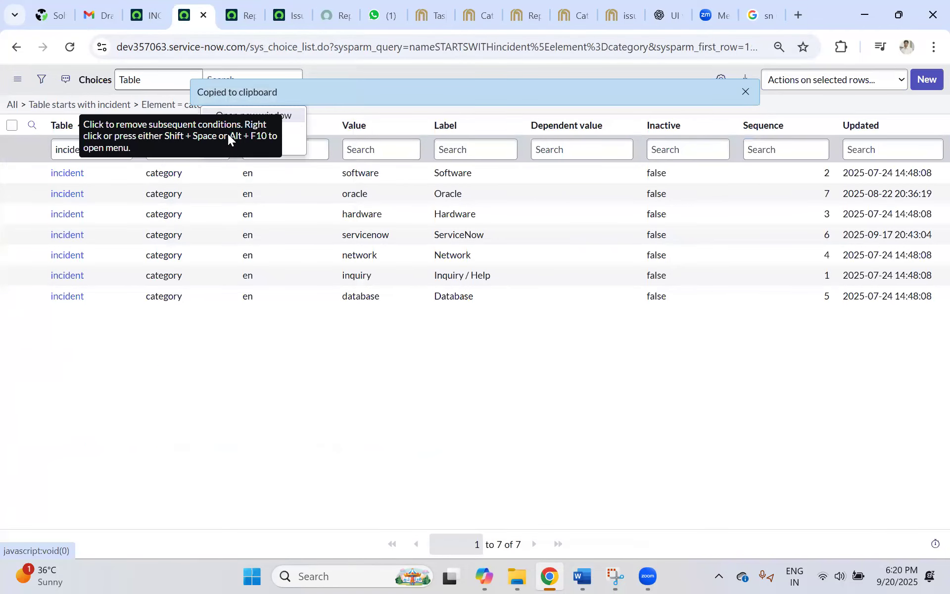
pyautogui.click(284, 17)
# Examine the javascript: prefix and quoted conditions of Issue type's reference qualifier, and check them against the Choices list filter
pyautogui.click(218, 440)
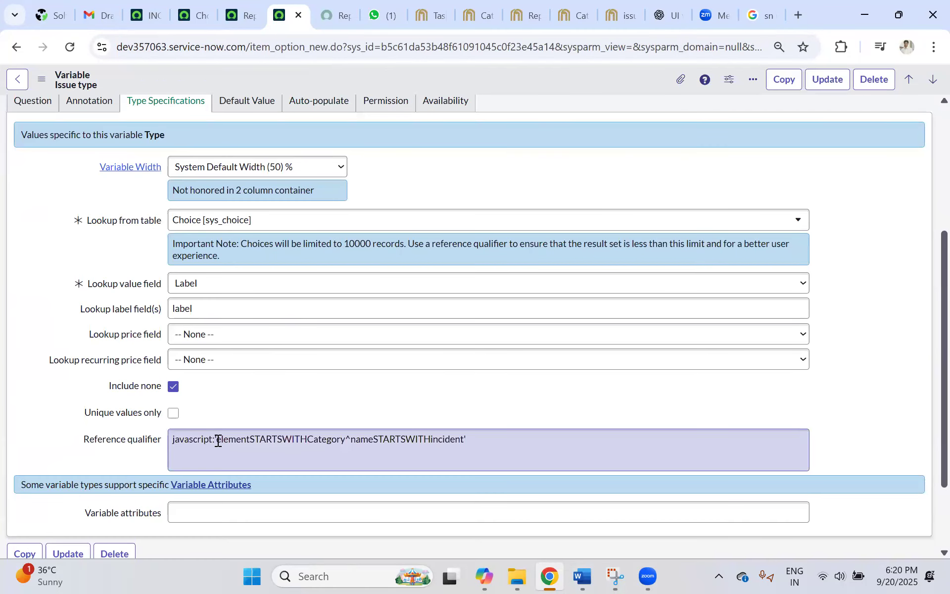
pyautogui.doubleClick(175, 439)
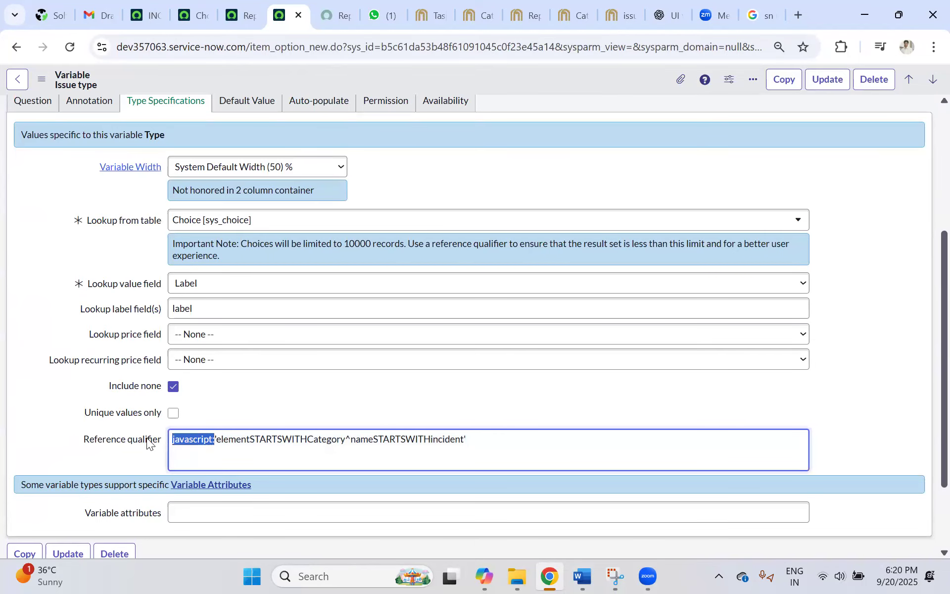
pyautogui.click(480, 439)
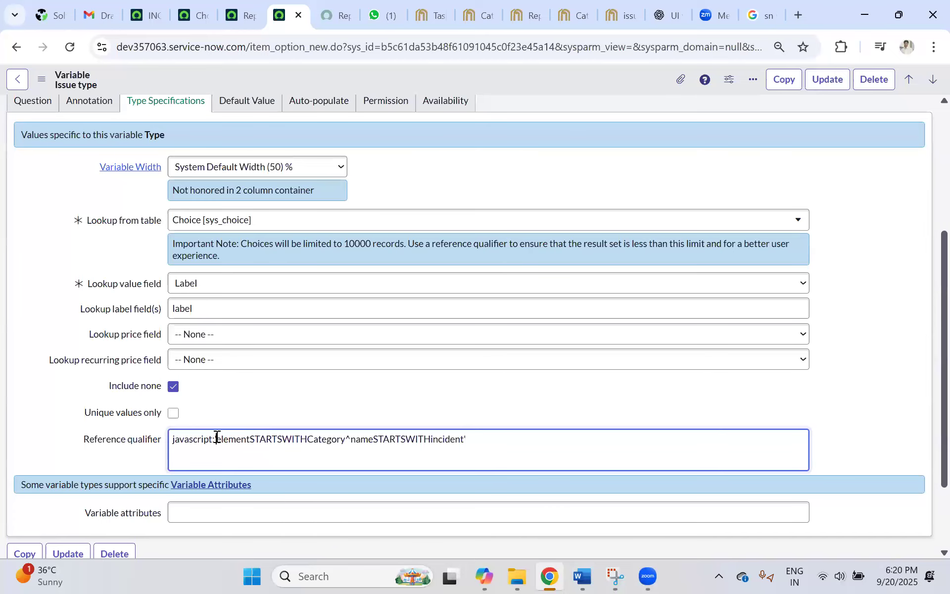
pyautogui.click(487, 436)
pyautogui.click(200, 13)
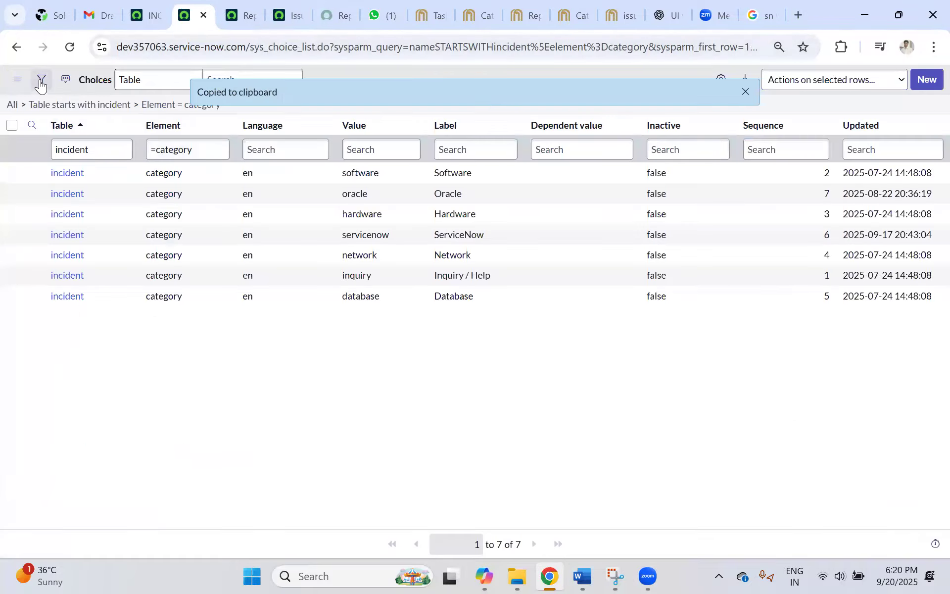
pyautogui.click(285, 17)
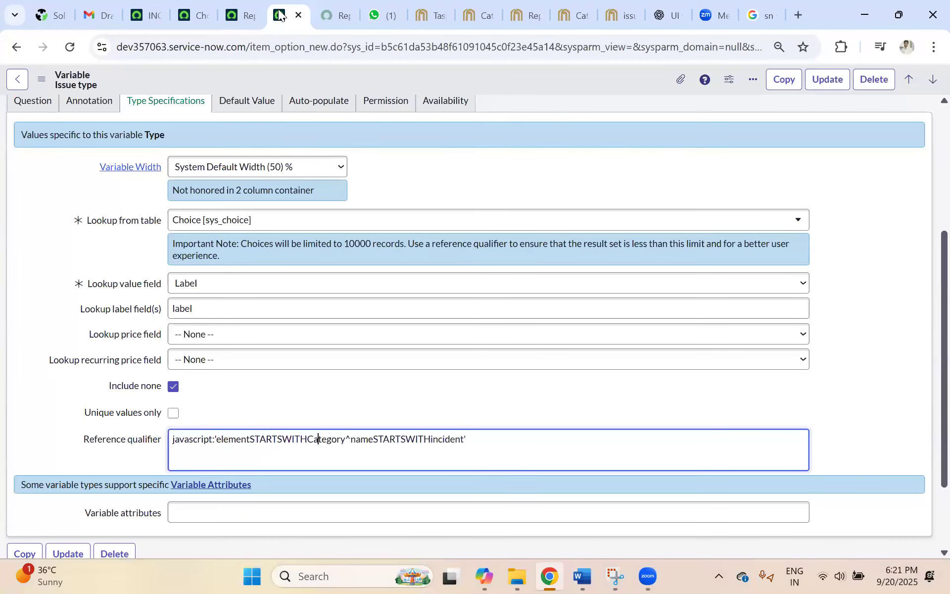
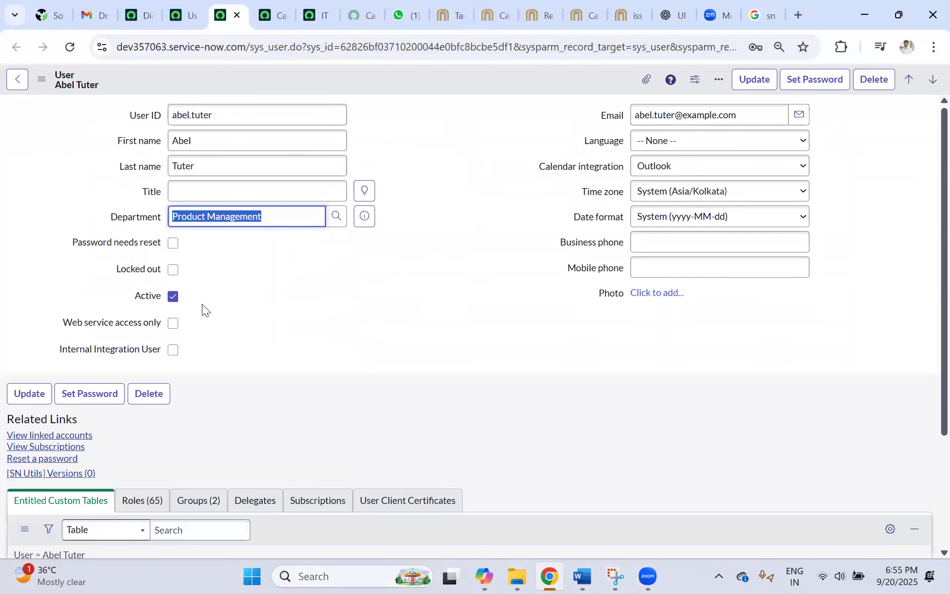
# Look at the incident Dictionary Entries list, return to the open user record, and copy its User ID
pyautogui.click(142, 14)
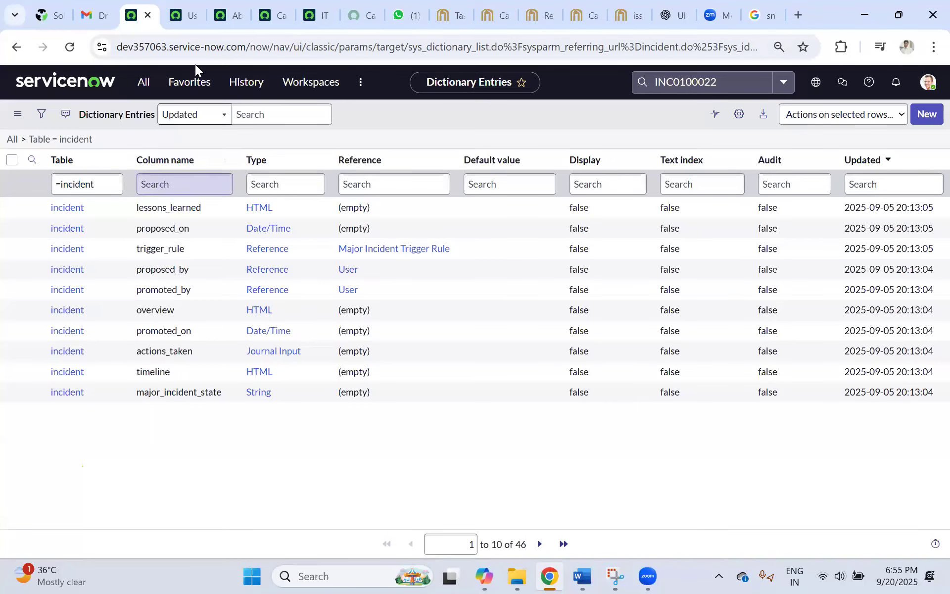
pyautogui.click(185, 17)
pyautogui.click(226, 17)
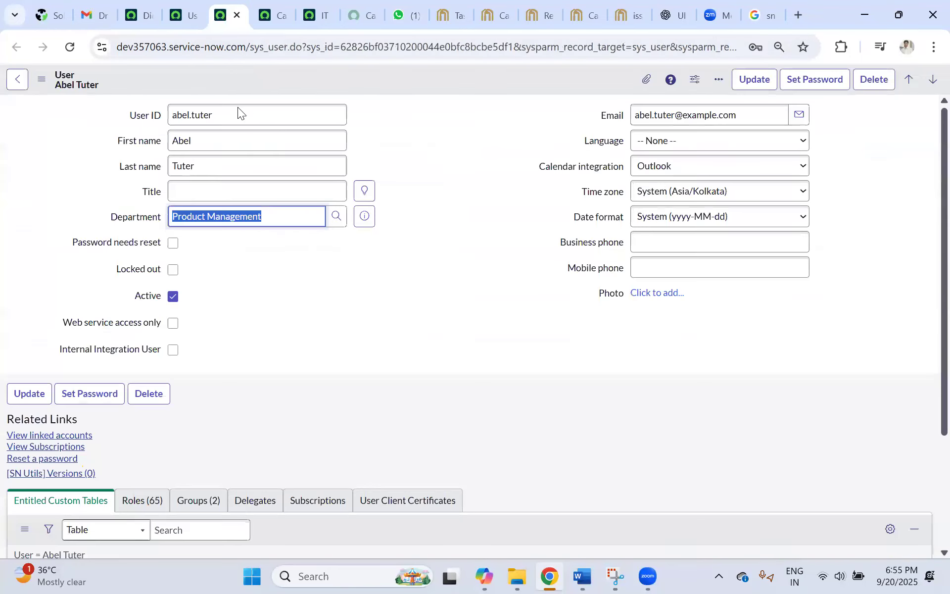
pyautogui.click(133, 119)
pyautogui.hotkey('ctrl', 'c')
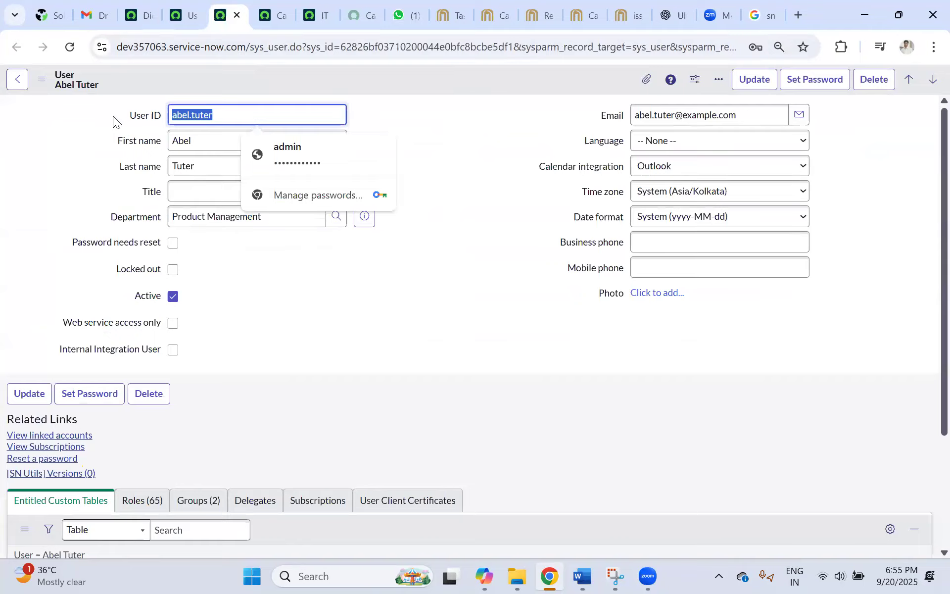
# Impersonate the user whose User ID was copied
pyautogui.click(130, 10)
pyautogui.click(926, 85)
pyautogui.click(827, 263)
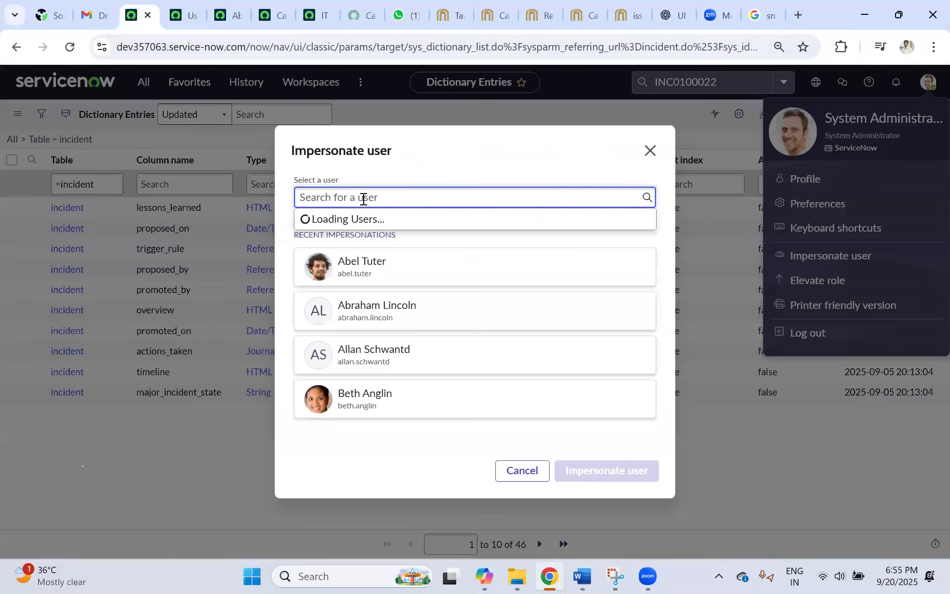
pyautogui.hotkey('ctrl', 'v')
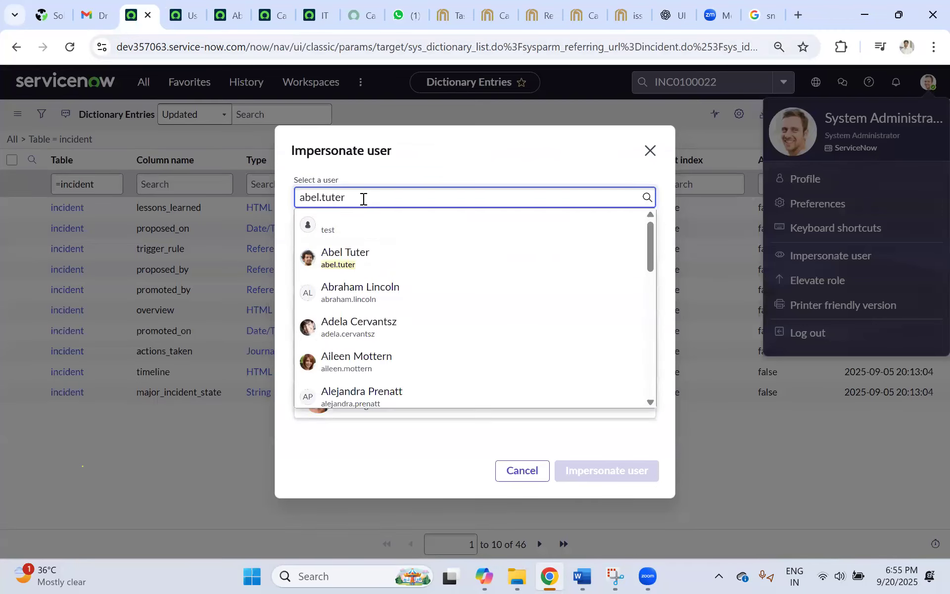
pyautogui.click(357, 222)
pyautogui.click(607, 468)
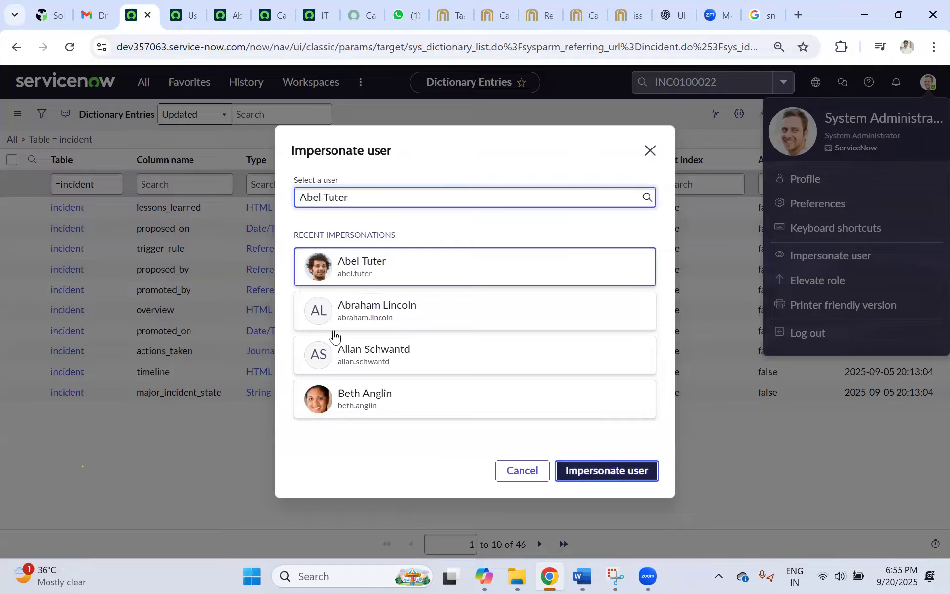
# Reload the Can We Help You? portal category, try to save the IT Dept user criteria record, and leave that record
pyautogui.click(358, 15)
pyautogui.click(69, 47)
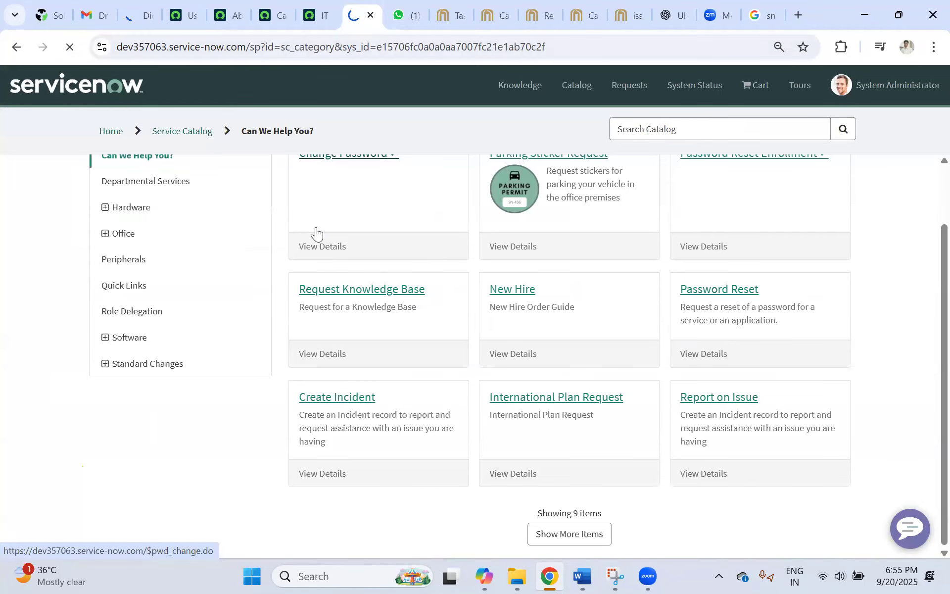
pyautogui.click(334, 20)
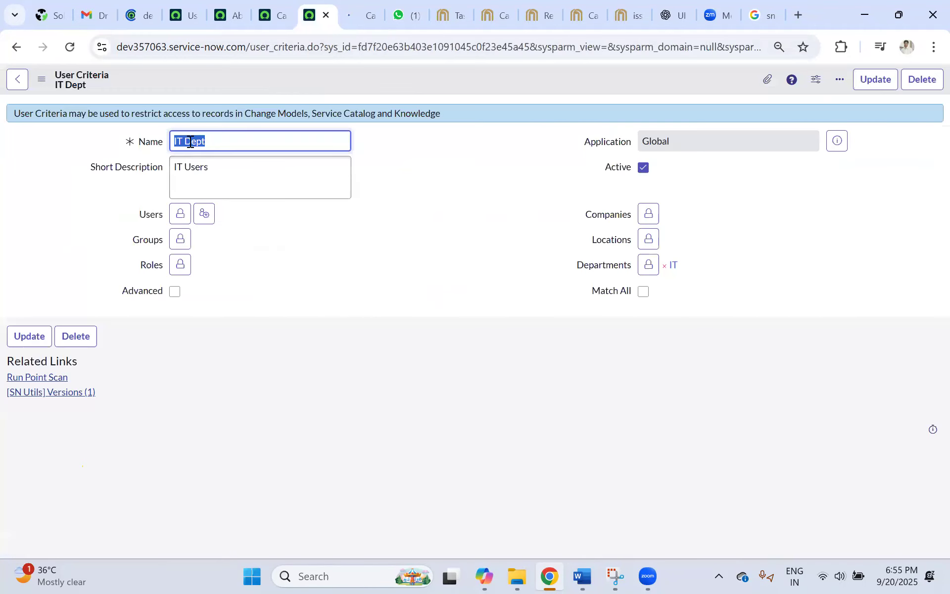
pyautogui.rightClick(557, 69)
pyautogui.click(577, 80)
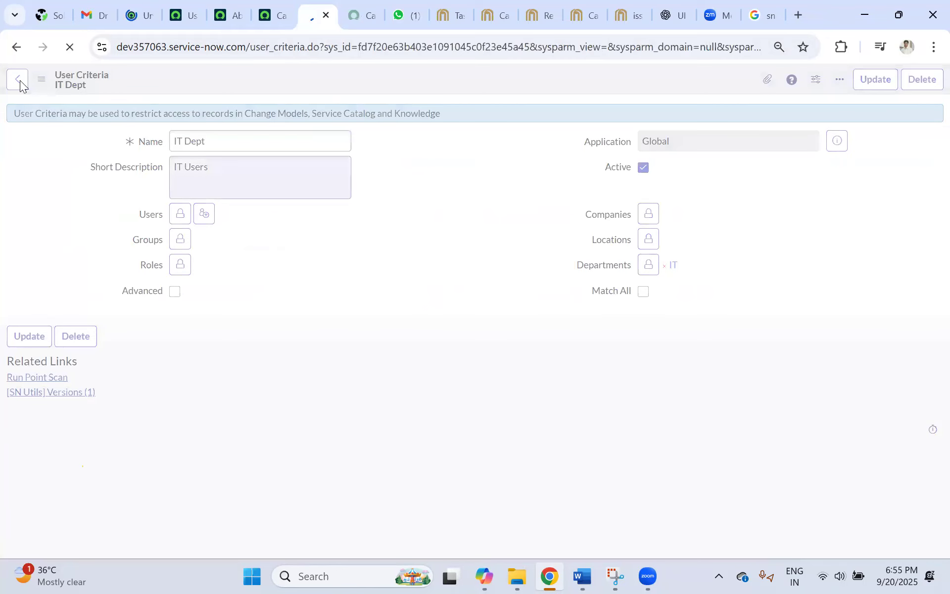
pyautogui.click(18, 79)
# Examine which Can We Help You? catalog items the impersonated user gets in the portal, including the additional items
pyautogui.click(142, 17)
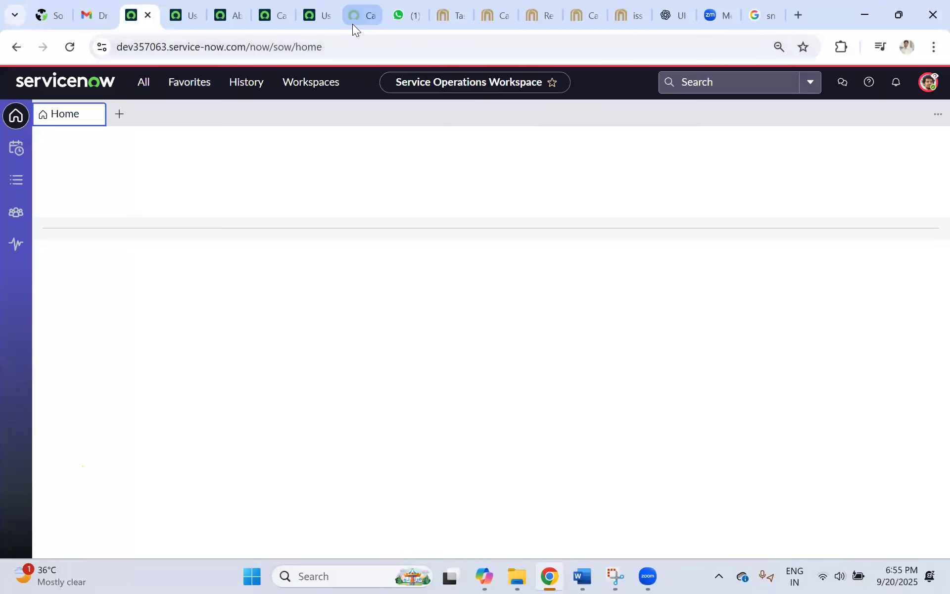
pyautogui.click(356, 16)
pyautogui.click(610, 270)
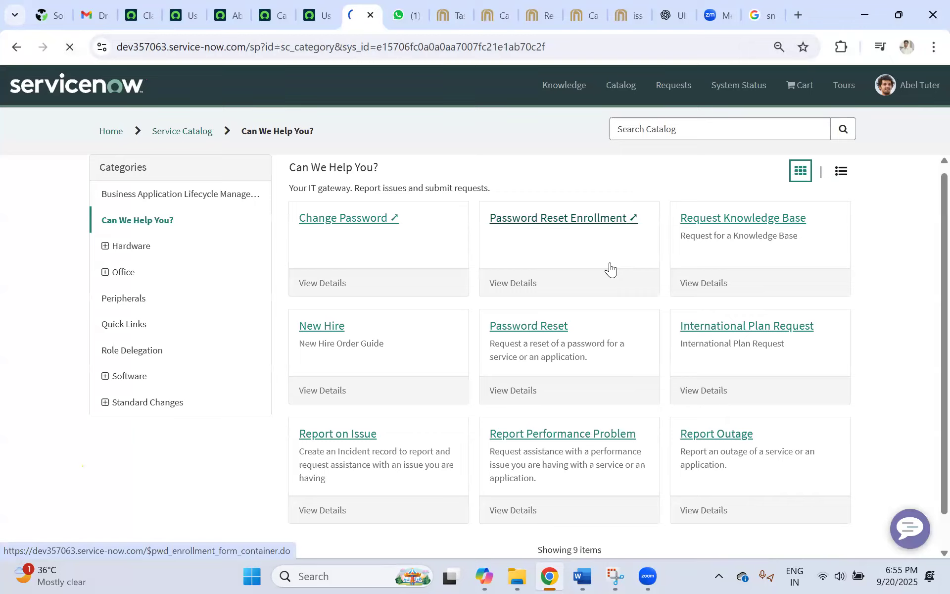
pyautogui.hotkey('ctrl', 'shift', 'Tab')
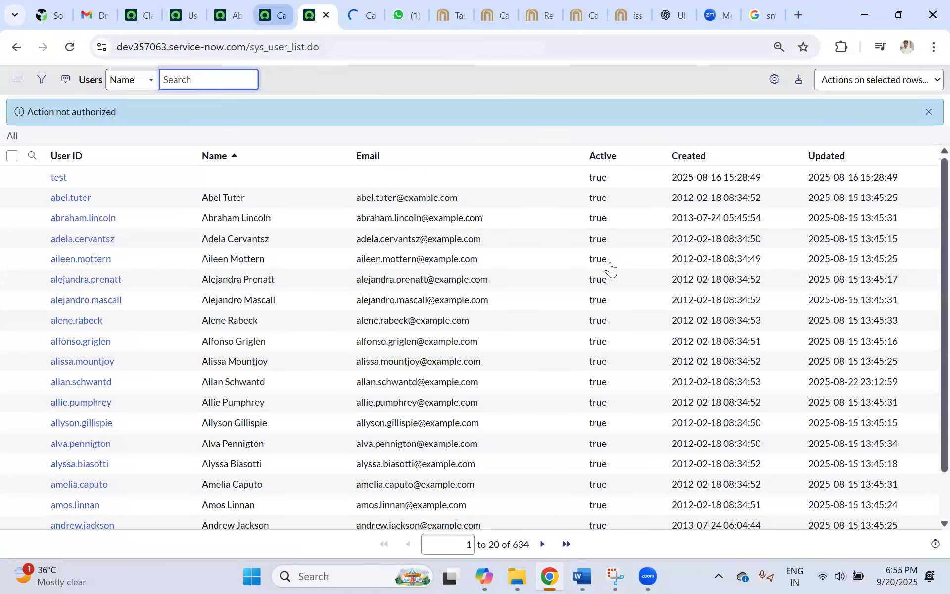
pyautogui.hotkey('ctrl', 'shift', 'Tab')
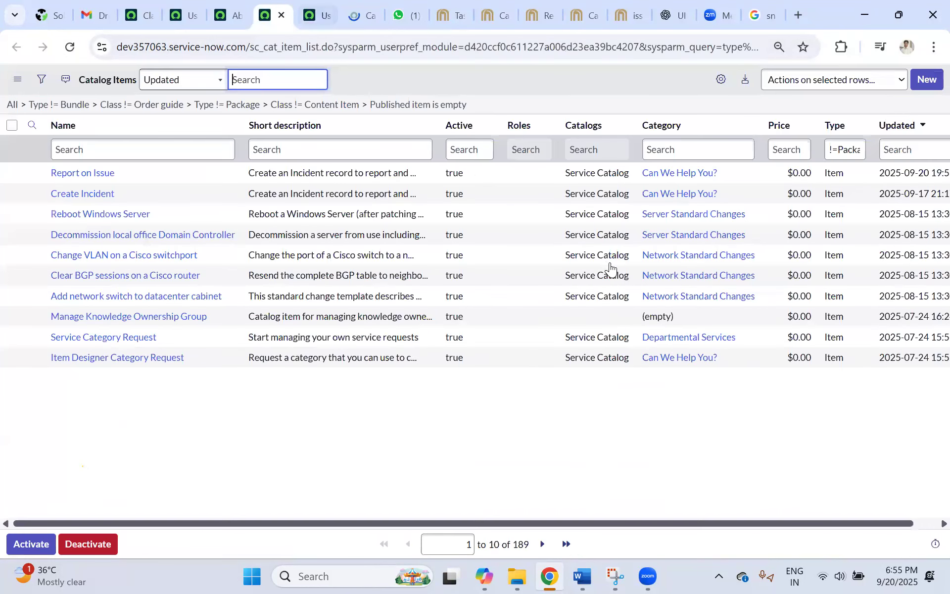
pyautogui.hotkey('ctrl', 'Tab')
pyautogui.hotkey('ctrl', 'Tab')
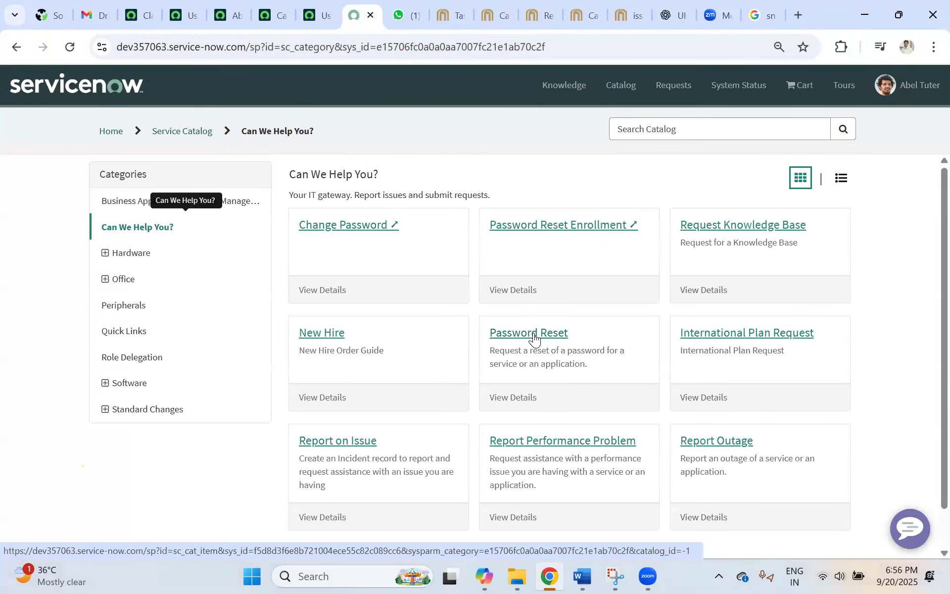
pyautogui.scroll(-1, 557, 534)
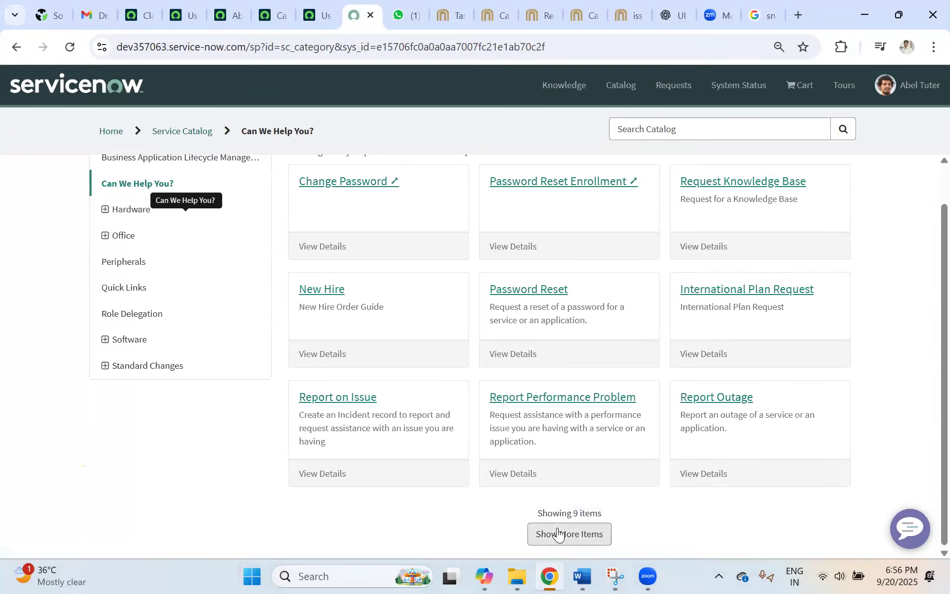
pyautogui.click(558, 534)
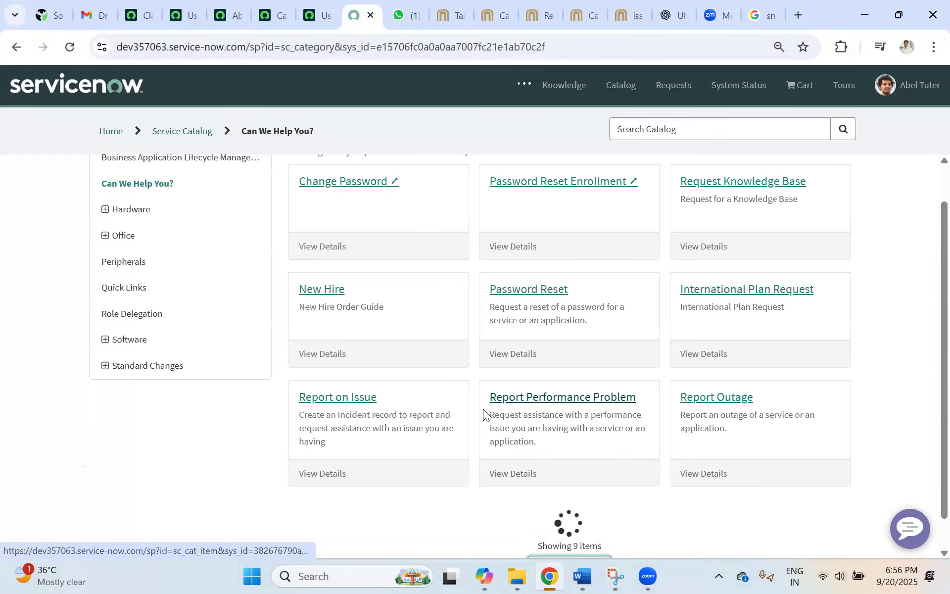
pyautogui.scroll(-1, 483, 408)
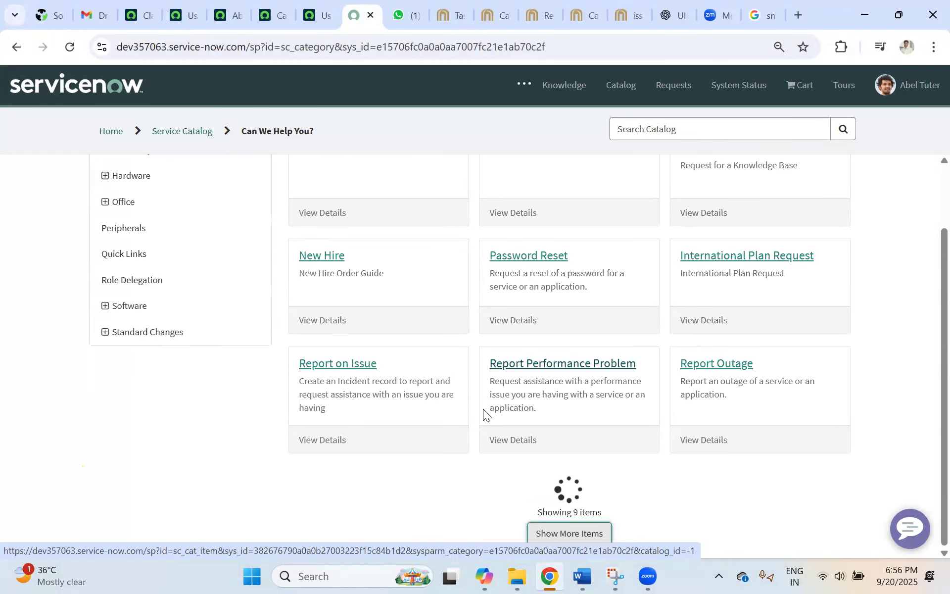
pyautogui.scroll(3, 483, 403)
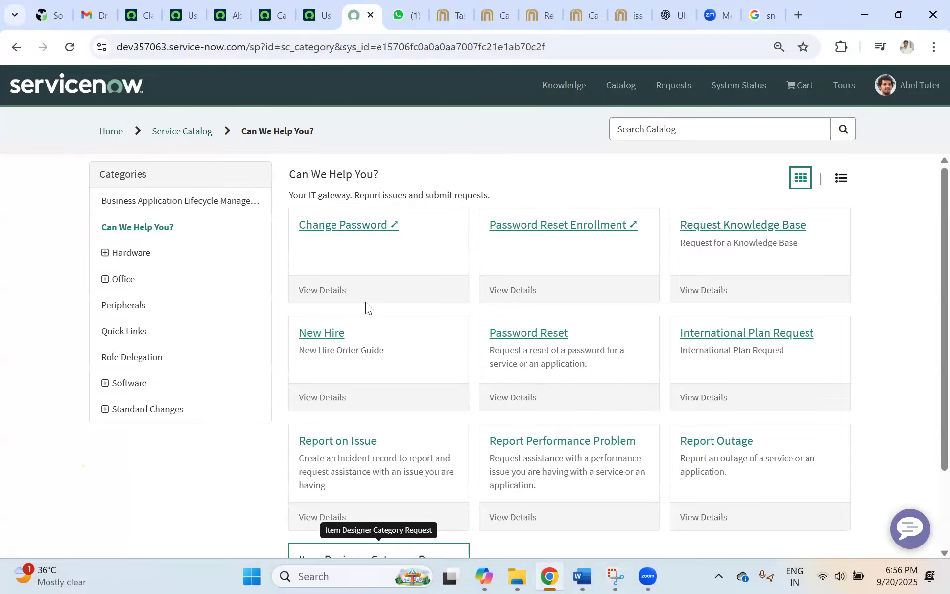
pyautogui.scroll(-2, 431, 372)
pyautogui.scroll(2, 430, 372)
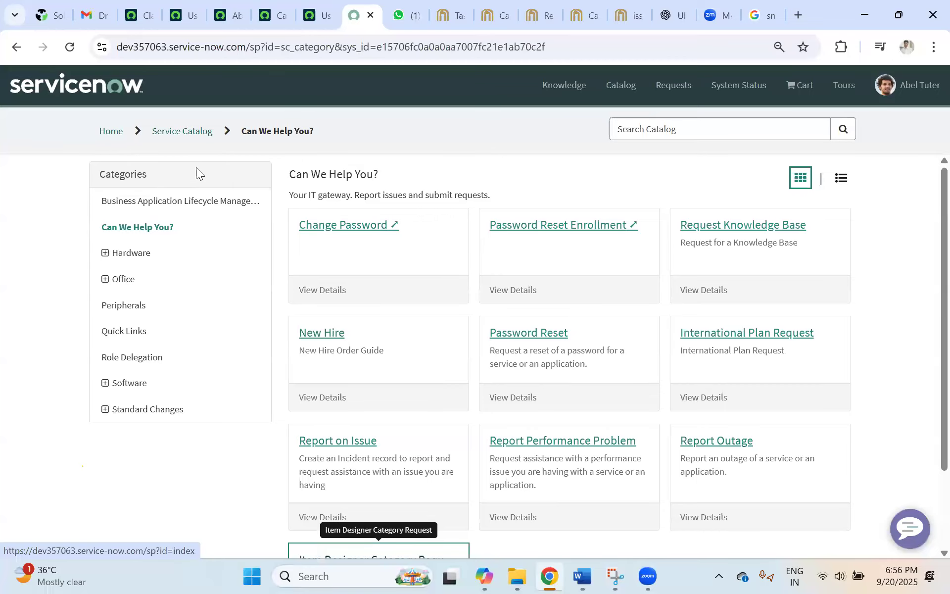
# End the impersonation and return to the administrator account
pyautogui.click(137, 13)
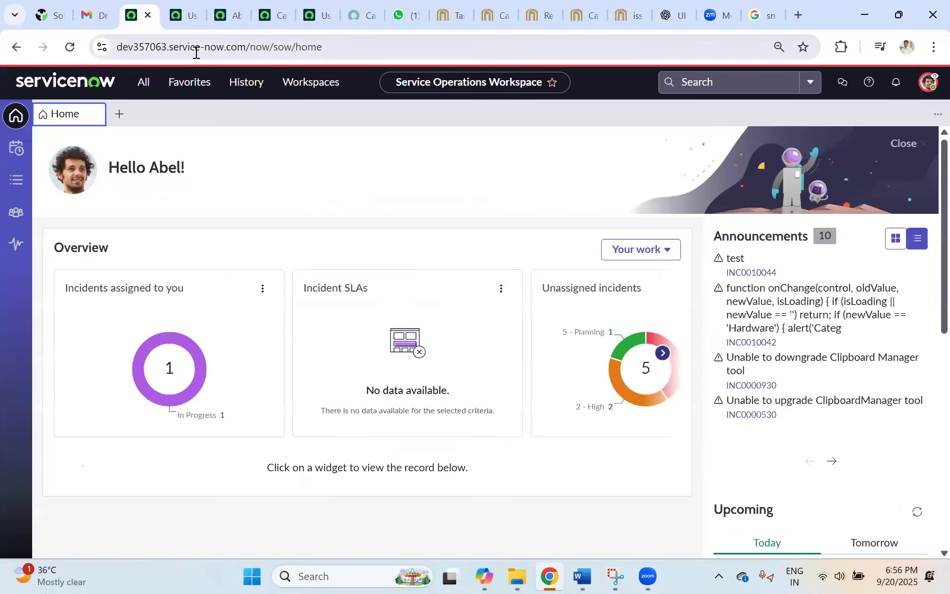
pyautogui.click(930, 83)
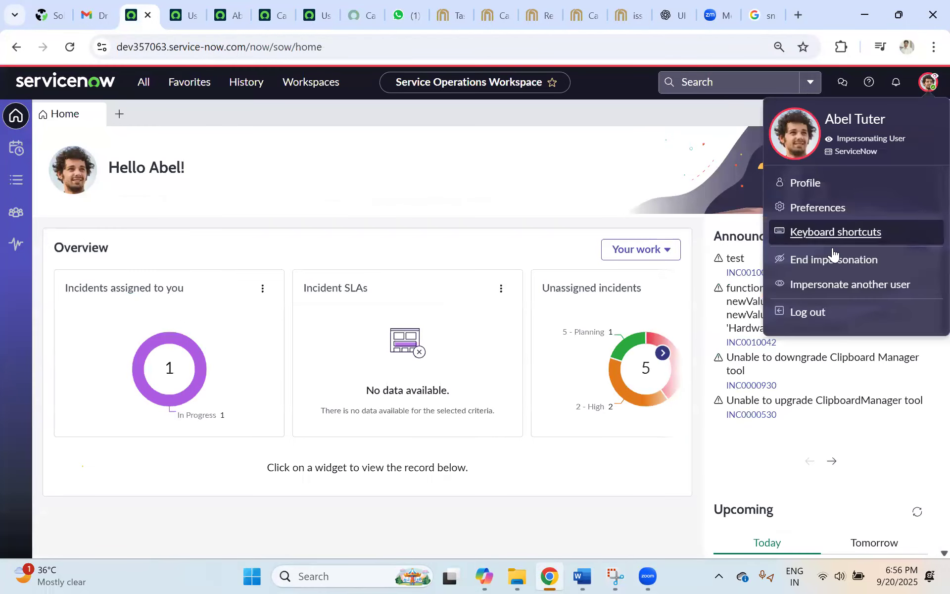
pyautogui.click(828, 254)
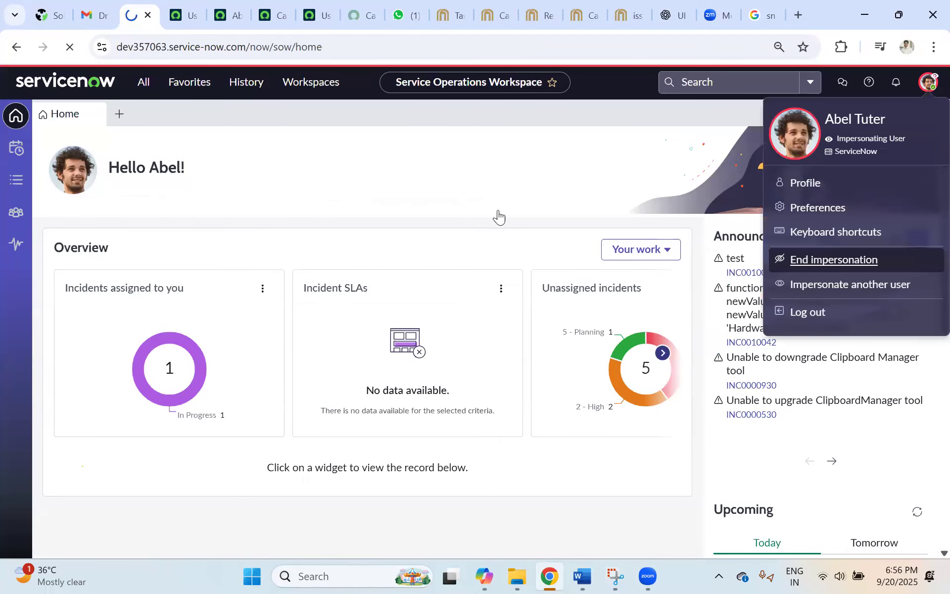
# Try to set the Department on the tested user's record to IT, open the department lookup, and reload the record
pyautogui.click(178, 21)
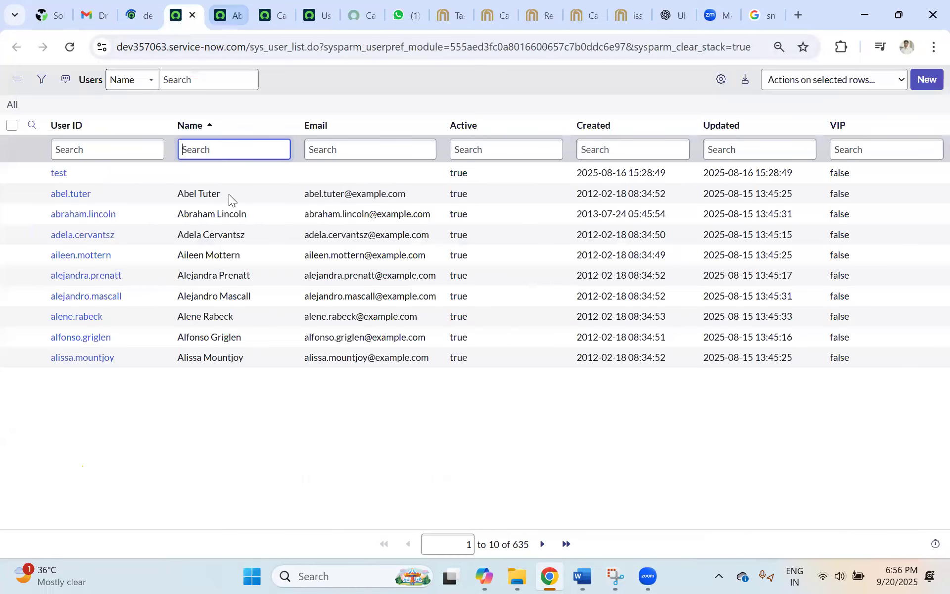
pyautogui.hotkey('ctrl', 'Tab')
pyautogui.write('IT')
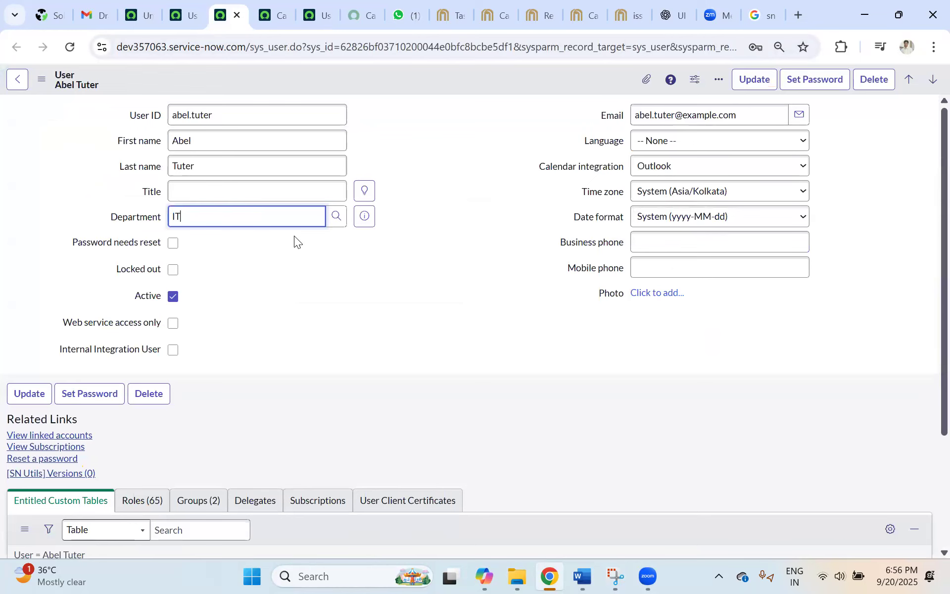
pyautogui.click(153, 21)
pyautogui.click(238, 20)
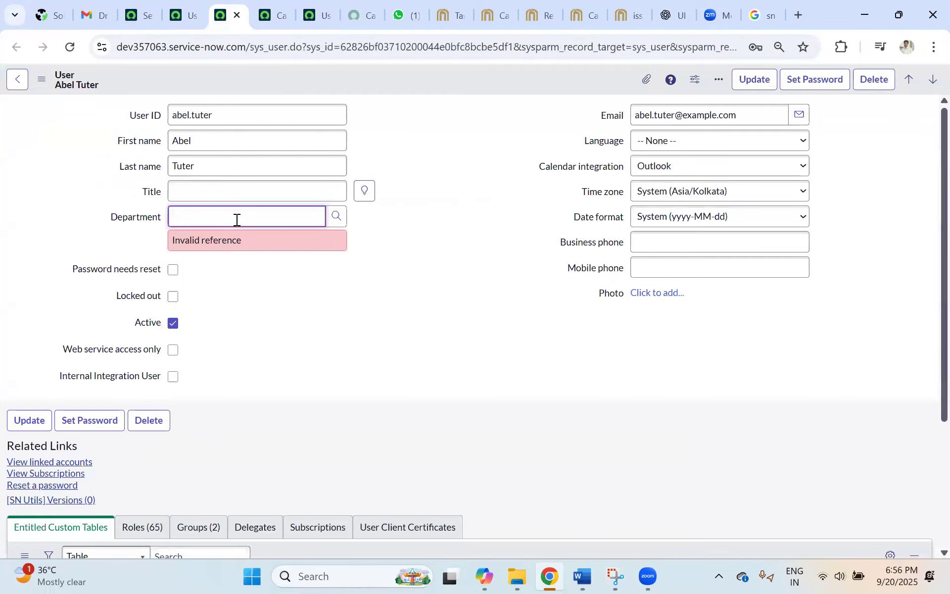
pyautogui.click(334, 218)
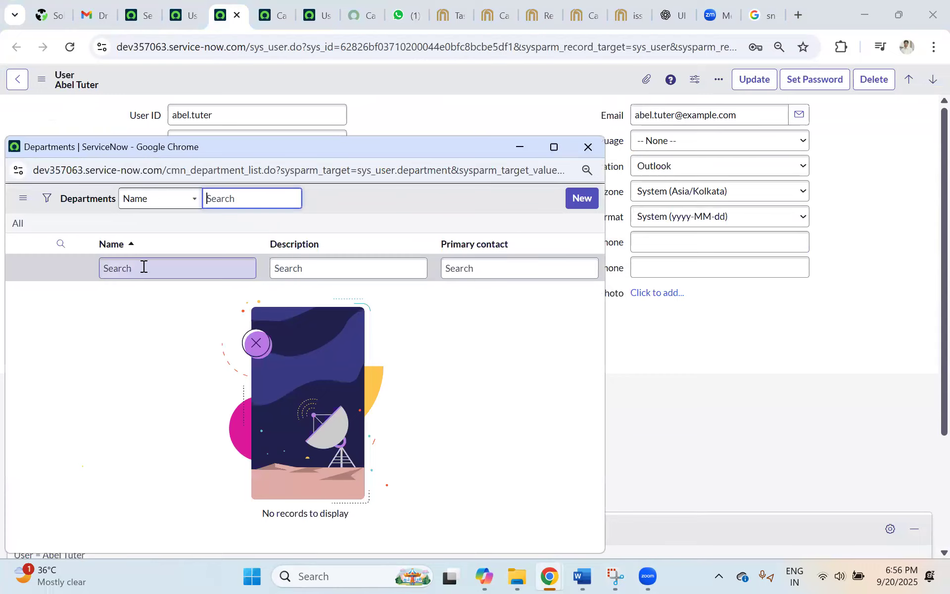
pyautogui.click(587, 147)
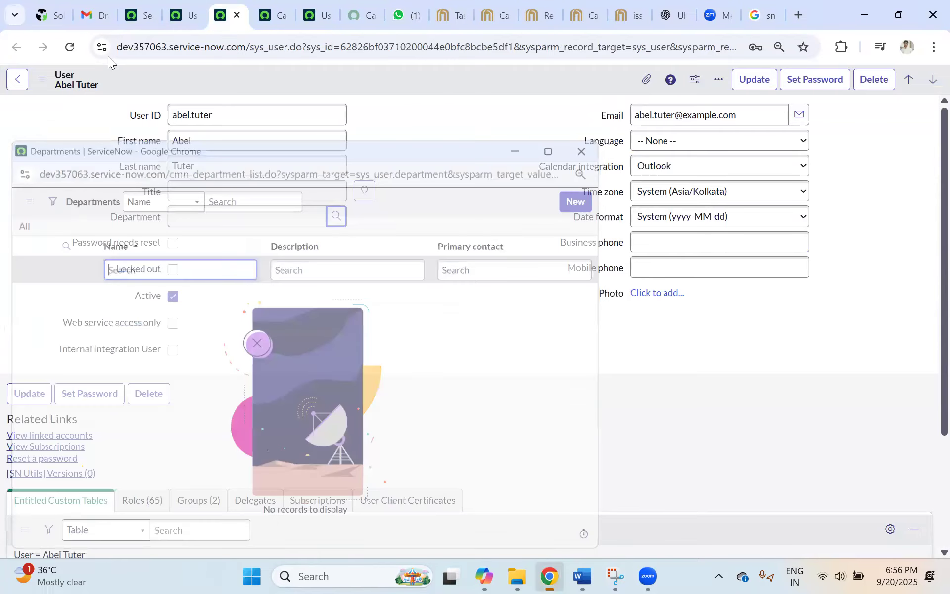
pyautogui.click(70, 48)
pyautogui.press('Return')
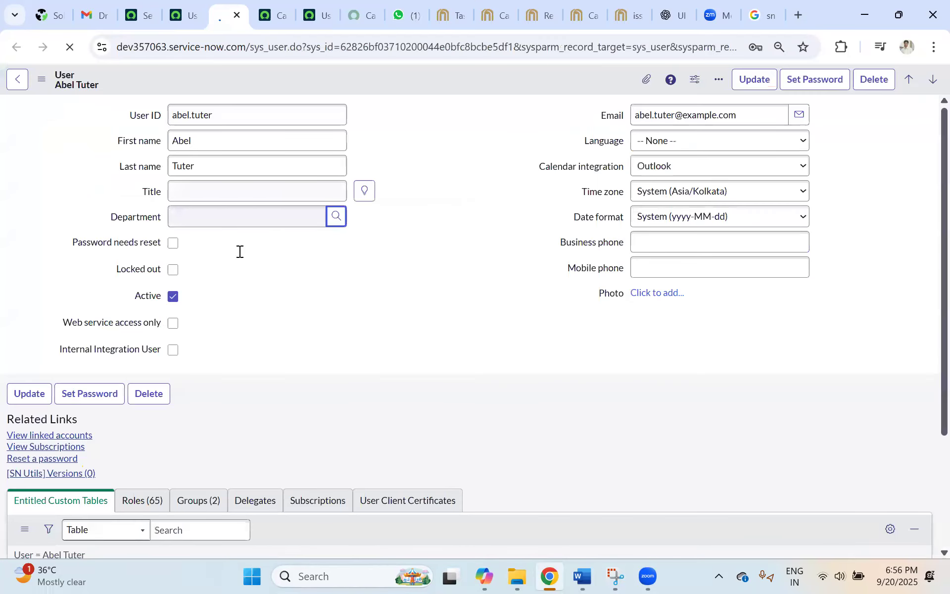
# Replace the tested user's Department entry with "it", then save the IT Dept user criteria record and leave it
pyautogui.moveTo(284, 218); pyautogui.dragTo(163, 217)
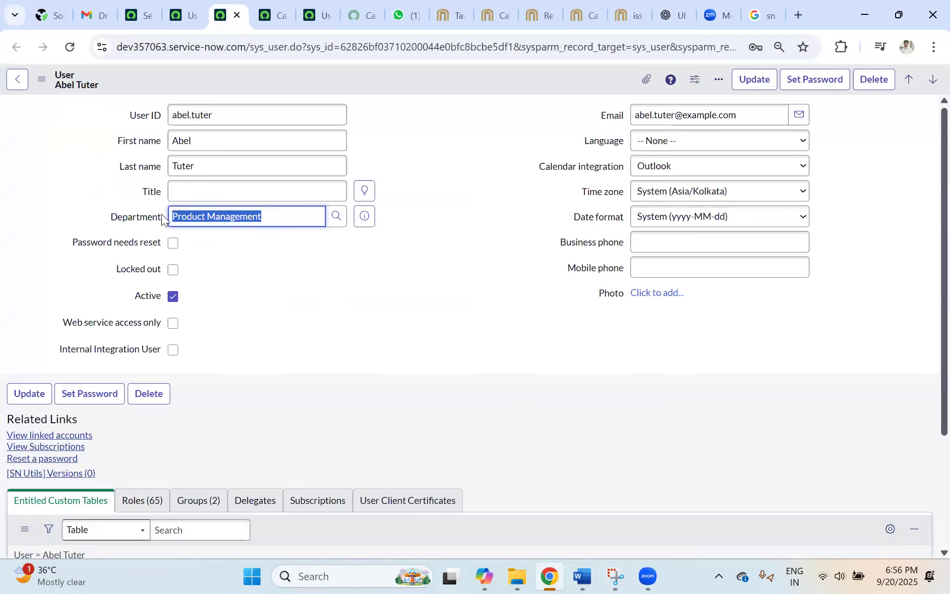
pyautogui.write('it')
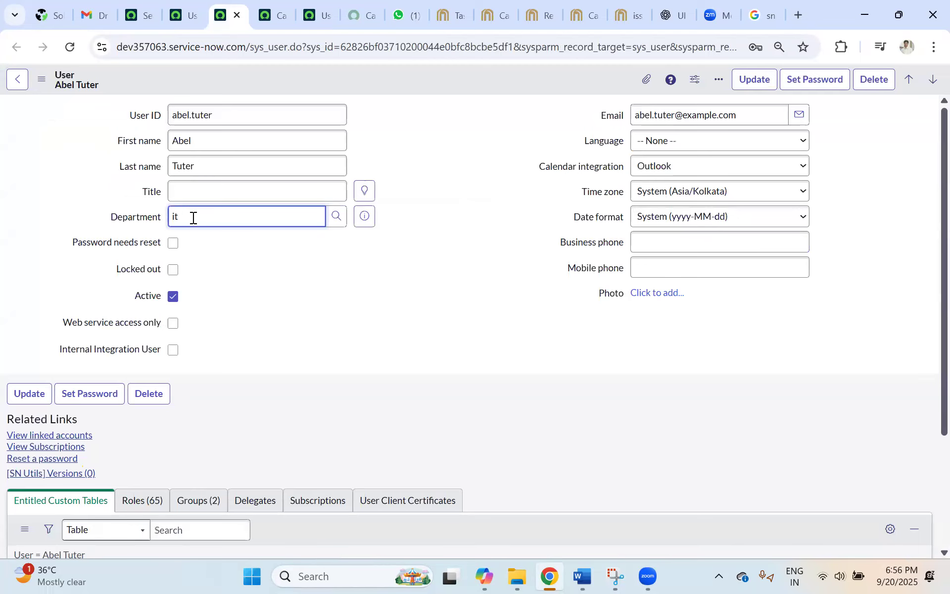
pyautogui.hotkey('ctrl', 'Tab')
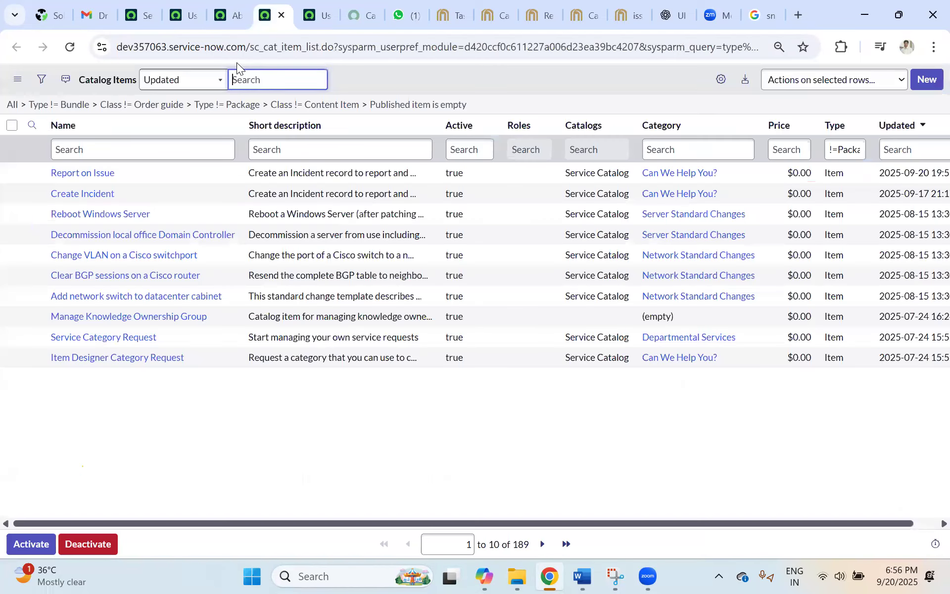
pyautogui.hotkey('ctrl', 'Tab')
pyautogui.click(22, 45)
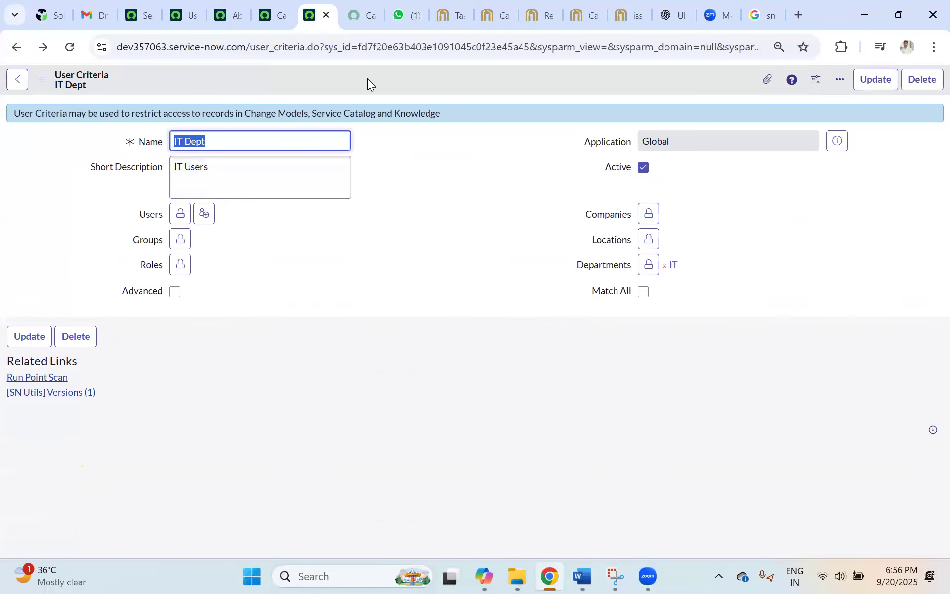
pyautogui.rightClick(368, 78)
pyautogui.click(388, 87)
pyautogui.click(18, 78)
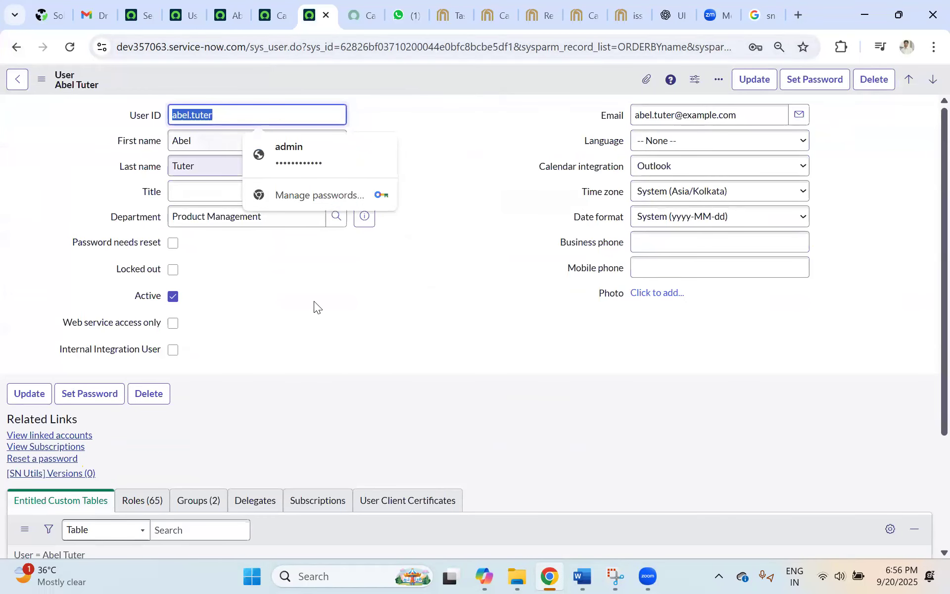
# Look over the tested user's record again and open the Create Incident record producer from the Catalog Items list
pyautogui.click(314, 301)
pyautogui.hotkey('ctrl', '3')
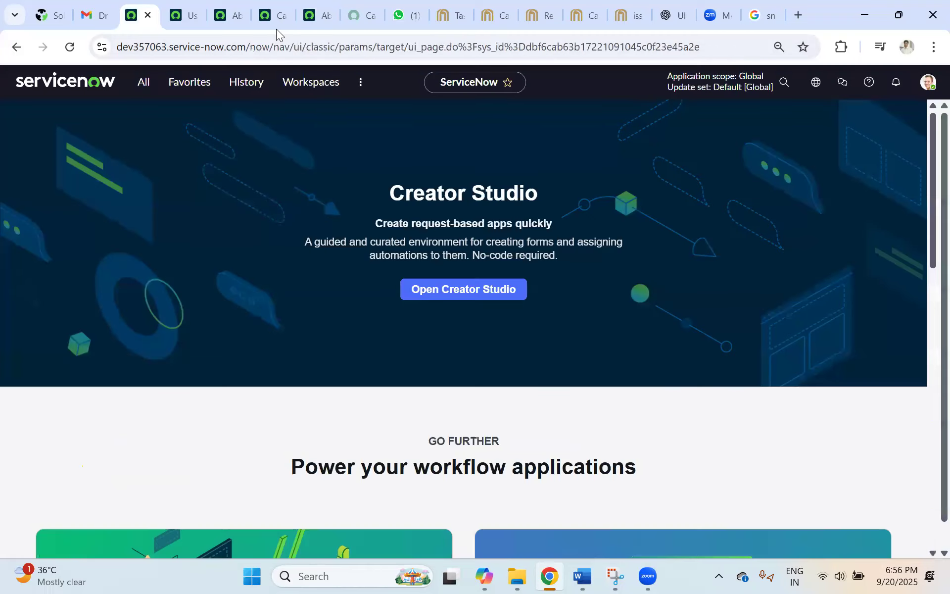
pyautogui.click(275, 15)
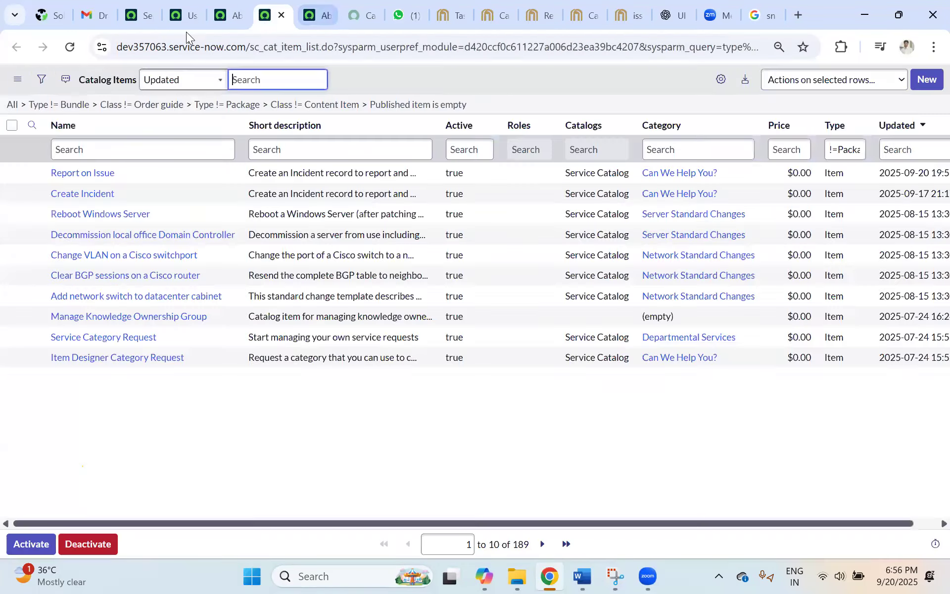
pyautogui.click(319, 16)
pyautogui.scroll(-2, 490, 235)
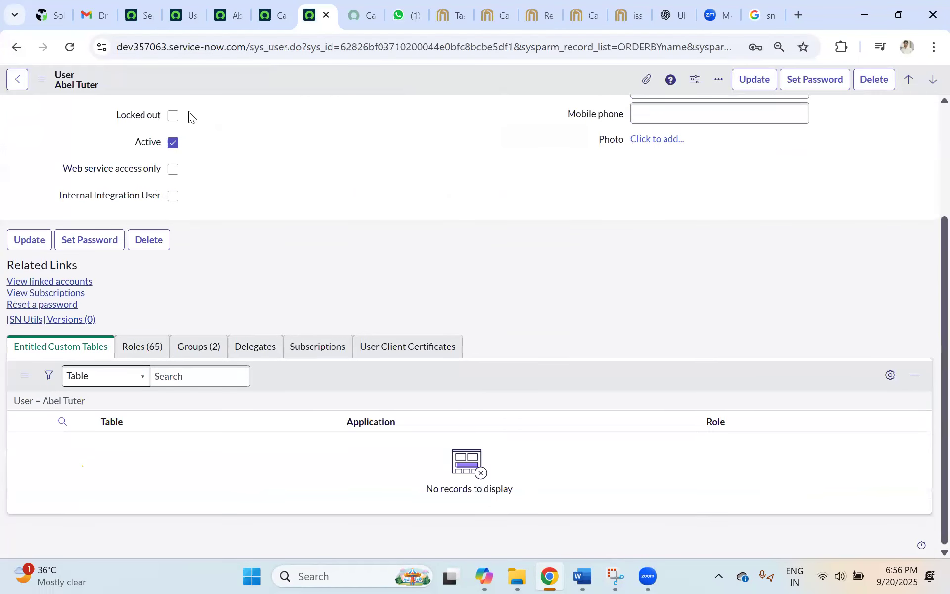
pyautogui.scroll(3, 189, 117)
pyautogui.hotkey('ctrl', '6')
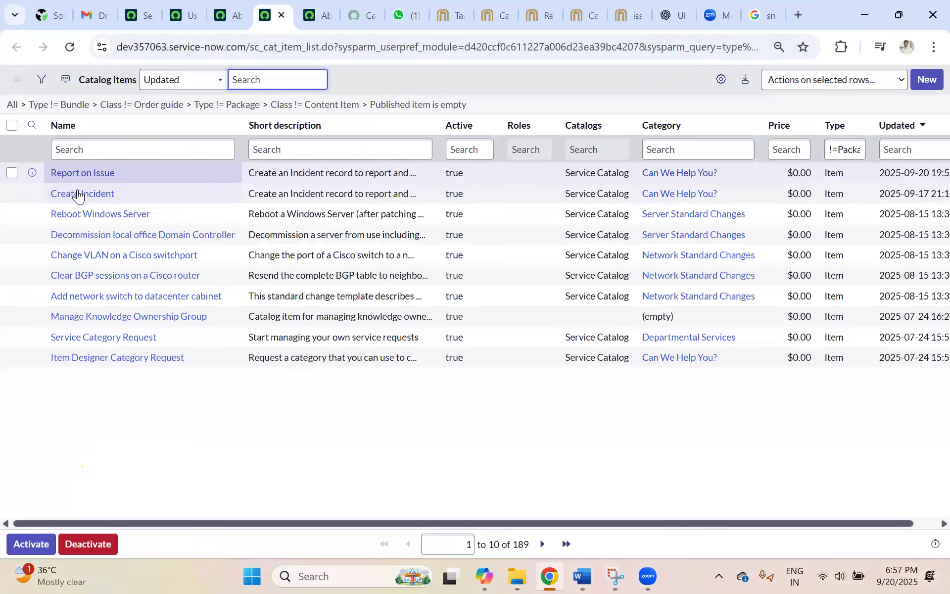
pyautogui.click(78, 194)
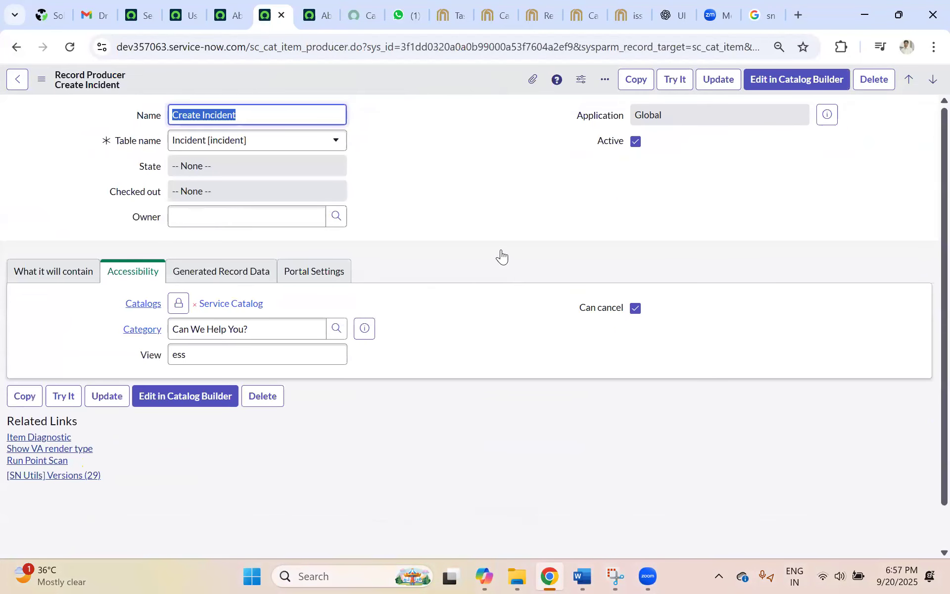
# Open the IT Dept user criteria from Create Incident's Available For list, open its IT department record, and view the department's users
pyautogui.scroll(-3, 501, 256)
pyautogui.scroll(-1, 424, 370)
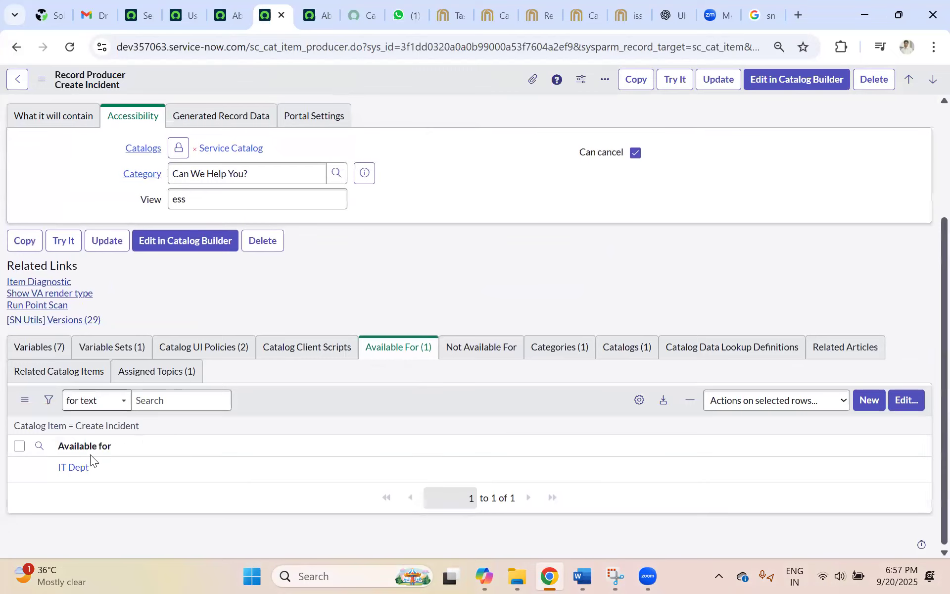
pyautogui.click(80, 466)
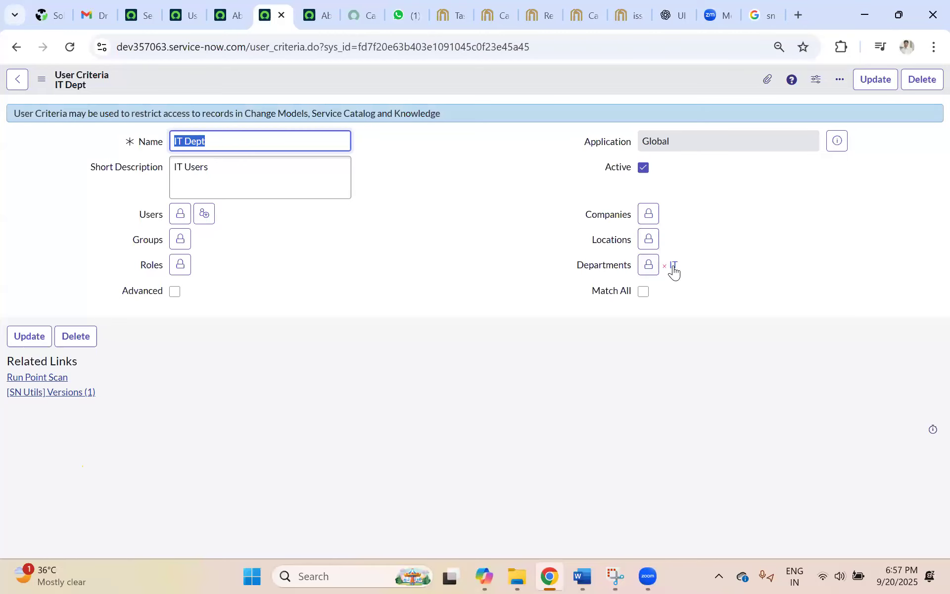
pyautogui.click(674, 269)
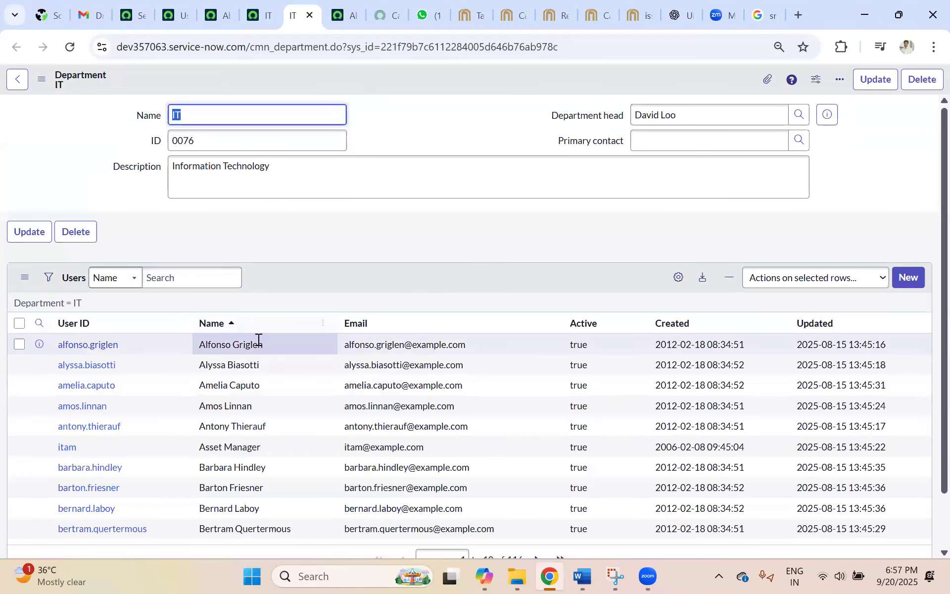
pyautogui.scroll(-1, 258, 340)
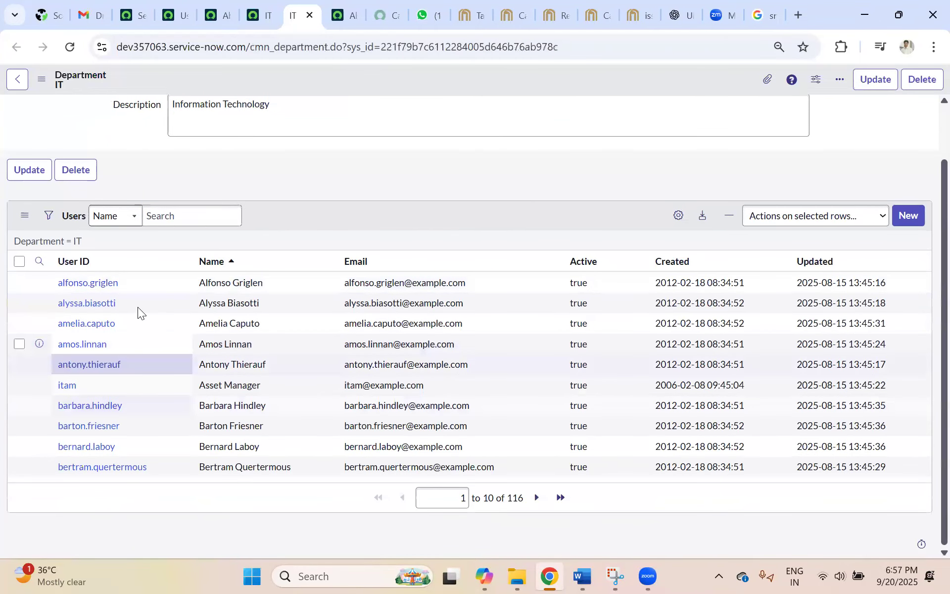
# Impersonate an IT department member using the copied user ID, and reload the portal's Can We Help You? category to check for Create Incident
pyautogui.doubleClick(55, 429)
pyautogui.hotkey('ctrl', 'c')
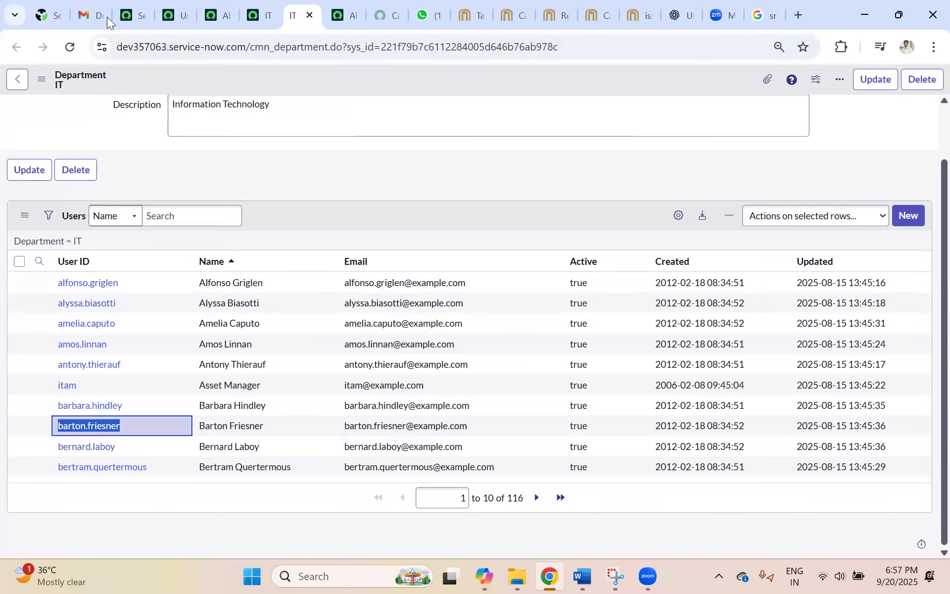
pyautogui.click(128, 16)
pyautogui.click(928, 82)
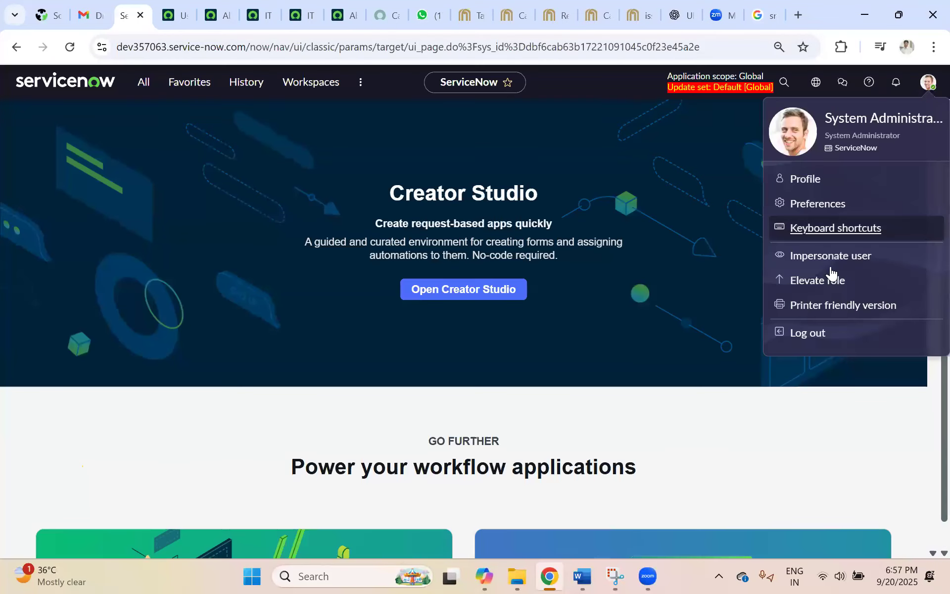
pyautogui.click(829, 258)
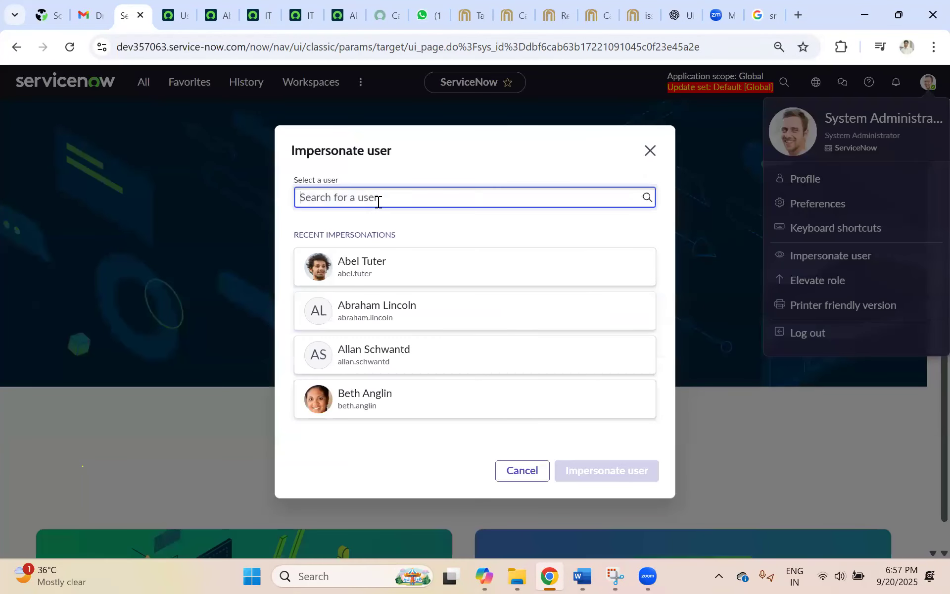
pyautogui.hotkey('ctrl', 'v')
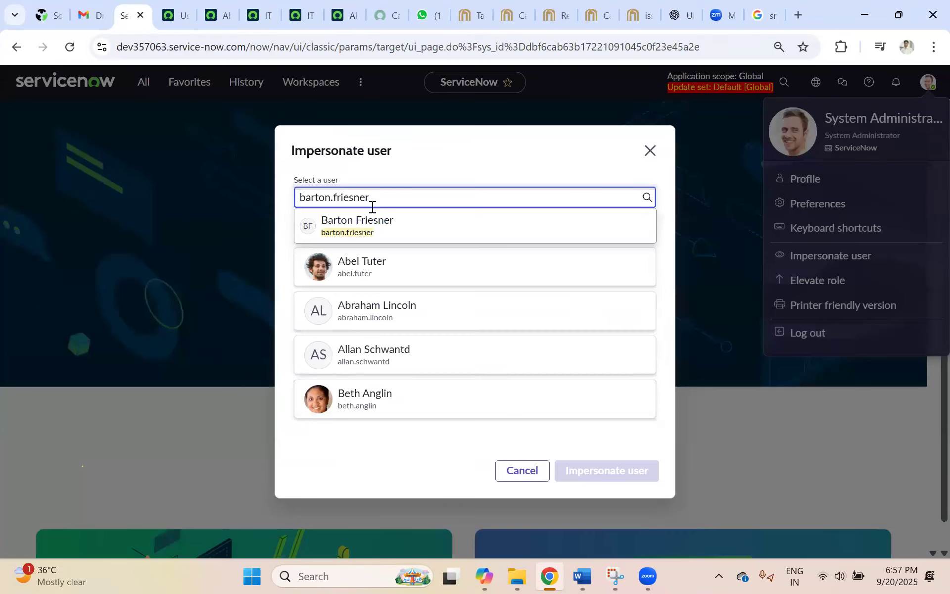
pyautogui.click(385, 234)
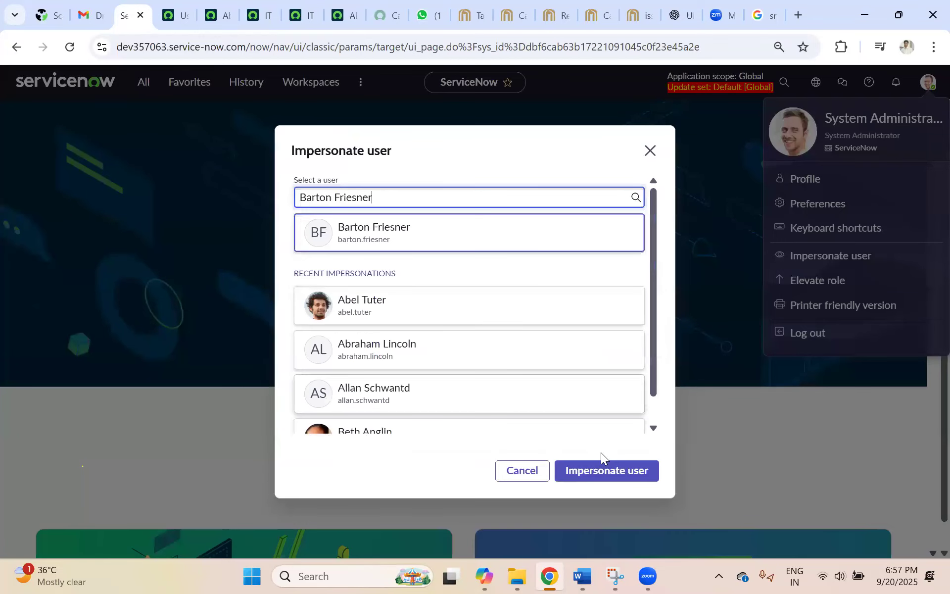
pyautogui.click(364, 23)
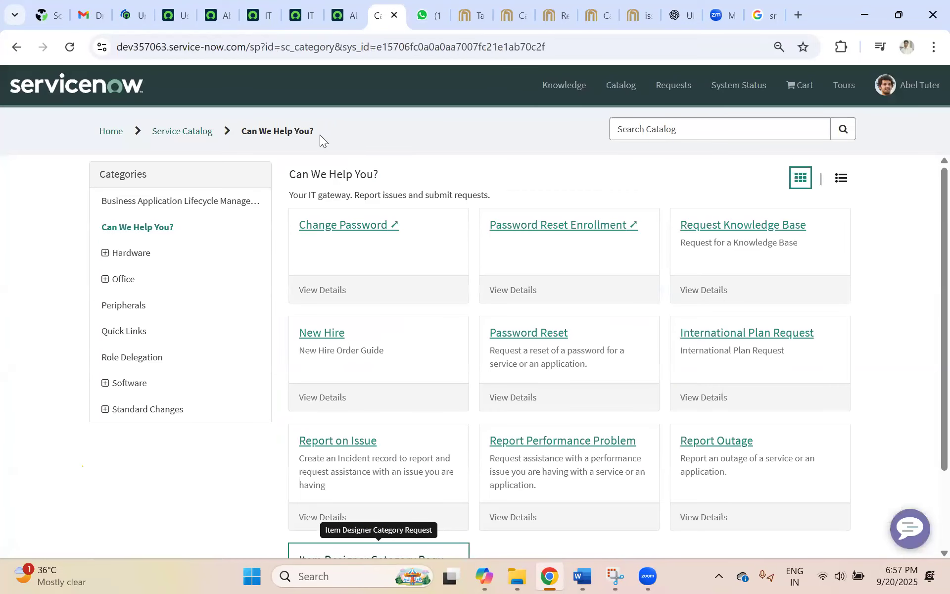
pyautogui.click(71, 44)
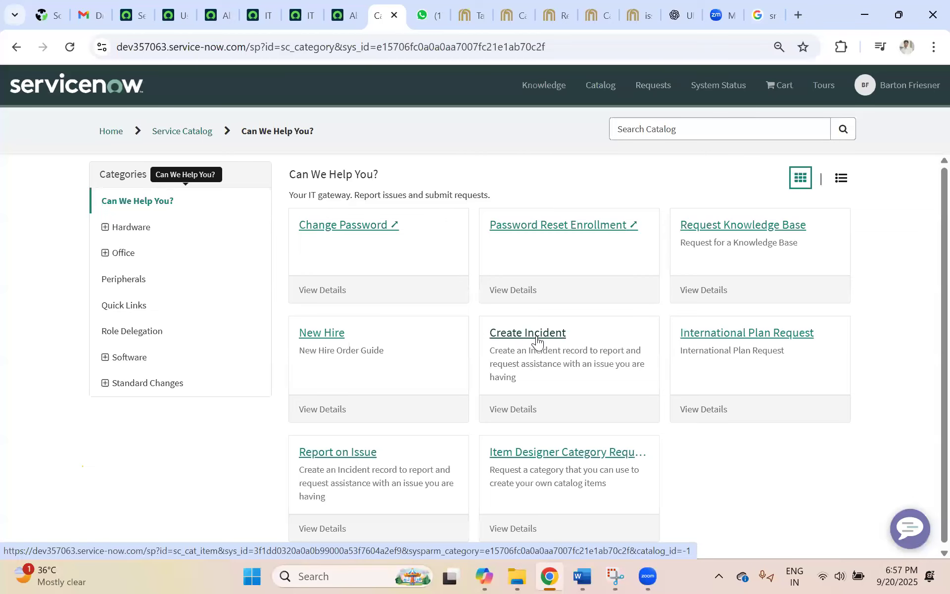
# End the impersonation of the IT department member
pyautogui.click(131, 8)
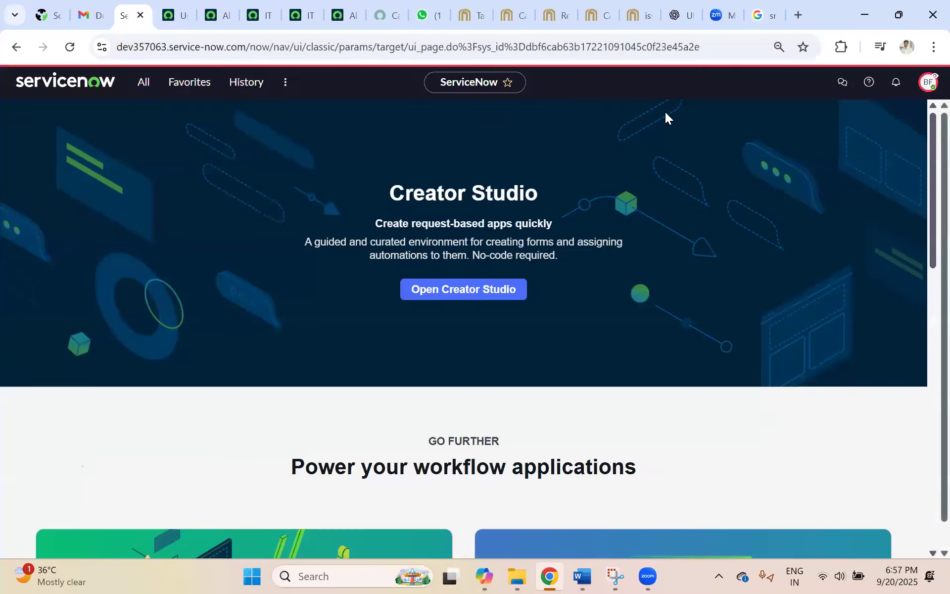
pyautogui.click(717, 139)
pyautogui.click(926, 84)
pyautogui.click(834, 259)
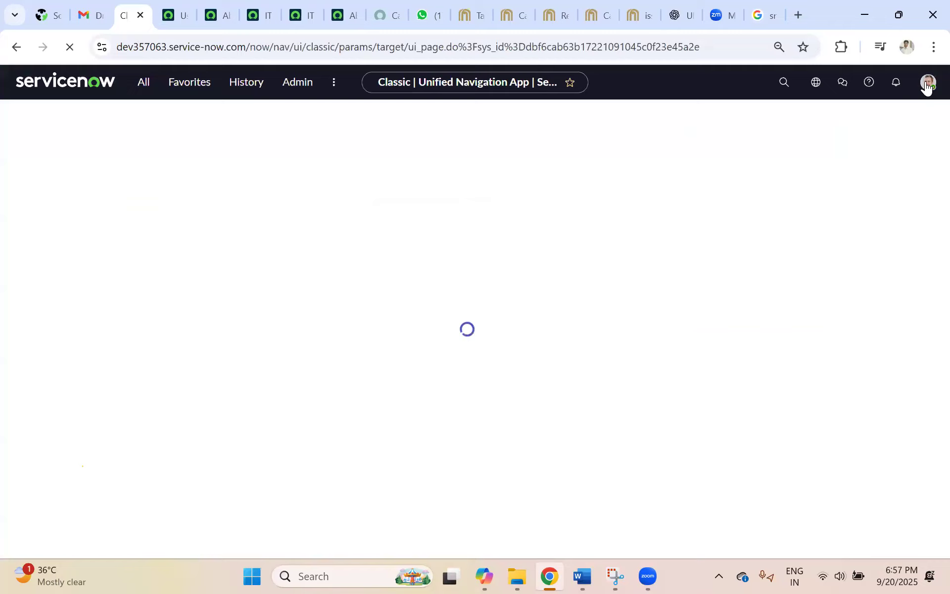
# Impersonate the previously tested user again from the recent impersonations
pyautogui.click(926, 84)
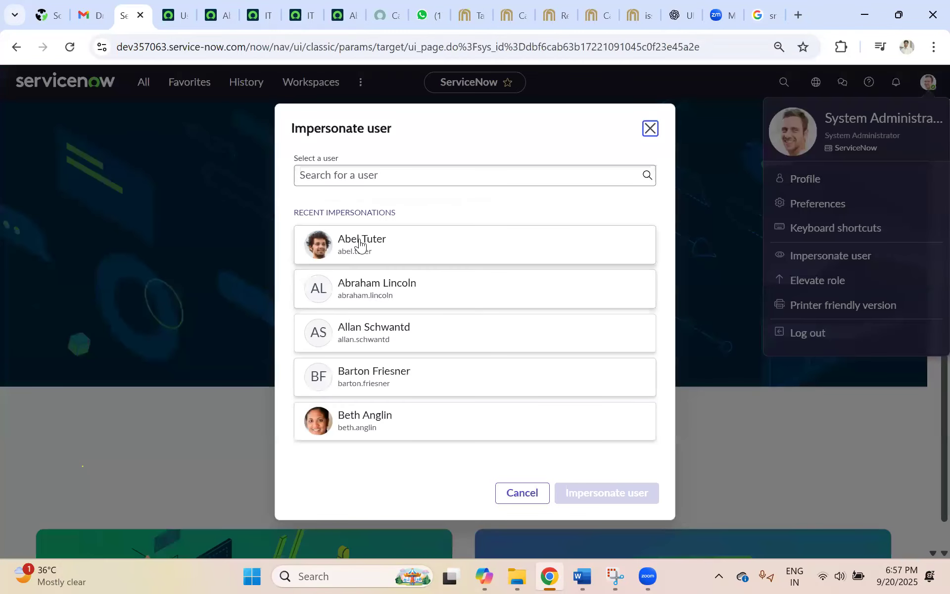
pyautogui.click(357, 245)
pyautogui.click(585, 484)
# Reload the portal's Can We Help You? category as the impersonated user and look through its items for Create Incident
pyautogui.click(377, 21)
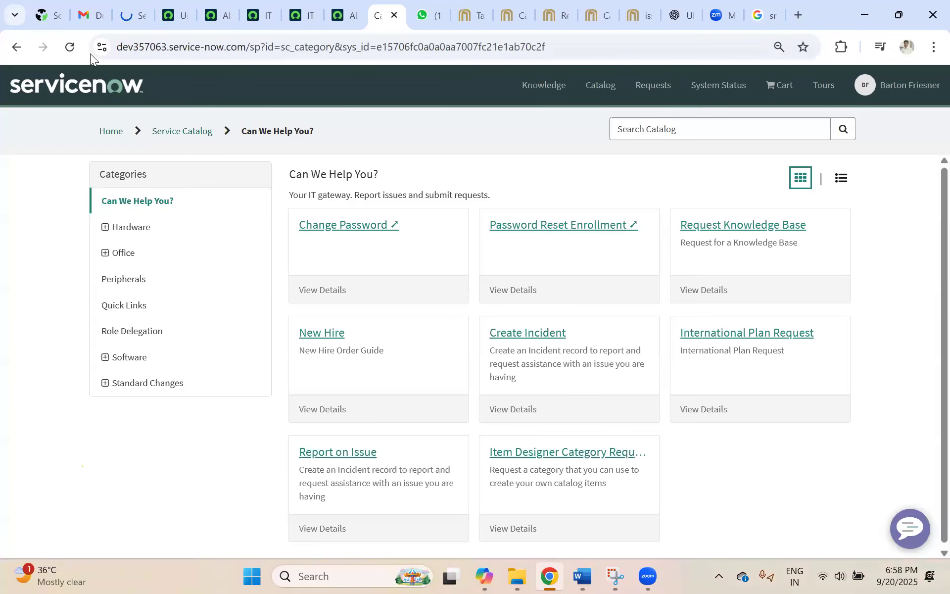
pyautogui.click(71, 46)
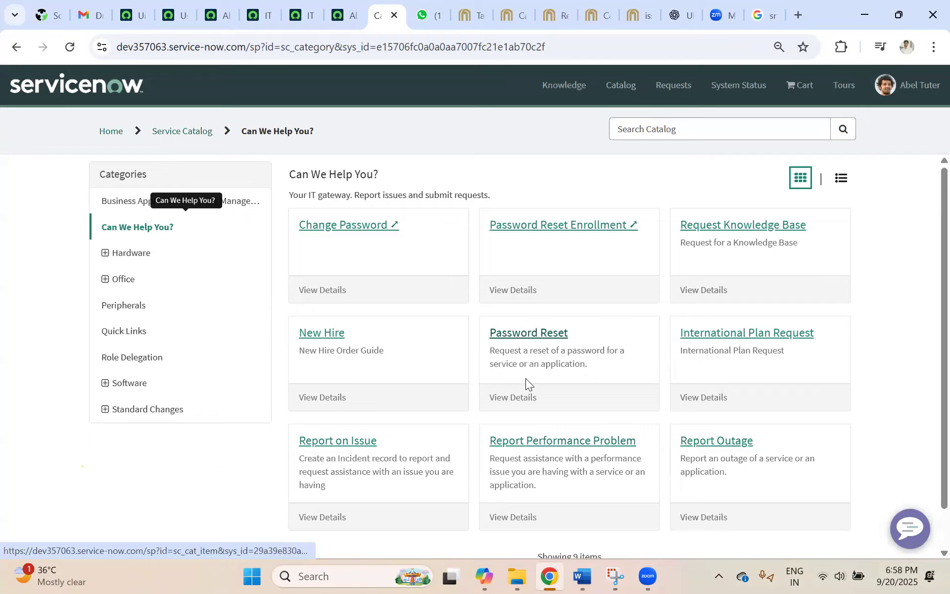
pyautogui.scroll(-1, 525, 378)
pyautogui.click(571, 532)
pyautogui.scroll(-1, 495, 296)
pyautogui.scroll(2, 445, 262)
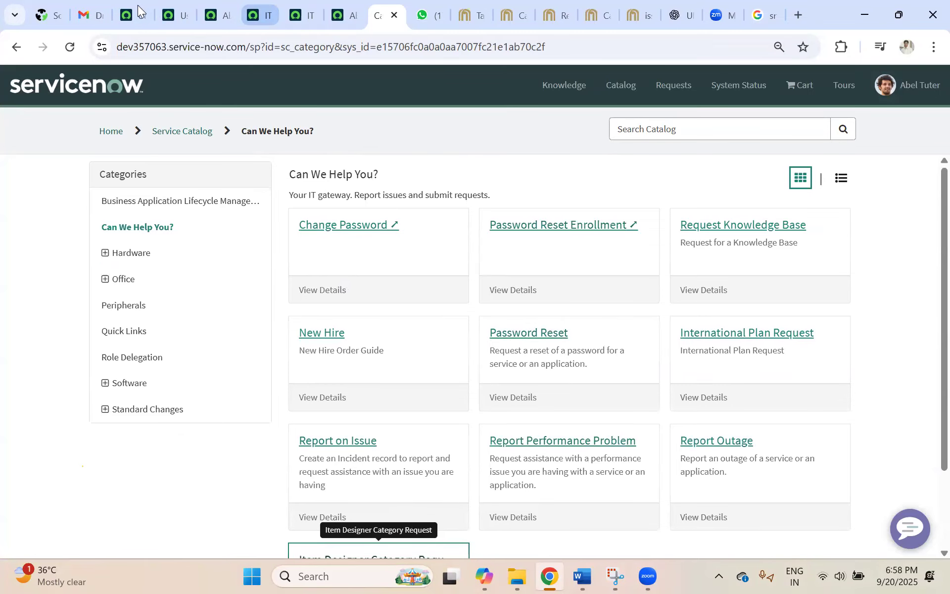
# Glance at the IT Dept user criteria record and end the impersonation to return to the administrator account
pyautogui.click(259, 16)
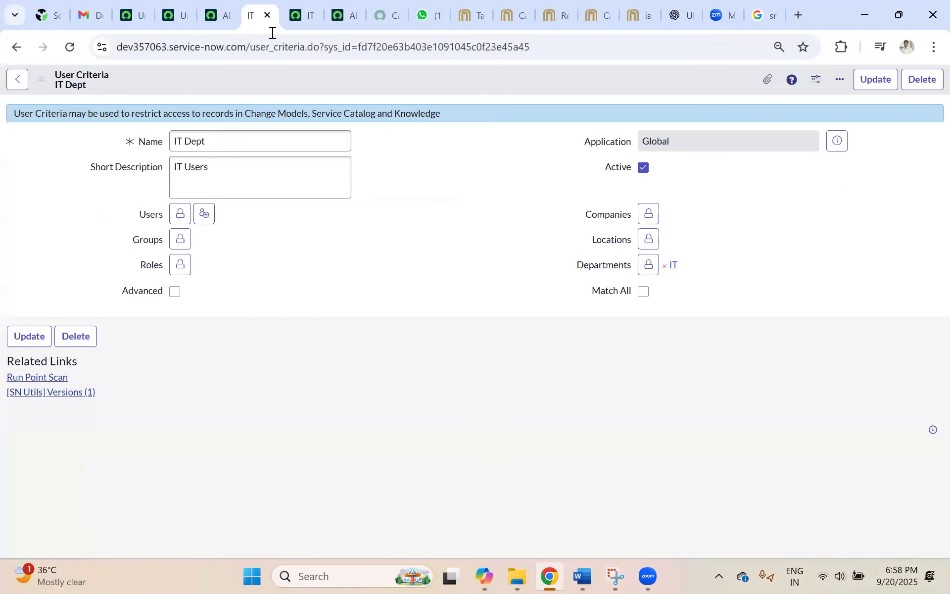
pyautogui.click(136, 12)
pyautogui.click(929, 82)
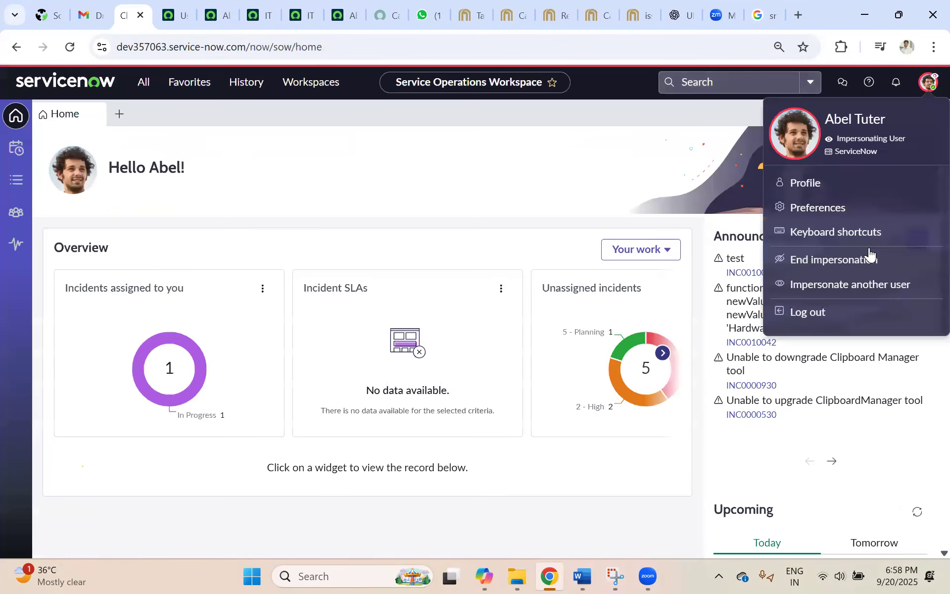
pyautogui.click(830, 260)
# Go back from the IT Dept user criteria to the Create Incident record producer
pyautogui.click(260, 16)
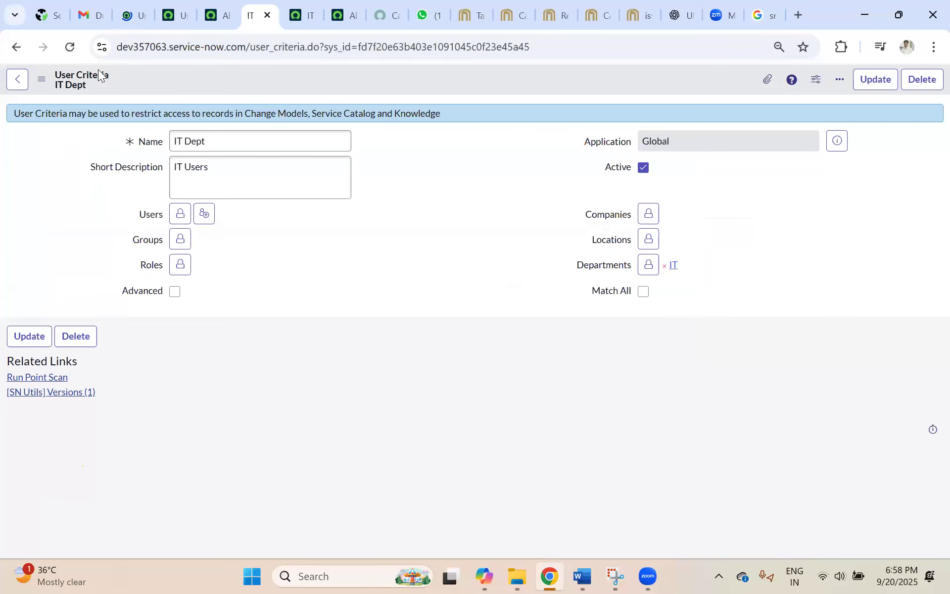
pyautogui.click(16, 47)
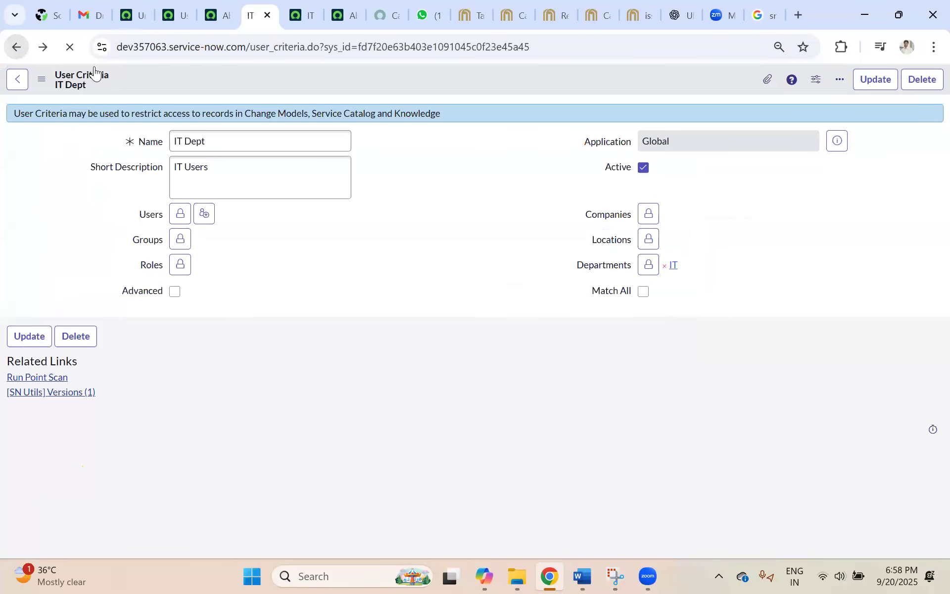
pyautogui.click(215, 20)
pyautogui.click(257, 15)
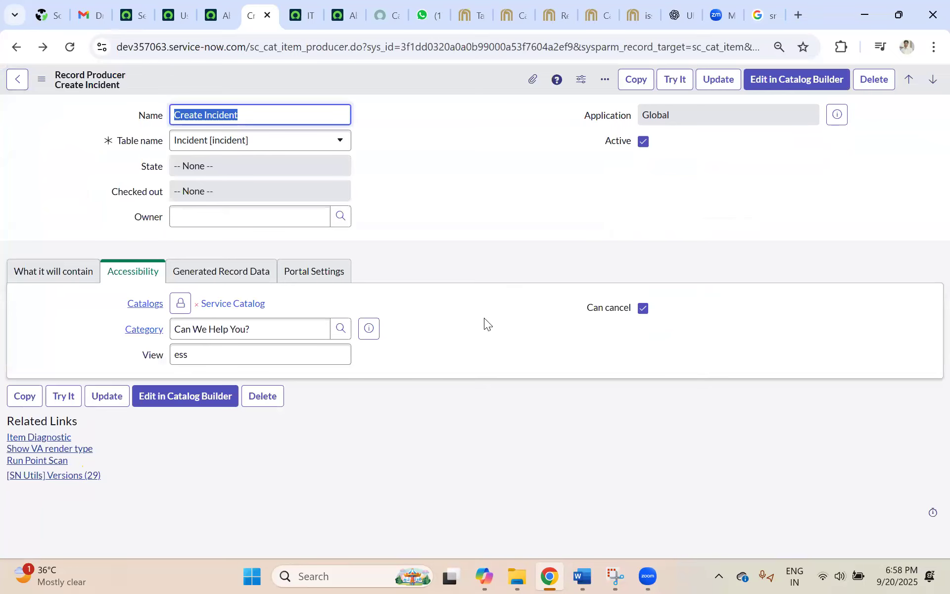
# Review Create Incident's Categories, Available For and Not Available For related lists, and compare the category with the Category field
pyautogui.scroll(-3, 484, 318)
pyautogui.click(569, 355)
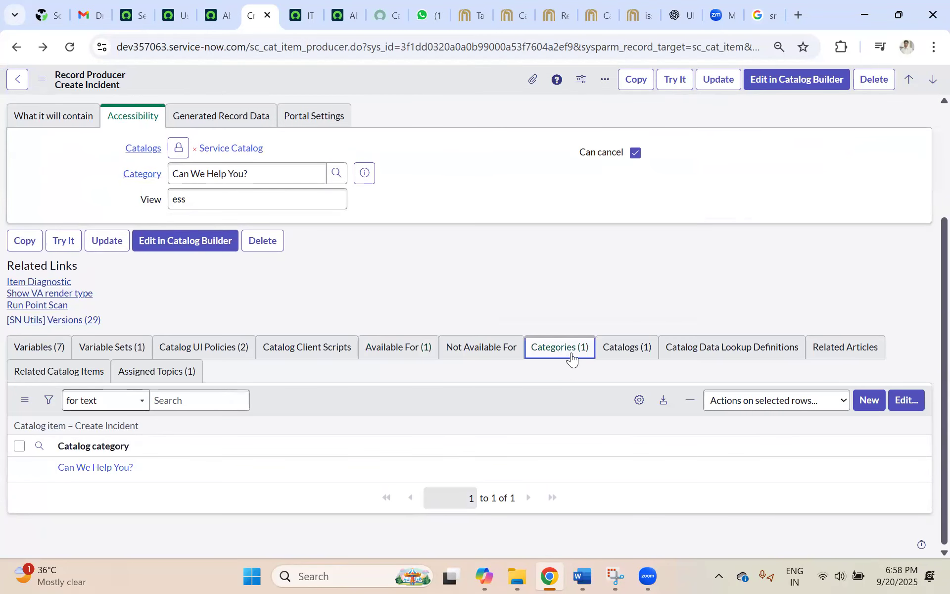
pyautogui.click(428, 351)
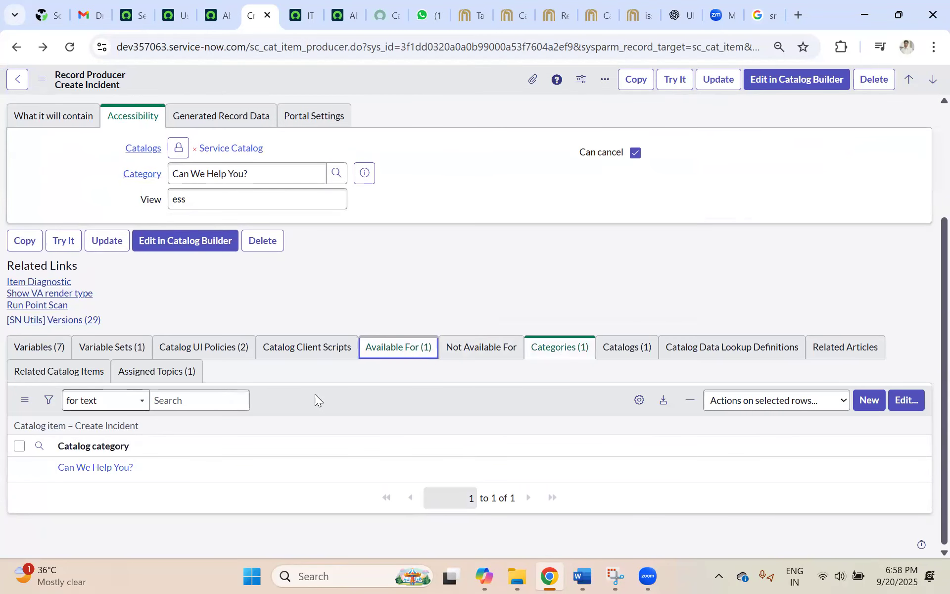
pyautogui.click(464, 357)
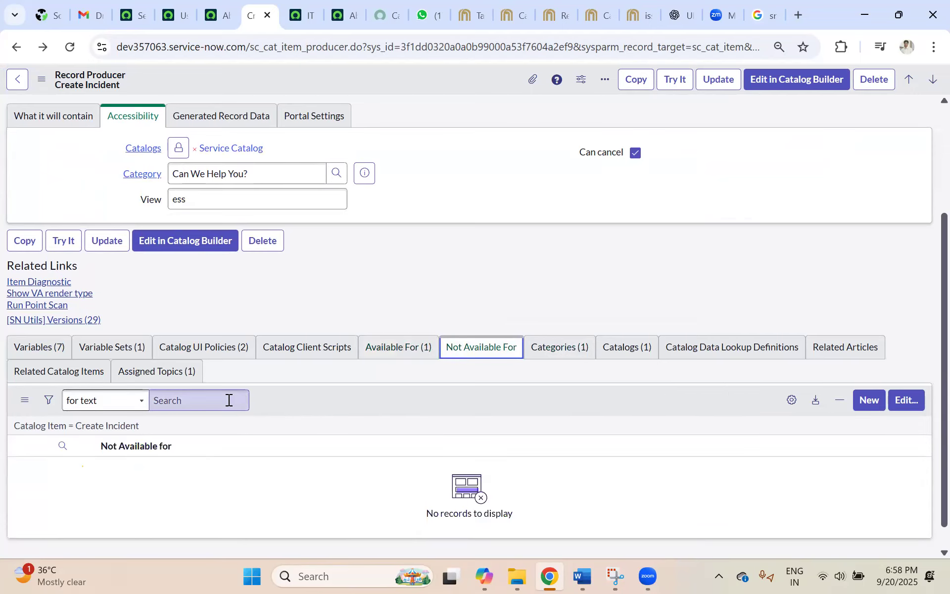
pyautogui.click(554, 355)
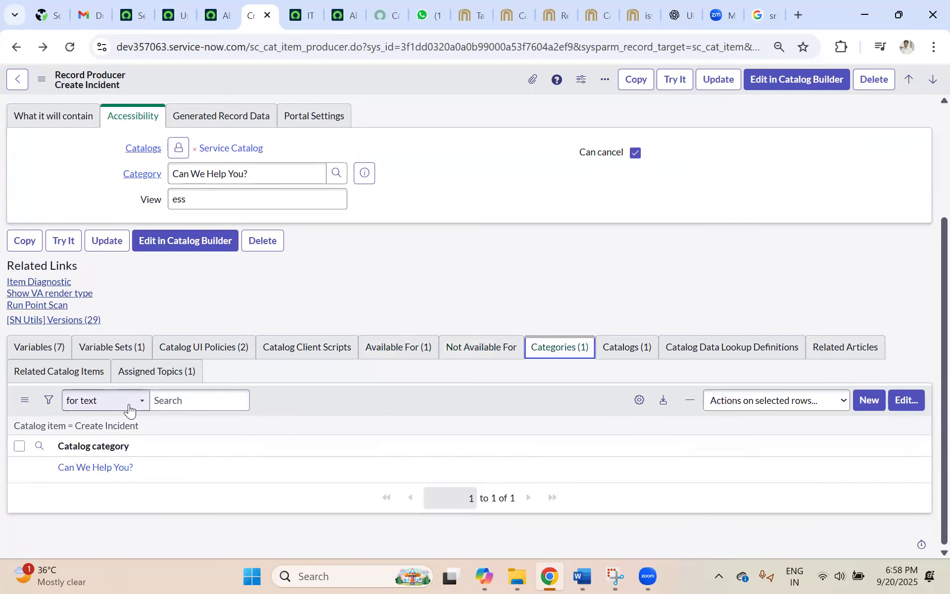
pyautogui.scroll(3, 143, 203)
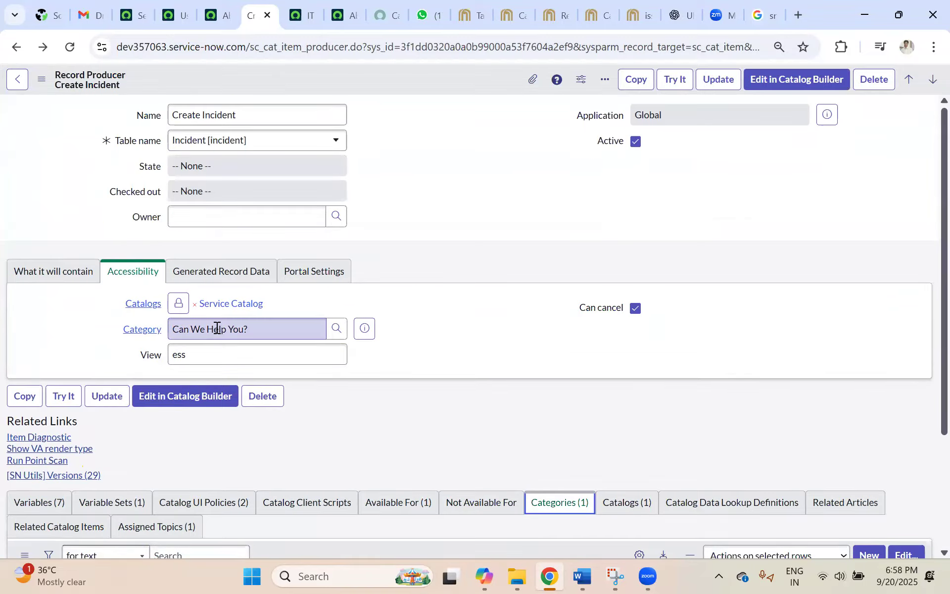
# Review Create Incident's Catalogs related list against the Catalogs field, and look over the Assigned Topics, Related Catalog Items and Catalog Client Scripts lists
pyautogui.scroll(-3, 55, 426)
pyautogui.click(607, 355)
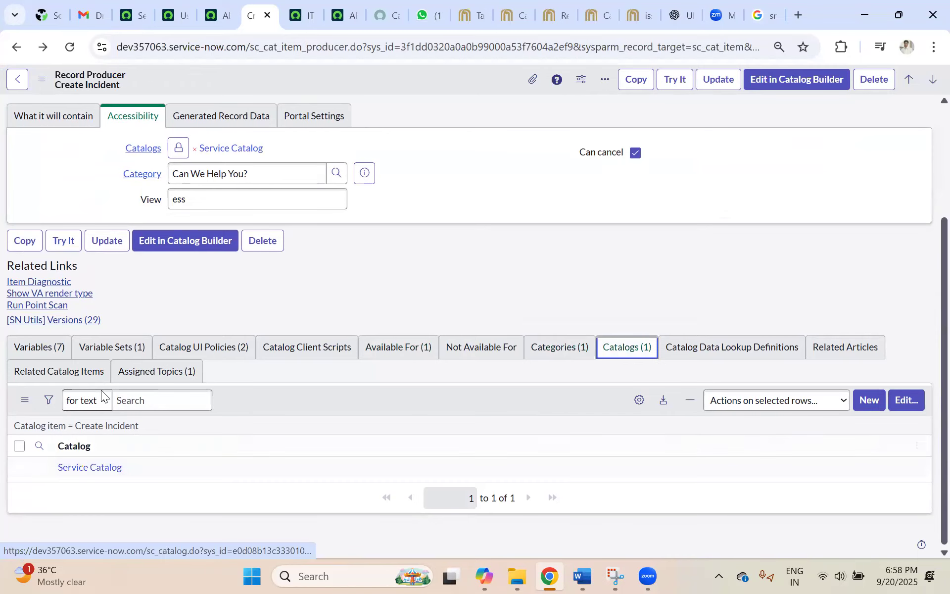
pyautogui.scroll(2, 419, 390)
pyautogui.scroll(-2, 318, 441)
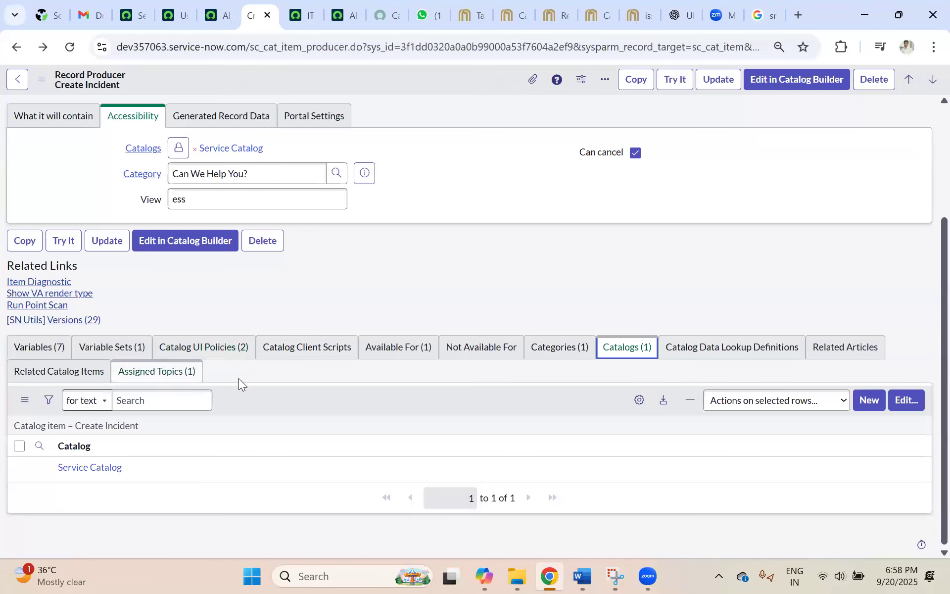
pyautogui.click(191, 374)
pyautogui.click(90, 375)
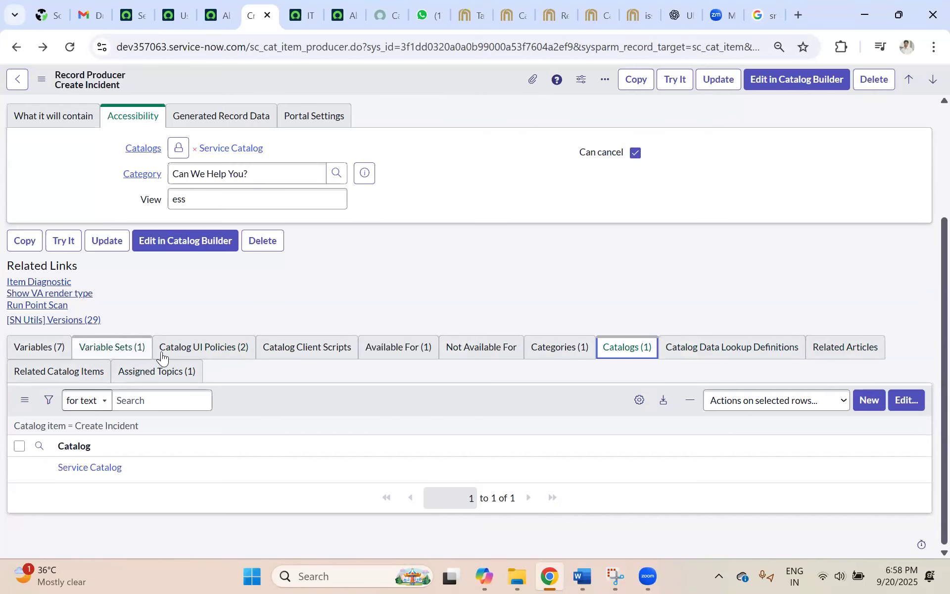
pyautogui.click(288, 352)
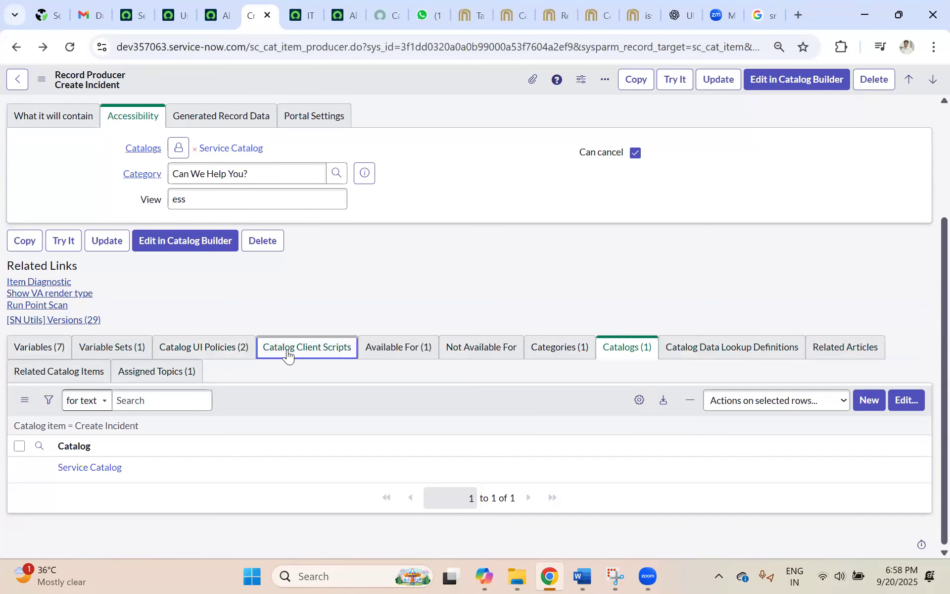
pyautogui.scroll(3, 221, 348)
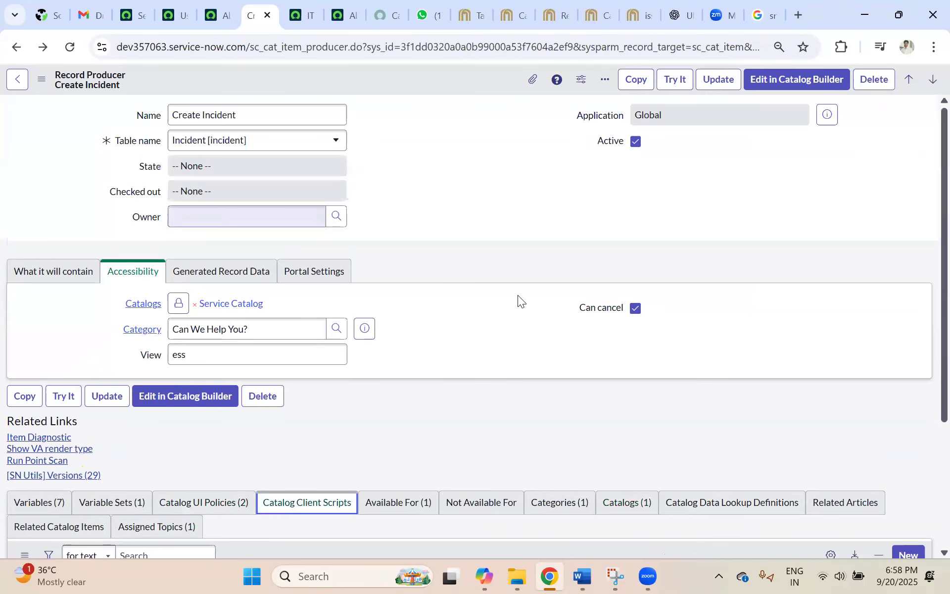